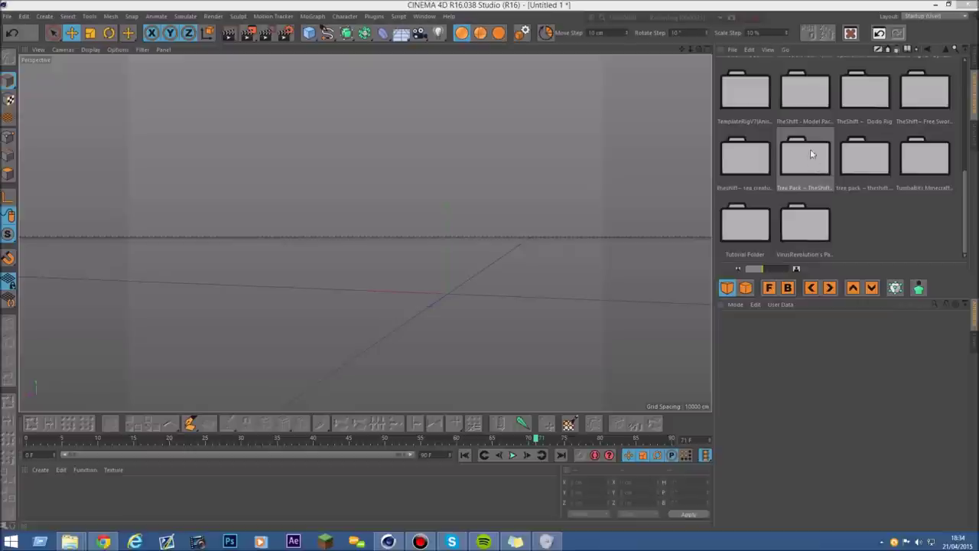
Step: Shrink the content thumbnails slightly and open the Tree Pack -- TheShift V1 folder
drag(765, 268, 763, 269)
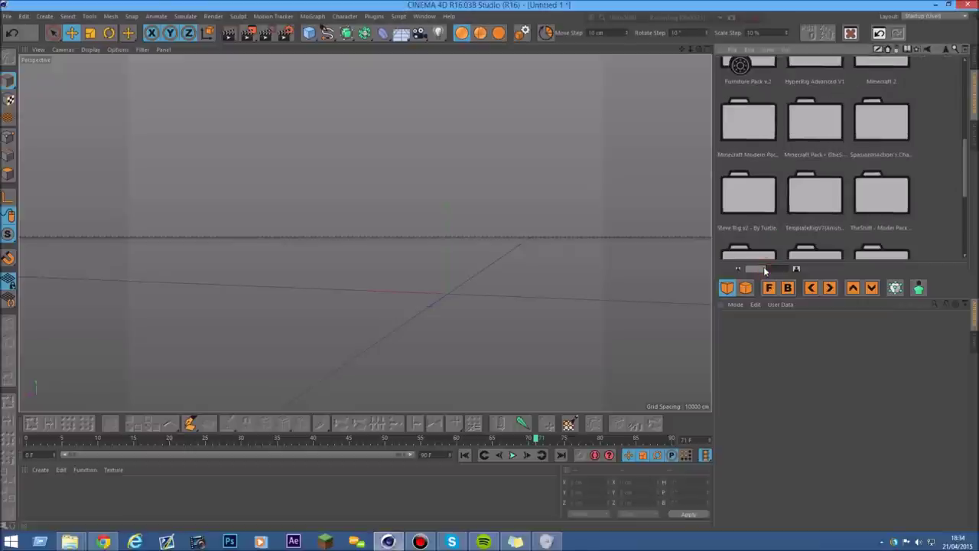
scroll(819, 186, down, 3)
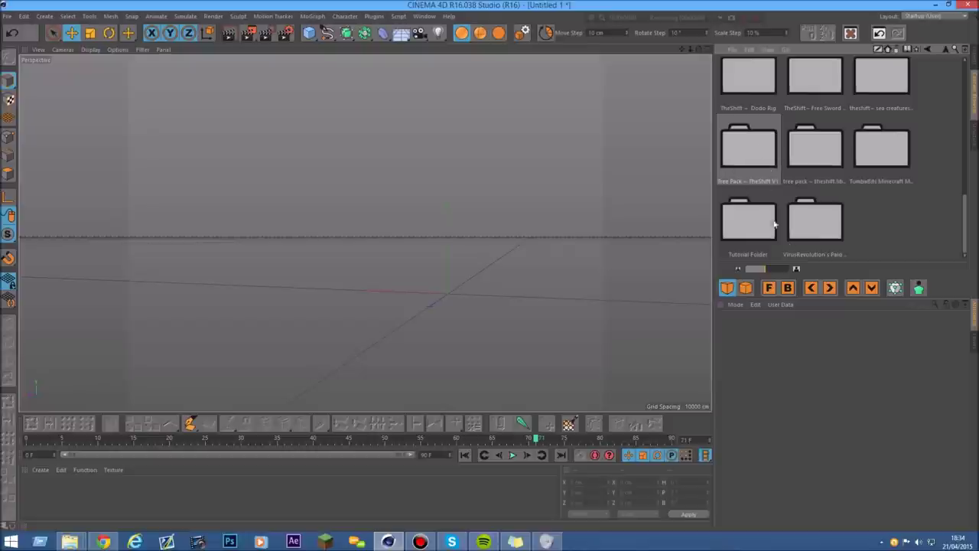
double_click(756, 148)
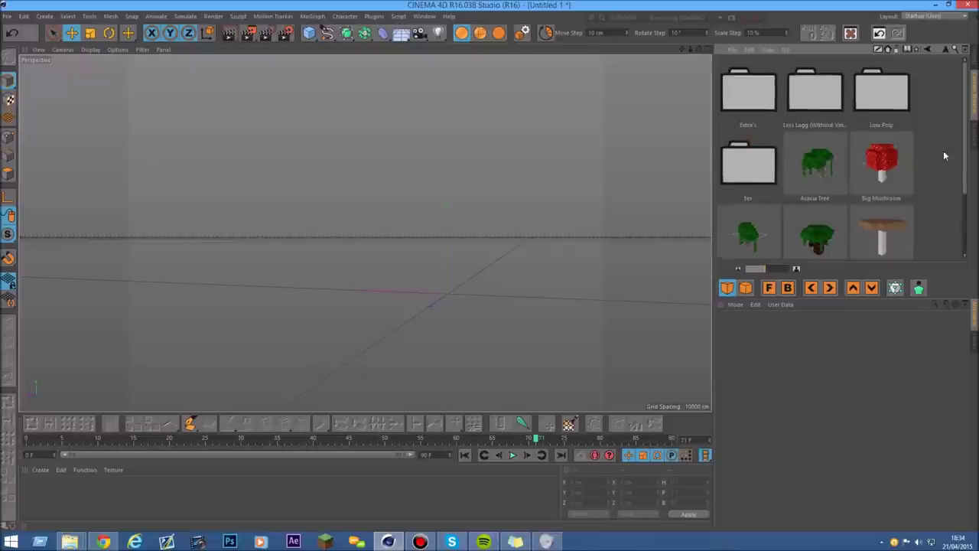
Step: Enlarge the thumbnails slightly and look through the tree pack's folders, trees and mushrooms
drag(964, 172, 960, 145)
click(826, 95)
drag(764, 269, 768, 269)
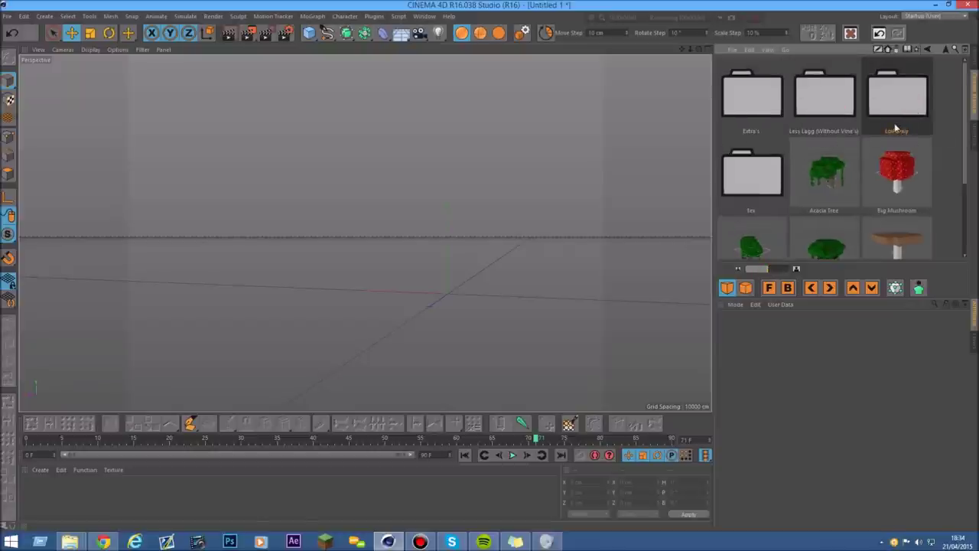
scroll(921, 128, down, 1)
scroll(754, 146, up, 2)
scroll(840, 181, down, 2)
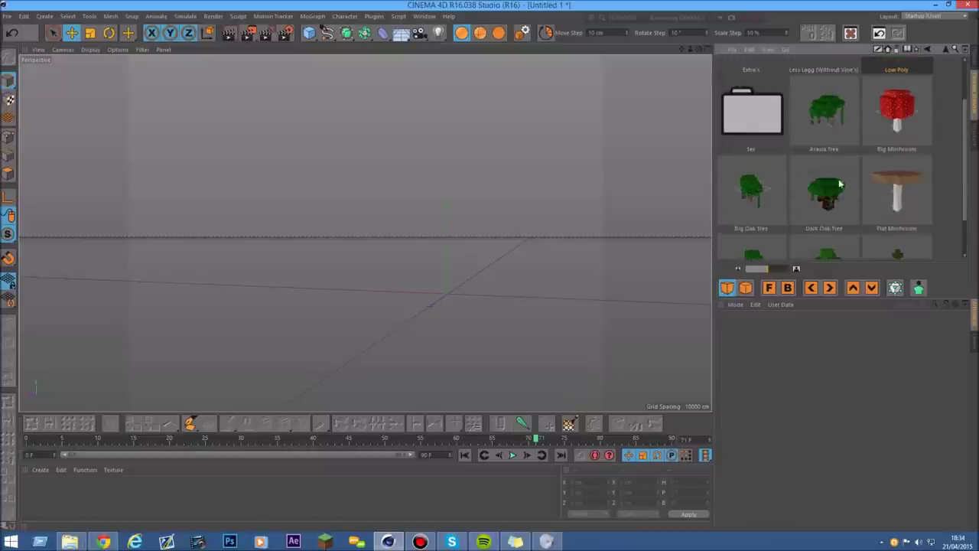
scroll(944, 156, up, 2)
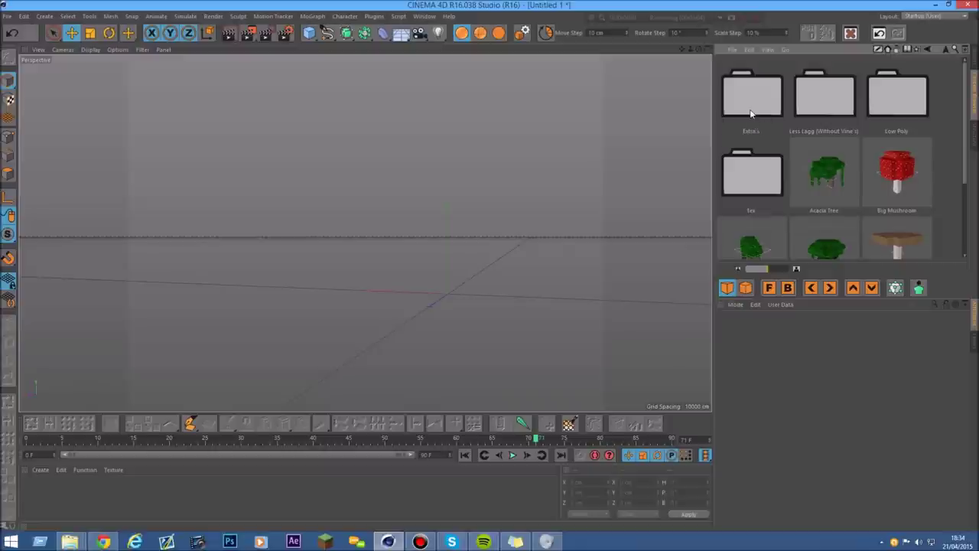
Step: Inspect the contents of the Extra's folder and return to the tree pack's main folder
double_click(758, 83)
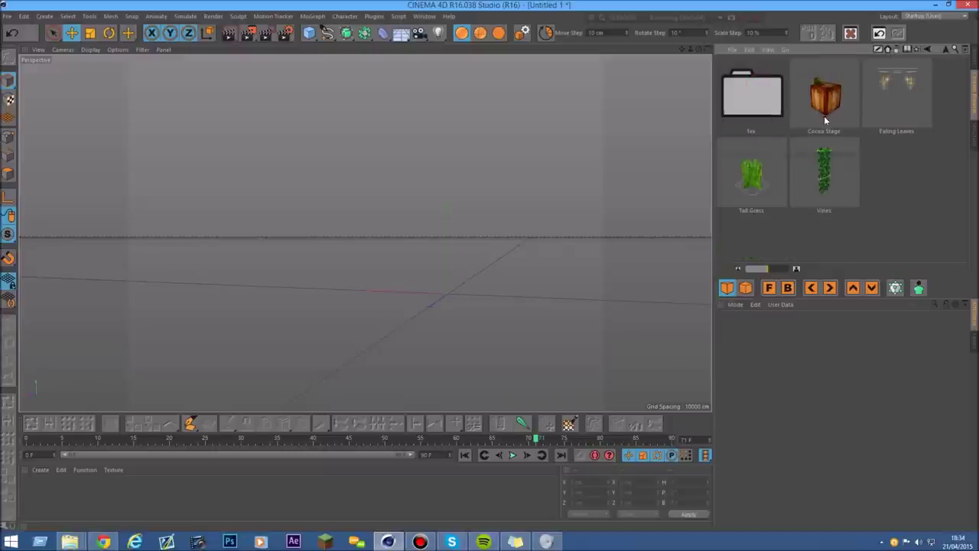
click(947, 48)
scroll(965, 191, down, 2)
scroll(966, 191, up, 2)
double_click(775, 131)
click(945, 49)
Step: Load the Tall Grass model from the Extra's folder into the scene
double_click(755, 83)
double_click(760, 179)
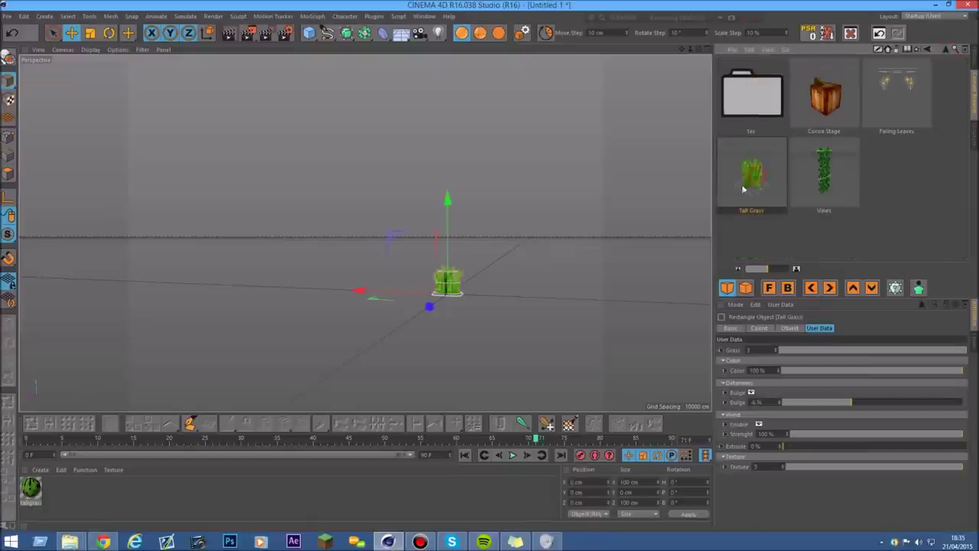
scroll(463, 255, up, 3)
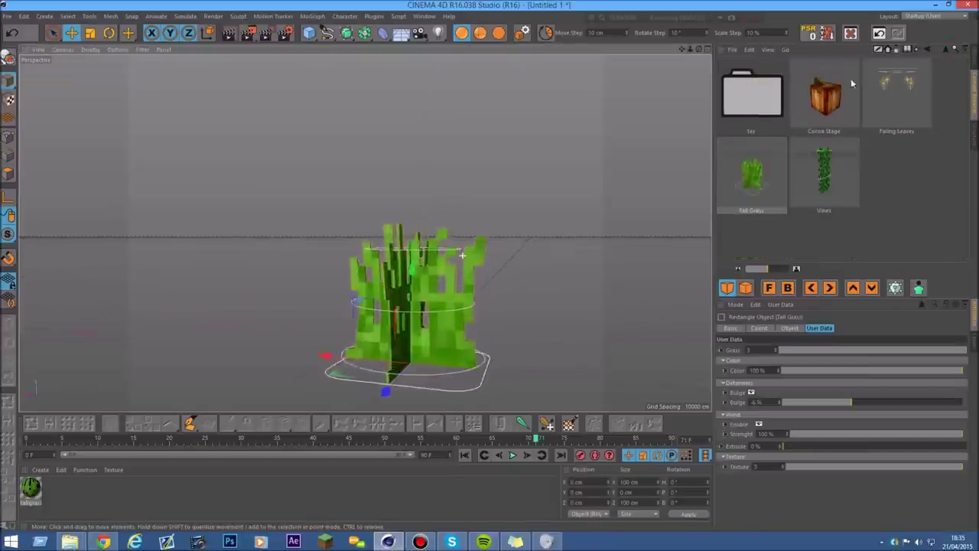
Step: Return to the tree pack's main folder and look through its tree and mushroom models
click(946, 49)
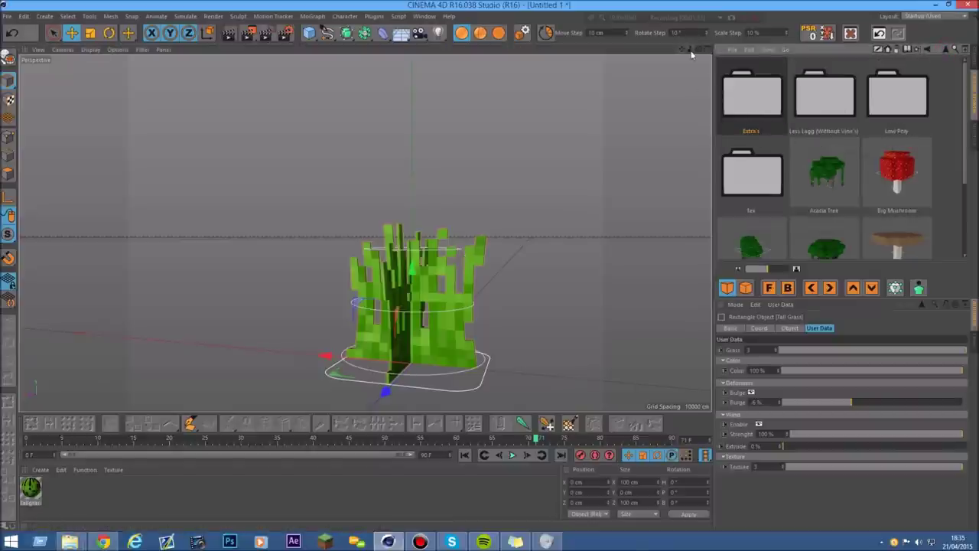
scroll(491, 260, down, 3)
scroll(491, 260, up, 2)
scroll(492, 260, up, 1)
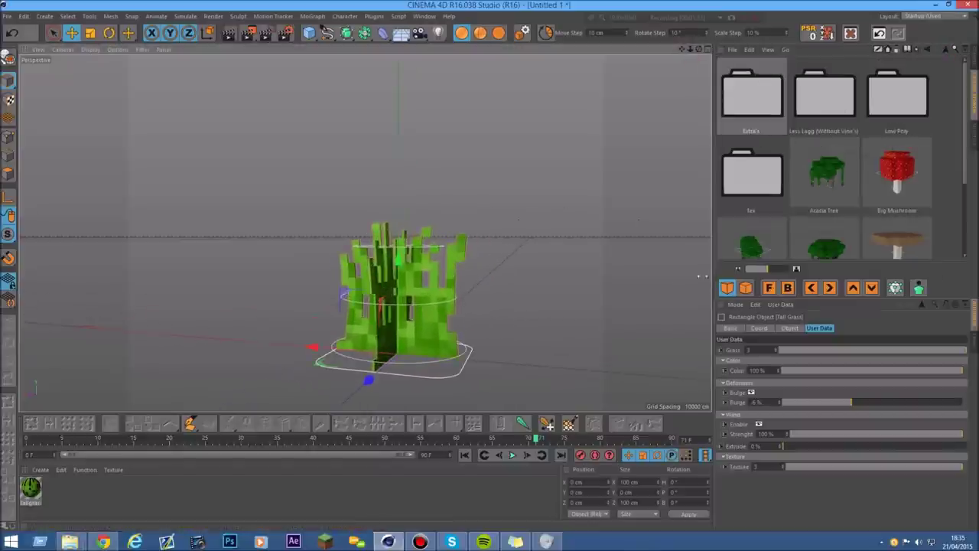
scroll(964, 111, down, 1)
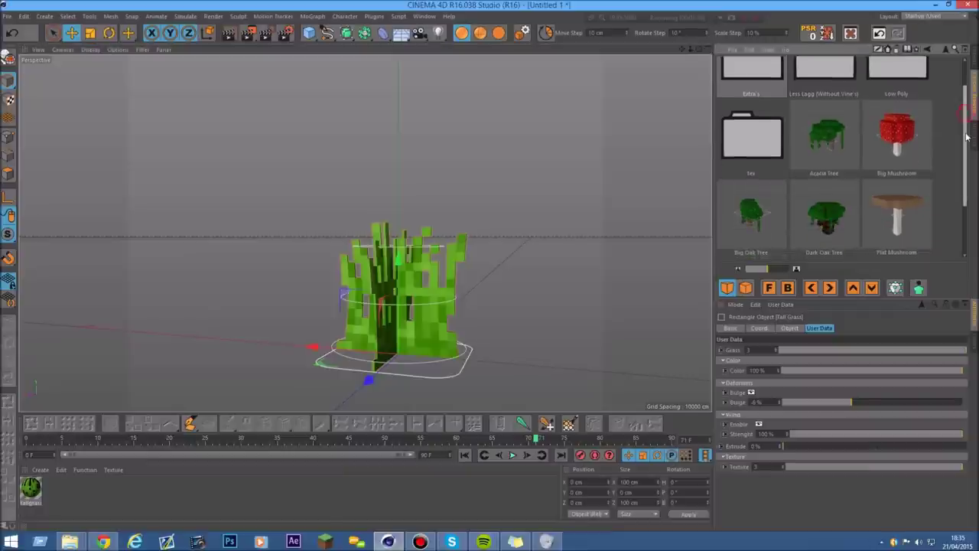
scroll(880, 197, up, 1)
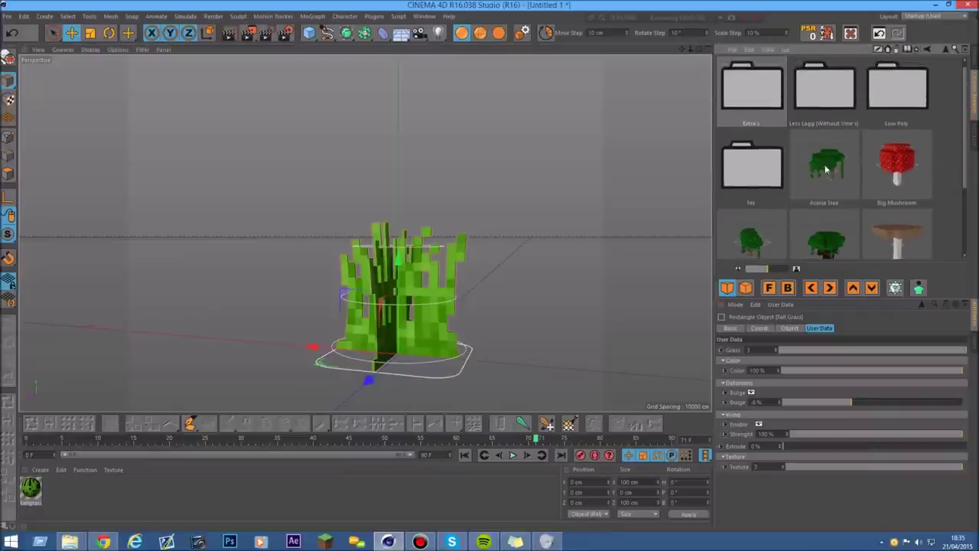
scroll(957, 211, down, 2)
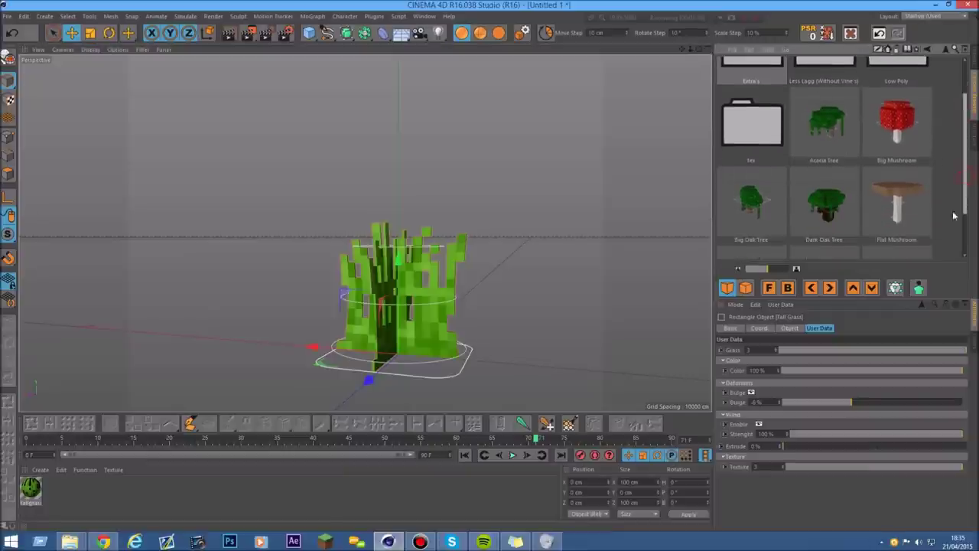
mouse_move(964, 209)
mouse_down()
mouse_move(963, 241)
mouse_move(962, 206)
mouse_up()
scroll(964, 208, up, 2)
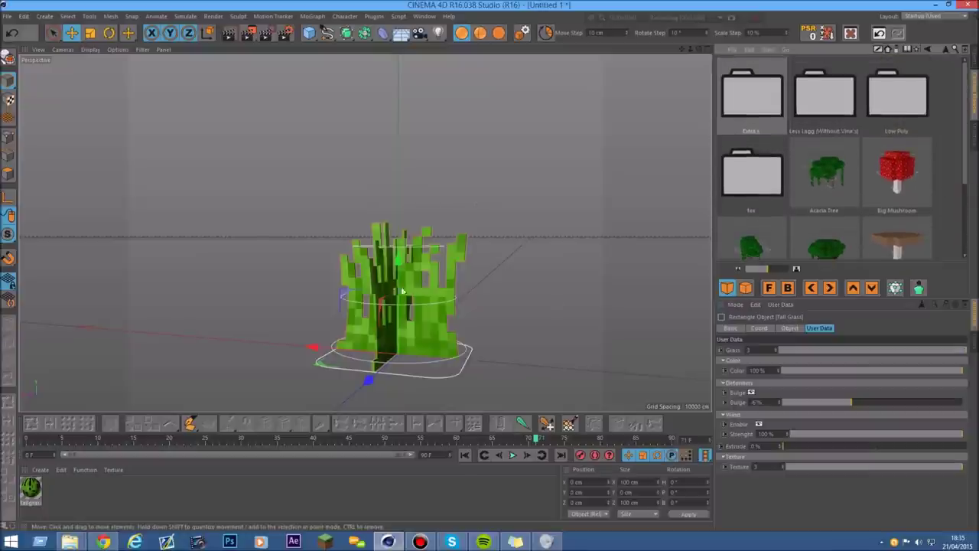
Step: Examine the tall grass up close in the viewport and recheck the contents of the Extra's folder
alt+right_drag(338, 250, 483, 354)
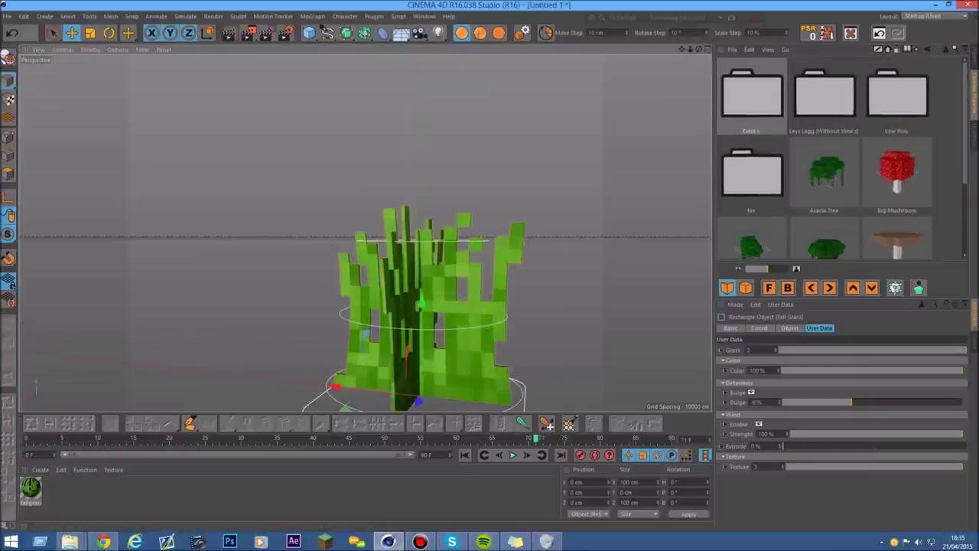
drag(681, 49, 662, 68)
double_click(833, 130)
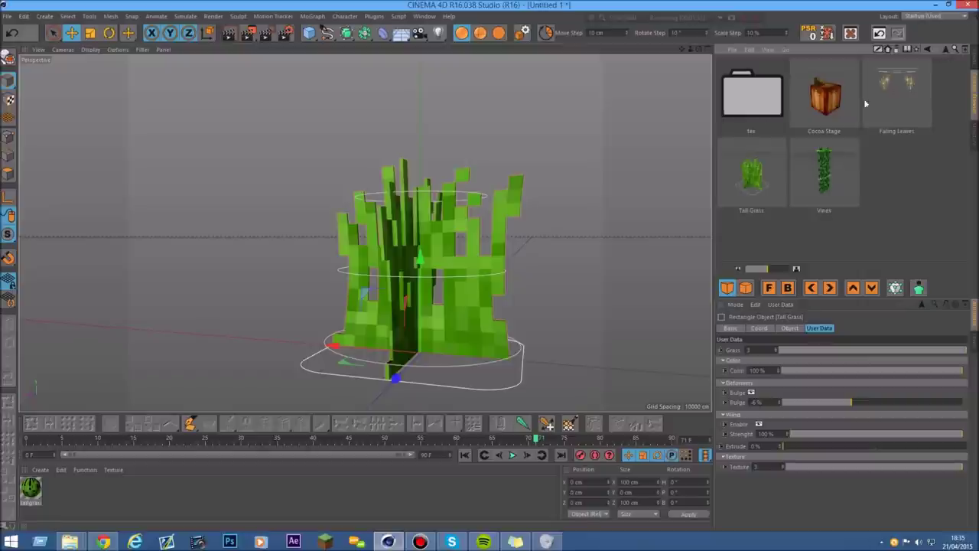
click(946, 50)
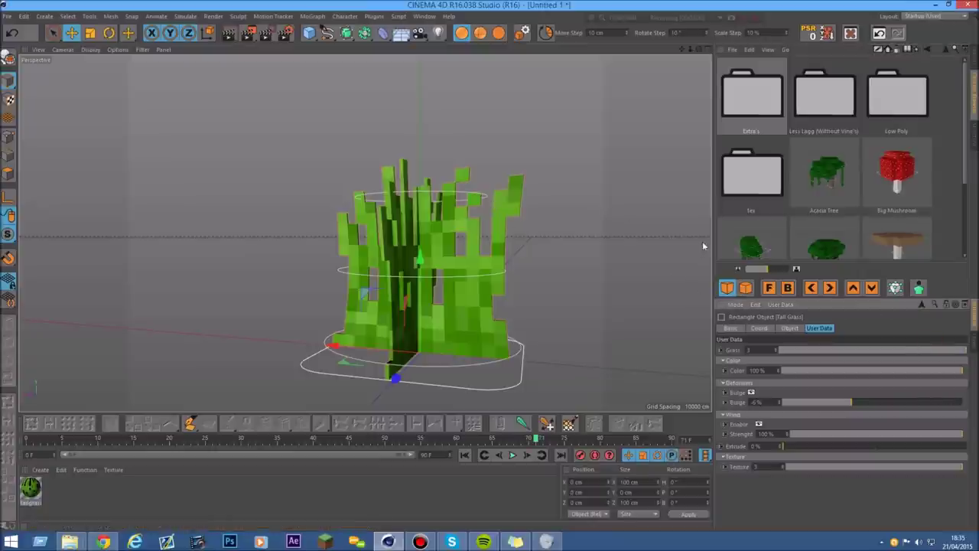
Step: Try the tall grass's Grass setting at 2 and 0, and return it to 3
drag(912, 350, 976, 353)
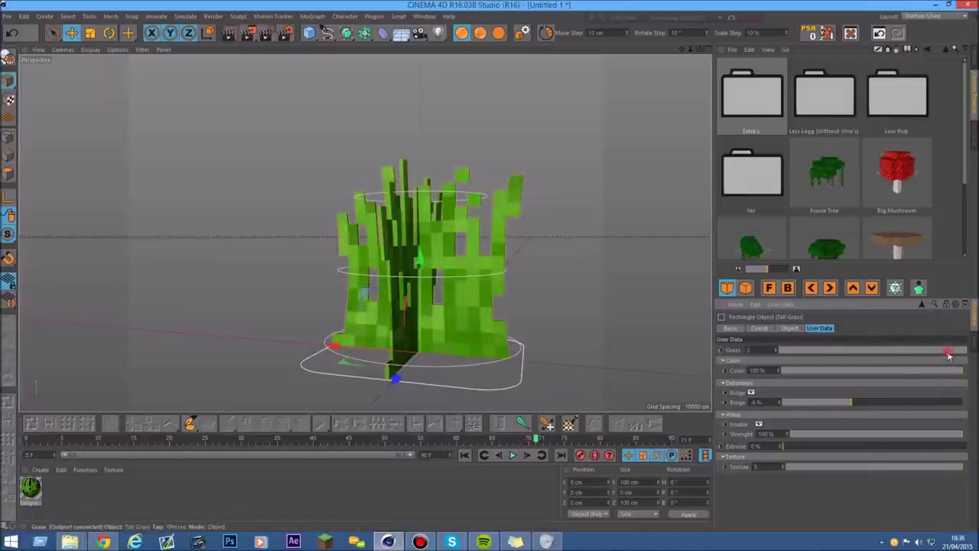
drag(954, 353, 909, 355)
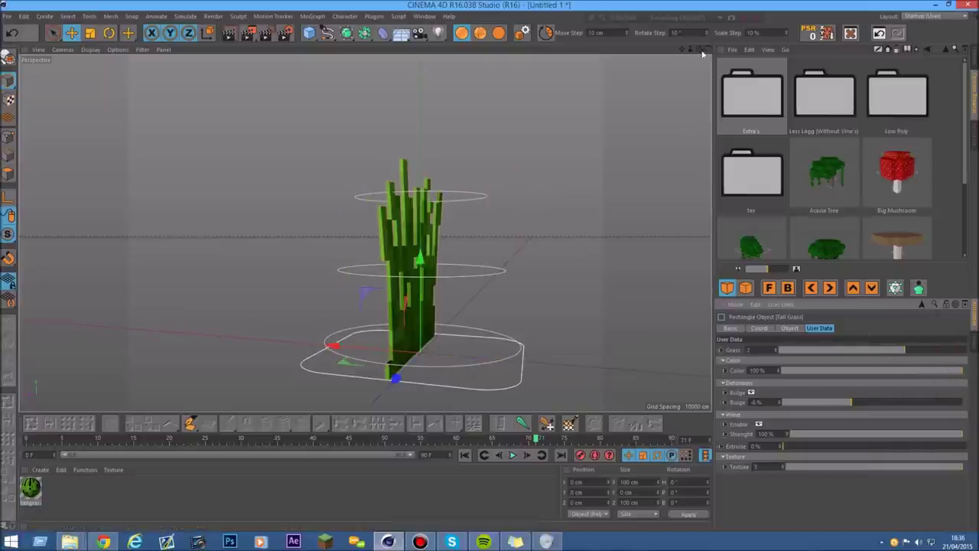
drag(698, 51, 498, 249)
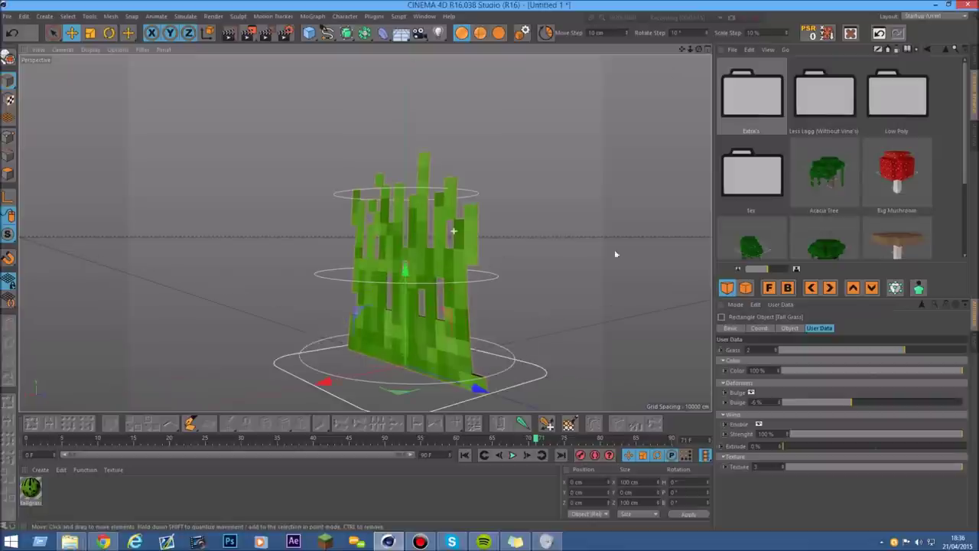
drag(891, 350, 733, 354)
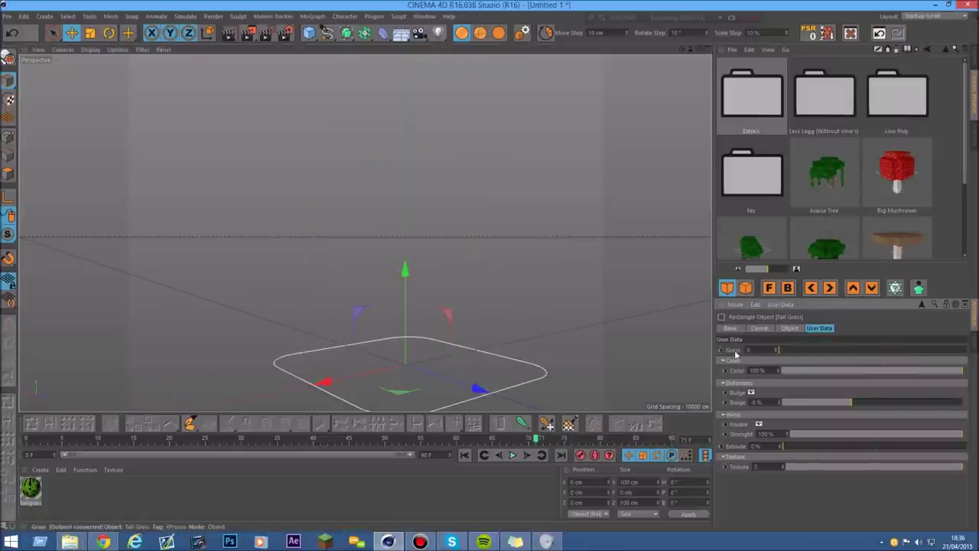
drag(827, 354, 973, 354)
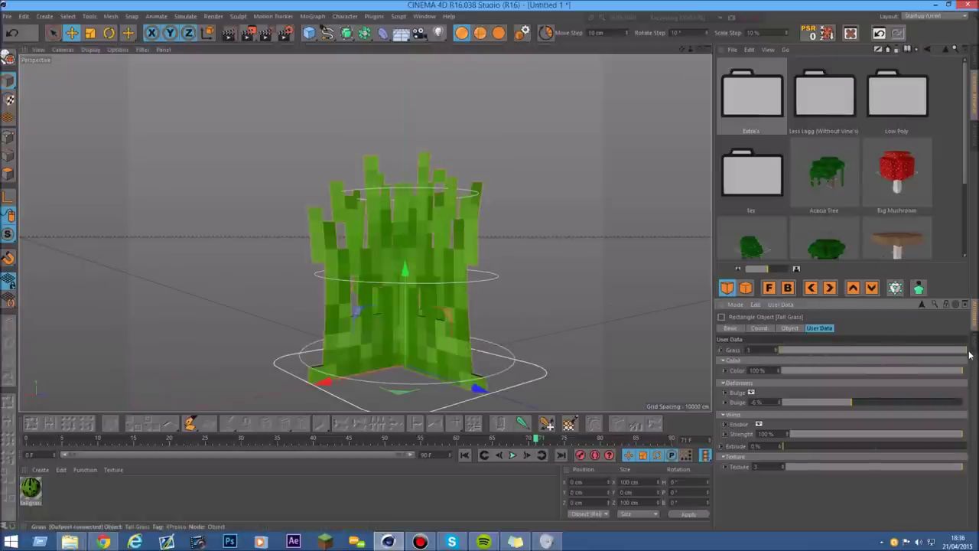
Step: Try the tall grass's Color setting and switch its Bulge deformer off and back on
mouse_move(962, 372)
mouse_down()
mouse_move(803, 372)
mouse_move(963, 372)
mouse_up()
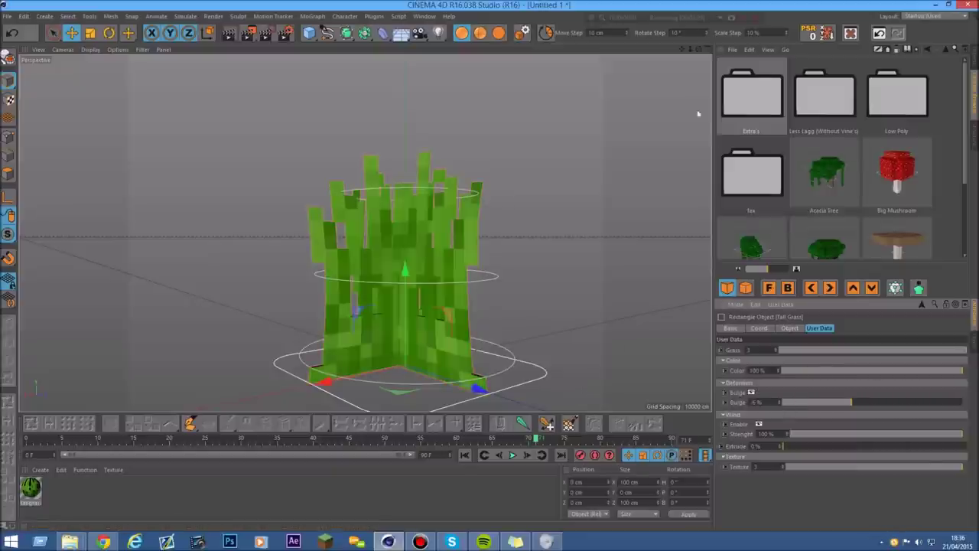
click(12, 34)
click(750, 393)
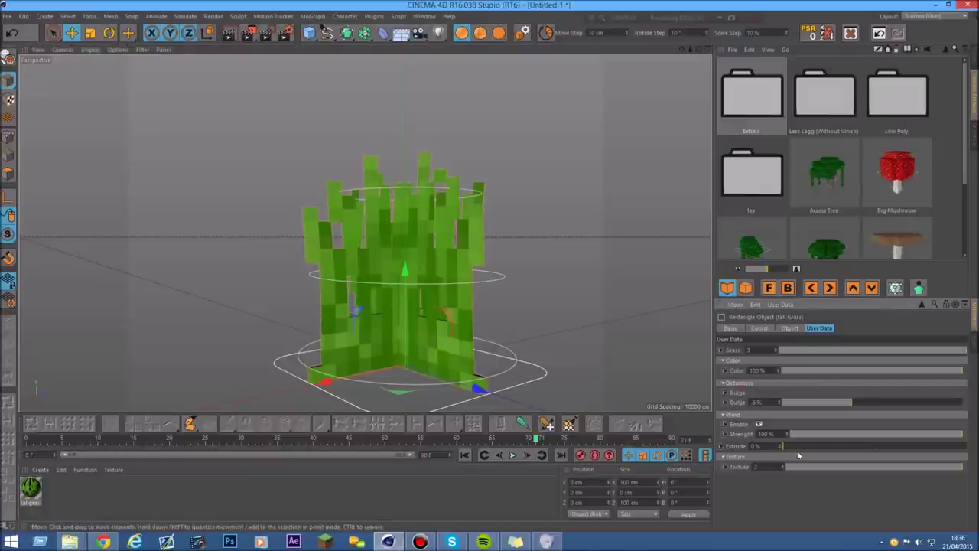
click(751, 392)
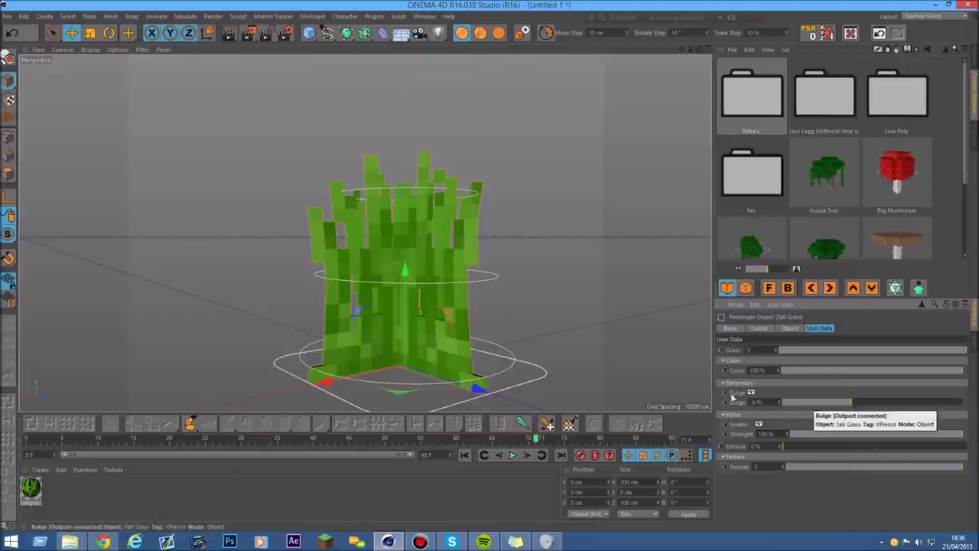
Step: Set the tall grass's Bulge deformer strength to -2%
mouse_move(851, 402)
mouse_down()
mouse_move(963, 402)
mouse_move(778, 405)
mouse_move(962, 403)
mouse_move(784, 403)
mouse_move(908, 407)
mouse_move(835, 411)
mouse_move(863, 405)
mouse_up()
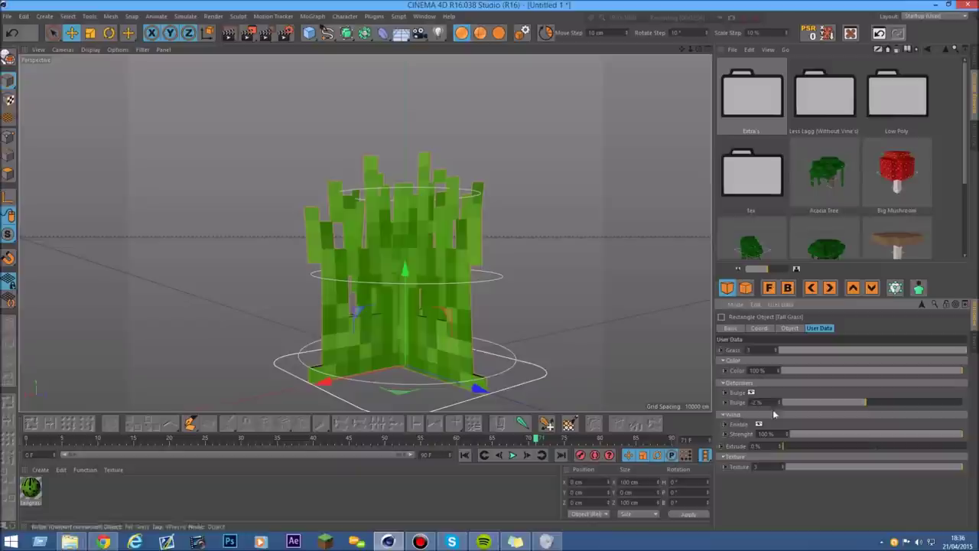
click(739, 415)
click(739, 415)
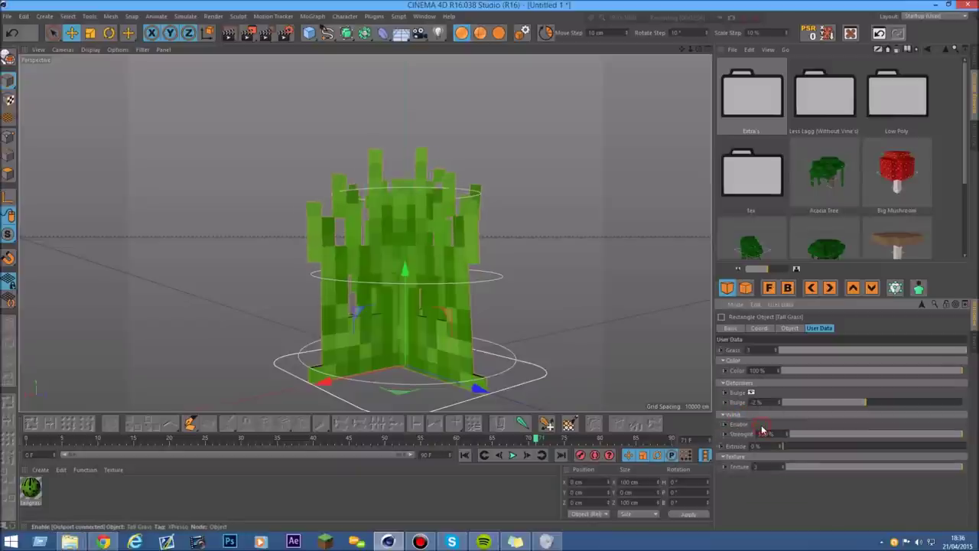
Step: Enable the tall grass's wind effect at 100% strength and play the animation to check its movement
click(759, 424)
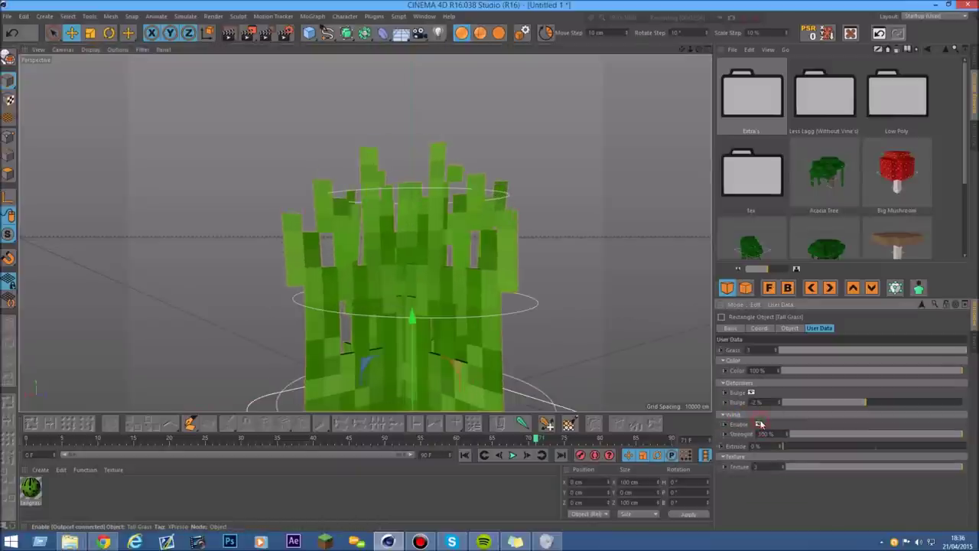
click(500, 456)
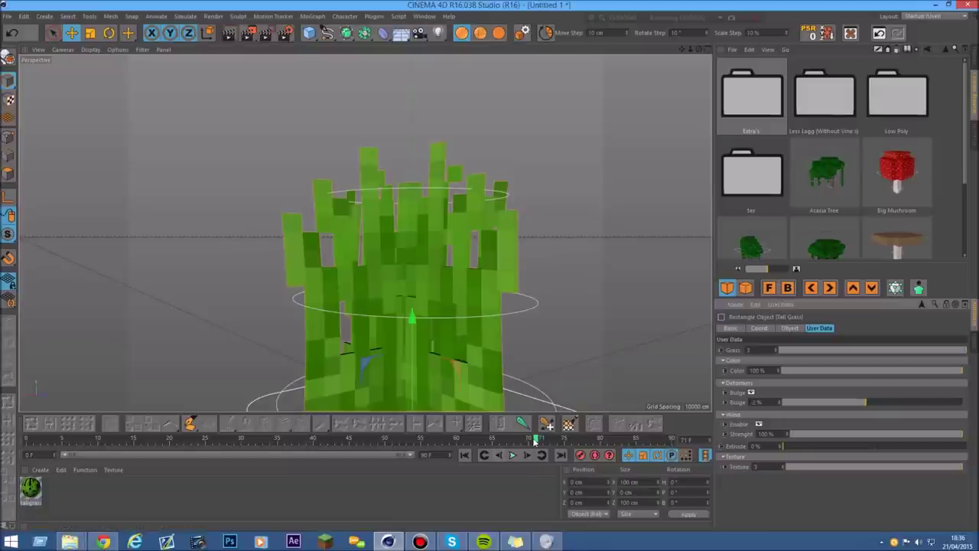
click(514, 457)
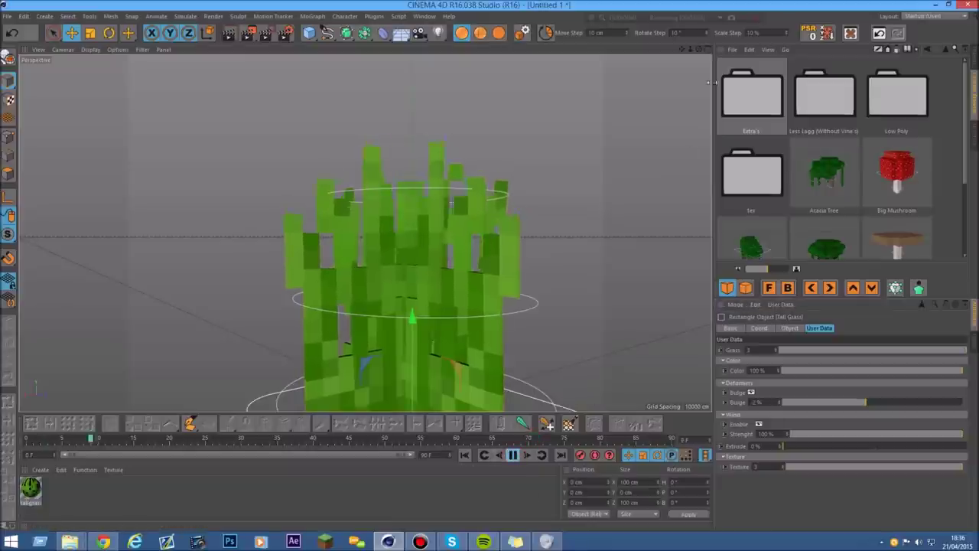
scroll(365, 233, down, 3)
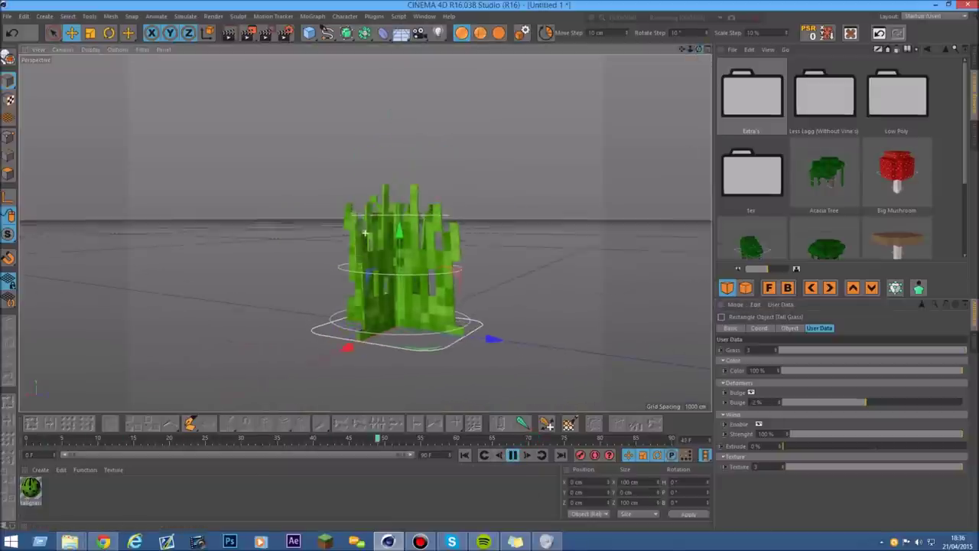
scroll(375, 237, up, 3)
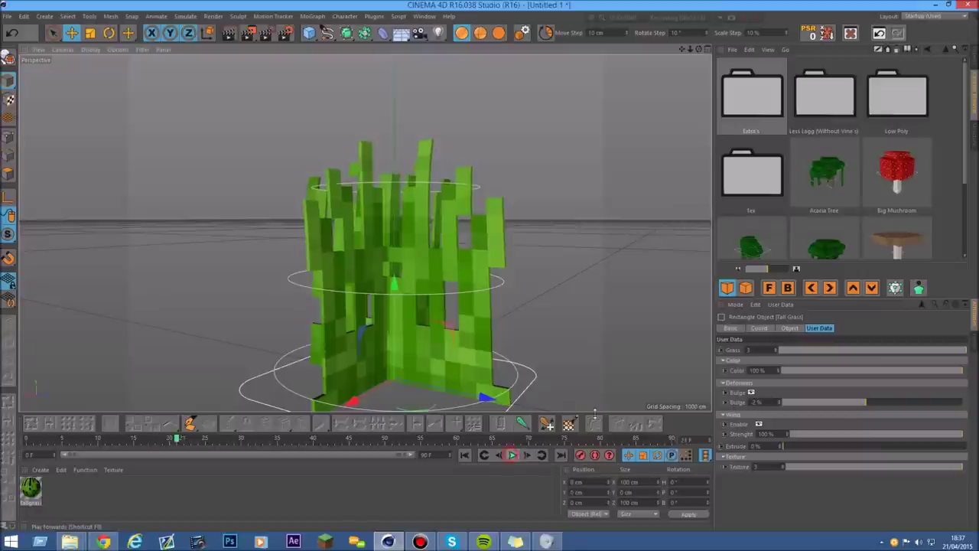
drag(944, 434, 941, 438)
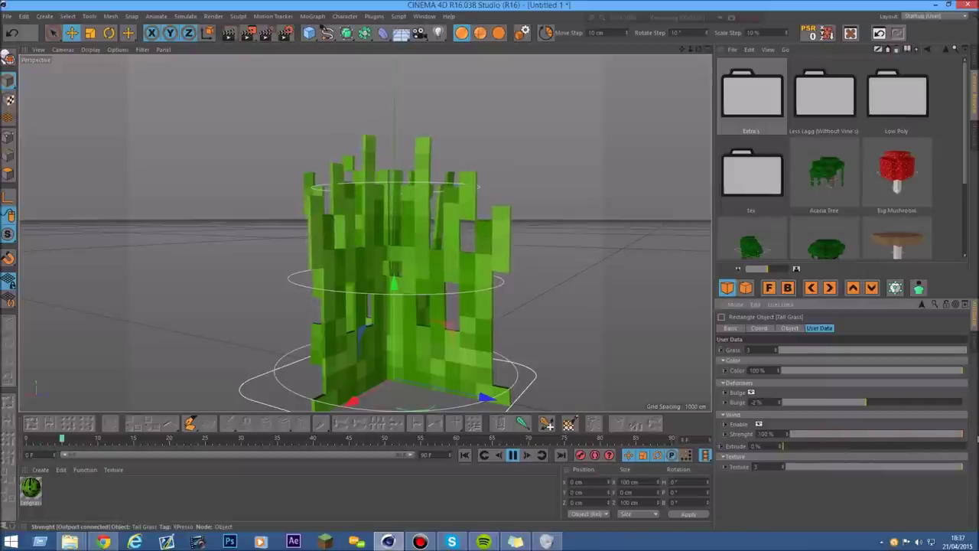
drag(698, 49, 699, 76)
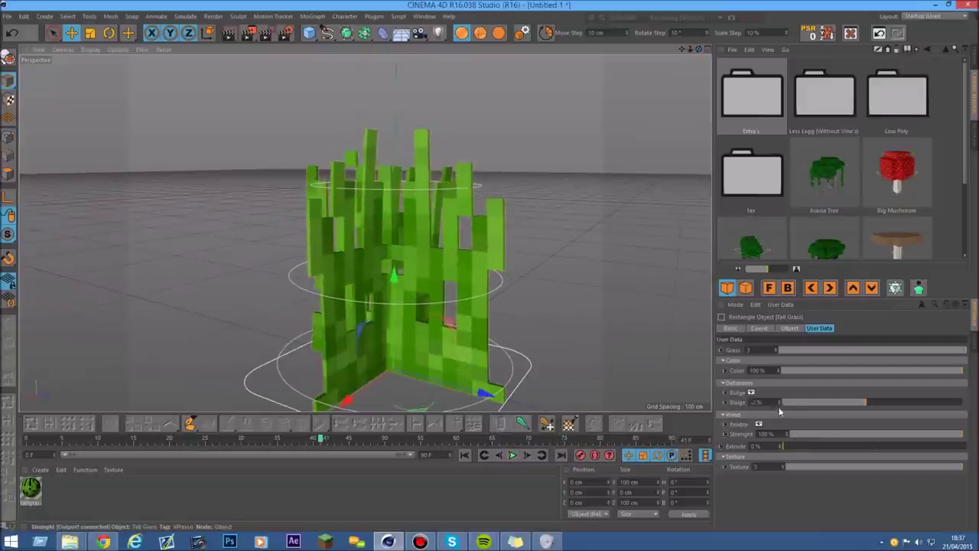
Step: Try the tall grass's Extrude setting at 100% and return it to 0%
drag(681, 49, 666, 33)
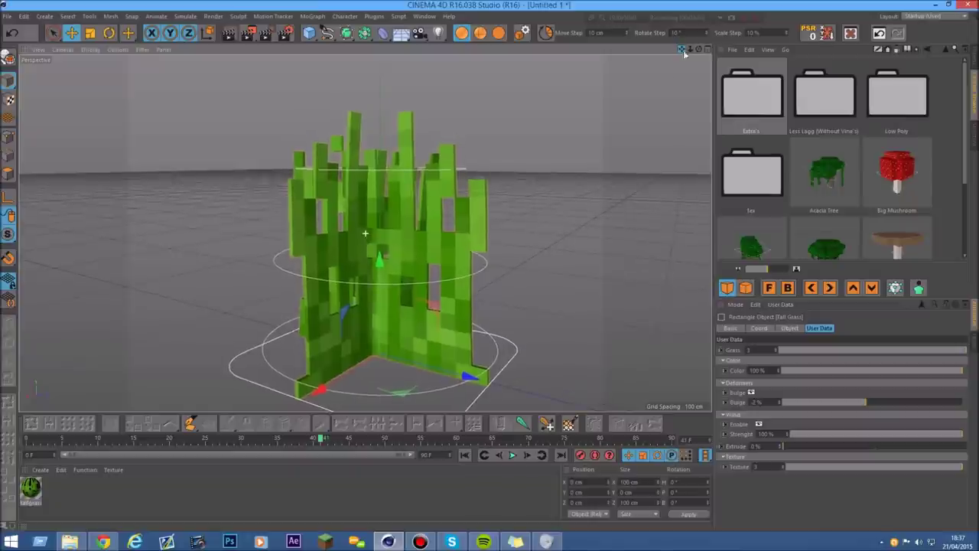
scroll(431, 330, up, 4)
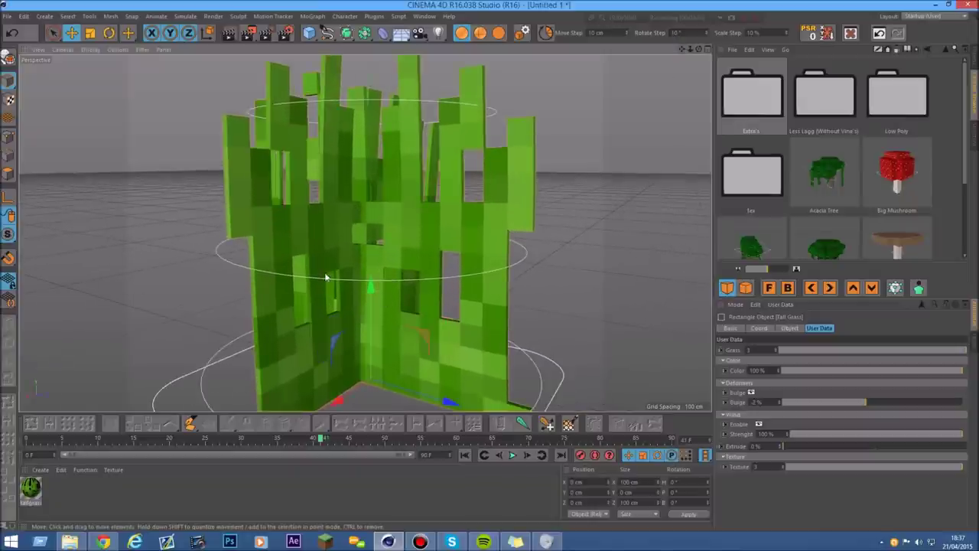
drag(700, 49, 675, 59)
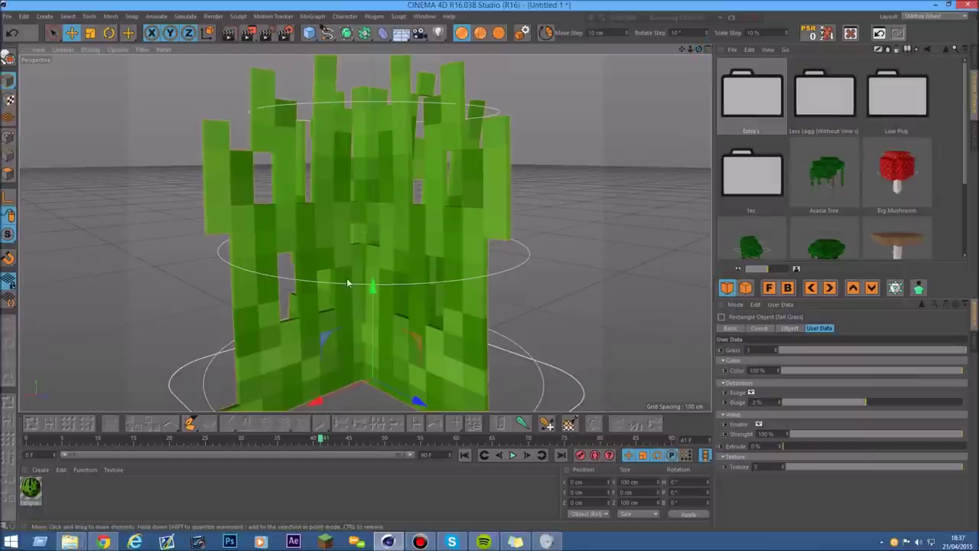
click(794, 447)
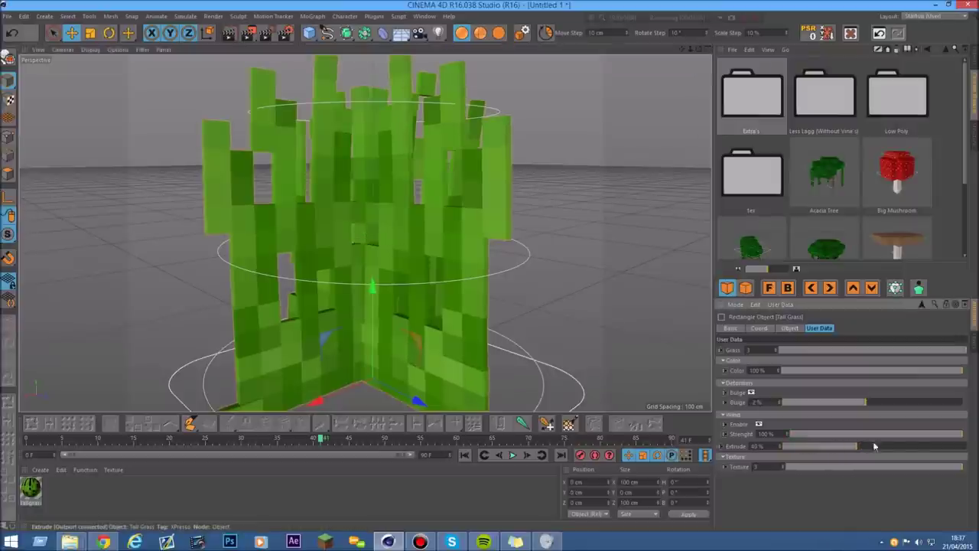
drag(874, 446, 960, 446)
alt+right_drag(397, 385, 534, 286)
drag(699, 49, 620, 51)
drag(809, 448, 768, 448)
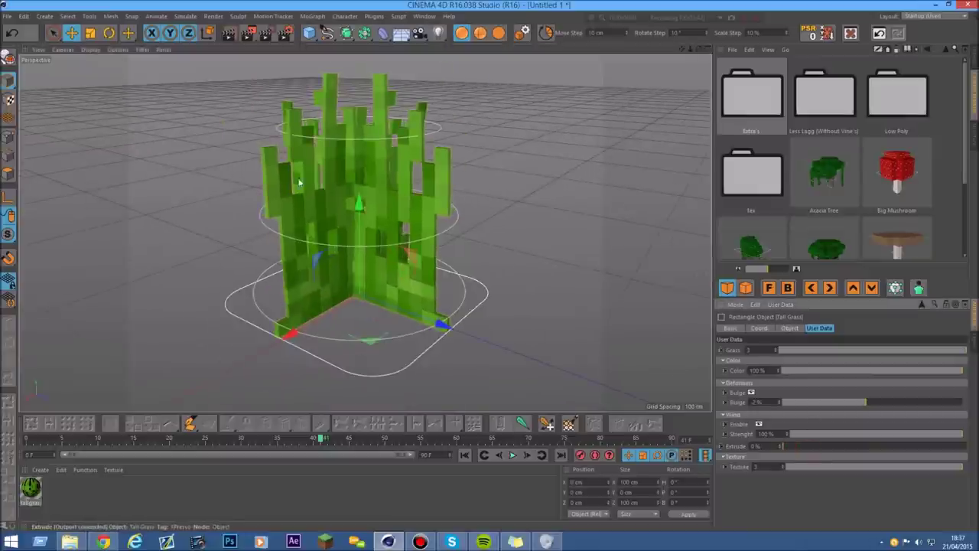
scroll(451, 214, up, 4)
drag(691, 49, 694, 21)
drag(810, 451, 949, 448)
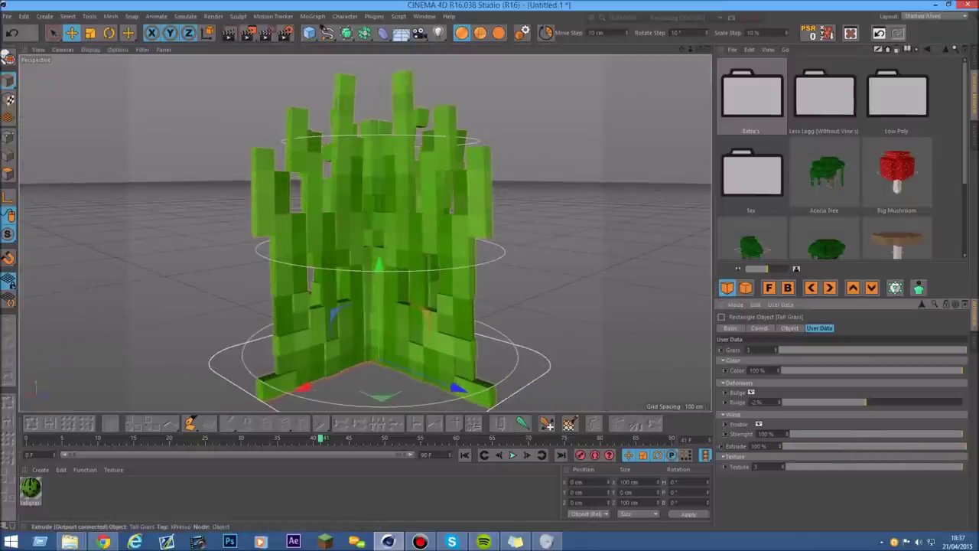
drag(948, 450, 628, 328)
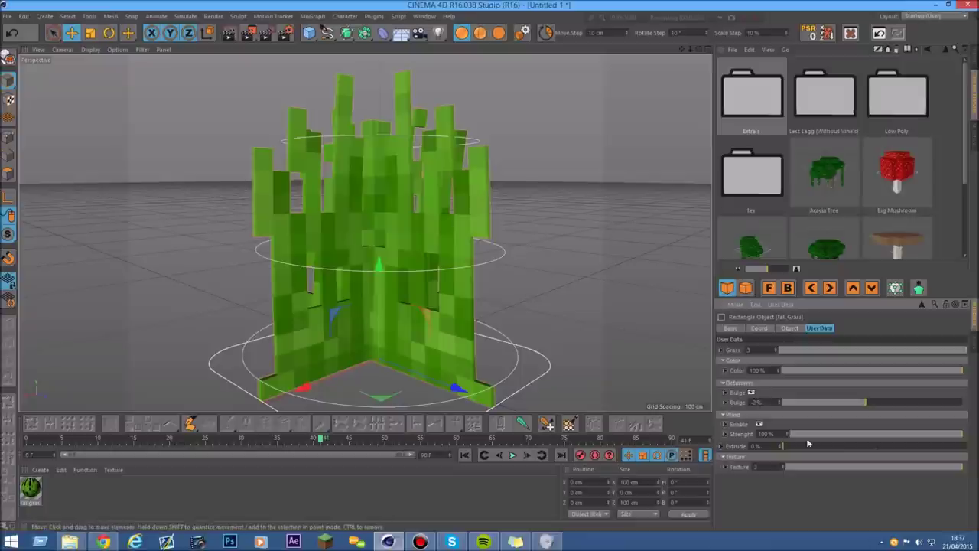
Step: Try the tall grass's Texture setting at 2 and 1, and return it to 3
drag(937, 470, 883, 465)
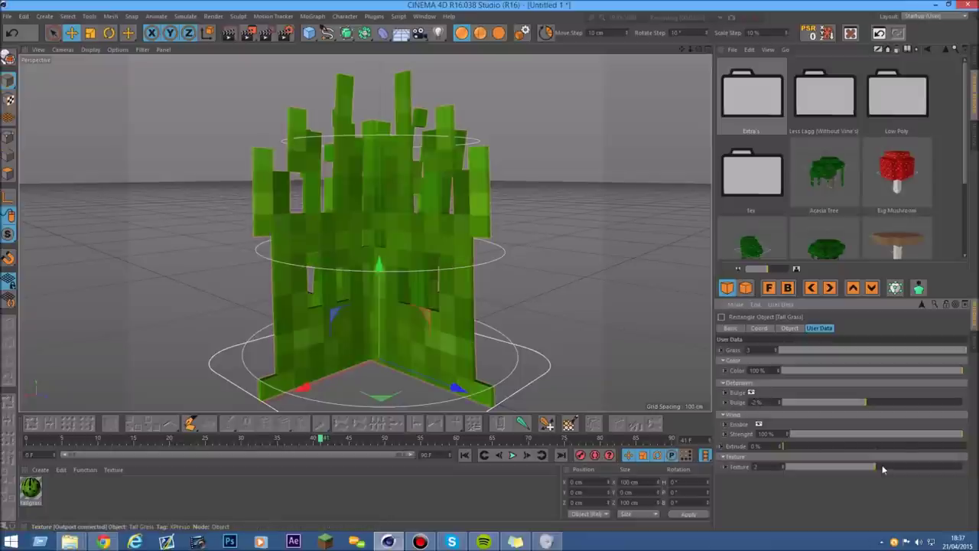
scroll(370, 266, up, 2)
scroll(368, 267, down, 3)
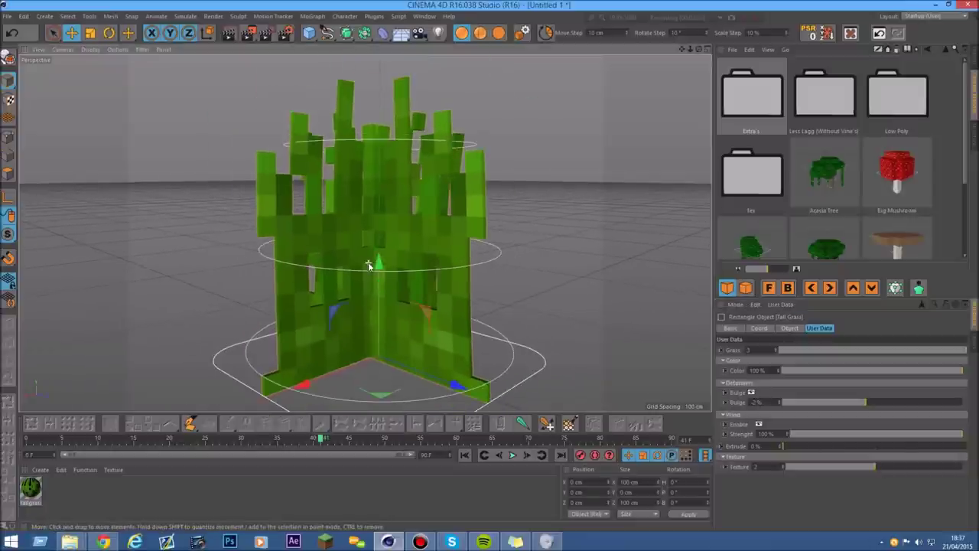
scroll(348, 253, up, 2)
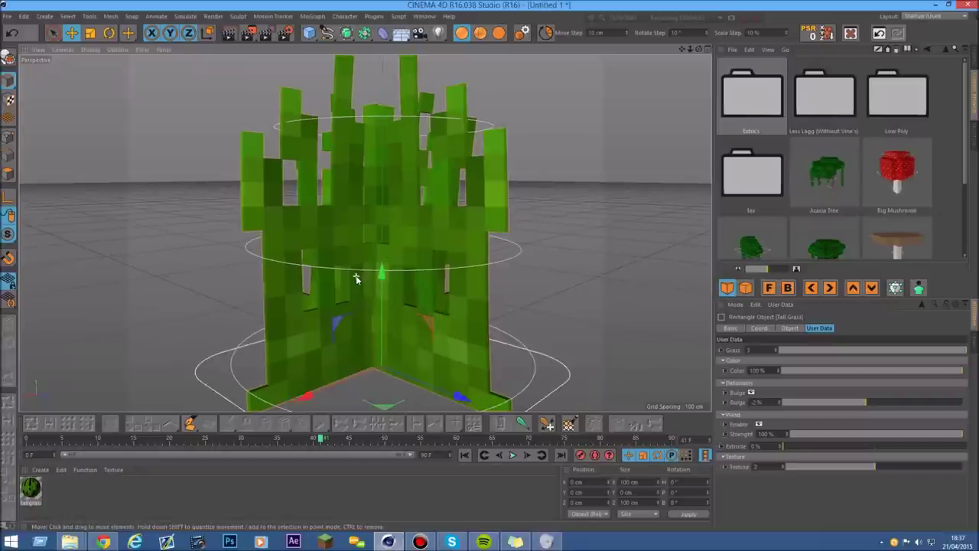
mouse_move(689, 49)
mouse_down()
mouse_move(666, 49)
mouse_move(691, 49)
mouse_up()
drag(893, 466, 814, 469)
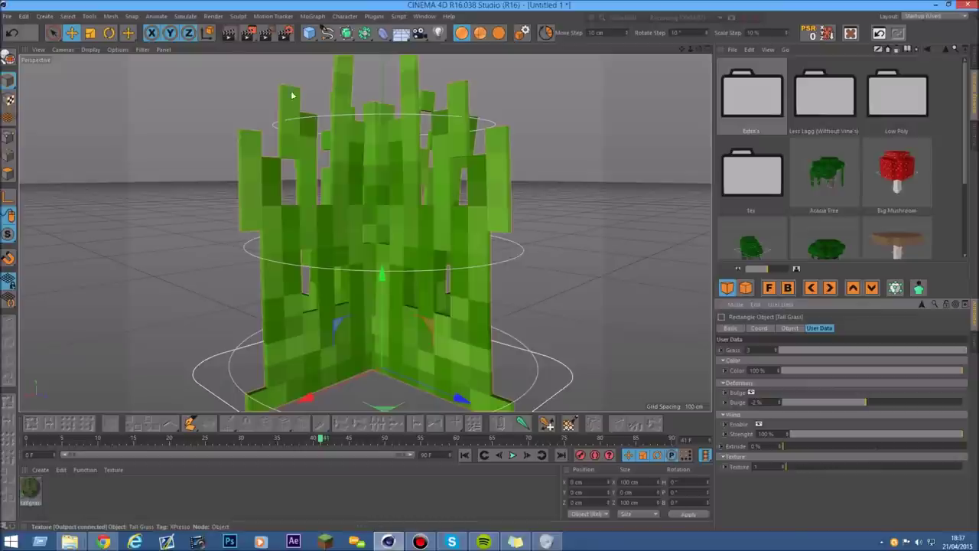
drag(691, 49, 694, 51)
scroll(332, 211, up, 2)
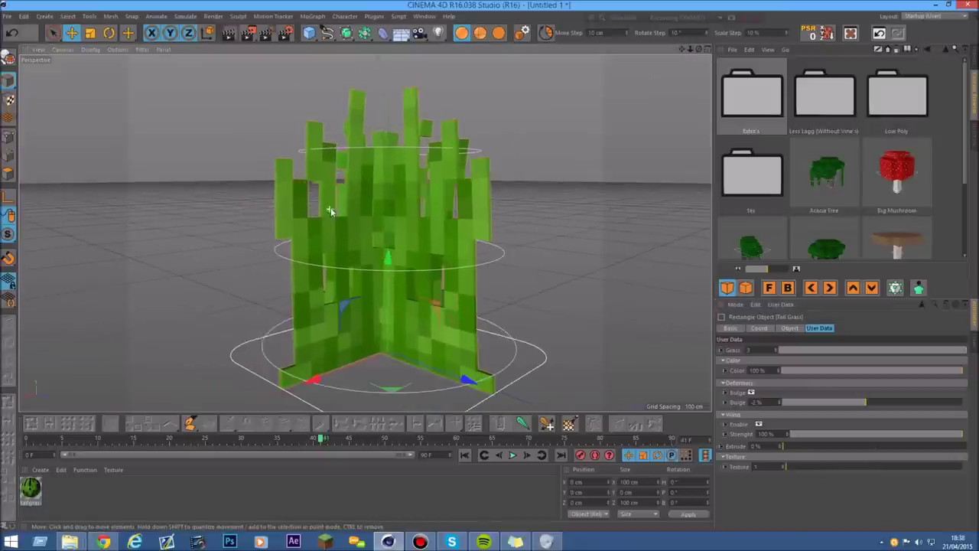
scroll(363, 266, up, 1)
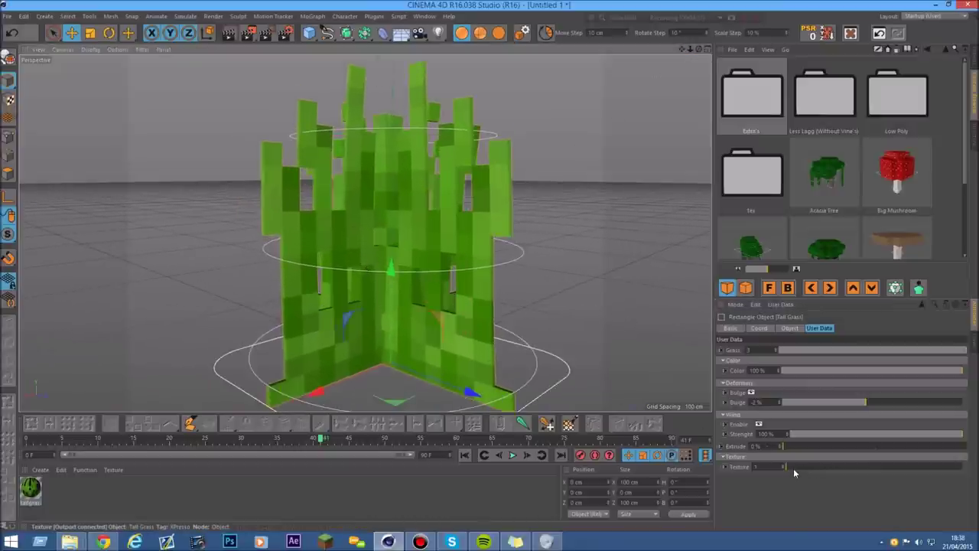
drag(793, 468, 962, 472)
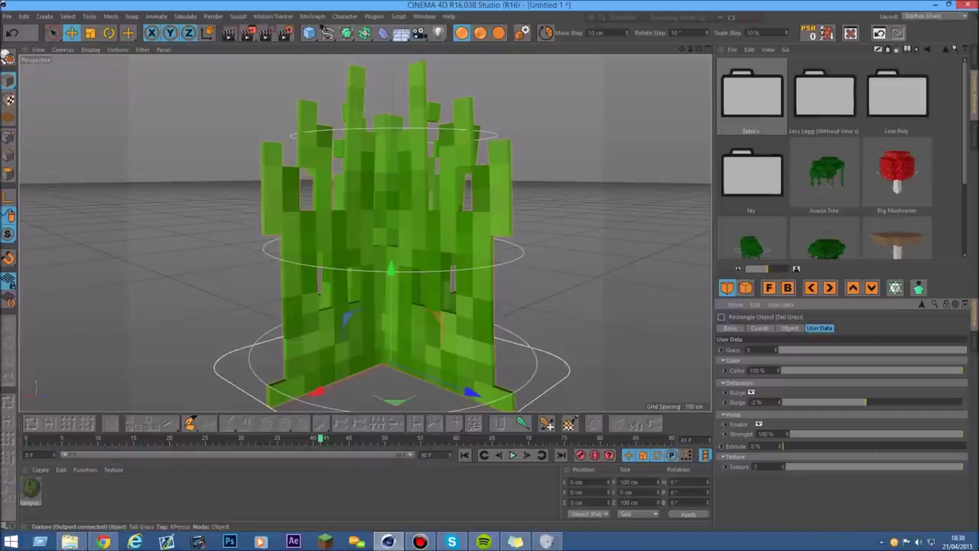
Step: Rotate the tall grass's base controller ring to bend the blades sideways
mouse_move(966, 162)
mouse_down()
mouse_move(966, 202)
mouse_move(966, 173)
mouse_up()
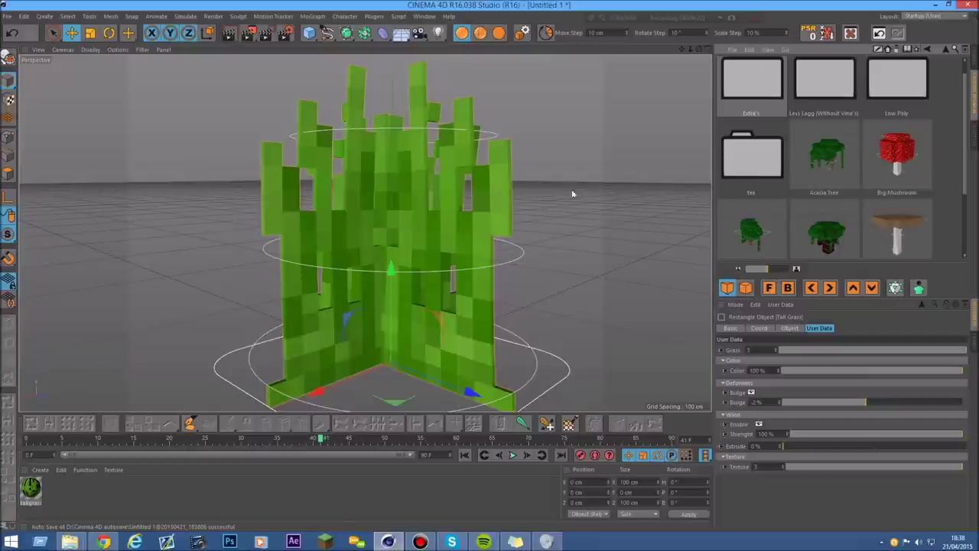
key(r)
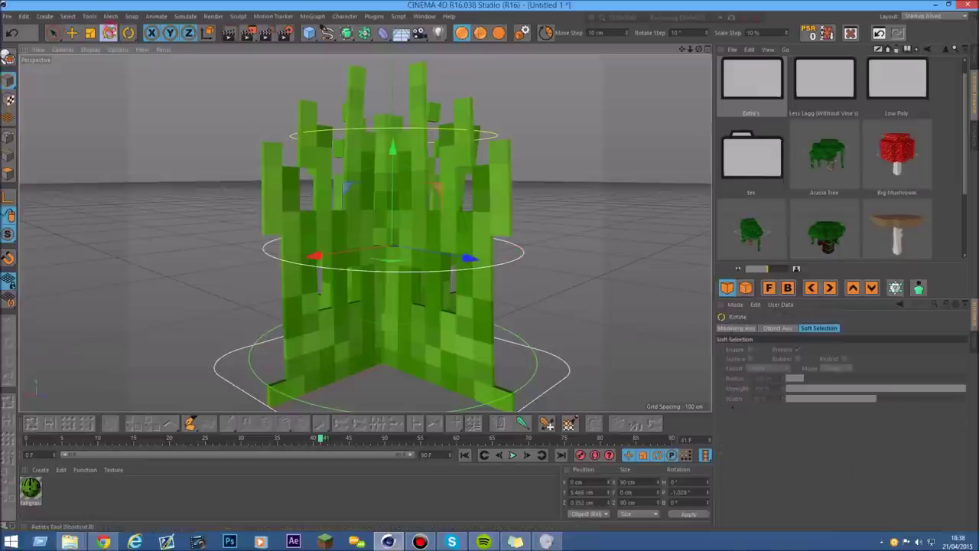
scroll(449, 305, down, 5)
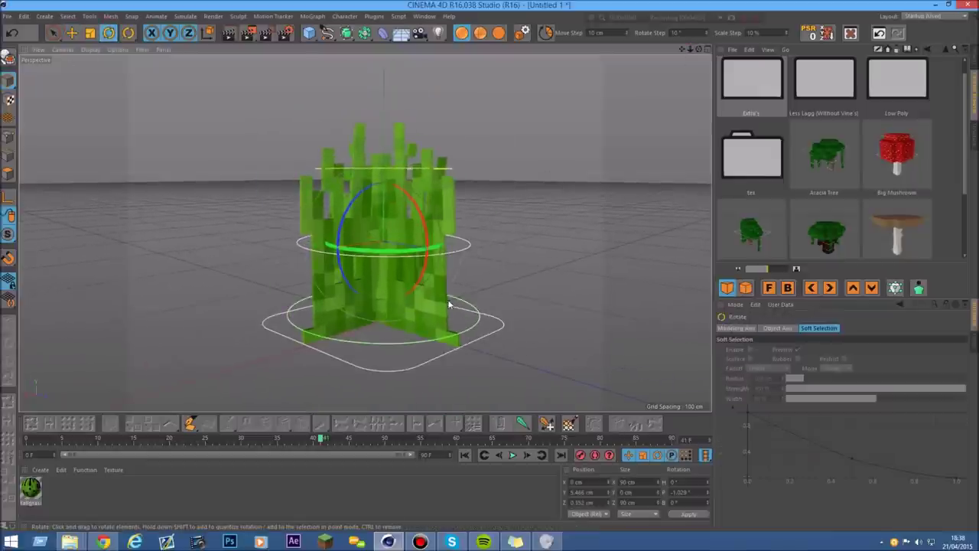
click(474, 329)
scroll(461, 293, up, 3)
drag(375, 304, 433, 272)
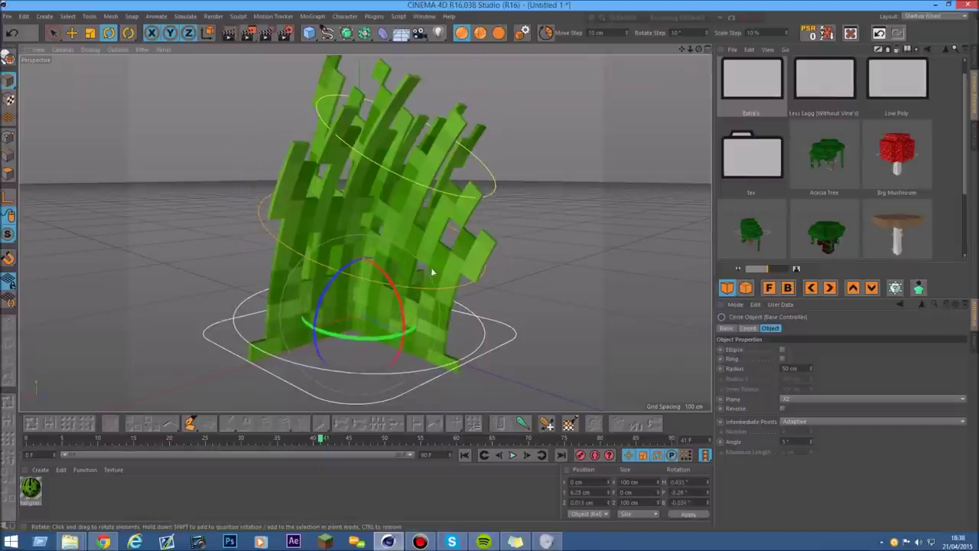
Step: Rotate the tall grass's middle and top controller rings to bend the upper blades
click(260, 218)
mouse_move(404, 218)
mouse_down()
mouse_move(405, 207)
mouse_move(402, 217)
mouse_up()
drag(699, 50, 769, 49)
mouse_move(352, 214)
mouse_down()
mouse_move(355, 199)
mouse_move(343, 225)
mouse_move(353, 213)
mouse_move(345, 206)
mouse_up()
click(293, 123)
drag(353, 109, 434, 117)
click(649, 103)
Step: Move the whole tall grass by its rectangular main controller, undoing the first move and repeating it
drag(699, 49, 433, 343)
click(490, 391)
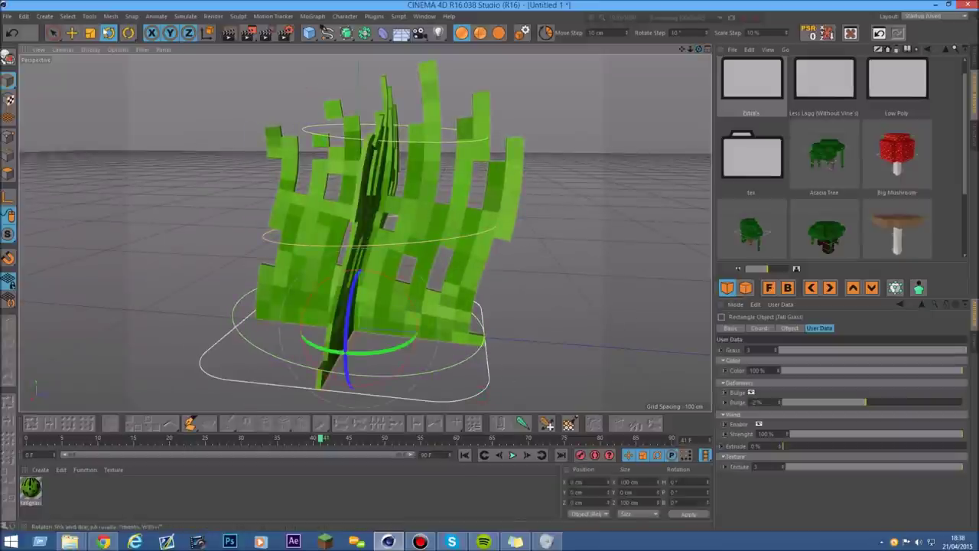
click(72, 33)
drag(432, 337, 384, 288)
click(12, 36)
drag(459, 334, 479, 367)
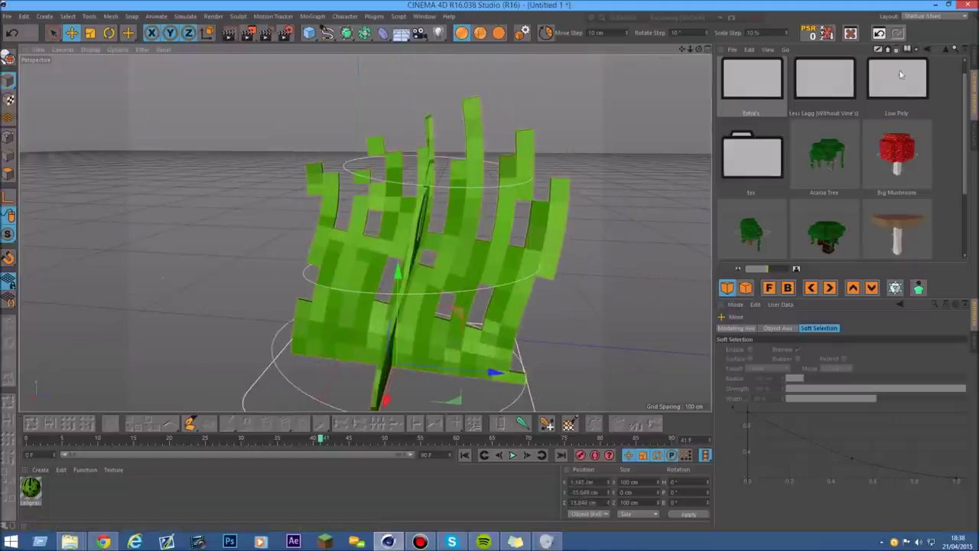
Step: Delete the tall grass model from the scene
click(974, 61)
drag(742, 184, 741, 4)
key(Delete)
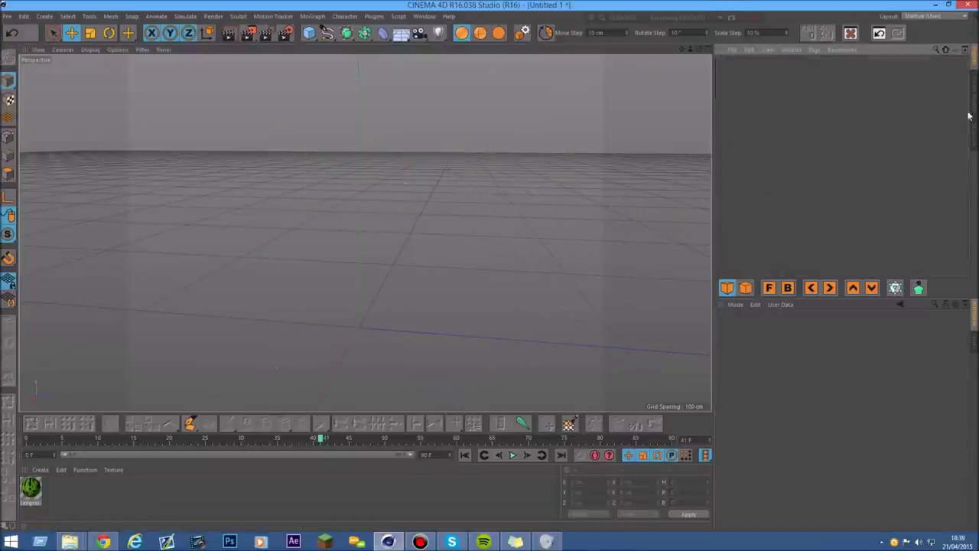
Step: Return from the Extra's folder to the main tree pack and load the Acacia Tree model into the scene
click(972, 104)
double_click(761, 80)
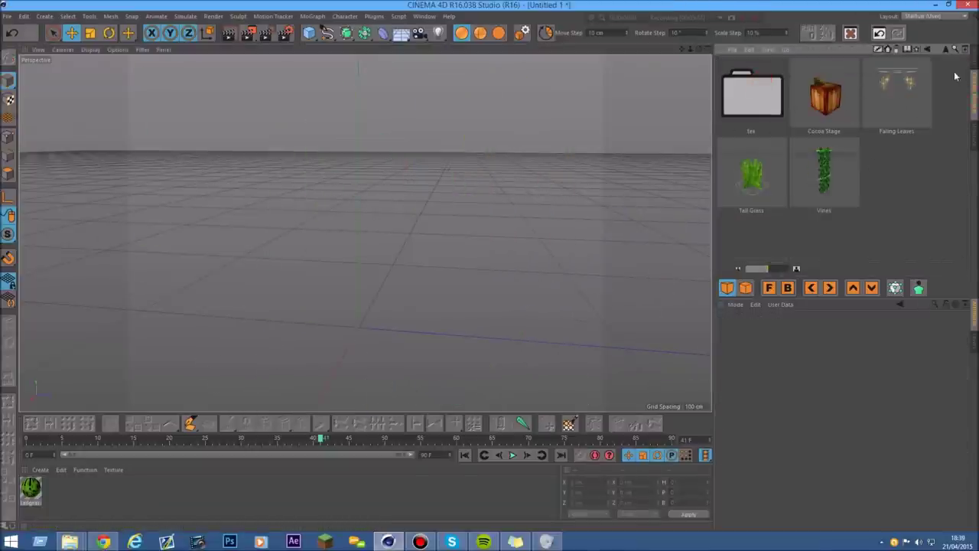
click(946, 50)
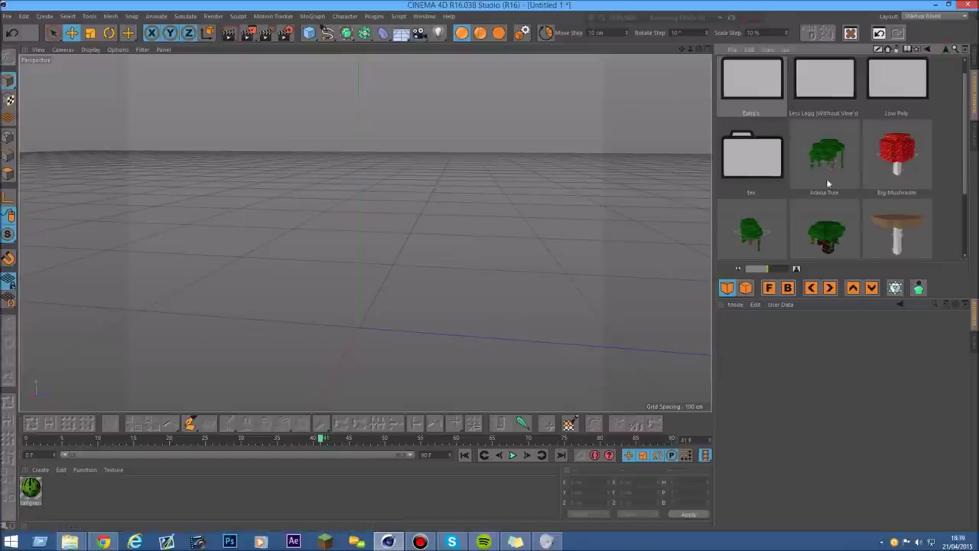
click(834, 151)
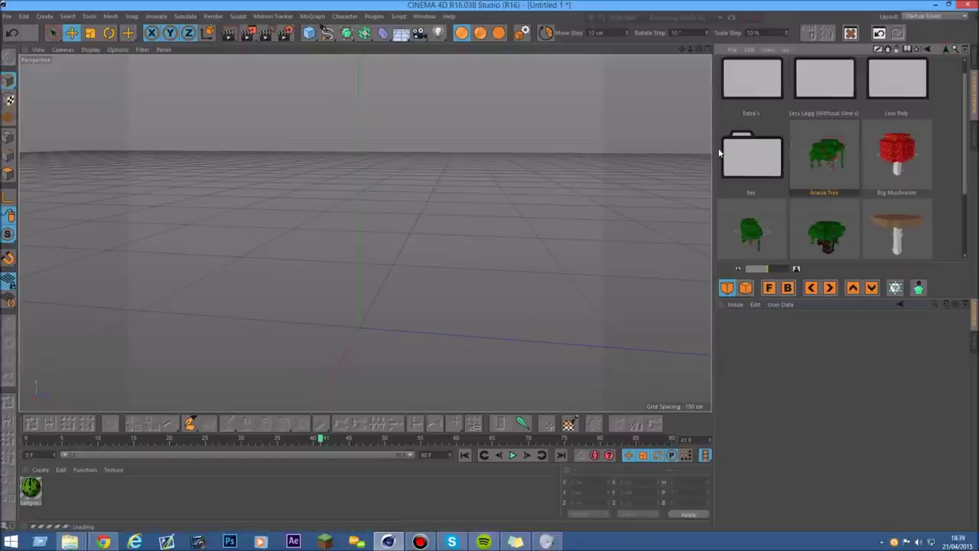
drag(690, 50, 355, 116)
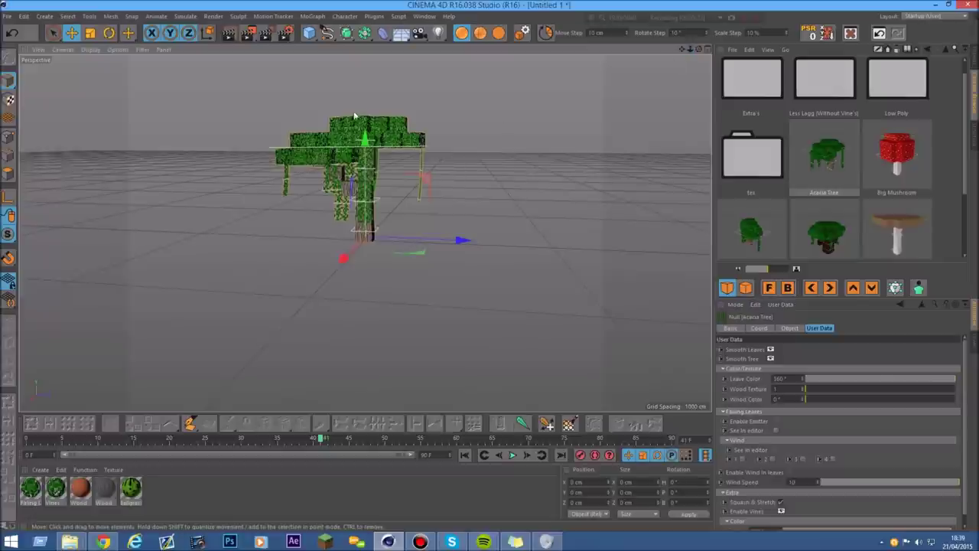
click(573, 137)
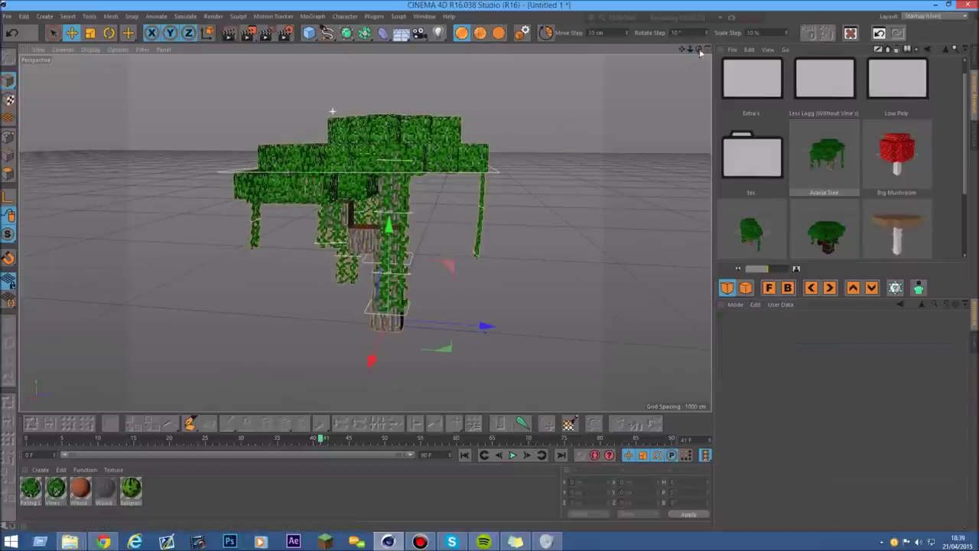
Step: Rotate the acacia tree's Base Controller at the foot of the trunk to bend the tree
click(974, 58)
click(739, 62)
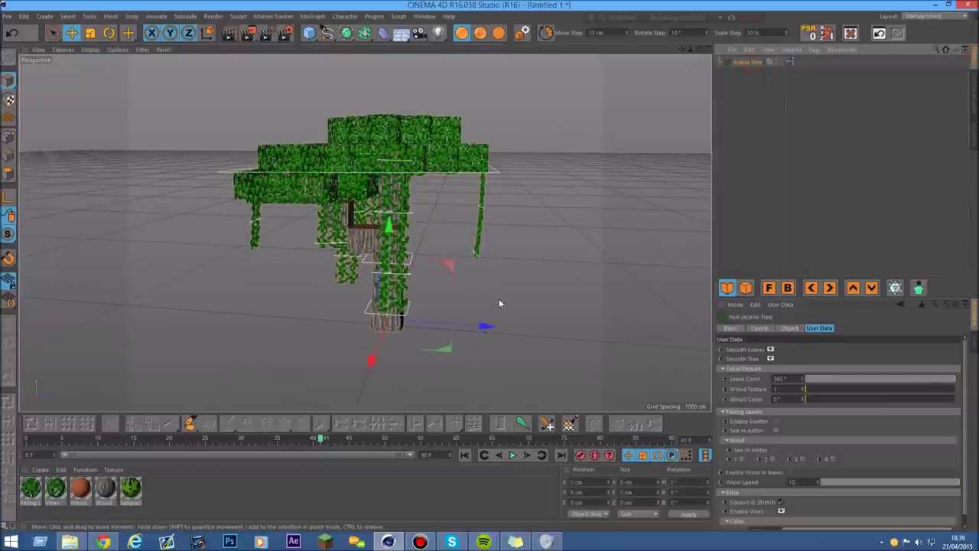
click(414, 309)
click(411, 301)
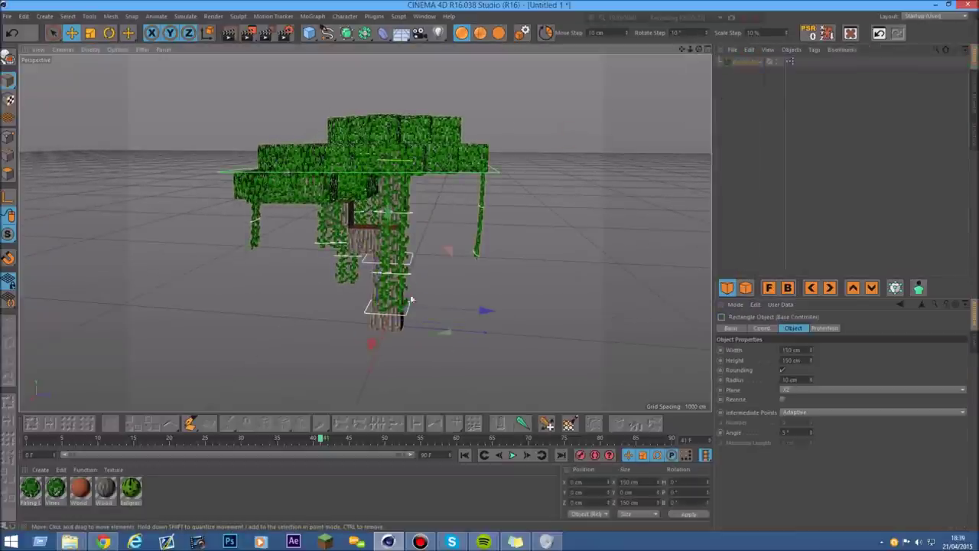
click(109, 32)
drag(437, 268, 429, 290)
scroll(419, 244, up, 3)
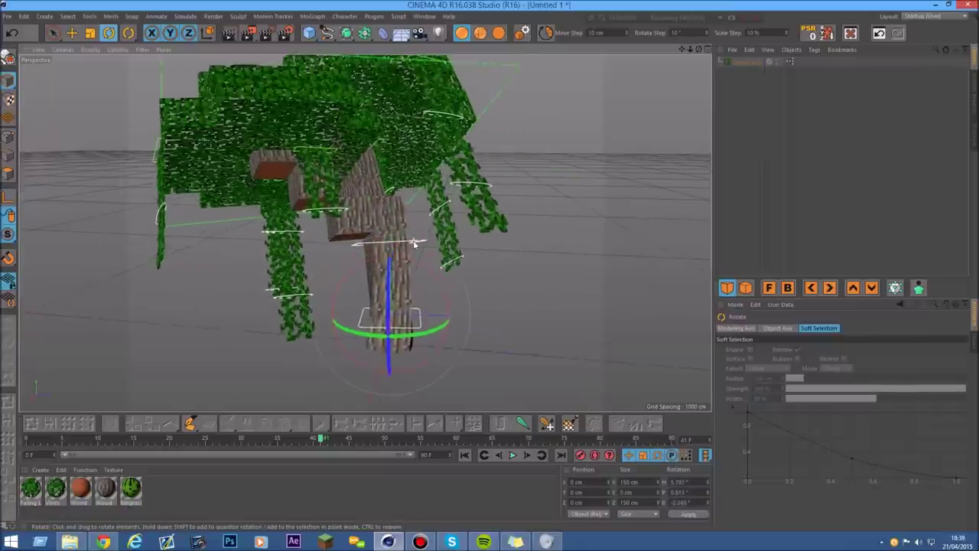
Step: Rotate the acacia tree's Middle Controller to bend the trunk and crown further
click(430, 334)
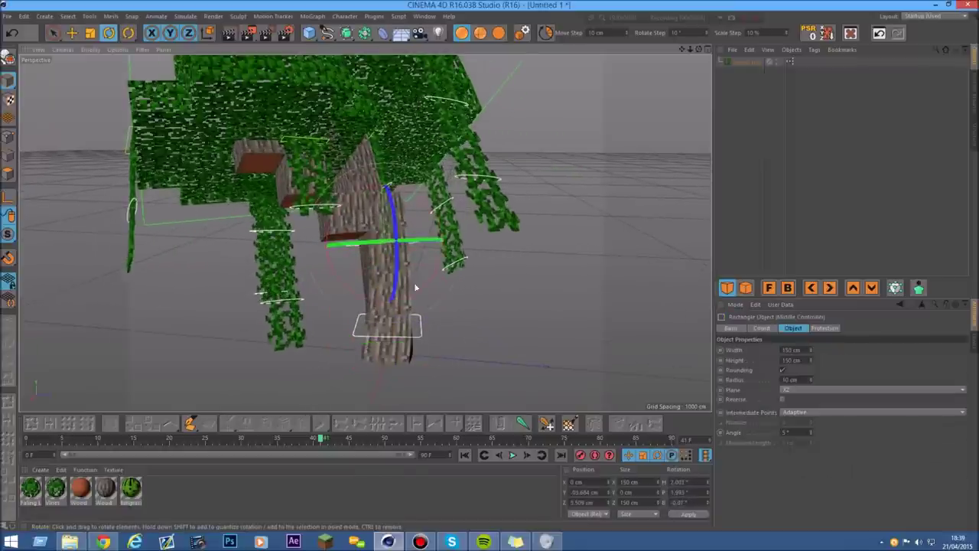
drag(410, 213, 415, 227)
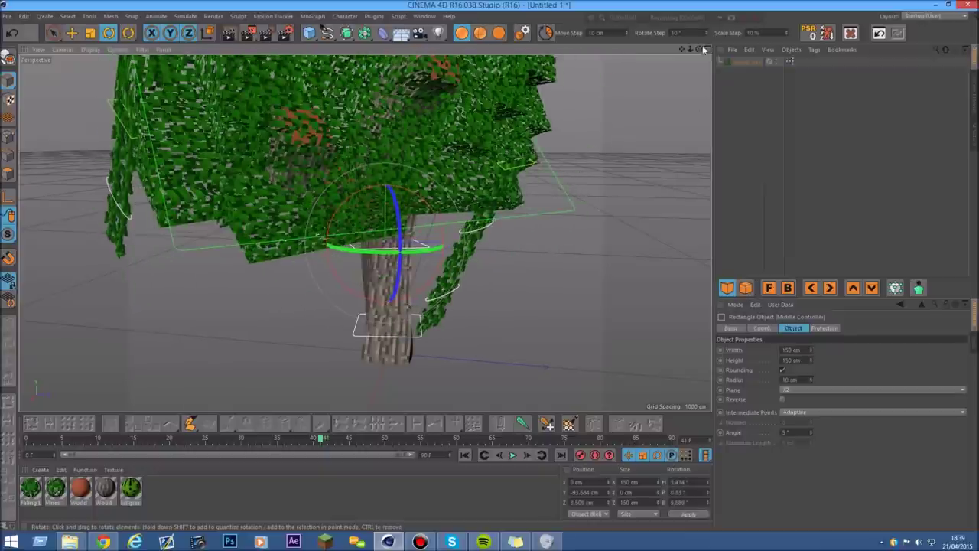
drag(690, 49, 910, 49)
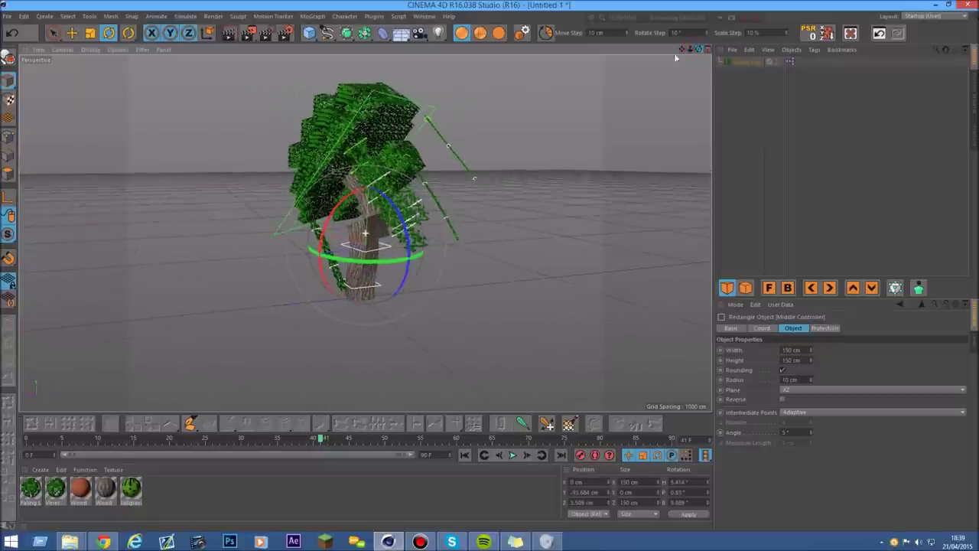
Step: Rotate the circle controllers along the long vine beside the trunk so the vine curls outward
click(426, 105)
scroll(427, 105, up, 2)
drag(390, 123, 378, 342)
click(383, 315)
scroll(306, 276, up, 3)
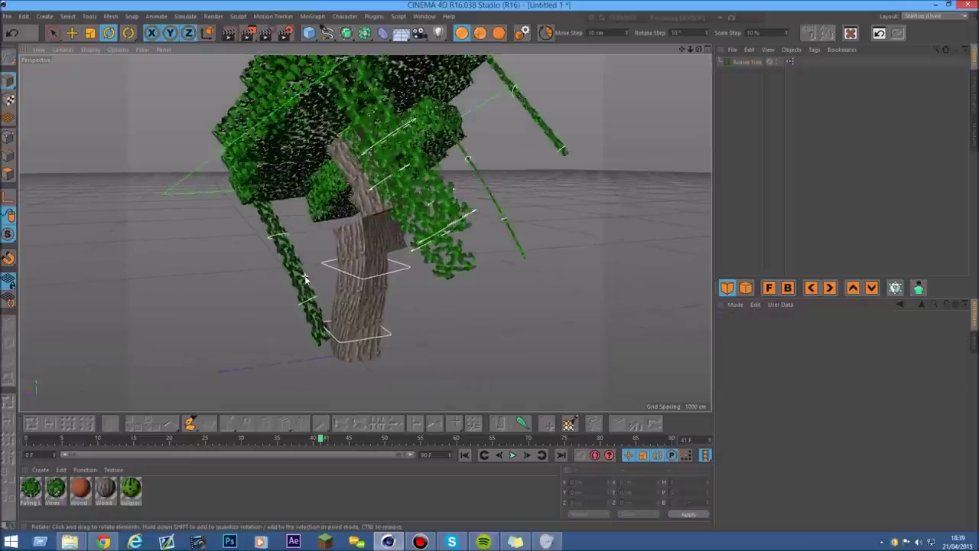
drag(699, 49, 772, 23)
alt+drag(365, 232, 351, 168)
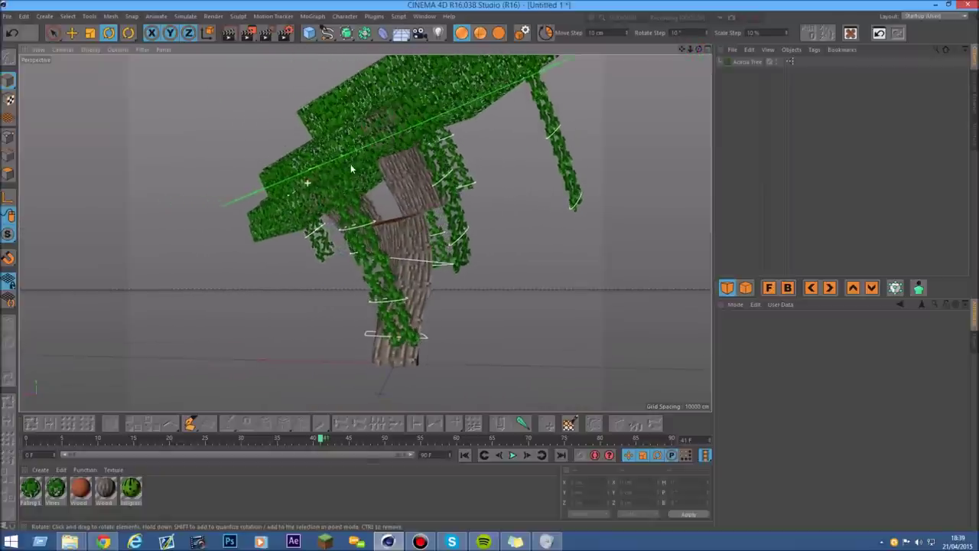
click(378, 222)
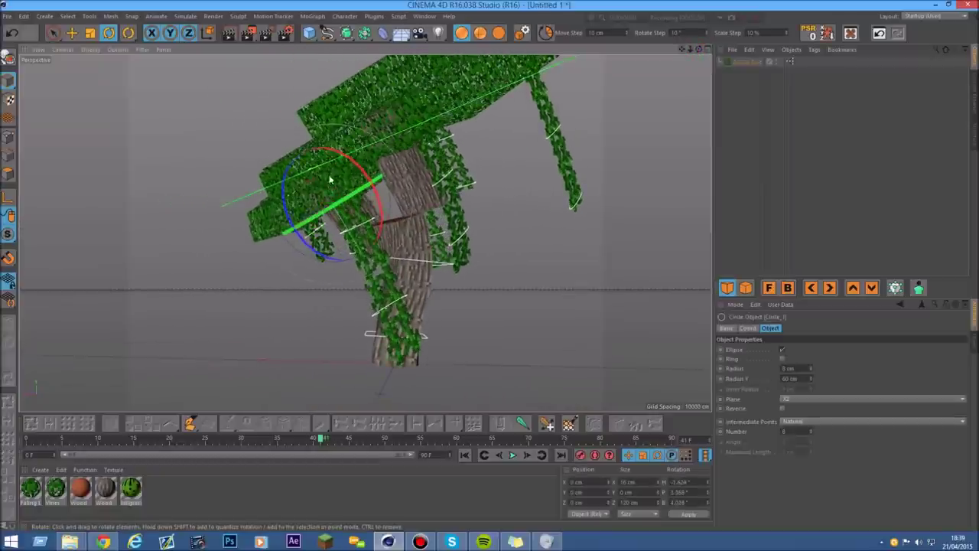
drag(333, 160, 383, 203)
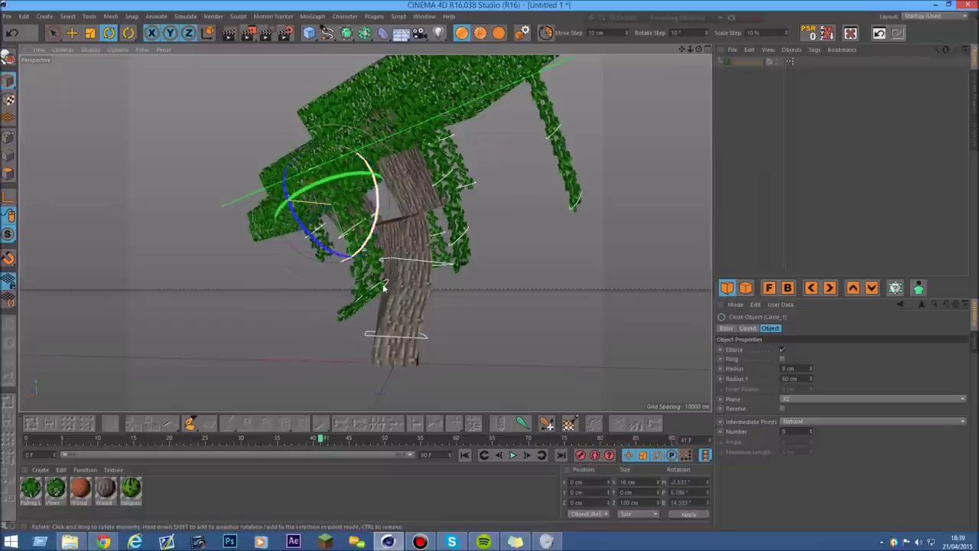
drag(382, 260, 348, 327)
Step: Rotate the controller of the shorter vine hanging beneath the crown's low end
click(320, 231)
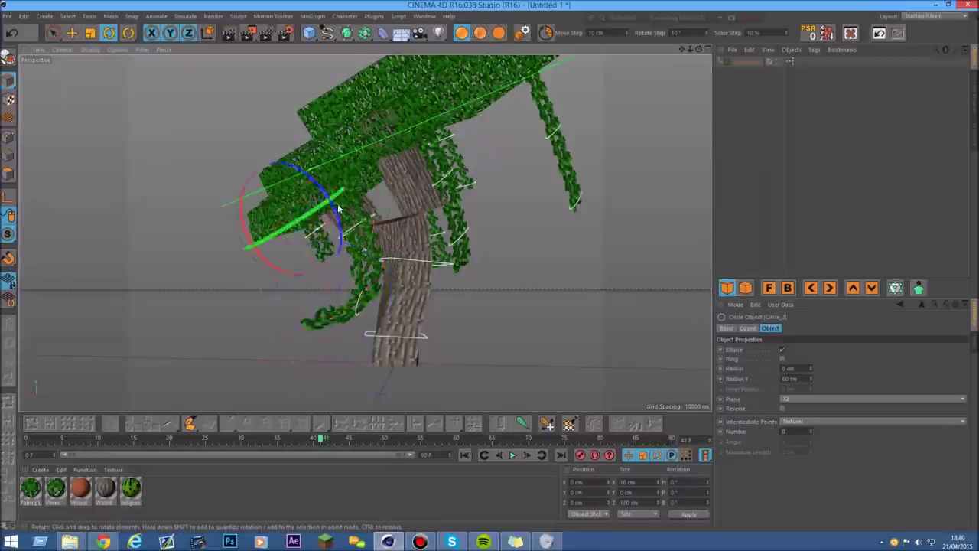
mouse_move(337, 213)
mouse_down()
mouse_move(325, 222)
mouse_move(337, 211)
mouse_up()
drag(293, 270, 323, 208)
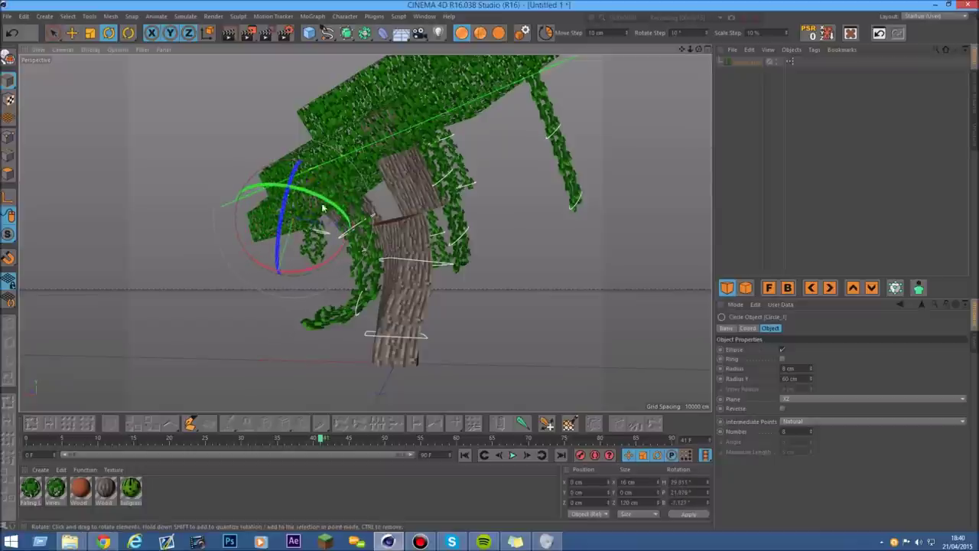
Step: Rotate the base controllers of the vine at the crown's high end and its neighbouring vine to swing them outward
drag(690, 49, 666, 49)
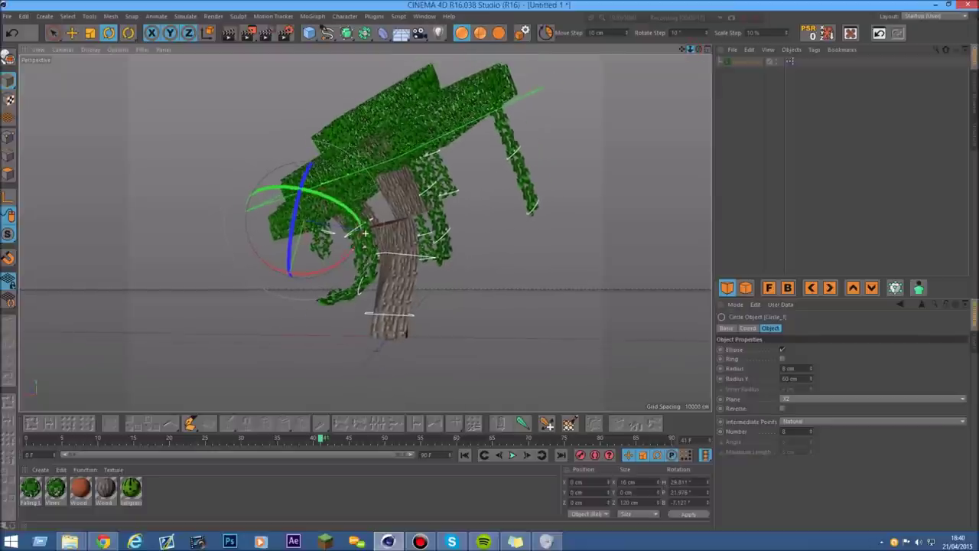
click(493, 109)
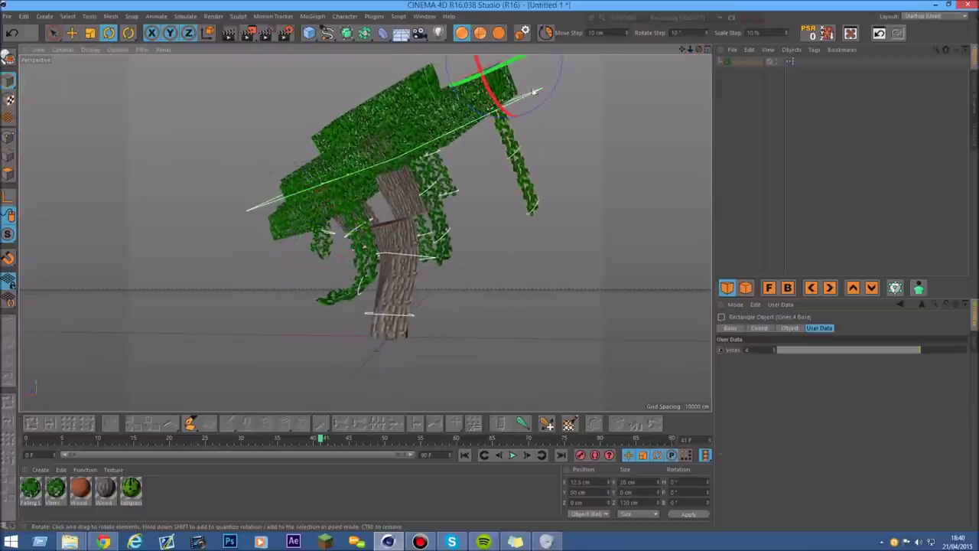
mouse_move(540, 75)
mouse_down()
mouse_move(526, 59)
mouse_move(530, 67)
mouse_up()
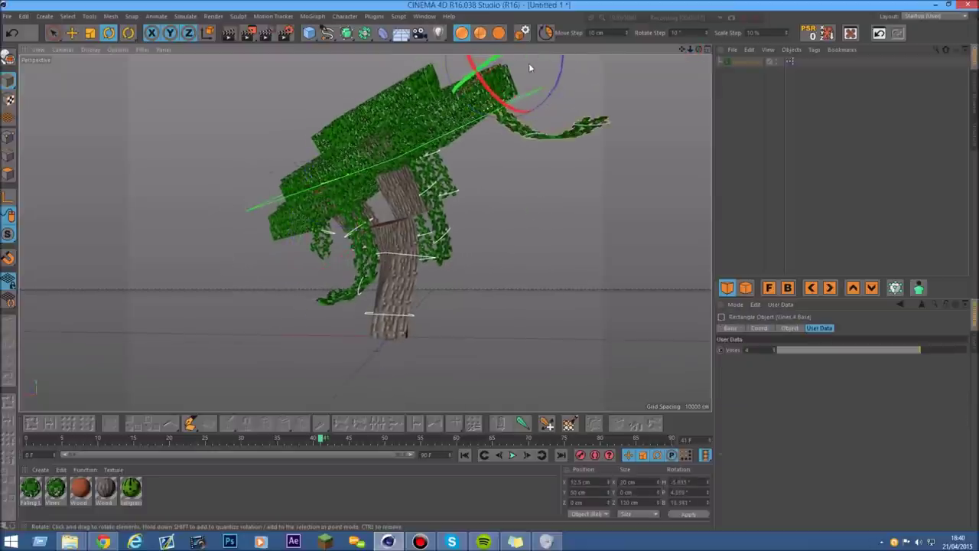
click(418, 119)
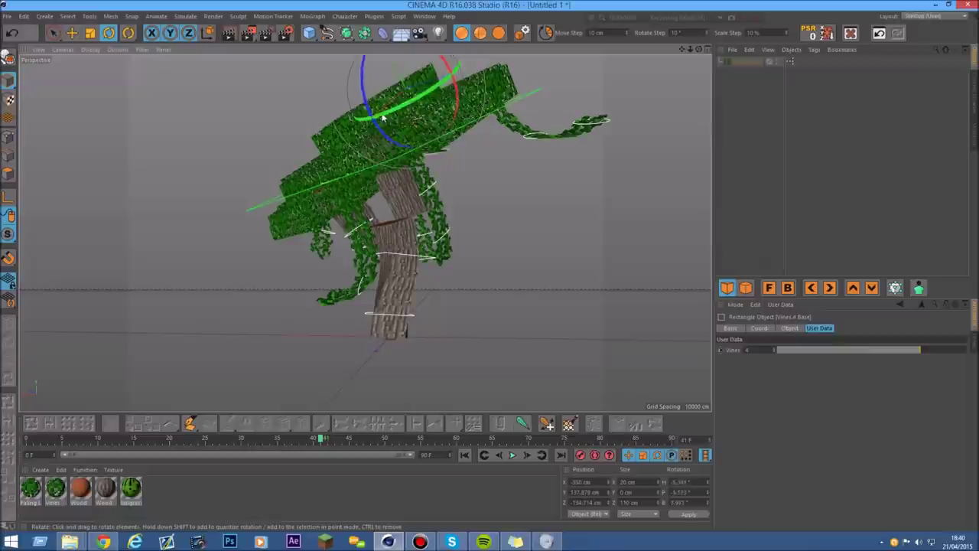
drag(367, 121, 412, 144)
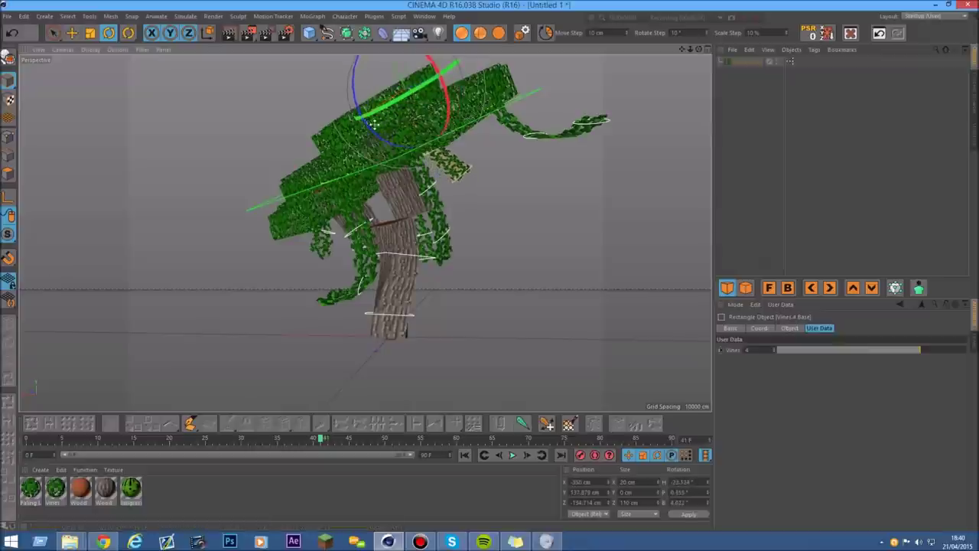
Step: Rotate the Vines.3 Base controller to swing that vine up and away from the trunk
click(415, 147)
click(407, 152)
click(406, 152)
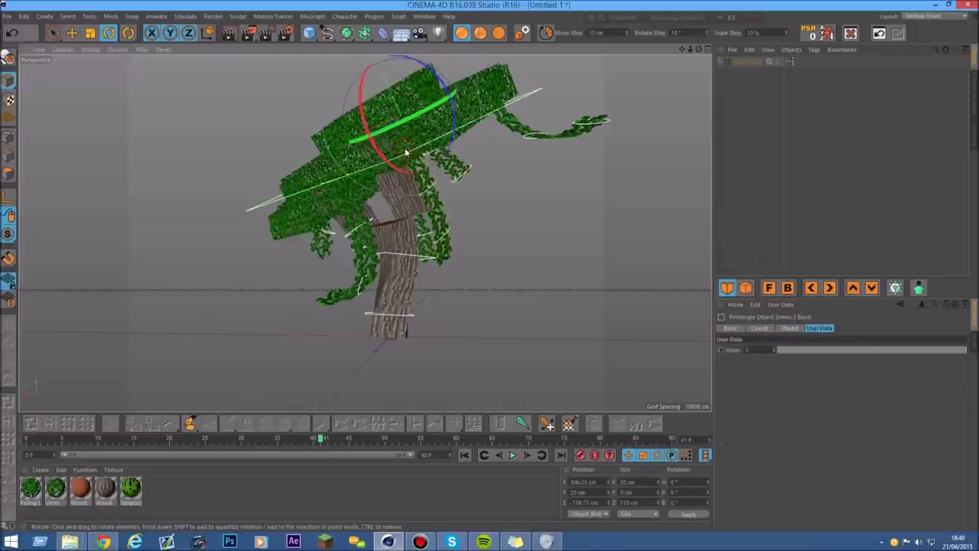
drag(406, 91, 399, 86)
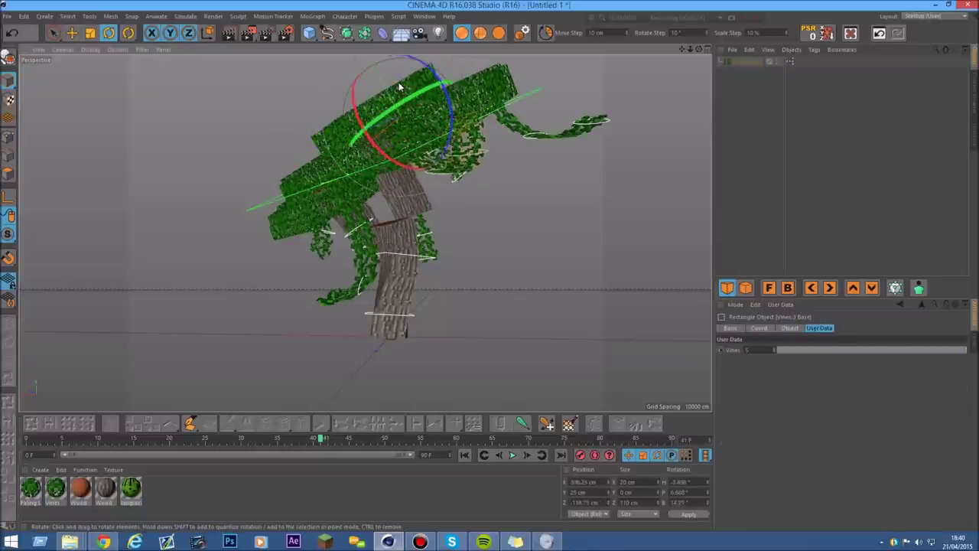
Step: Take a brief look at the acacia tree's own XPresso setup and close the editor
double_click(793, 61)
click(948, 8)
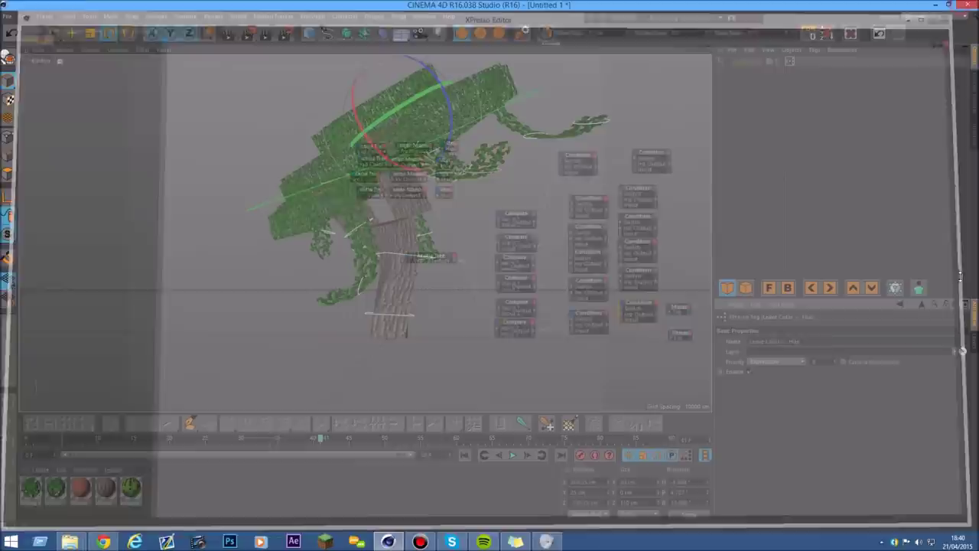
Step: Remove the unused layers and show the Locked layer's objects in the object hierarchy
right_click(745, 348)
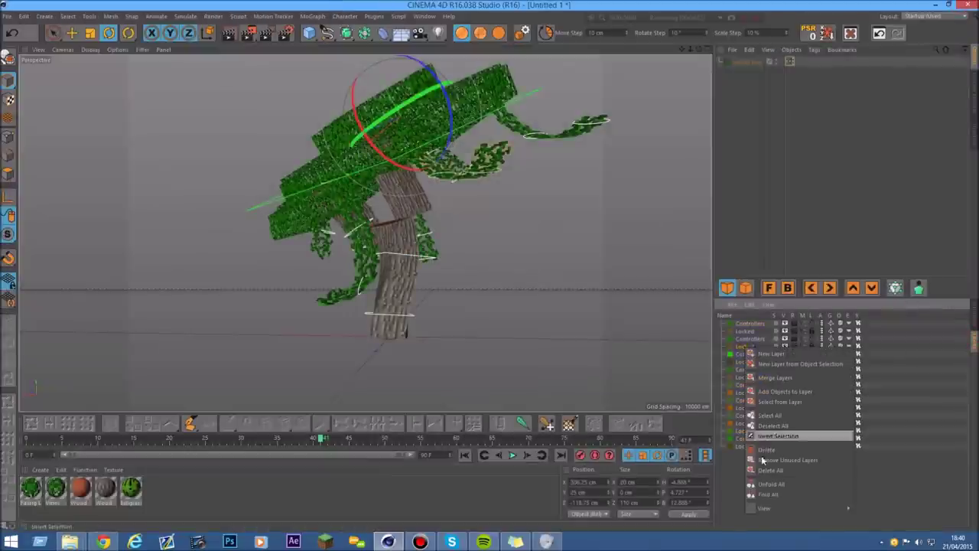
click(763, 459)
click(805, 330)
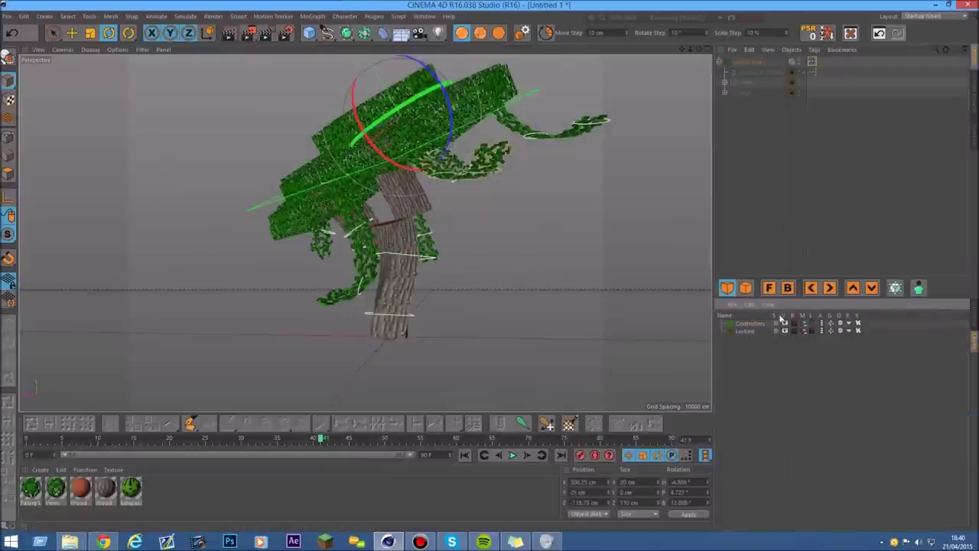
Step: Unfold the complete Joints hierarchy and examine its nested joint chains down to the end
click(726, 83)
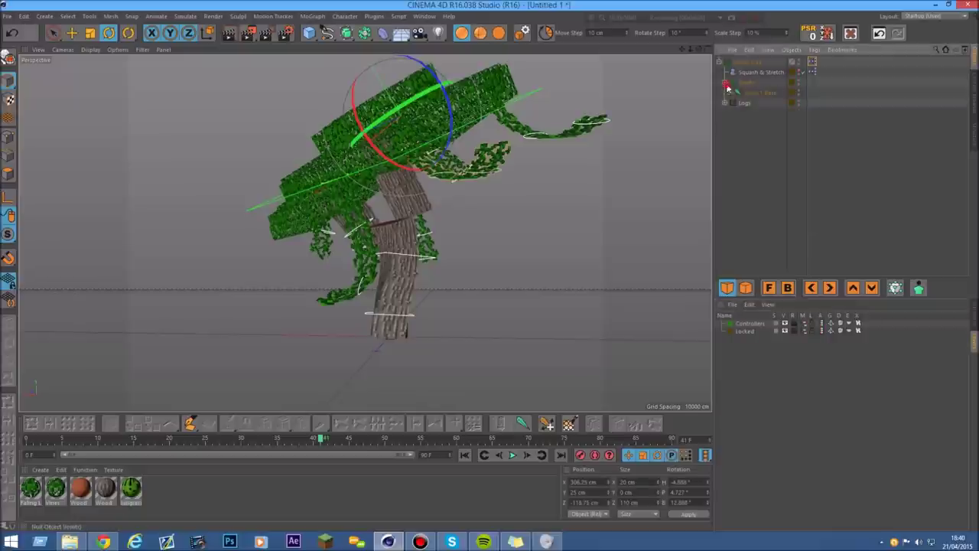
right_click(754, 104)
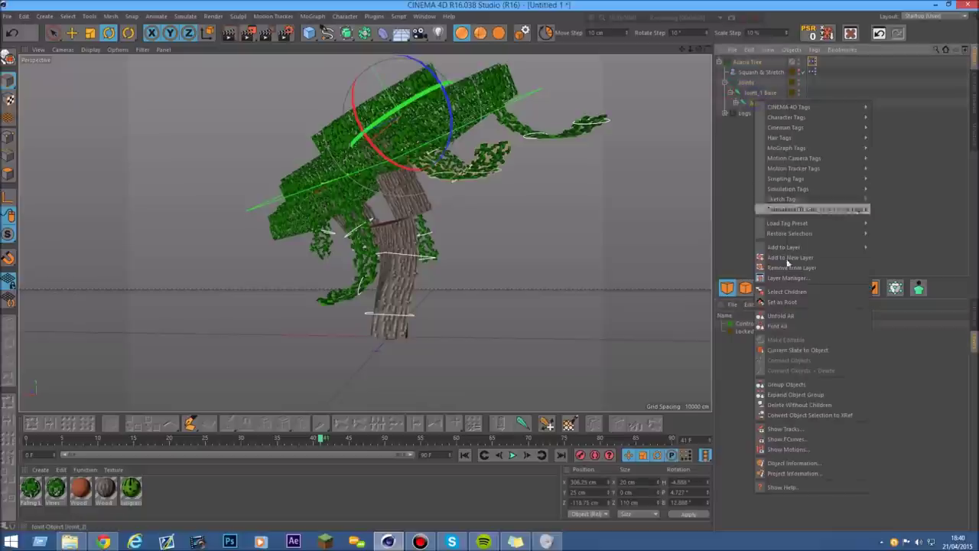
click(791, 316)
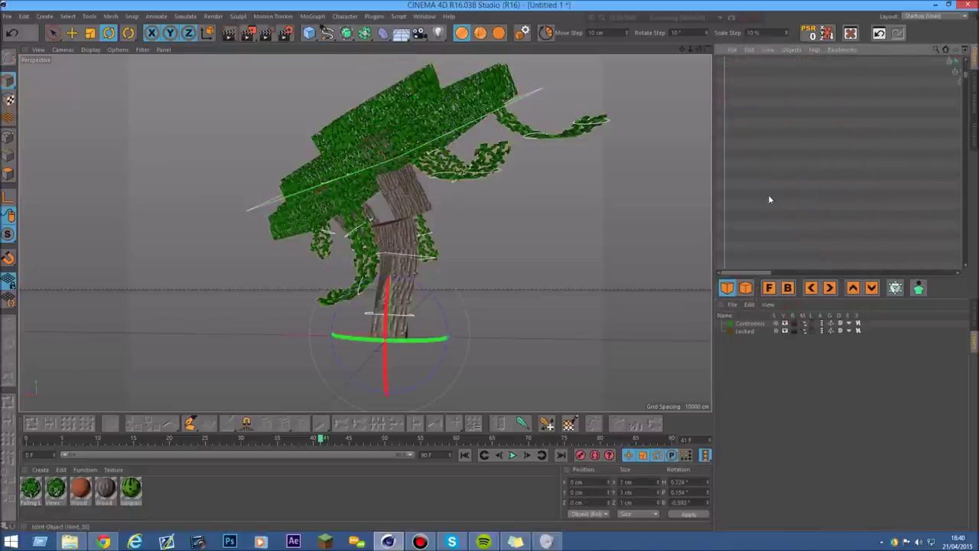
drag(785, 276, 832, 274)
scroll(826, 216, up, 5)
scroll(796, 203, up, 5)
scroll(796, 149, down, 3)
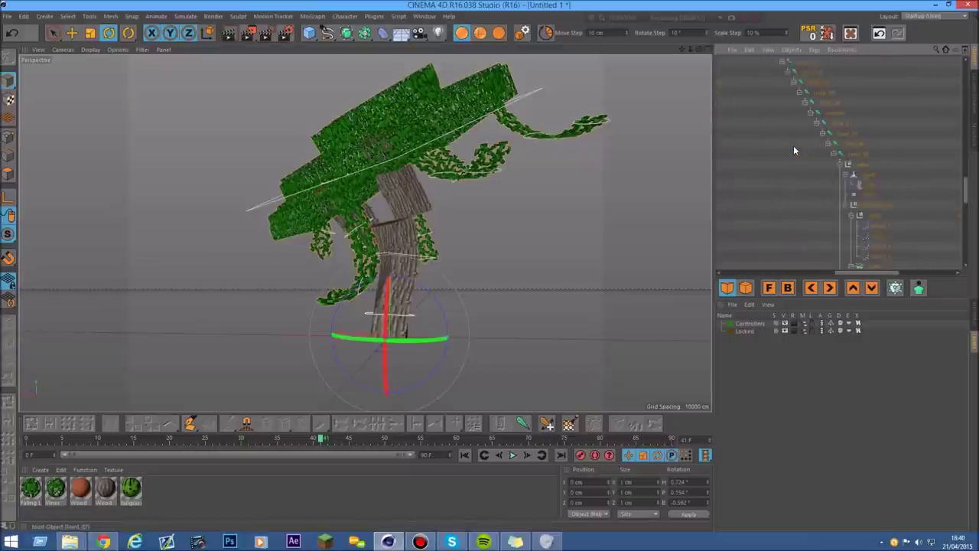
scroll(849, 248, down, 4)
drag(863, 272, 952, 274)
scroll(910, 263, down, 7)
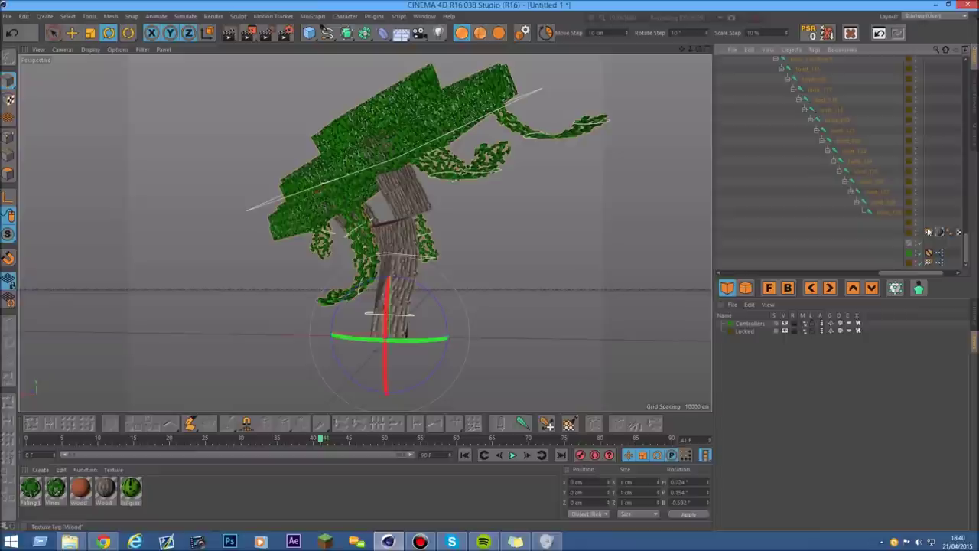
Step: Select the final joint of the last chain and review the hierarchy back up to the Joints group
click(888, 215)
drag(910, 277, 908, 278)
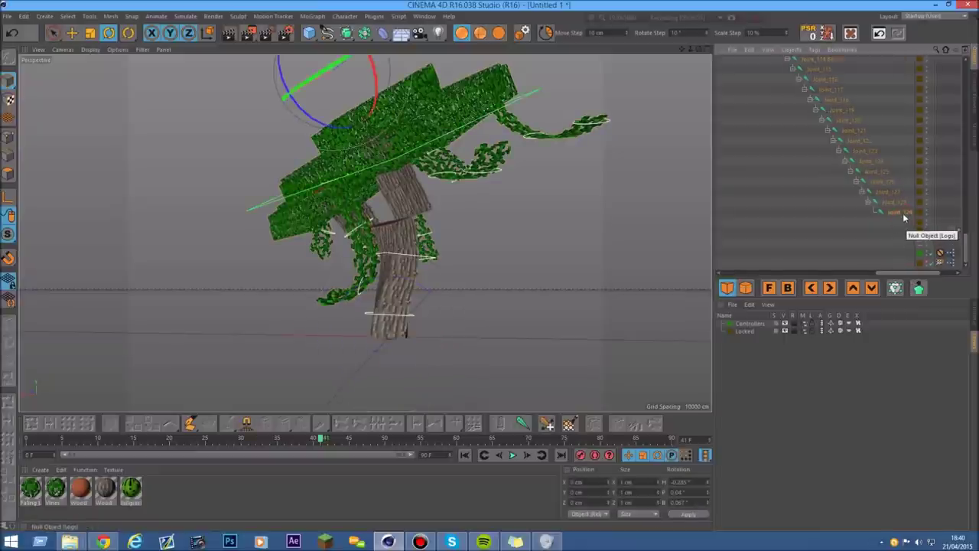
scroll(840, 226, up, 3)
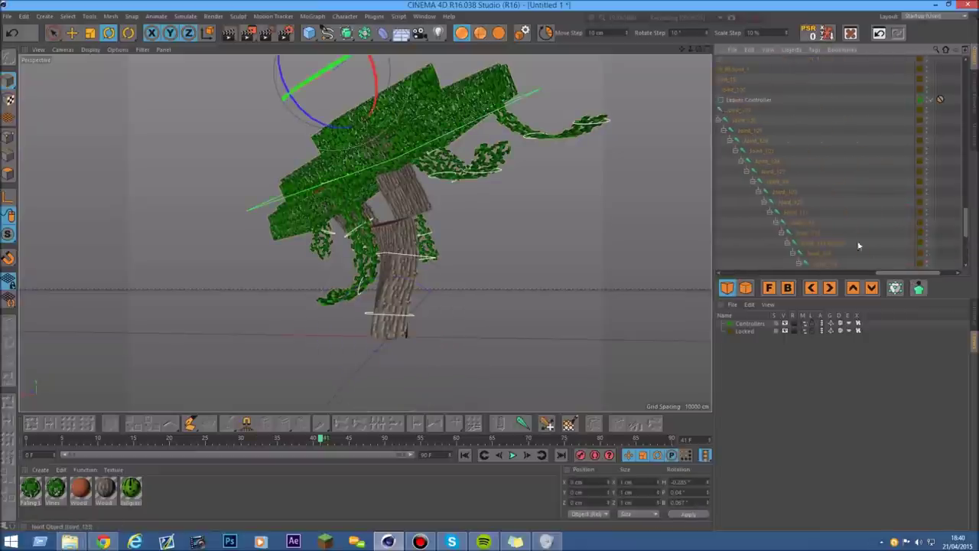
drag(898, 275, 835, 275)
scroll(849, 215, up, 4)
scroll(855, 216, up, 3)
scroll(855, 245, up, 4)
scroll(855, 245, up, 5)
drag(813, 273, 778, 273)
scroll(786, 207, up, 3)
drag(801, 274, 830, 285)
drag(916, 282, 793, 282)
scroll(799, 205, up, 6)
Step: Collapse the Joints hierarchy and examine the XPresso node network attached to the Logs group's Base Controller
click(745, 81)
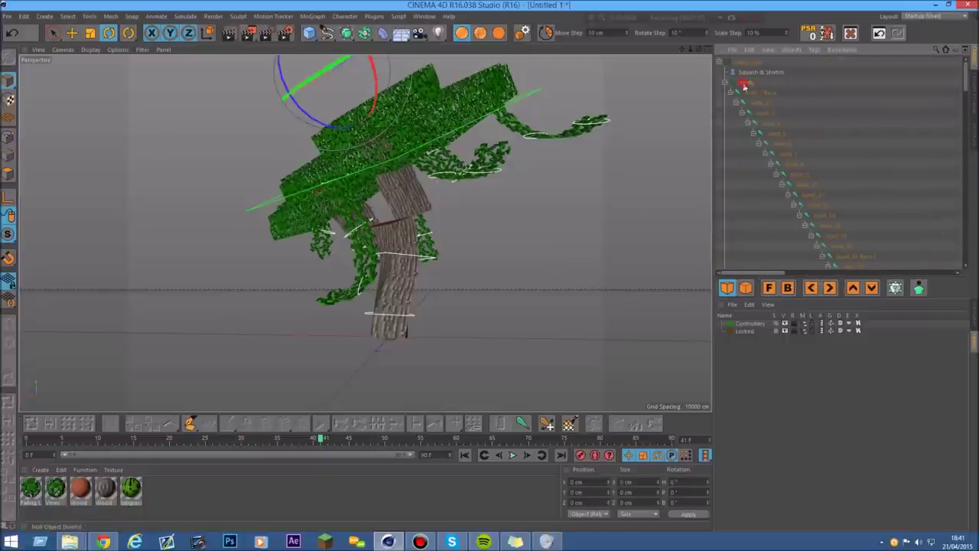
mouse_move(762, 276)
mouse_down()
mouse_move(906, 277)
mouse_move(752, 276)
mouse_up()
click(726, 82)
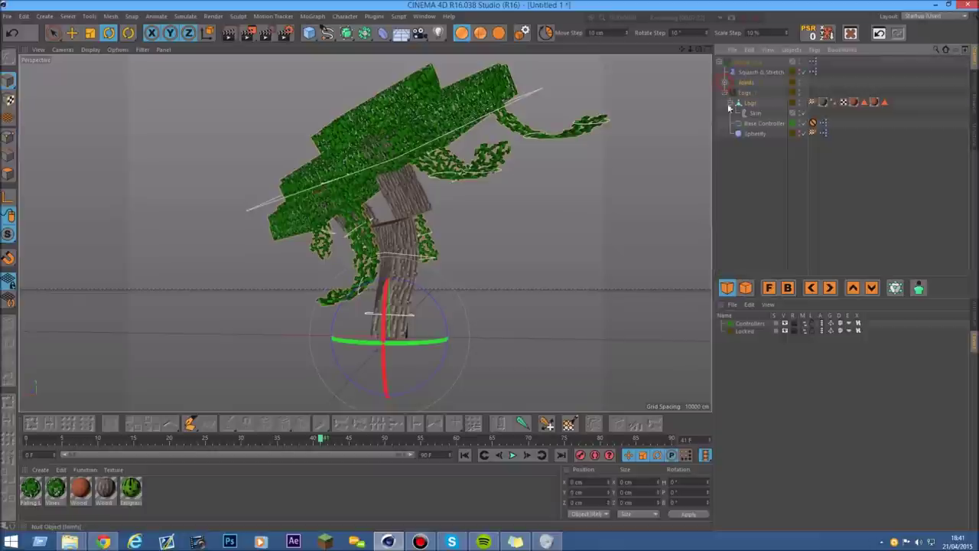
double_click(814, 124)
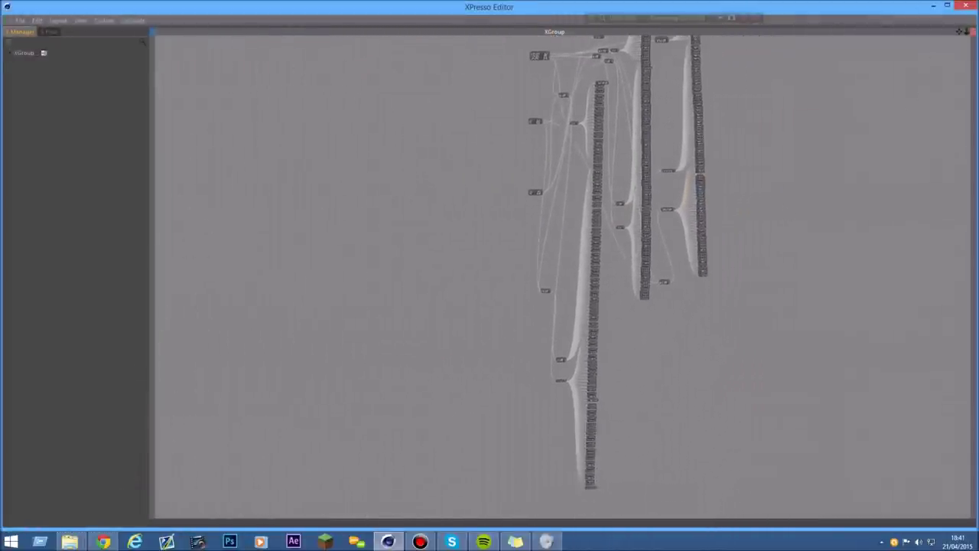
click(967, 6)
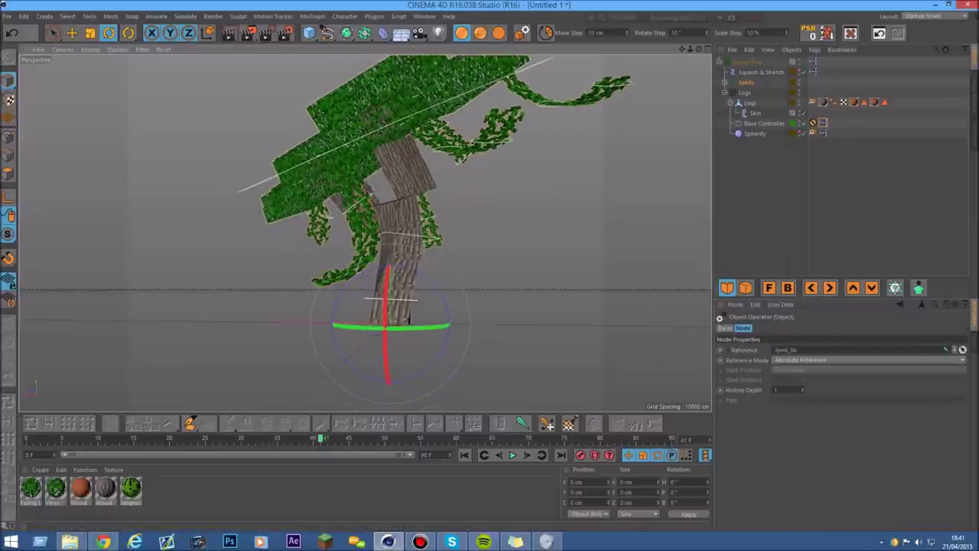
Step: Rotate the lower circle controller of the long vine hanging beside the trunk to bend its end
drag(682, 49, 684, 50)
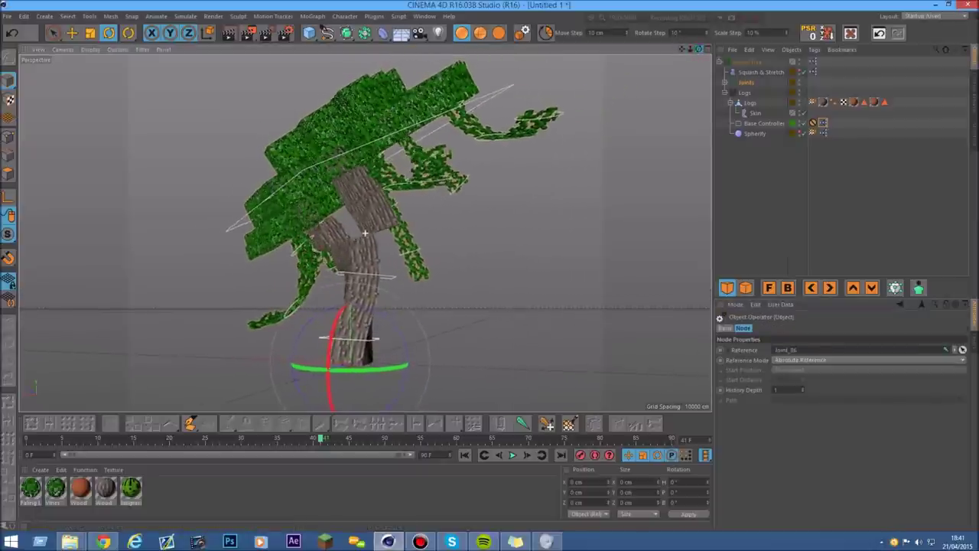
drag(698, 49, 699, 49)
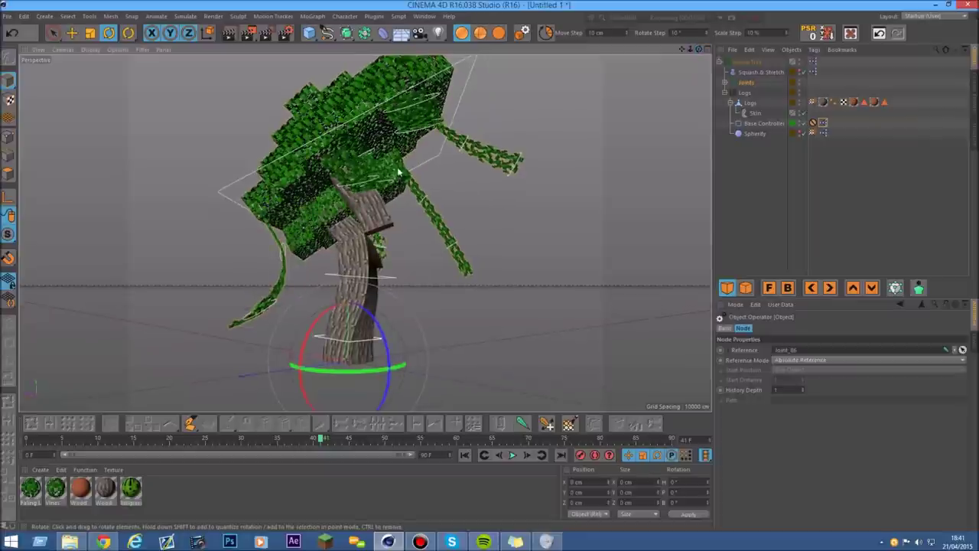
click(417, 208)
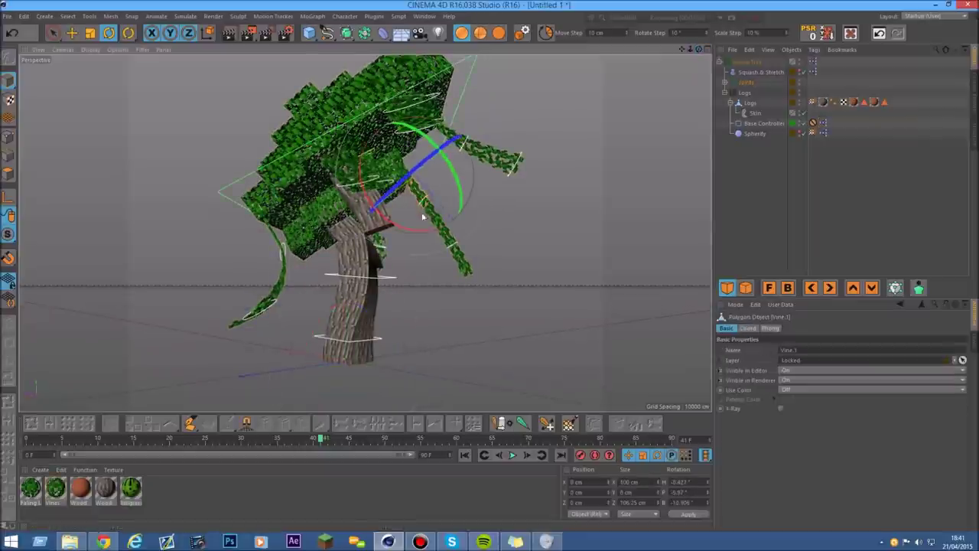
click(453, 249)
drag(459, 263, 488, 228)
Step: Hide the Controllers and Locked layers from the object hierarchy and assign the leftover Skin object to the Locked layer
click(973, 342)
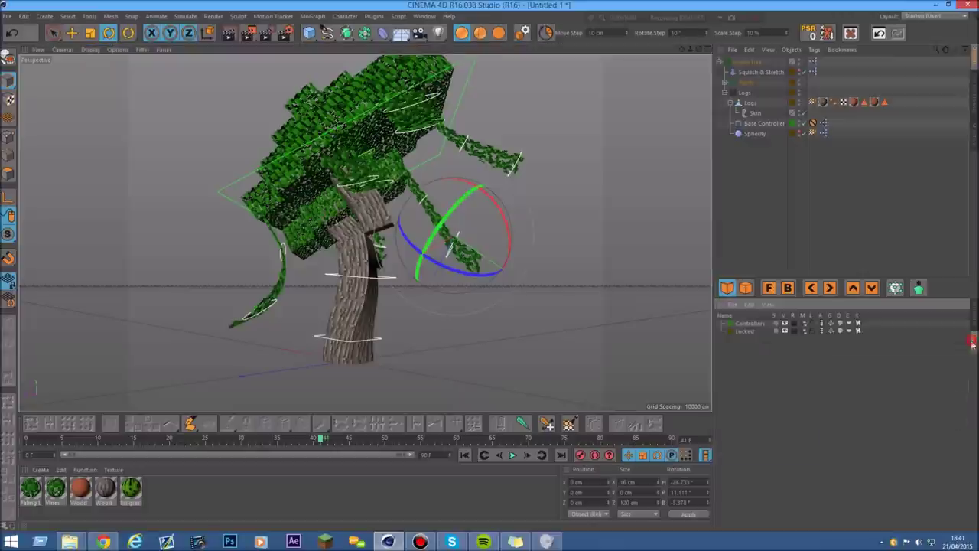
drag(802, 330, 803, 322)
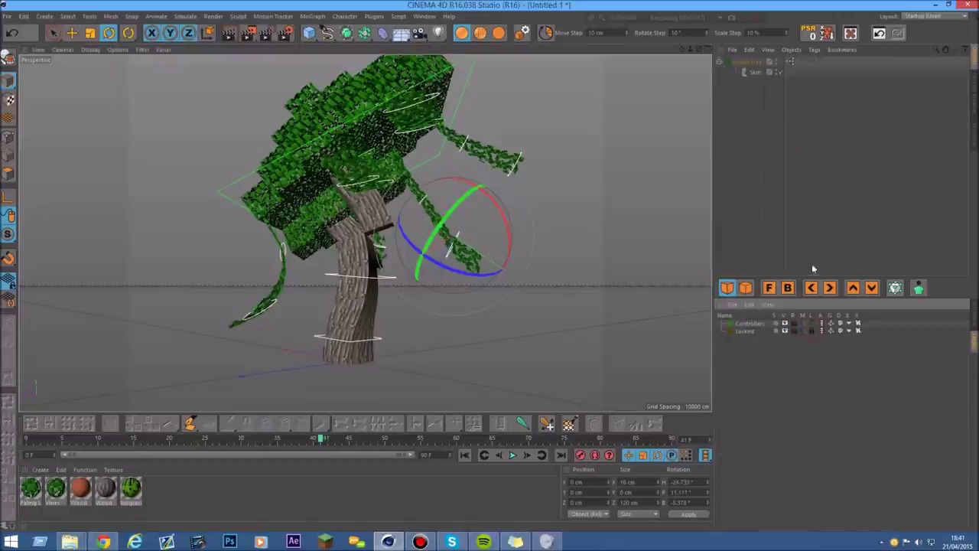
drag(752, 74, 756, 333)
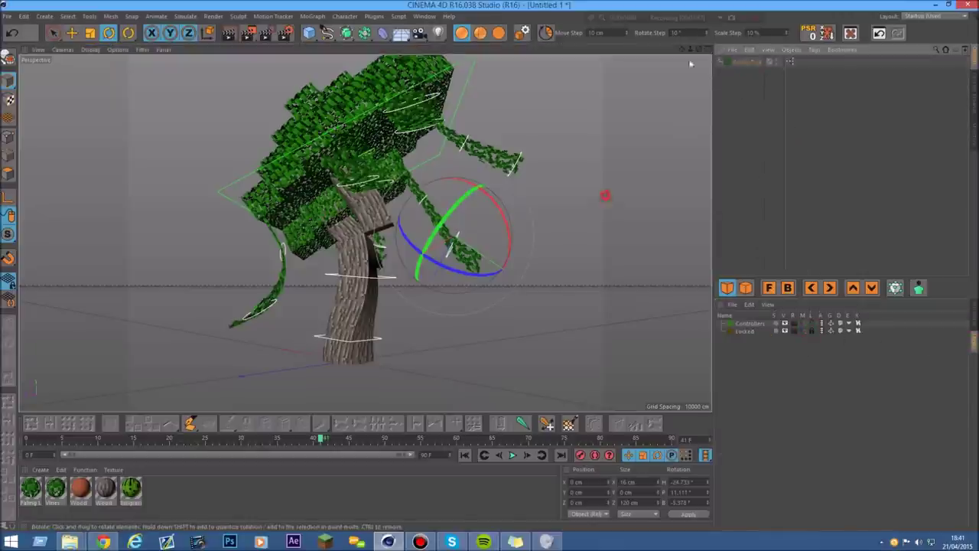
Step: Delete the bent Acacia Tree from the scene and load a fresh Acacia Tree preset from the content library
drag(690, 49, 598, 68)
scroll(292, 205, up, 3)
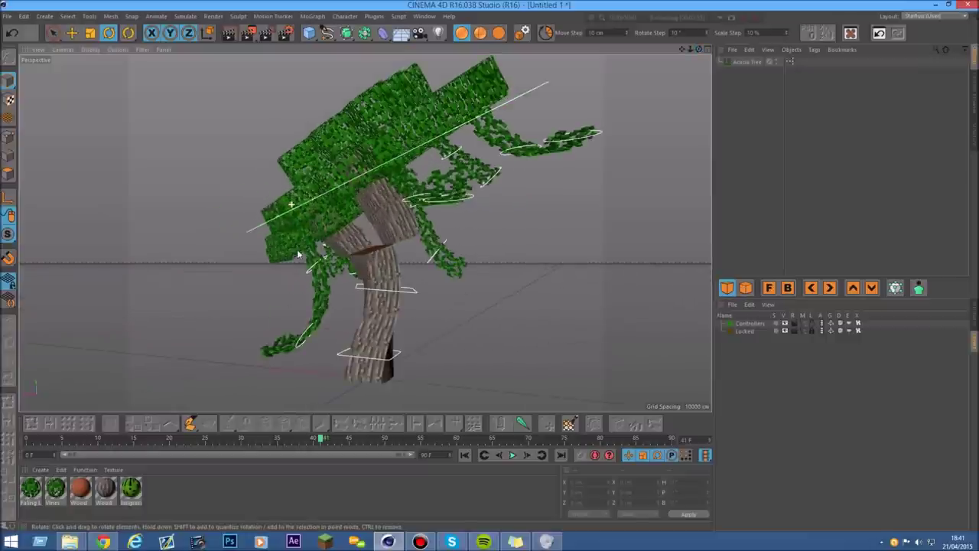
drag(698, 49, 752, 93)
click(544, 113)
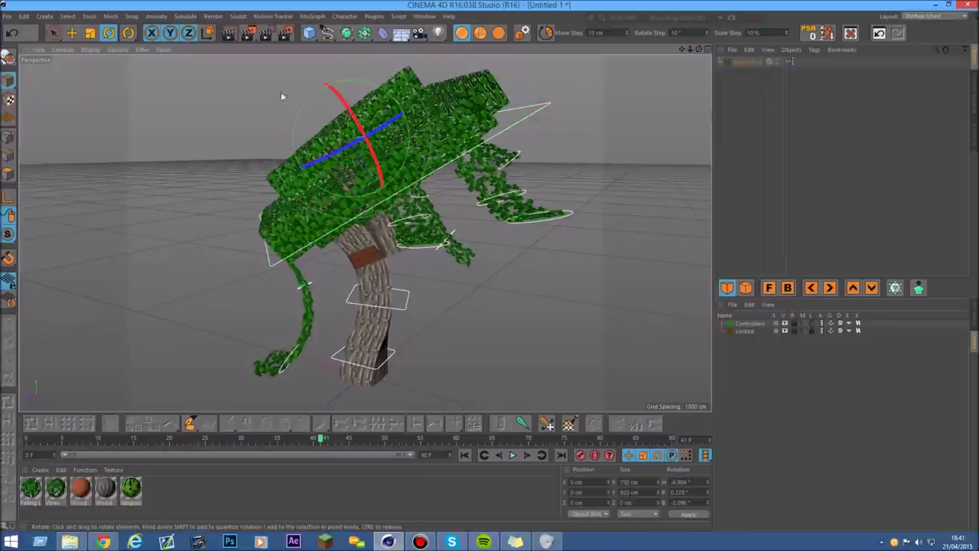
click(731, 61)
key(Delete)
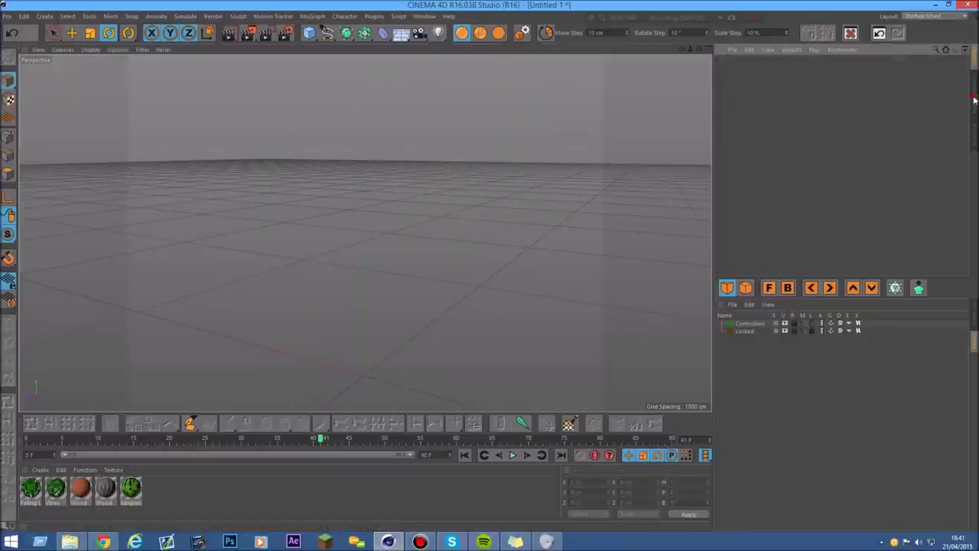
click(975, 99)
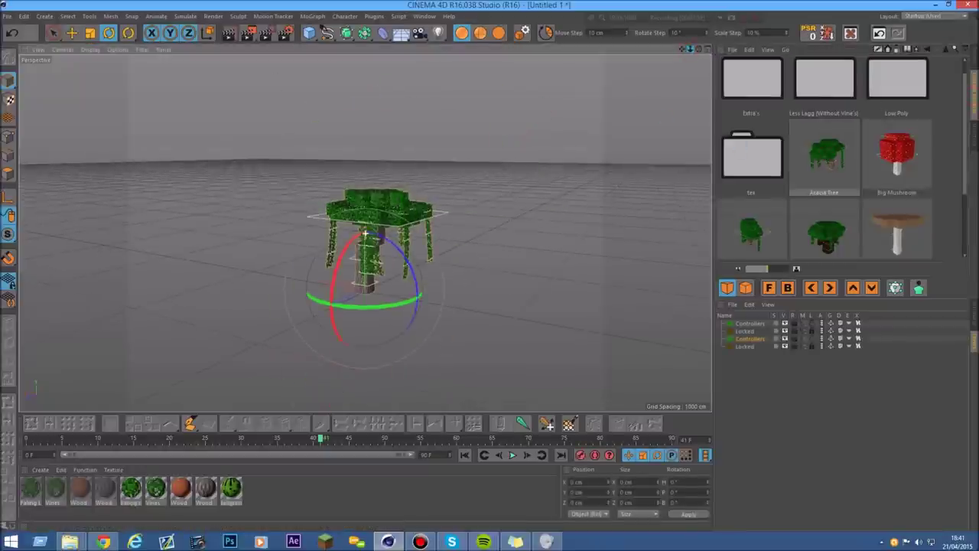
click(478, 275)
Step: Activate the Move tool for the new tree's leaves controller and bring back the object hierarchy
click(456, 211)
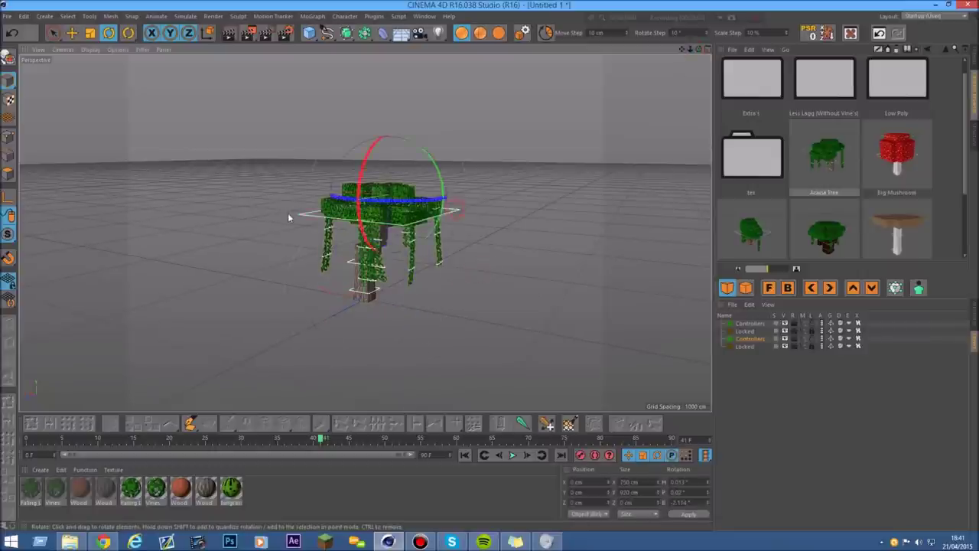
scroll(288, 214, up, 2)
click(72, 34)
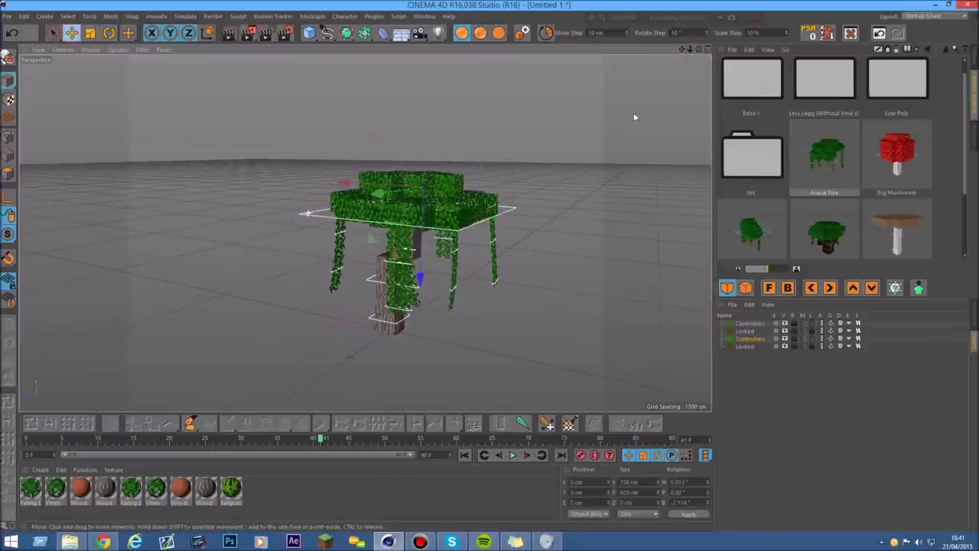
click(975, 59)
drag(698, 48, 695, 72)
click(553, 244)
scroll(301, 225, up, 4)
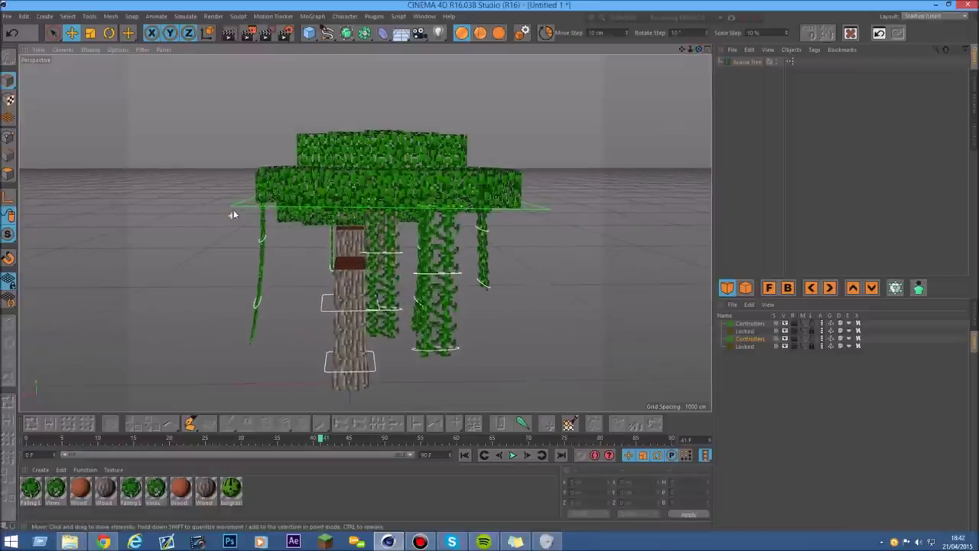
Step: Try moving the leaves controller up and down to stretch and squash the tree, and undo both moves
click(229, 208)
drag(389, 227, 388, 197)
drag(703, 51, 689, 48)
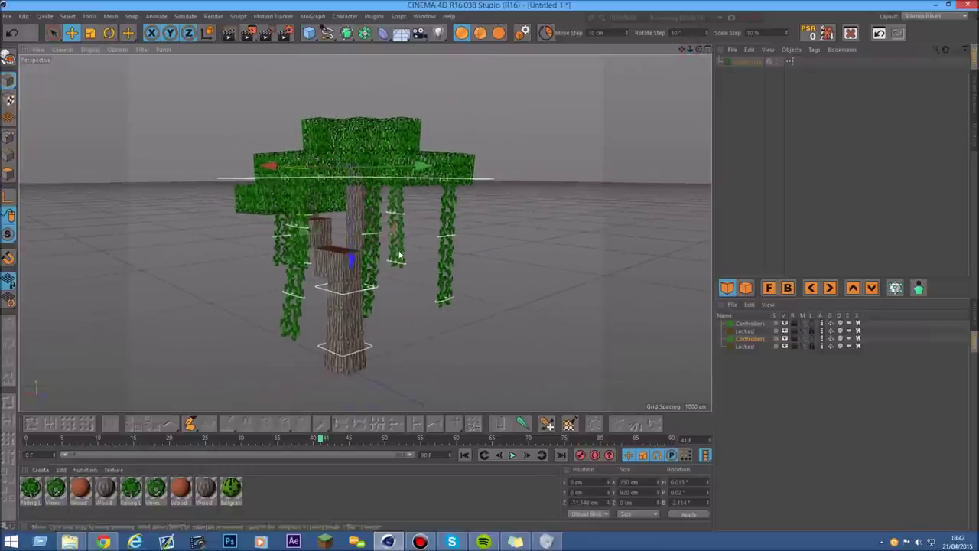
scroll(399, 254, up, 1)
mouse_move(344, 231)
mouse_down()
mouse_move(344, 244)
mouse_move(343, 221)
mouse_move(352, 244)
mouse_up()
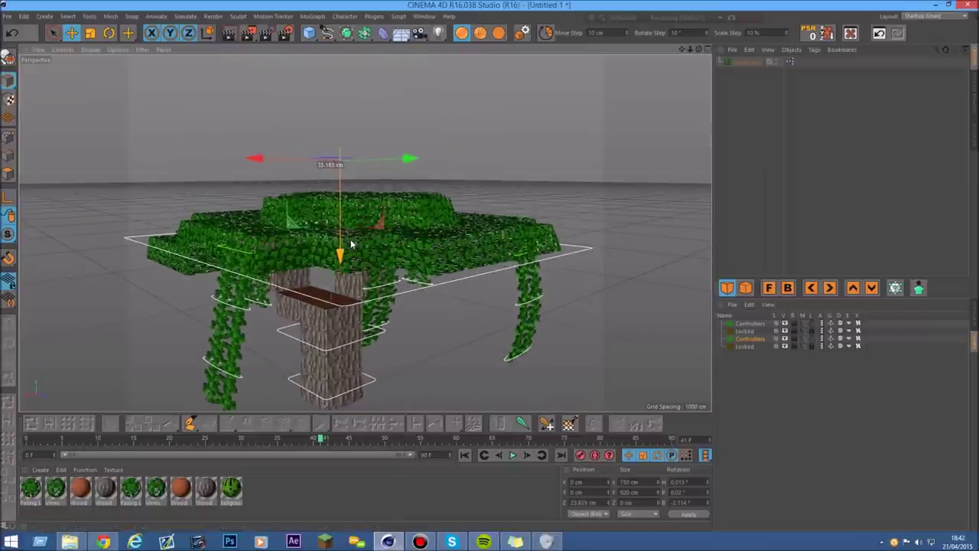
click(11, 33)
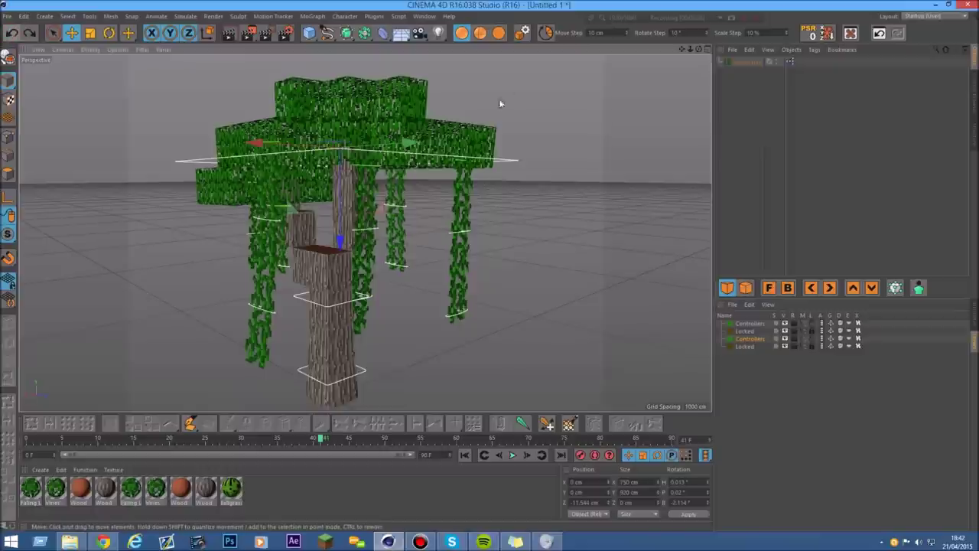
click(10, 33)
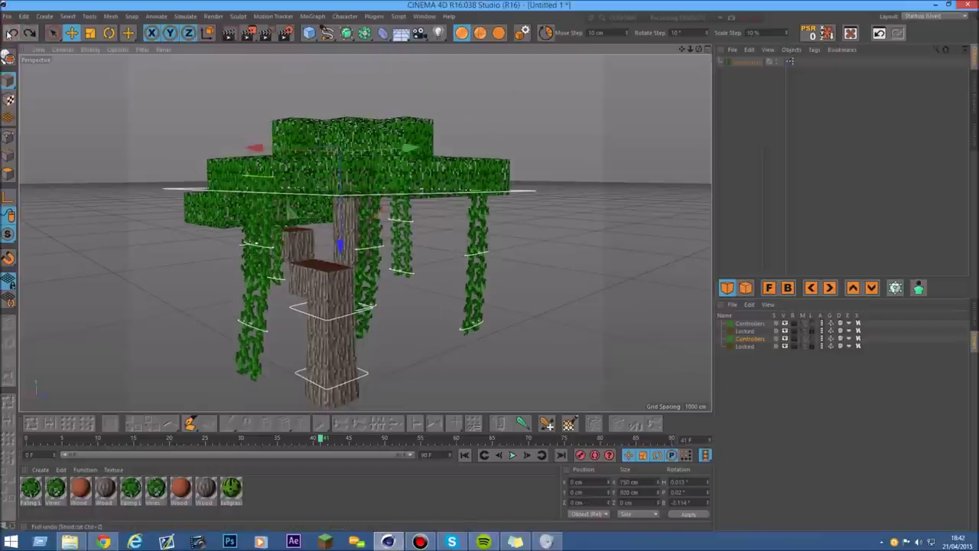
Step: Select the Vines.4 Base controller at the canopy's edge and set its Vines value to 5
drag(699, 49, 466, 230)
scroll(459, 229, up, 3)
scroll(459, 229, up, 2)
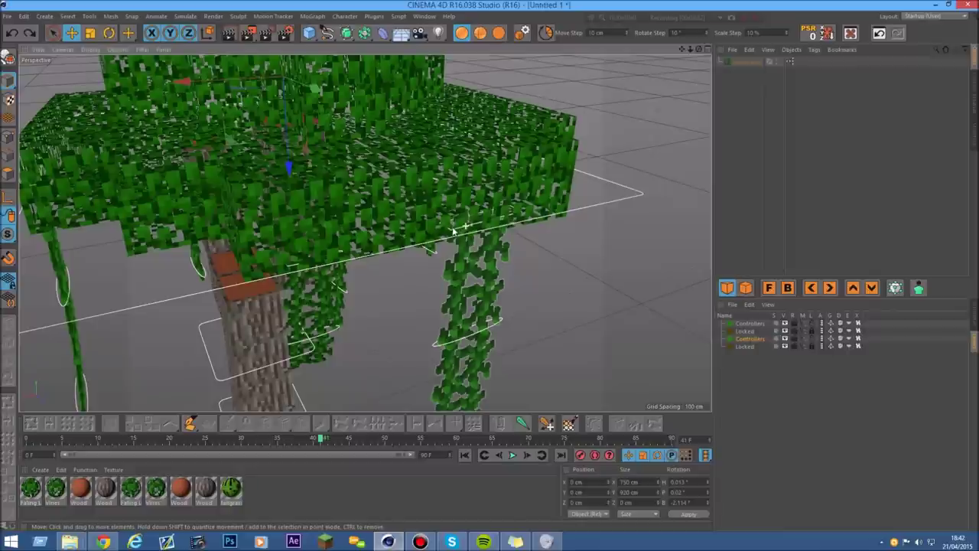
click(452, 233)
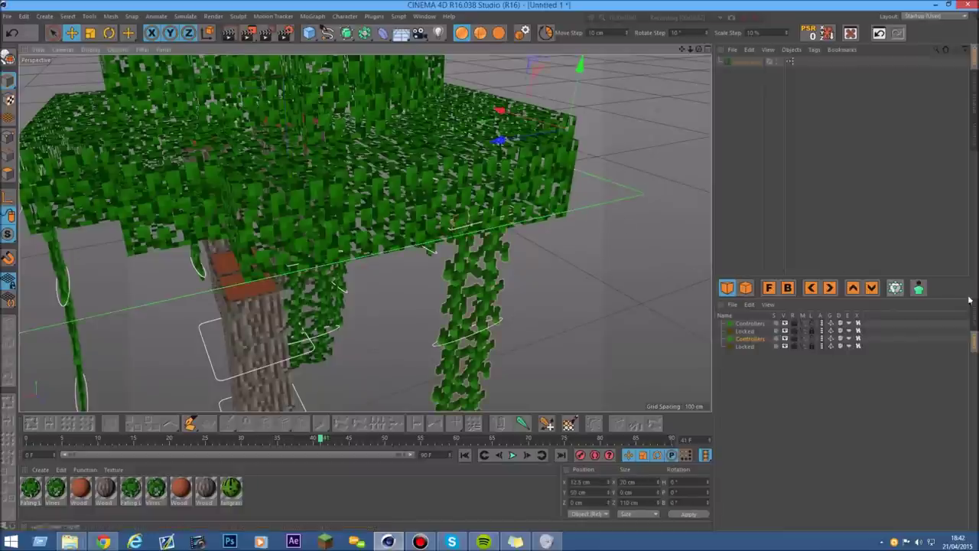
scroll(365, 232, down, 6)
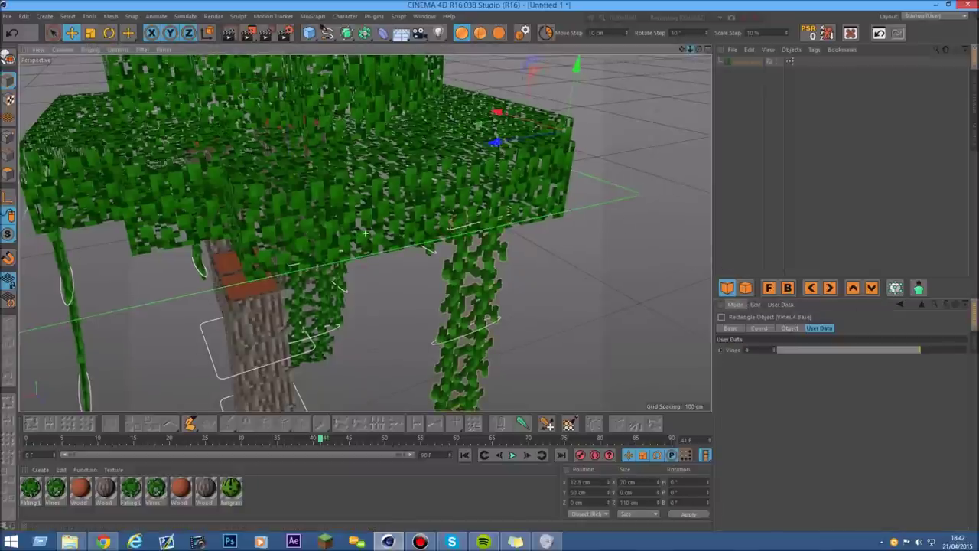
alt+drag(365, 233, 396, 270)
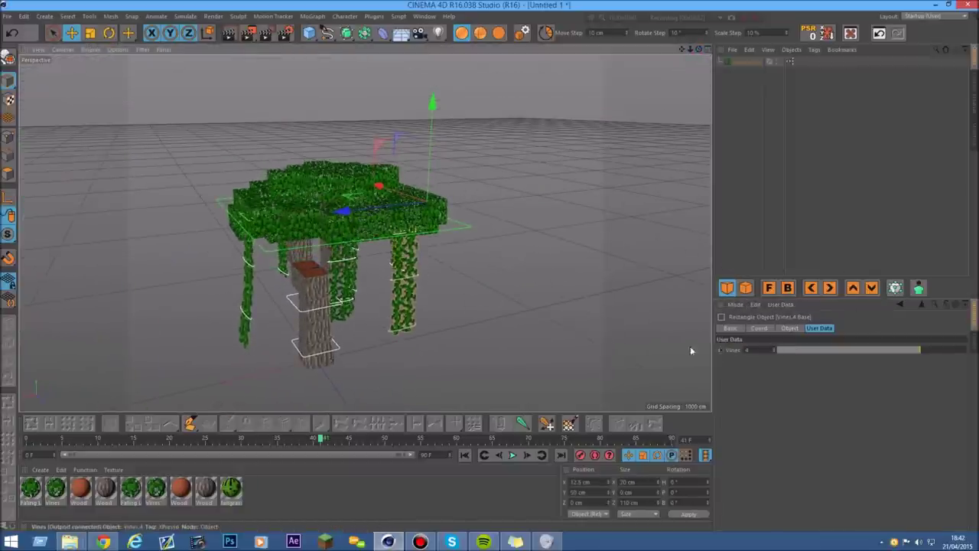
scroll(398, 365, up, 6)
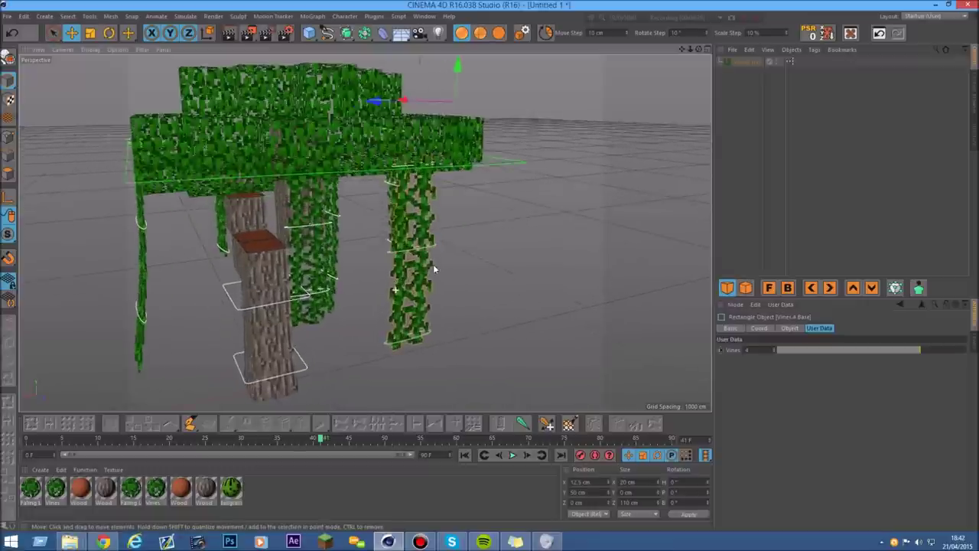
drag(930, 351, 967, 351)
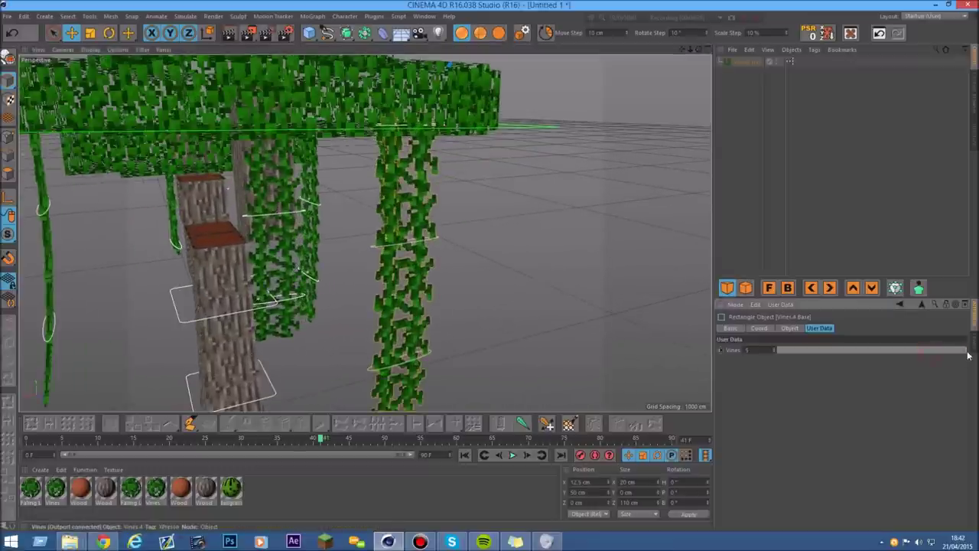
Step: Lower the Vines.4 Base controller's Vines value to its minimum and raise it back to 5
click(11, 33)
drag(692, 50, 697, 51)
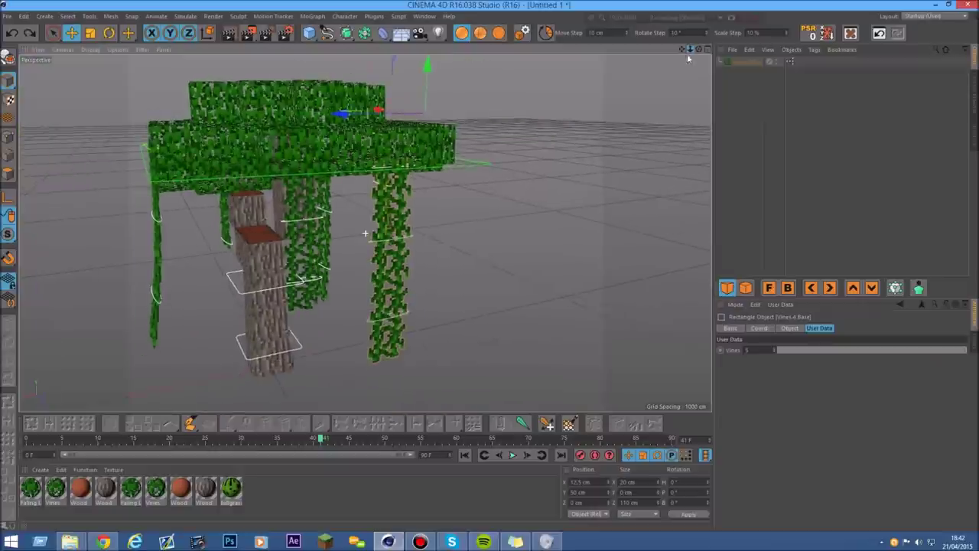
scroll(306, 332, up, 2)
drag(946, 350, 733, 355)
drag(791, 354, 968, 352)
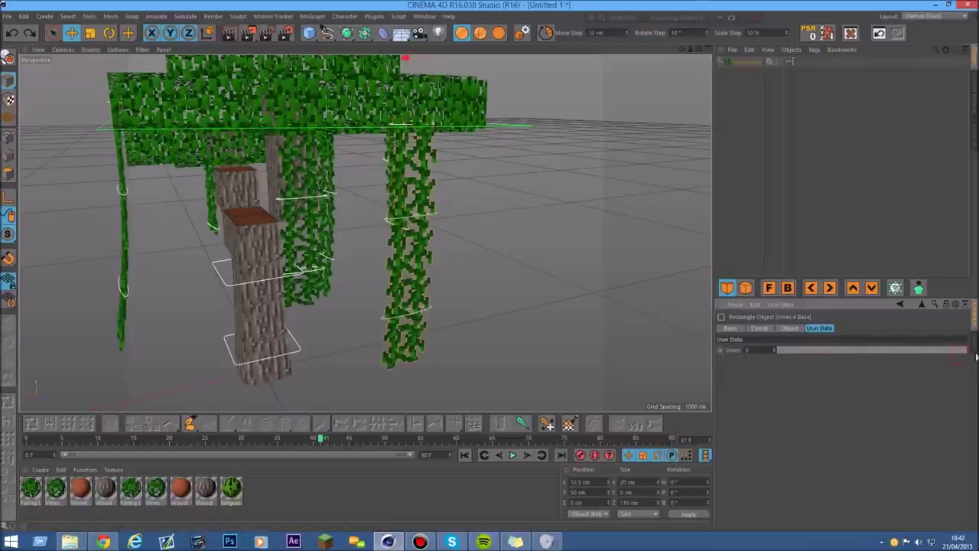
Step: Demonstrate the vine length again from another angle by reducing the Vines value and restoring it to 5
drag(699, 49, 673, 49)
drag(366, 233, 485, 197)
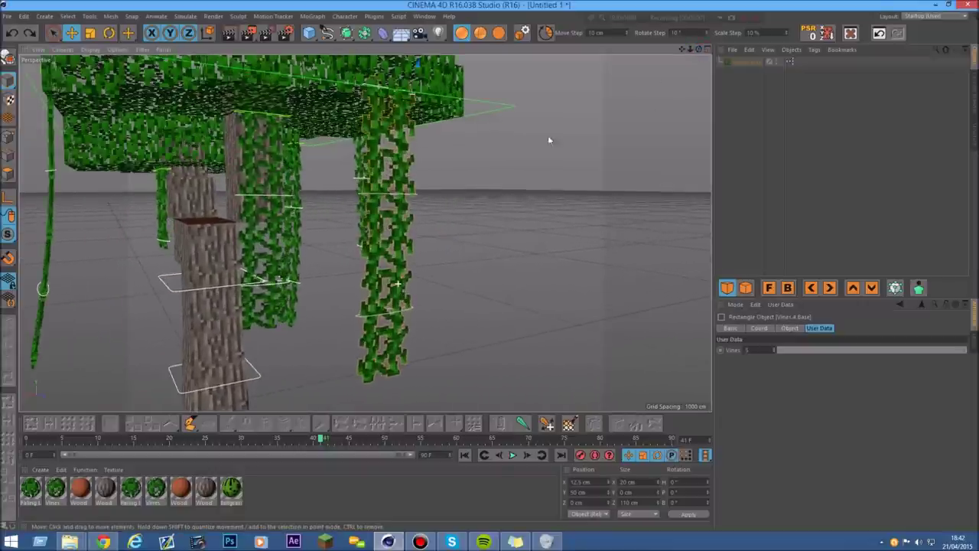
drag(699, 49, 342, 233)
alt+right_drag(364, 233, 306, 232)
alt+drag(365, 232, 410, 224)
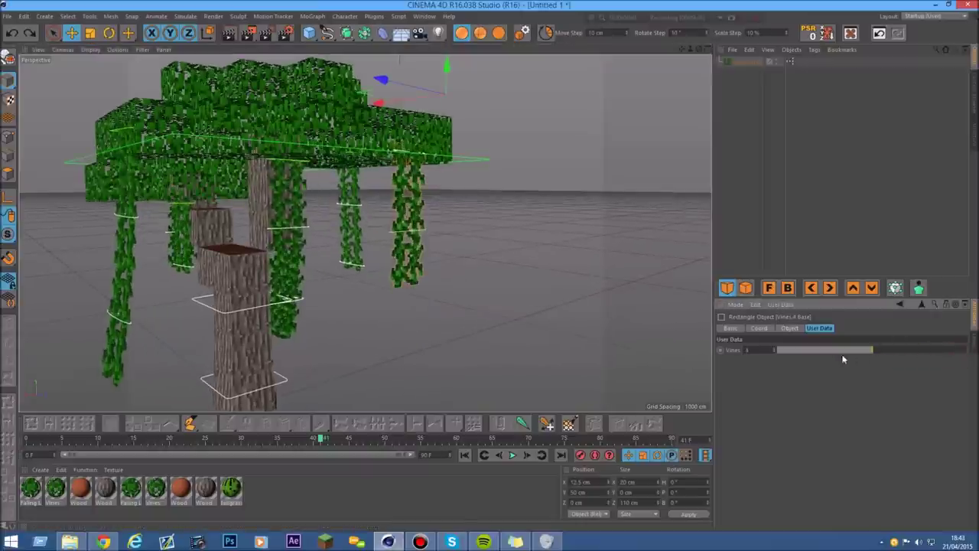
drag(844, 359, 757, 360)
drag(905, 361, 967, 357)
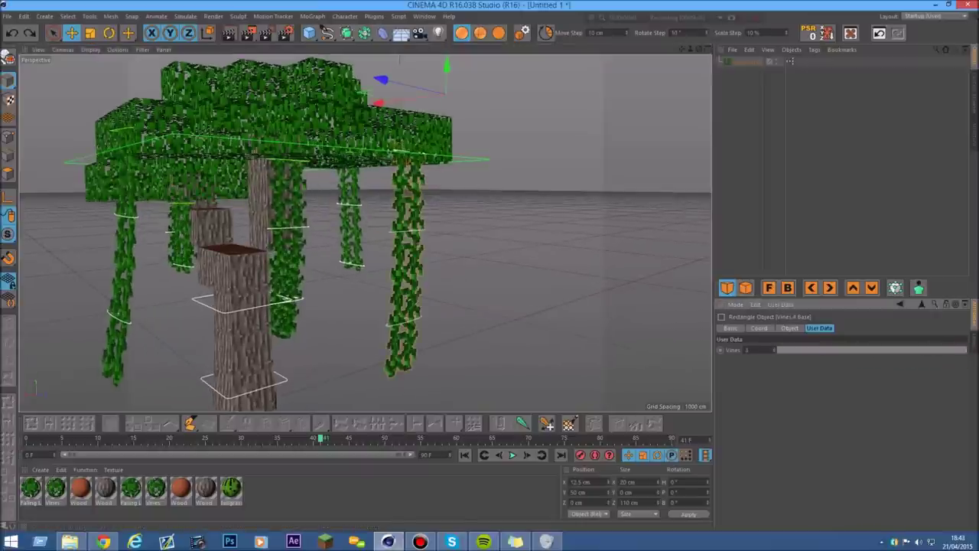
scroll(367, 236, down, 5)
scroll(265, 222, up, 5)
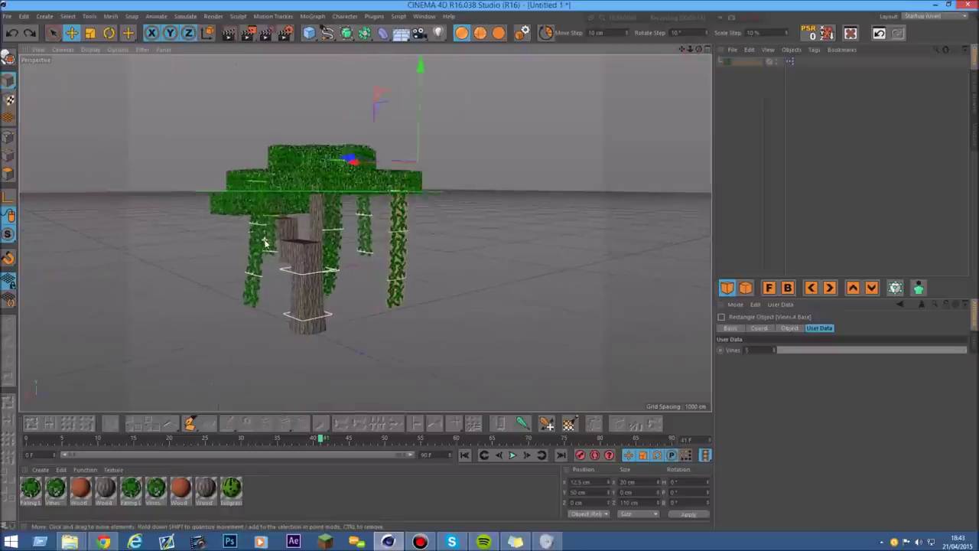
Step: Select the Acacia Tree null with its user data shown and examine the lower trunk up close
click(745, 63)
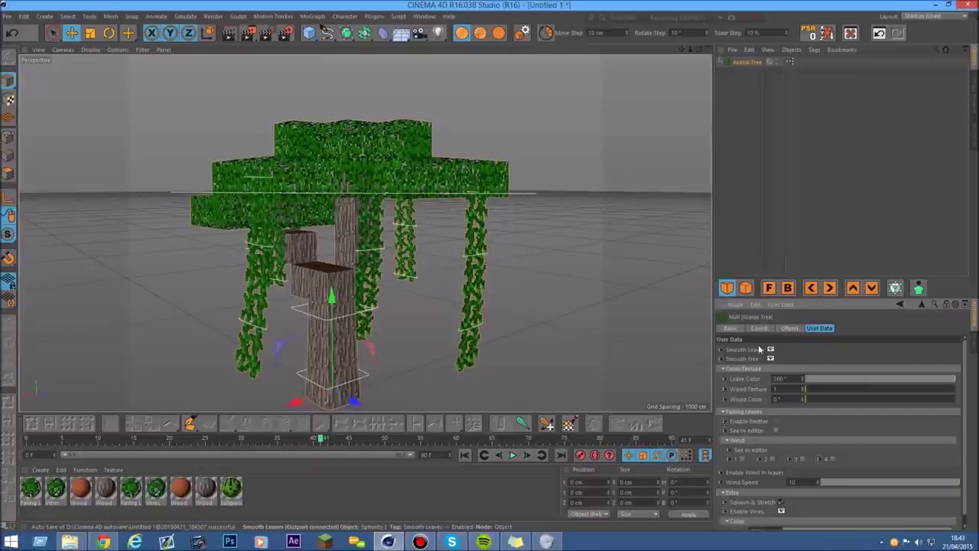
drag(679, 49, 752, 2)
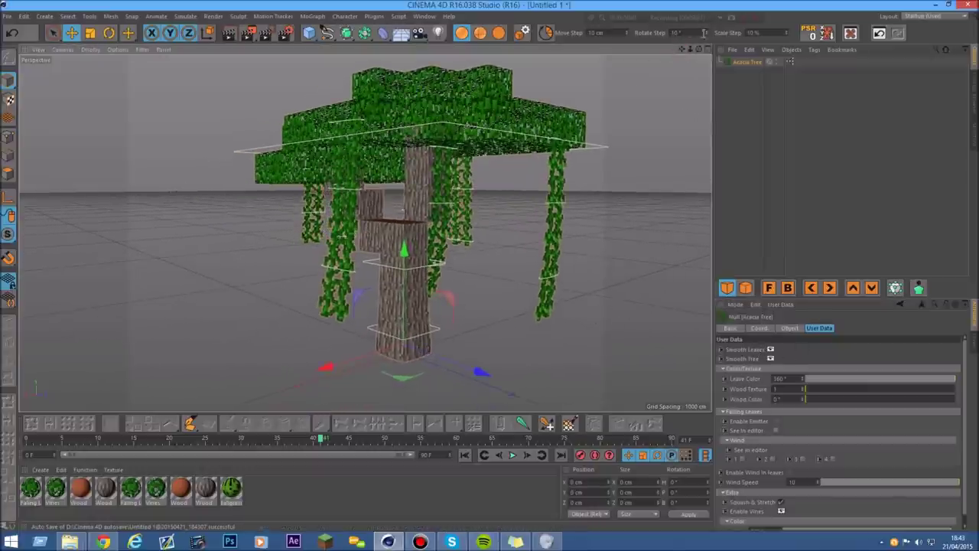
drag(695, 51, 675, 61)
scroll(430, 354, up, 2)
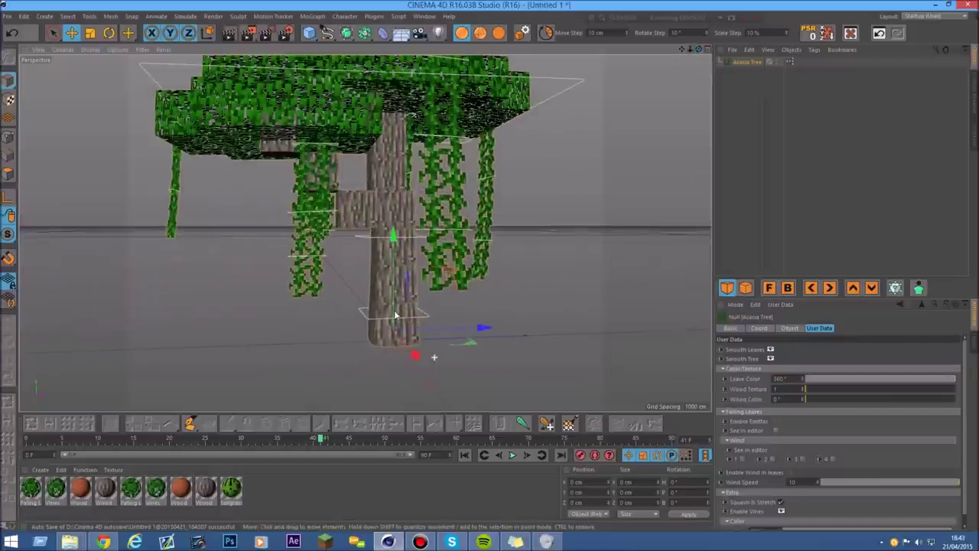
scroll(395, 313, up, 5)
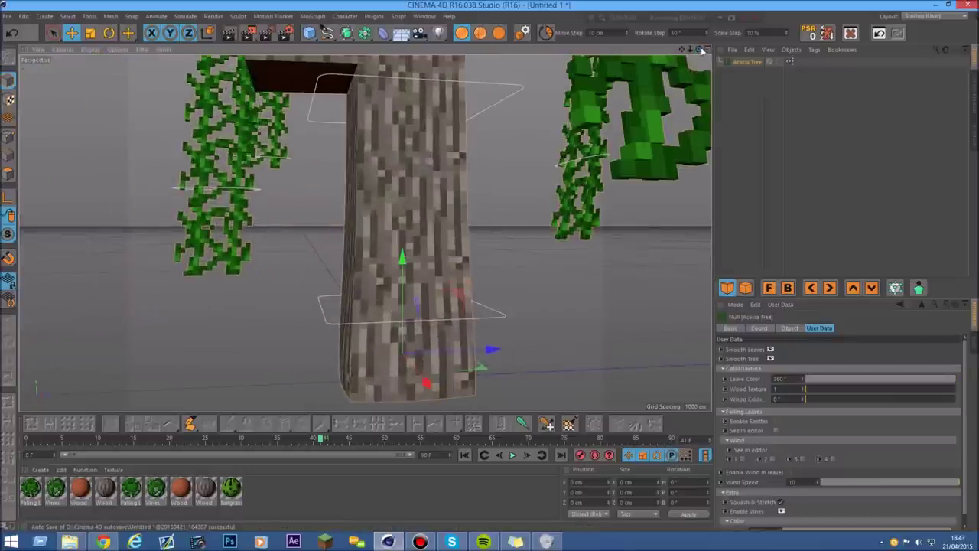
alt+drag(365, 234, 325, 132)
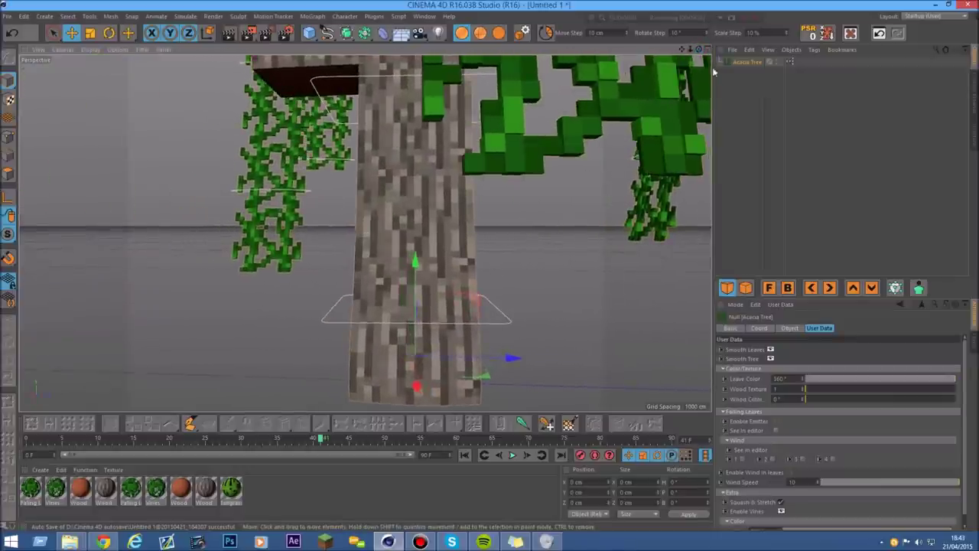
Step: Turn off Smooth Tree and Smooth Leaves to compare the tree's look, and enable both options again
click(770, 358)
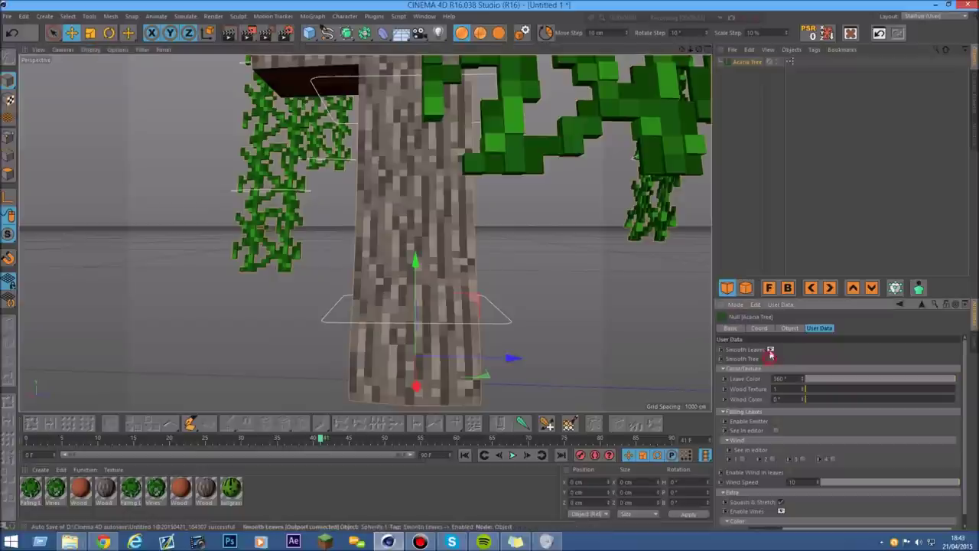
click(770, 349)
alt+right_drag(365, 234, 306, 233)
drag(690, 49, 642, 100)
scroll(339, 127, up, 6)
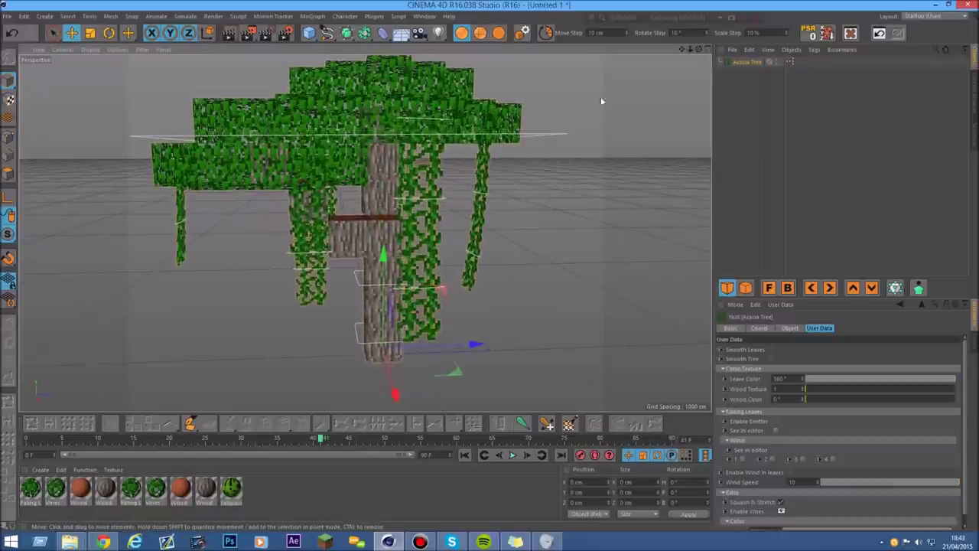
click(770, 349)
click(771, 358)
scroll(356, 264, up, 3)
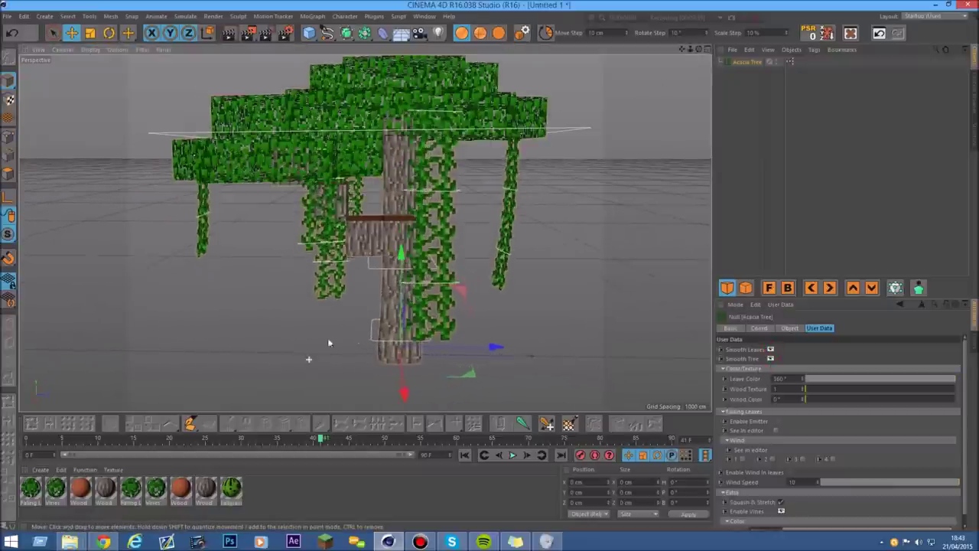
scroll(376, 360, up, 2)
drag(690, 49, 637, 51)
drag(698, 49, 796, 49)
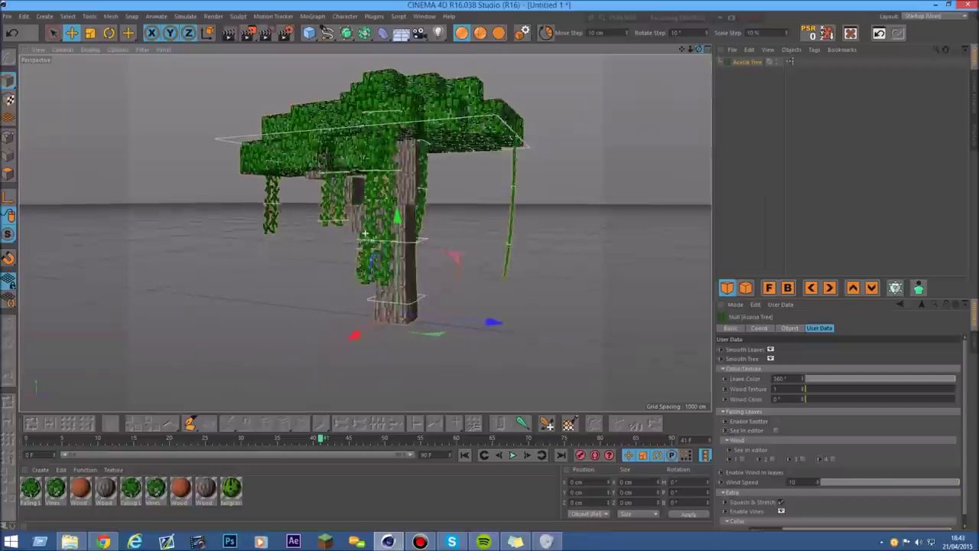
alt+drag(364, 233, 365, 233)
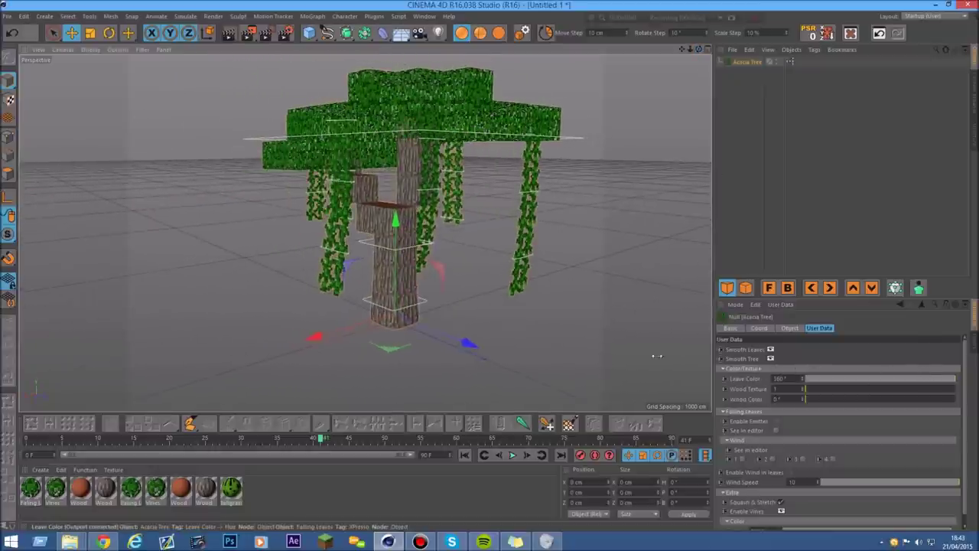
scroll(399, 177, up, 2)
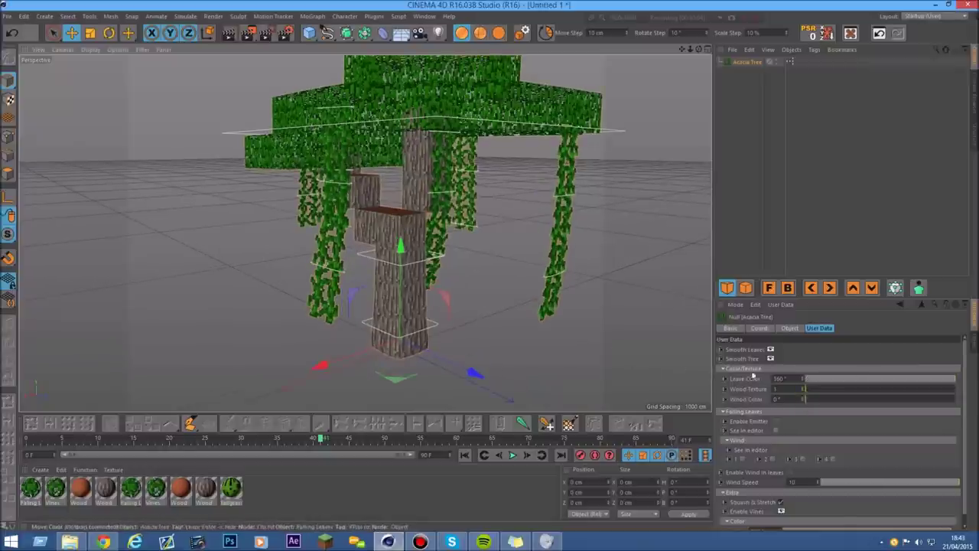
scroll(414, 194, up, 1)
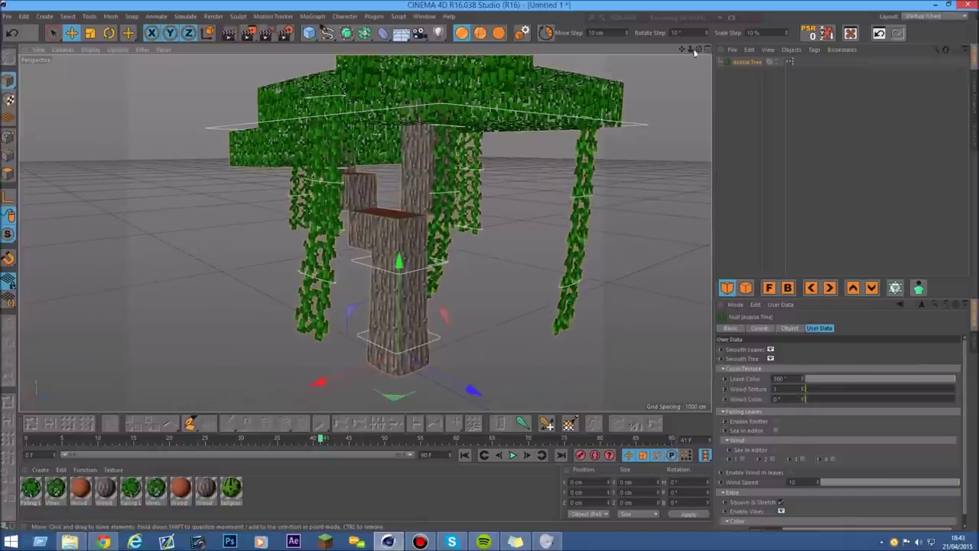
Step: Set the Acacia Tree's Leave Color to 293° and its Vine colour to 284°
scroll(413, 189, down, 2)
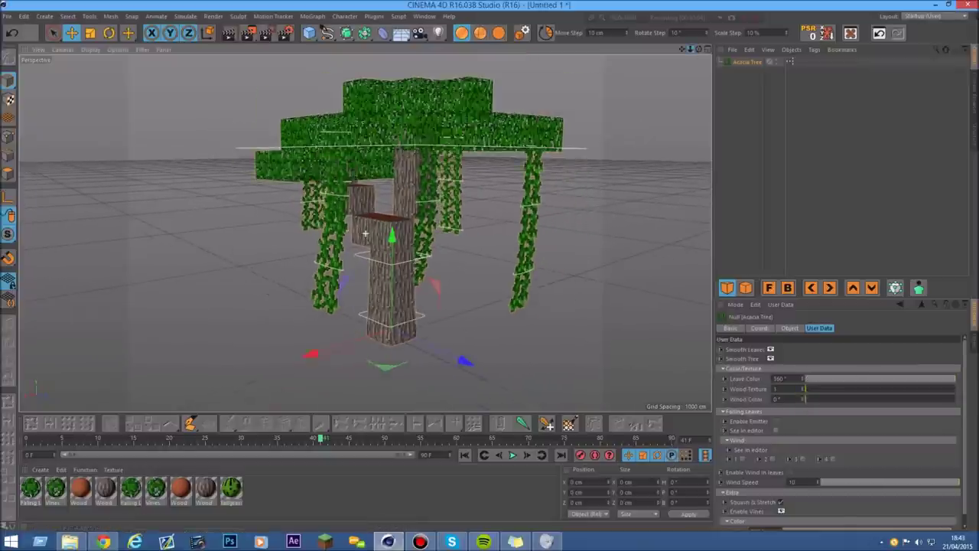
click(947, 380)
mouse_move(924, 384)
mouse_down()
mouse_move(905, 380)
mouse_move(928, 380)
mouse_up()
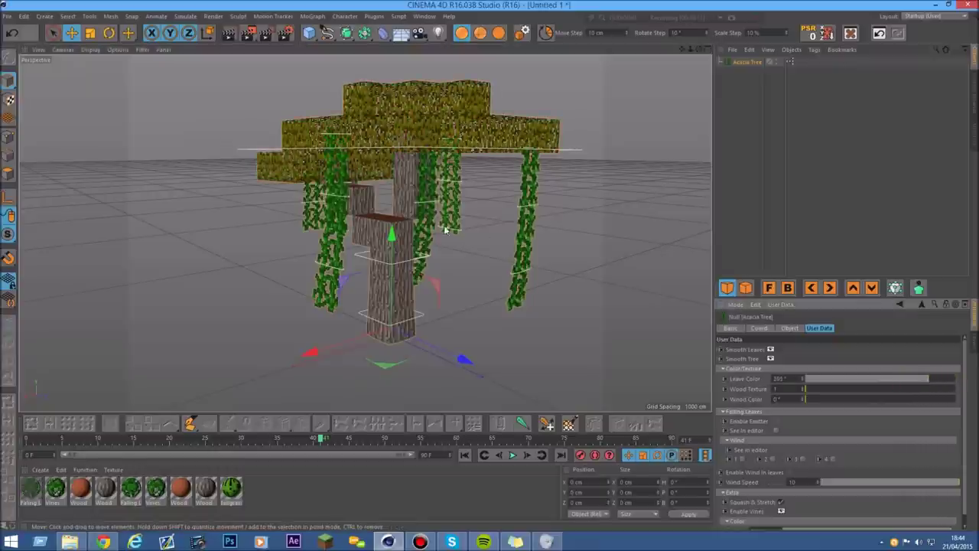
drag(966, 468, 966, 499)
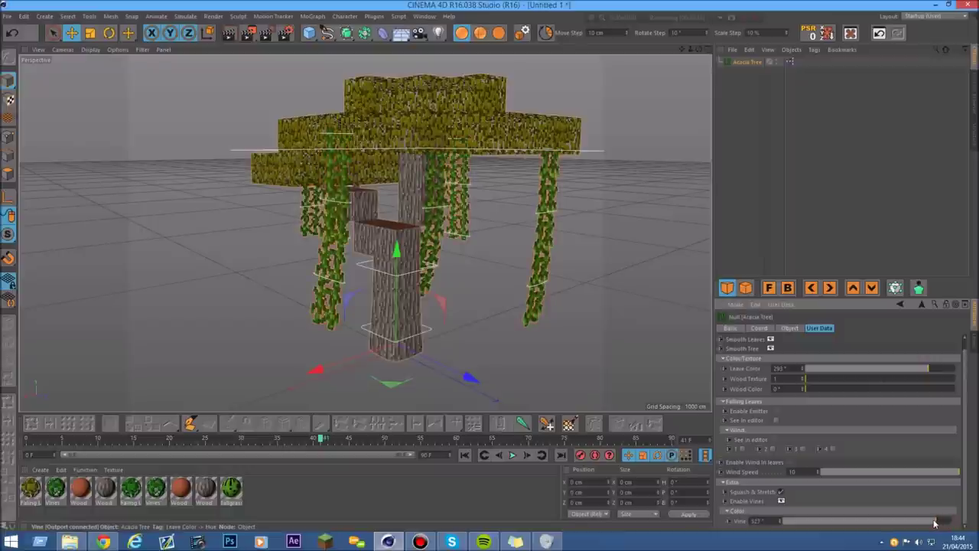
drag(906, 523, 912, 524)
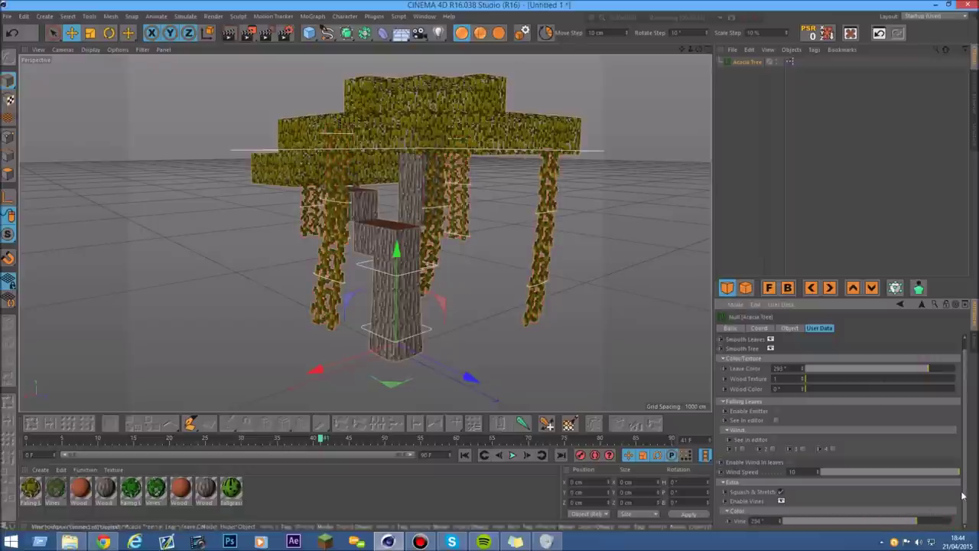
Step: Vary the Leave Color briefly and restore both the Leave Color and the Vine colour to 360°
drag(924, 370, 916, 371)
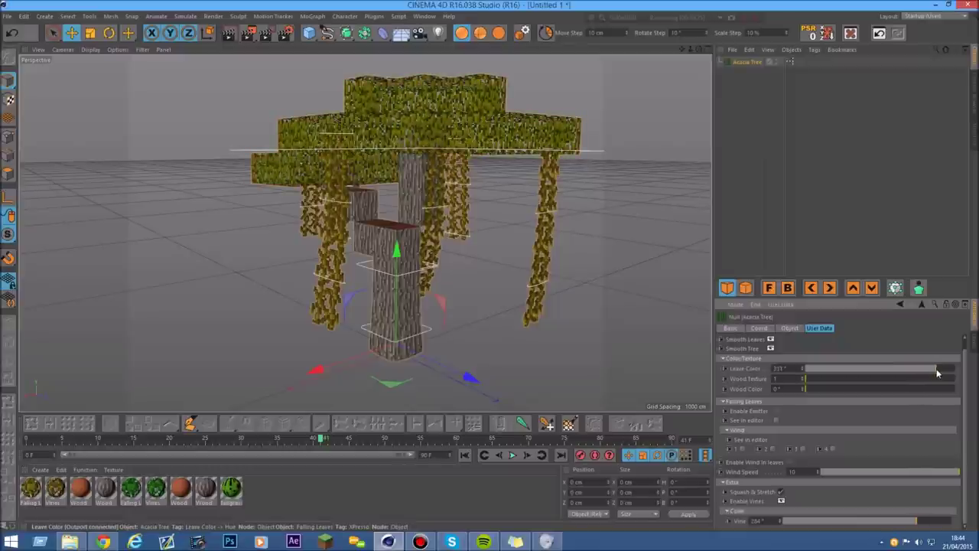
drag(929, 373, 954, 372)
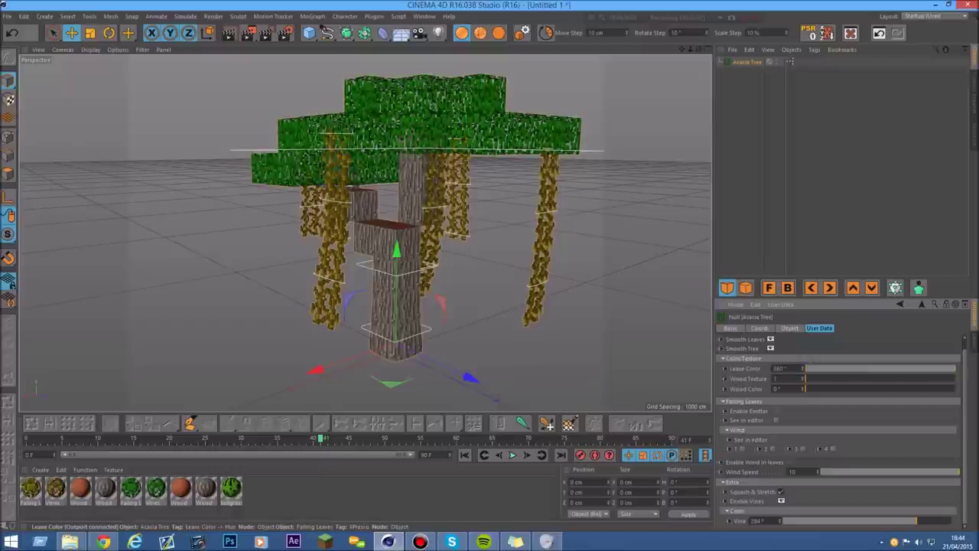
drag(941, 527, 956, 525)
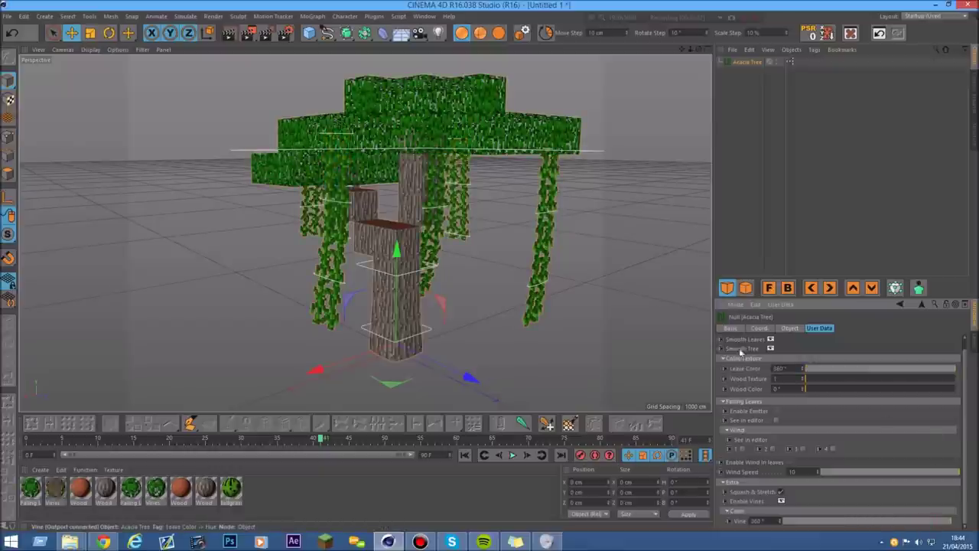
Step: Demonstrate the trunk textures up close by setting Wood Texture to 2, 3 and 4 in turn
scroll(395, 279, up, 8)
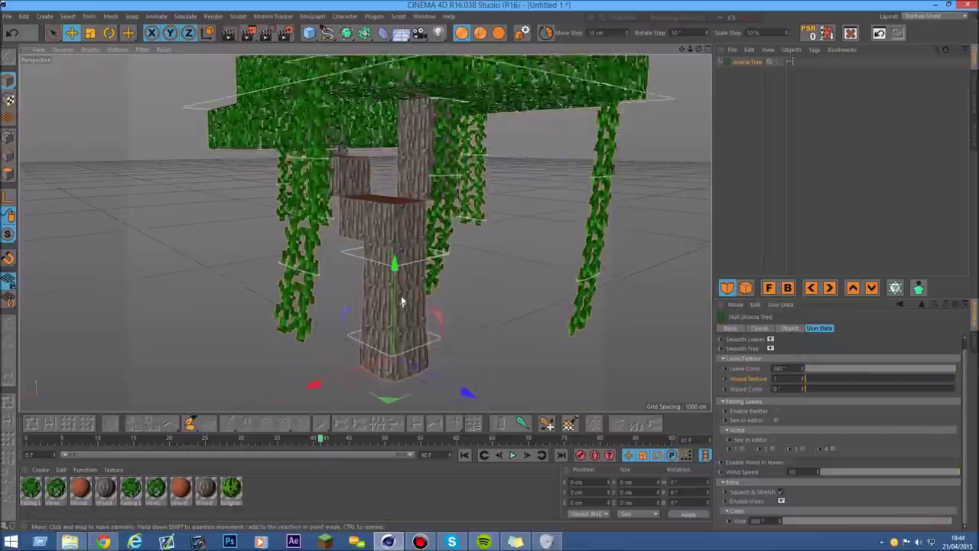
scroll(398, 286, down, 2)
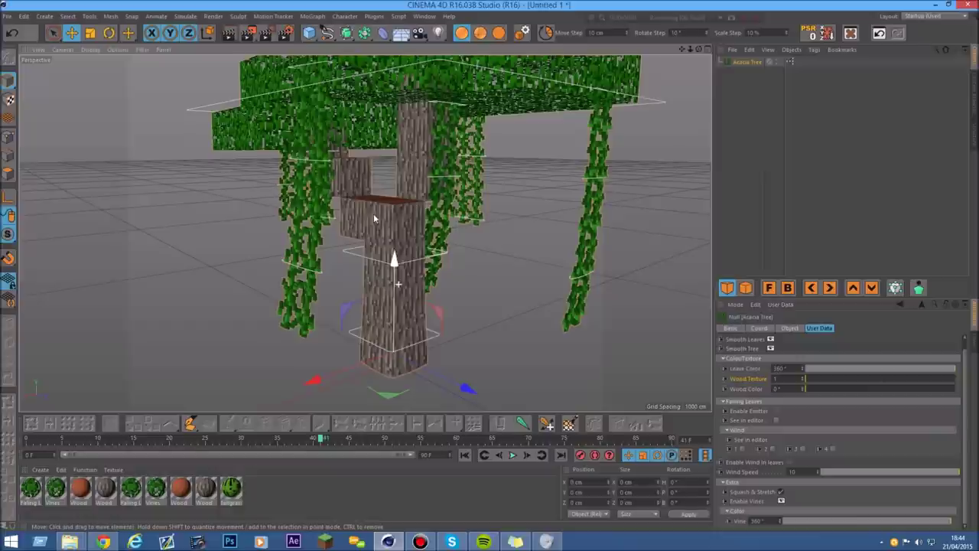
scroll(395, 259, up, 3)
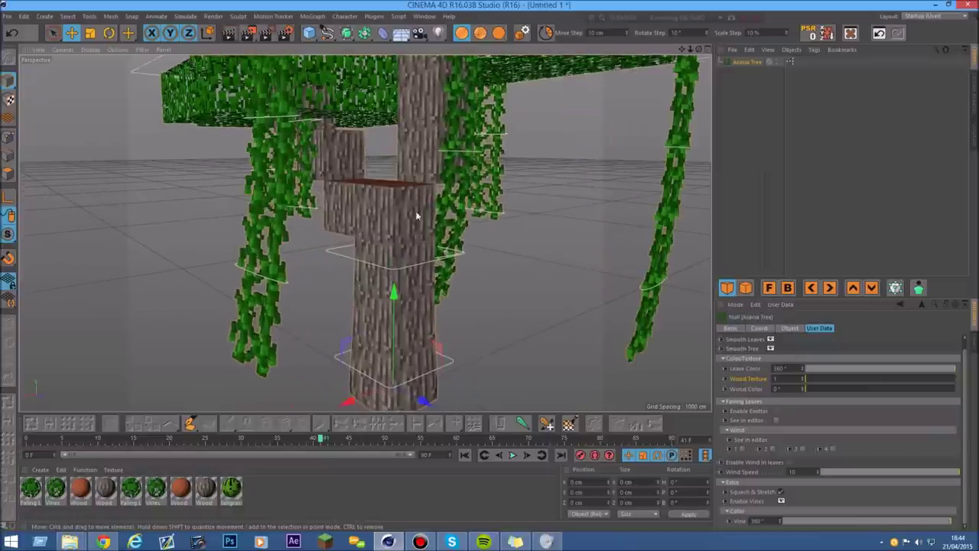
drag(809, 379, 834, 378)
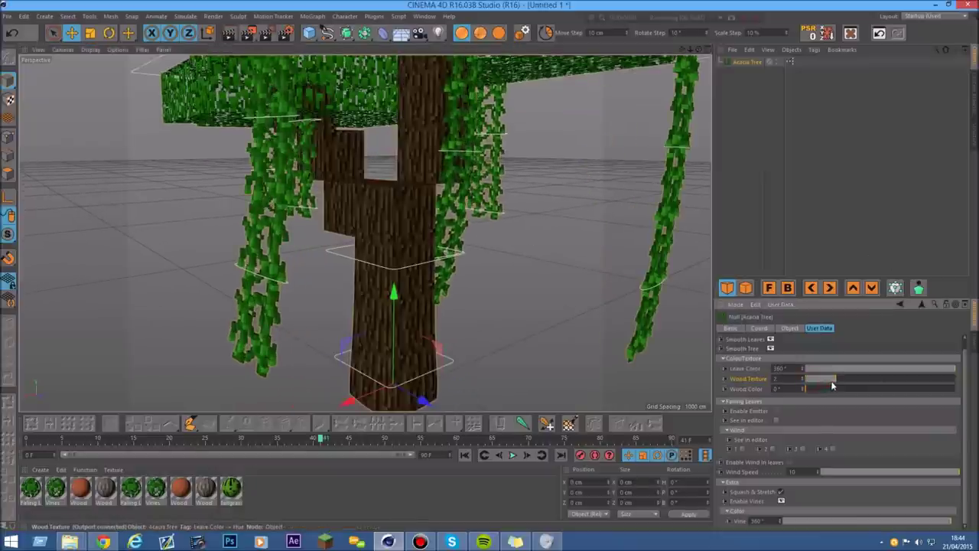
drag(697, 50, 705, 50)
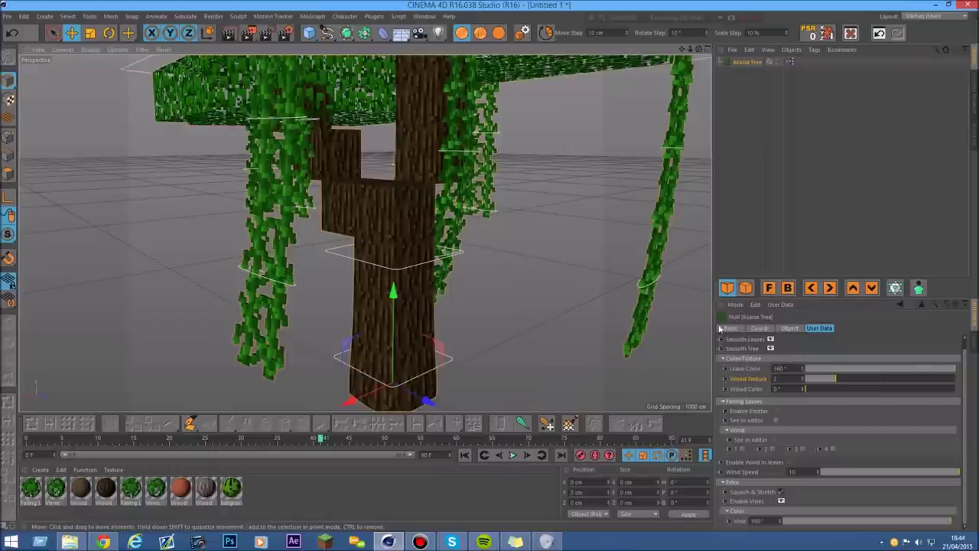
drag(834, 378, 861, 380)
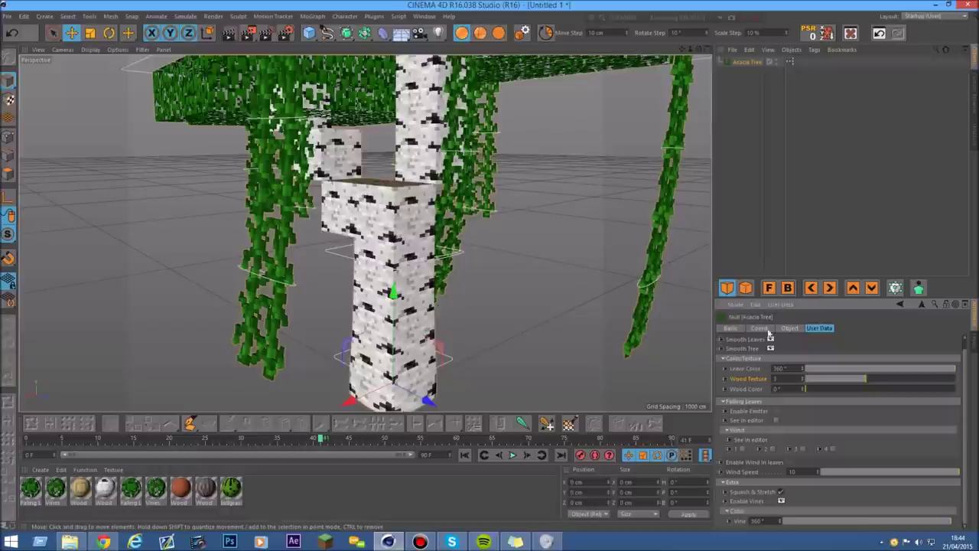
drag(865, 380, 895, 379)
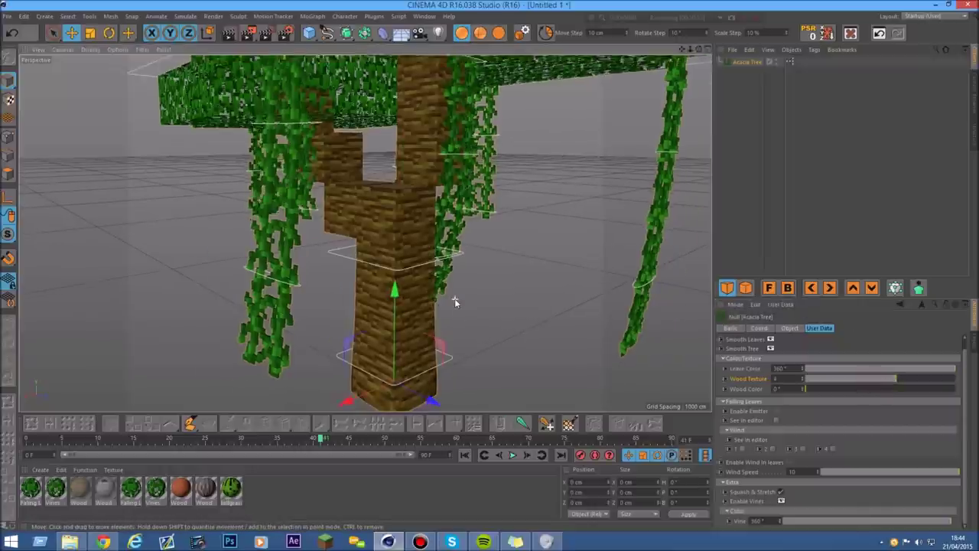
Step: Select the Middle Controller on the trunk and rotate it to bend the upper part of the tree
alt+drag(454, 303, 341, 257)
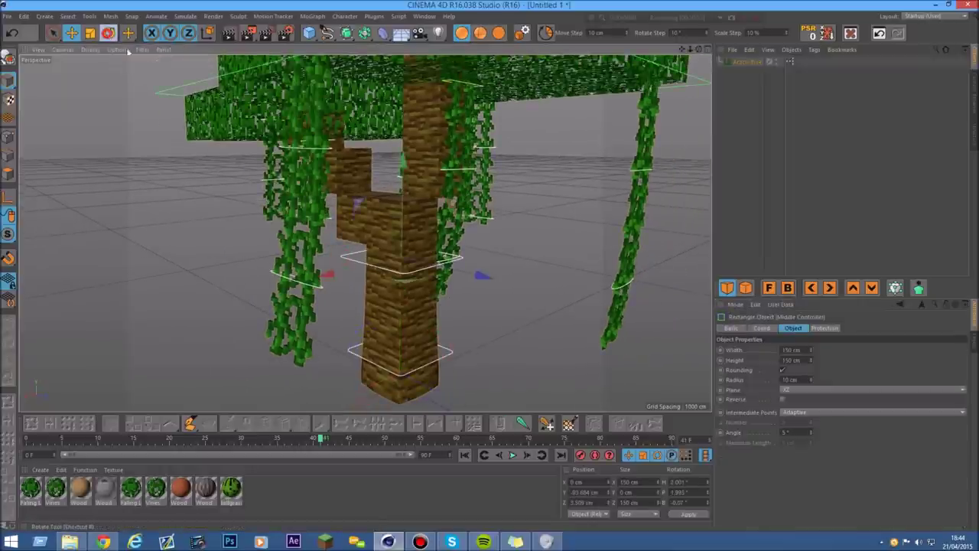
click(109, 34)
drag(439, 244, 436, 238)
key(ctrl+z)
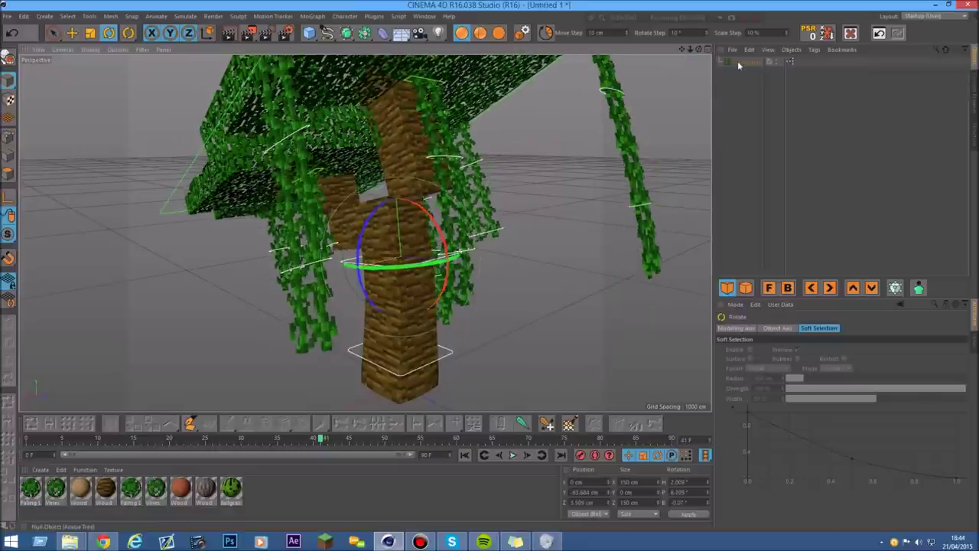
Step: Select the Acacia Tree null, set its Wood Texture to 5 and examine the trunk up close
click(740, 62)
scroll(375, 269, up, 2)
drag(901, 388, 925, 391)
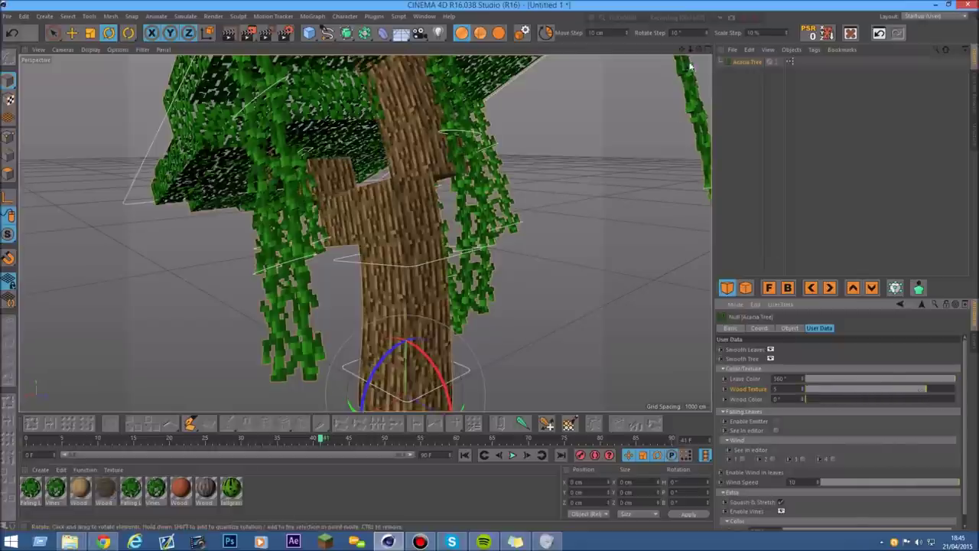
drag(689, 50, 664, 90)
scroll(376, 277, up, 2)
scroll(380, 220, up, 1)
Step: Compare the wood textures again on the bent trunk and return Wood Texture to 1
drag(926, 390, 781, 391)
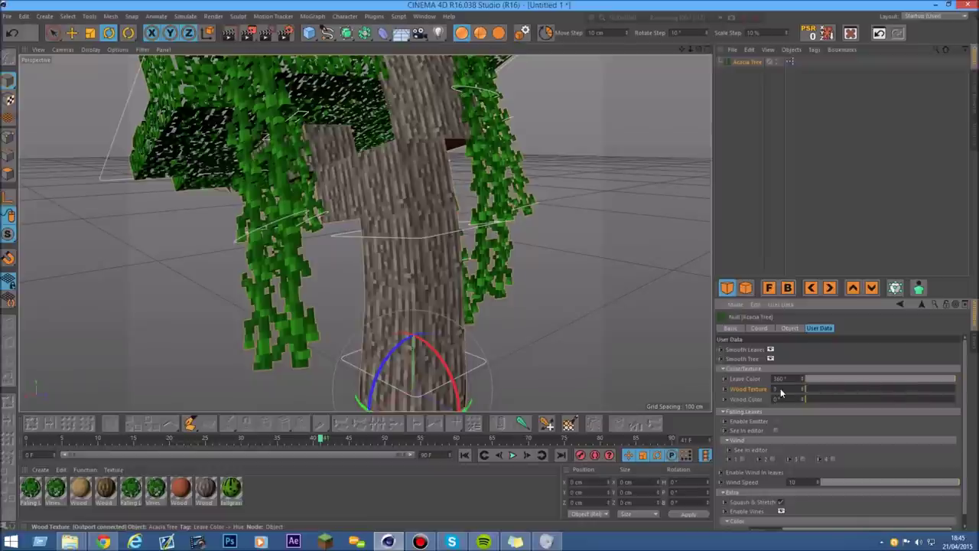
drag(841, 393, 910, 392)
drag(690, 49, 734, 49)
alt+drag(364, 232, 365, 232)
drag(917, 390, 833, 392)
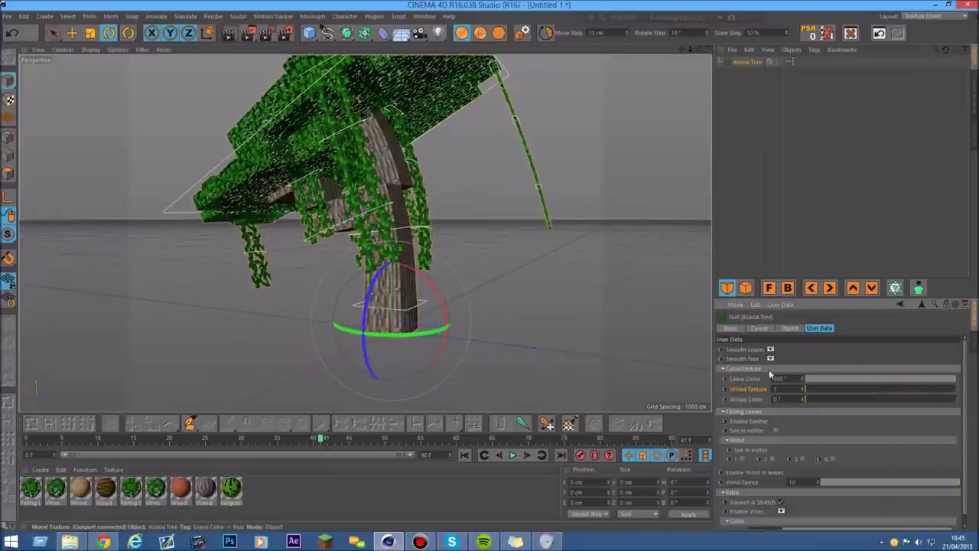
Step: Turn on Enable Emitter for the falling leaves, play the animation to preview them and stop at frame 60
drag(697, 50, 692, 157)
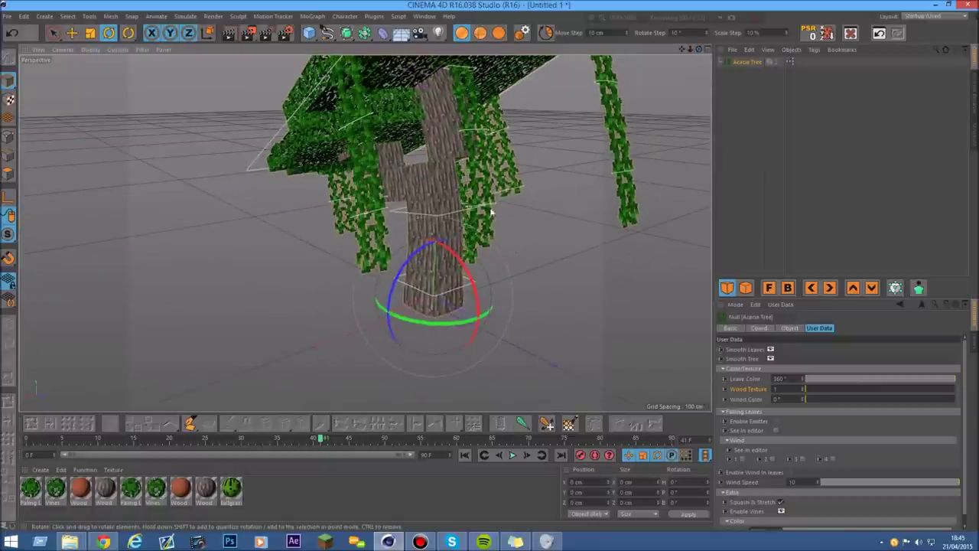
click(778, 421)
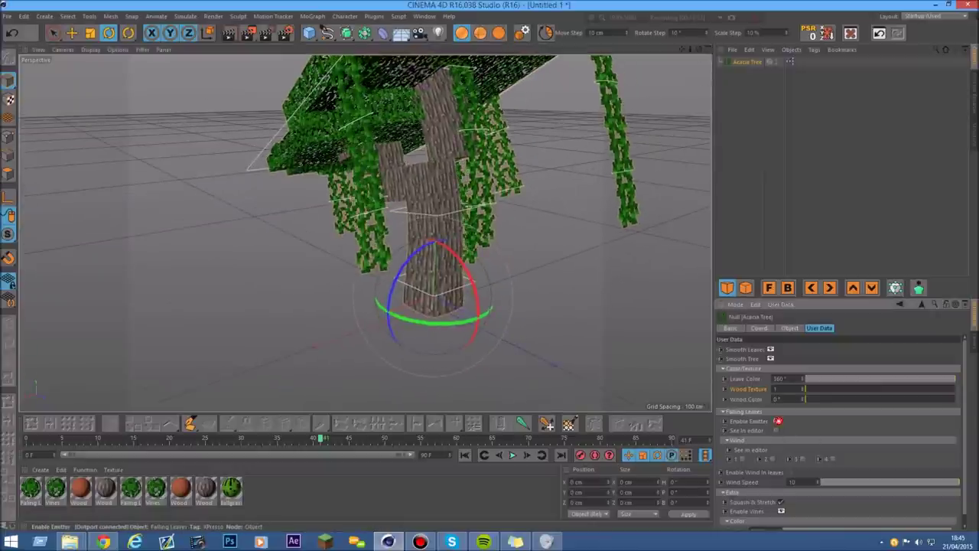
drag(690, 49, 662, 57)
alt+drag(411, 168, 443, 172)
scroll(410, 169, up, 2)
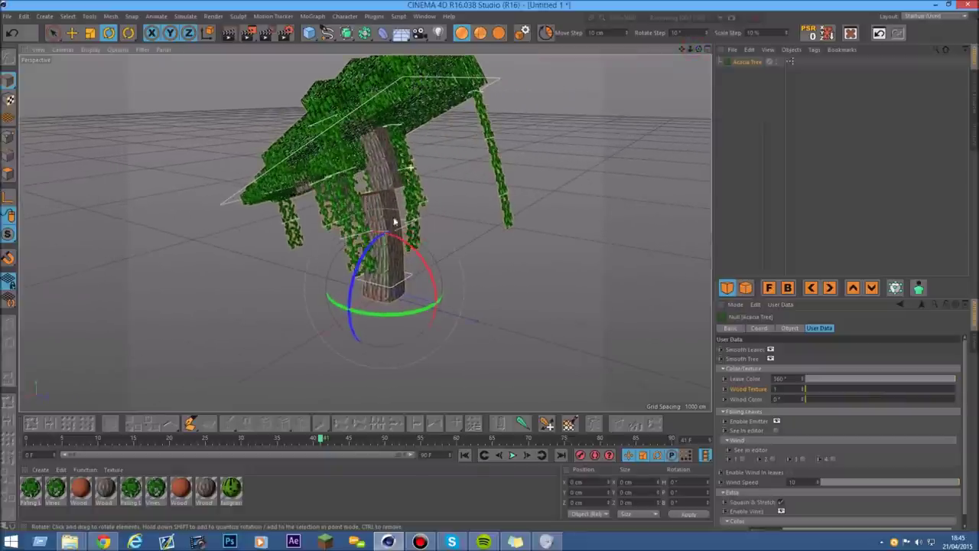
click(513, 456)
scroll(403, 232, up, 2)
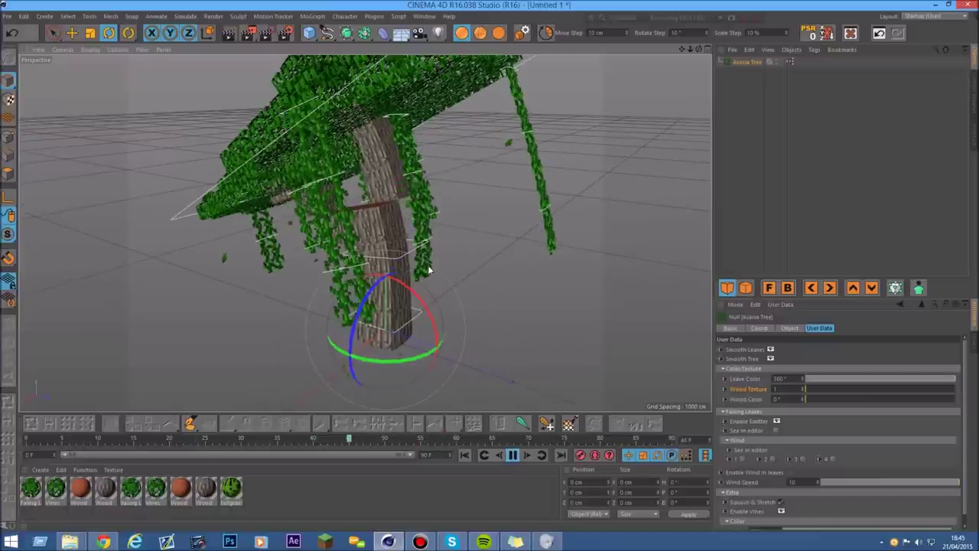
scroll(430, 270, up, 2)
click(513, 455)
Step: Turn on See in editor for the falling leaves and select the particle emitter around the canopy
mouse_move(699, 49)
mouse_down()
mouse_move(726, 19)
mouse_move(731, 27)
mouse_move(689, 55)
mouse_move(713, 30)
mouse_move(703, 23)
mouse_move(719, 53)
mouse_move(725, 29)
mouse_move(708, 60)
mouse_move(721, 57)
mouse_move(725, 40)
mouse_move(699, 52)
mouse_up()
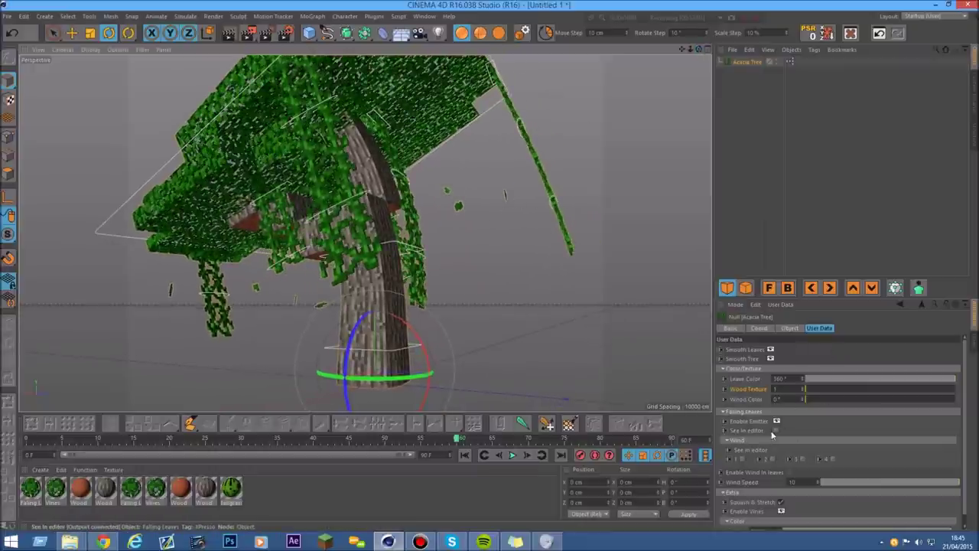
click(543, 91)
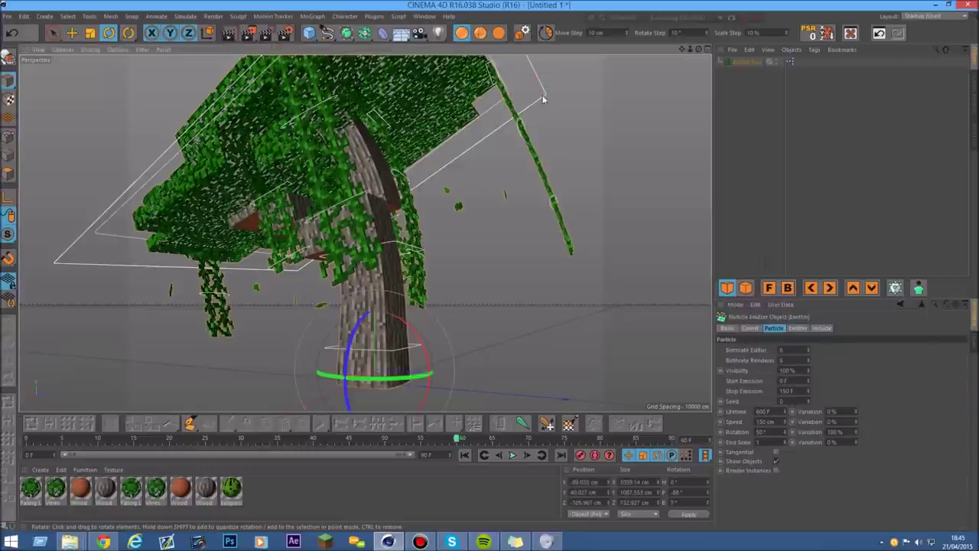
click(541, 98)
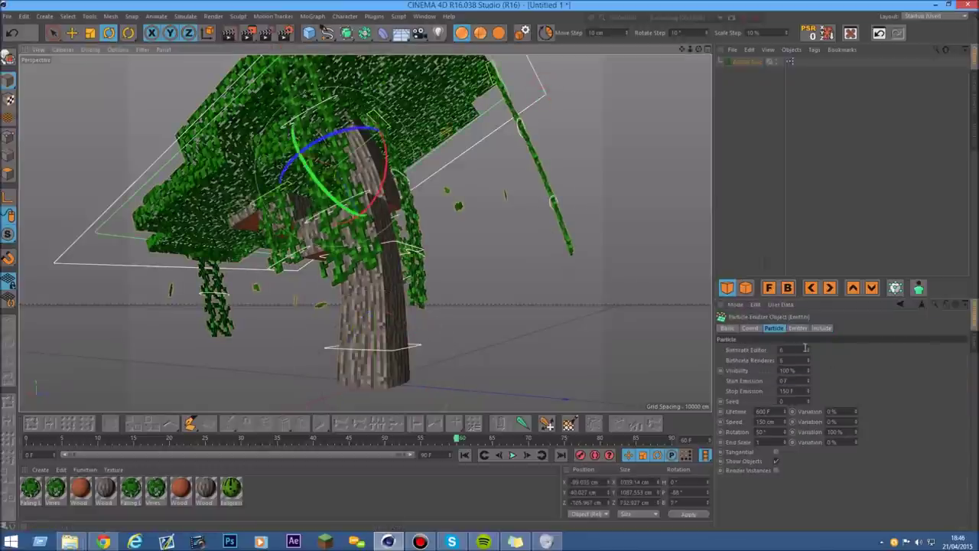
Step: Try a Birthrate Editor and Birthrate Renderer of 22 with the animation playing, undo both changes and stop playback
drag(809, 351, 809, 344)
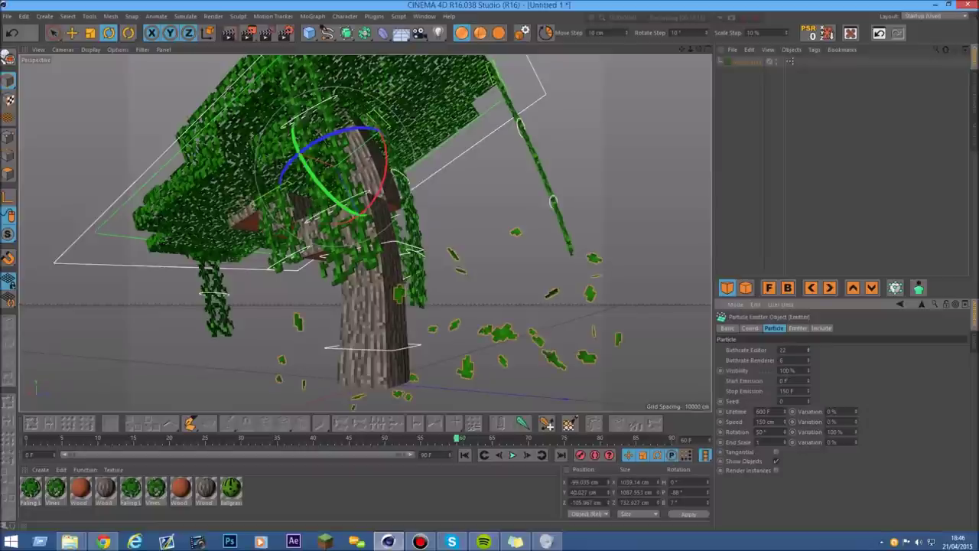
click(512, 455)
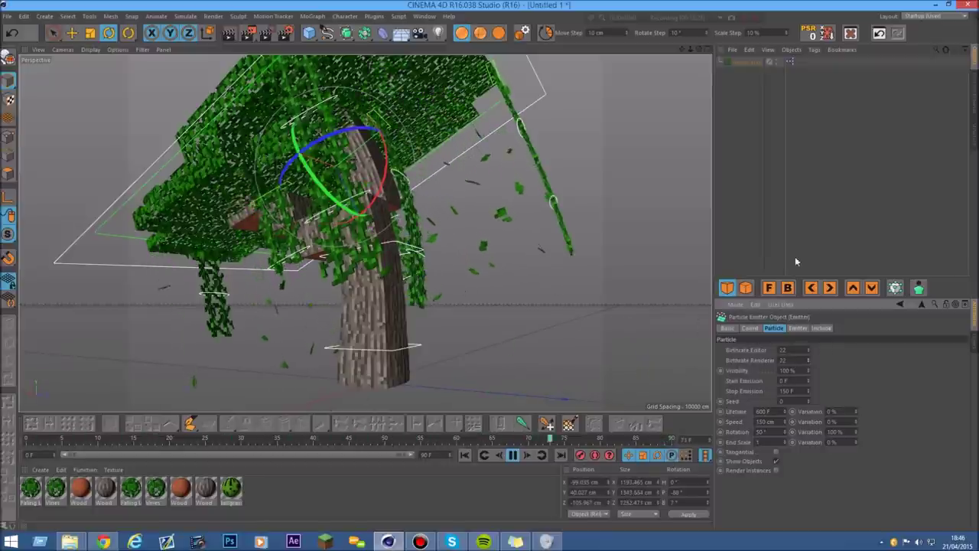
click(12, 33)
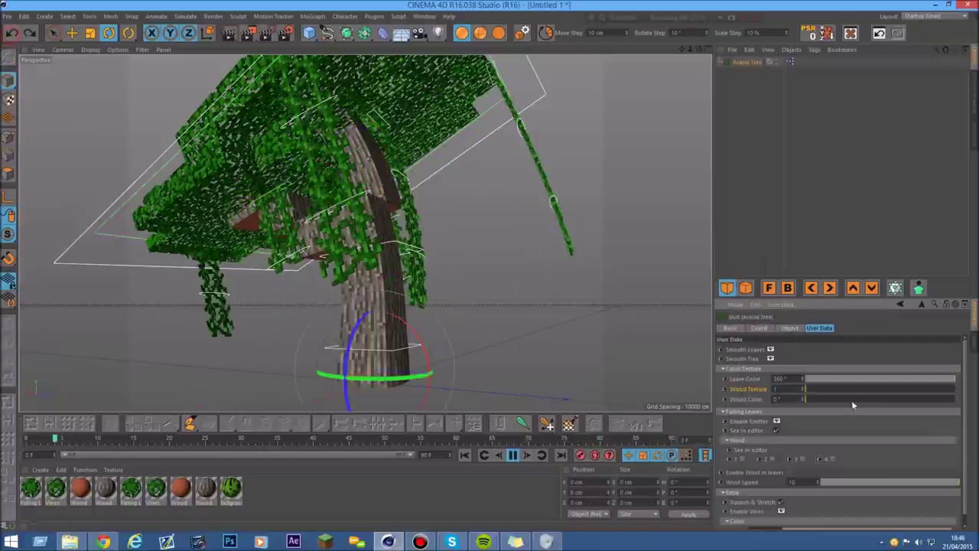
click(28, 33)
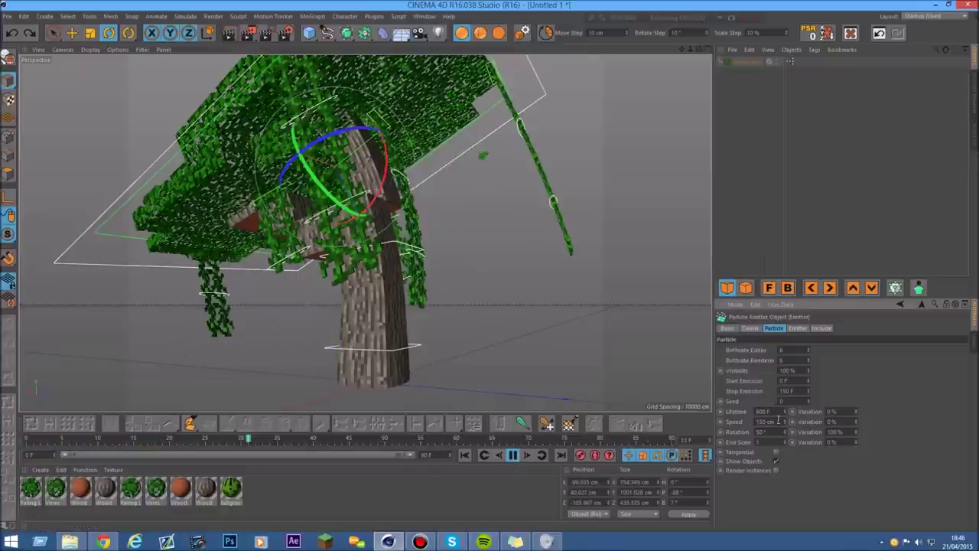
click(513, 455)
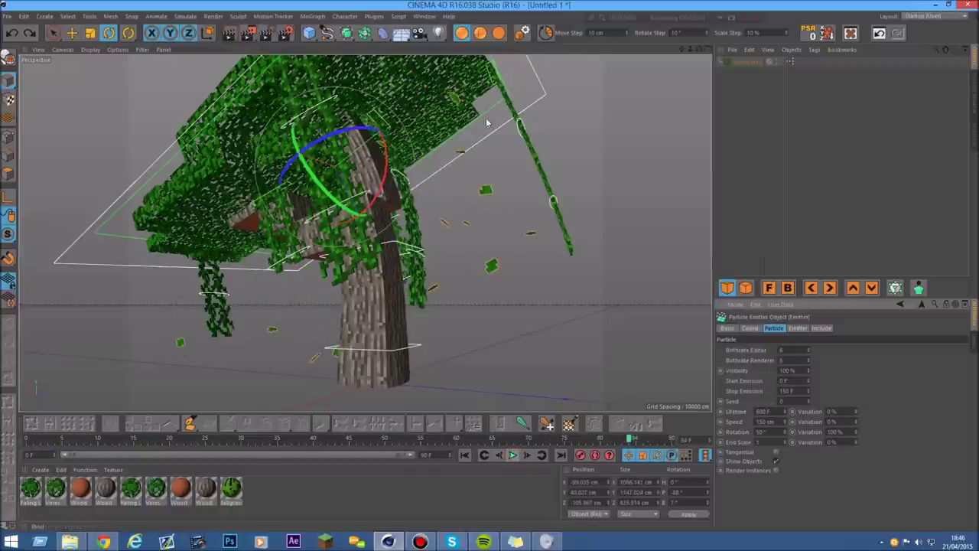
Step: Select the Acacia Tree null and turn on See in editor for its wind objects
click(746, 61)
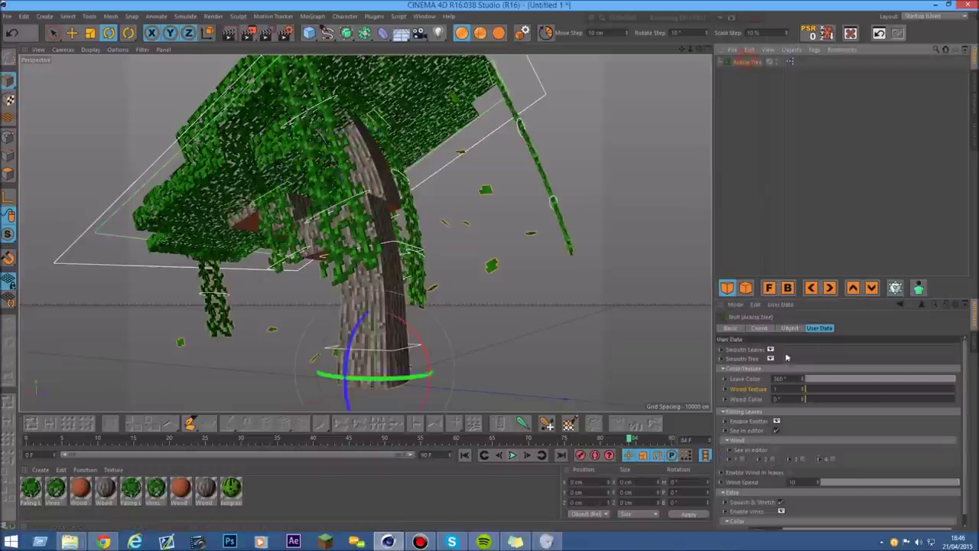
click(774, 450)
drag(690, 49, 698, 92)
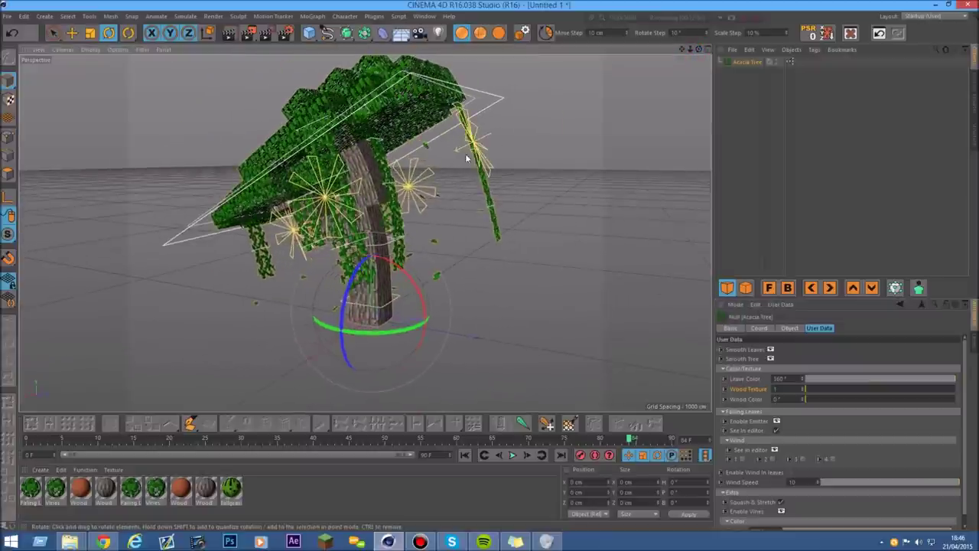
Step: Move the wind object beside the outer hanging vine farther from the tree and reselect the Acacia Tree null
drag(469, 157, 480, 142)
click(456, 148)
alt+drag(386, 134, 405, 134)
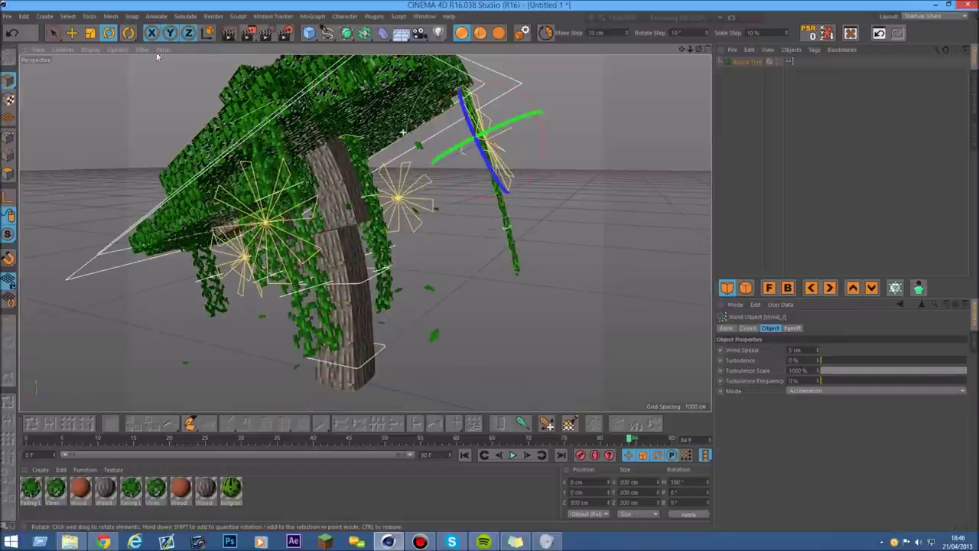
click(72, 33)
drag(544, 59, 712, 78)
click(737, 64)
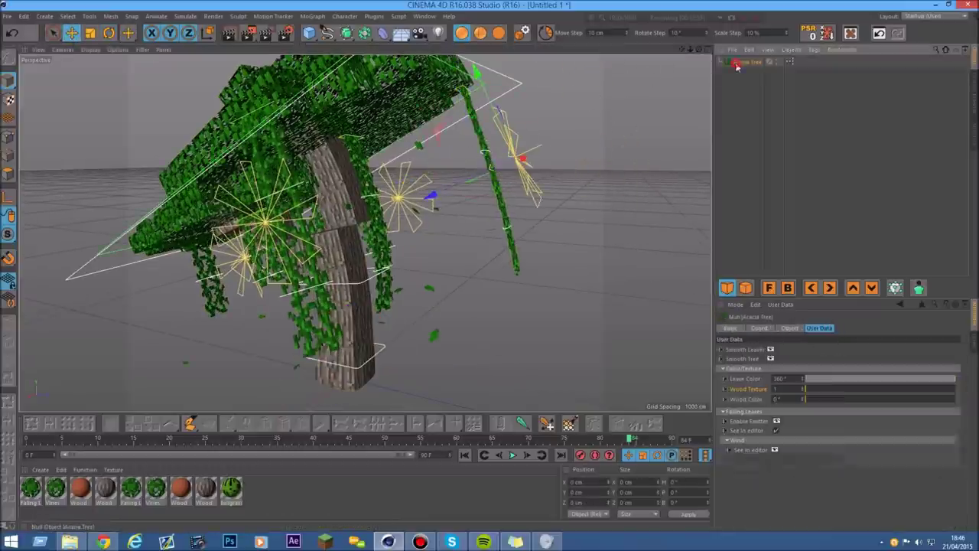
Step: Shift the wind object outside the hanging vine still farther out, away from the trunk, and make the Acacia Tree null active again
click(518, 159)
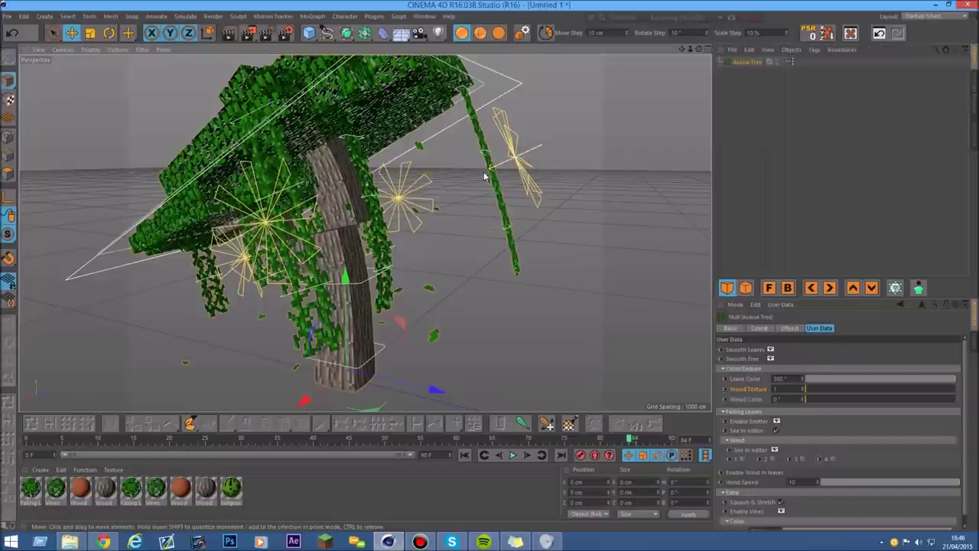
drag(425, 197, 474, 196)
drag(516, 116, 550, 145)
click(746, 62)
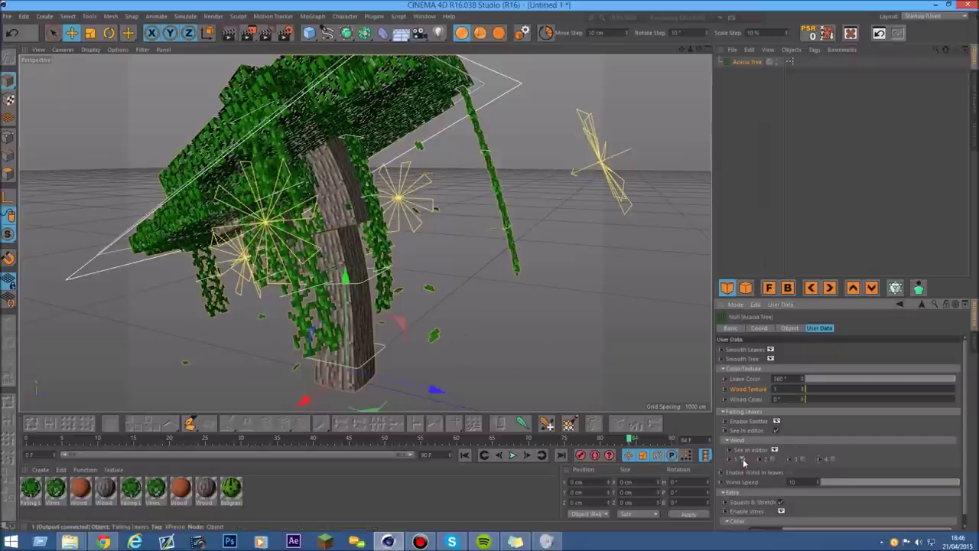
Step: Turn on wind 1 for the falling leaves and play the animation, viewing the blown leaves up close and from around the tree
scroll(217, 281, up, 10)
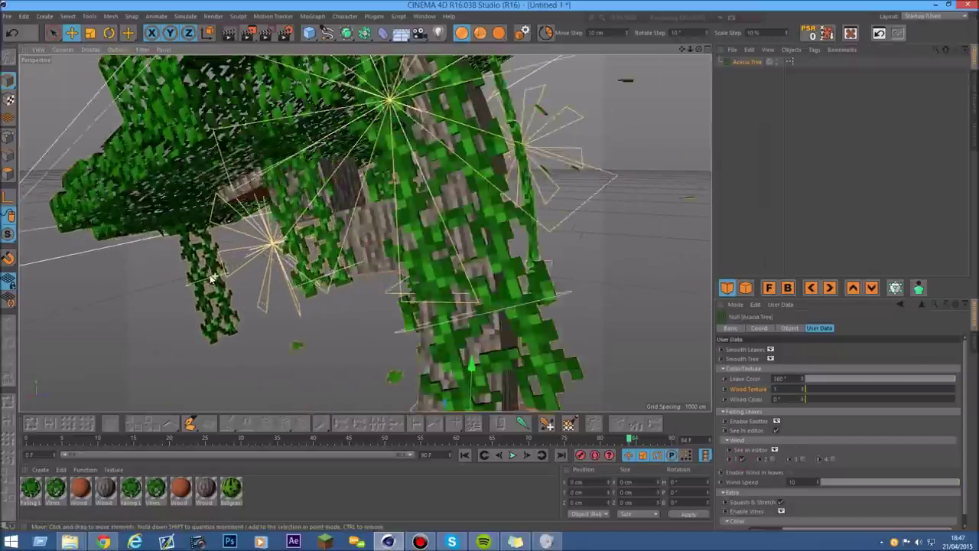
click(511, 456)
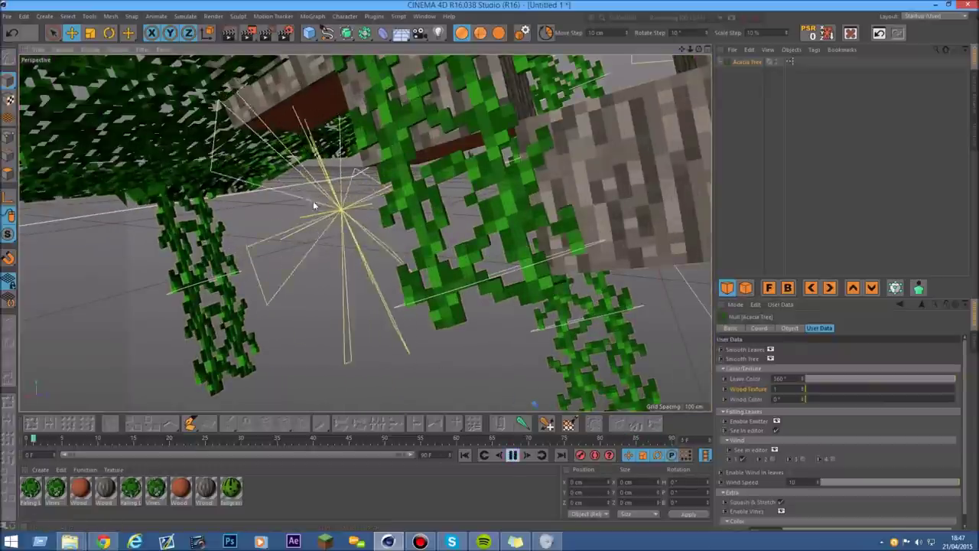
mouse_move(691, 49)
mouse_down()
mouse_move(661, 64)
mouse_move(694, 48)
mouse_up()
scroll(451, 244, up, 4)
scroll(451, 201, up, 2)
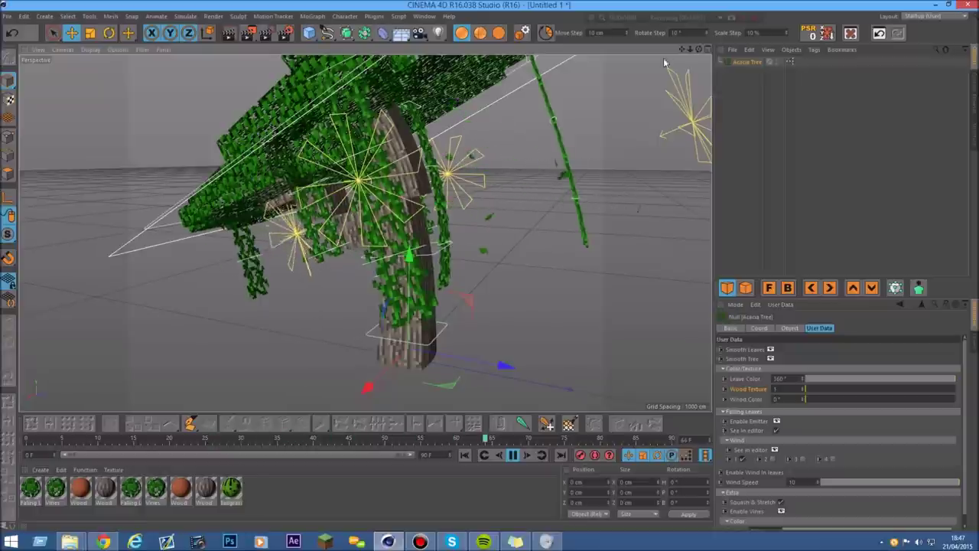
drag(699, 49, 695, 49)
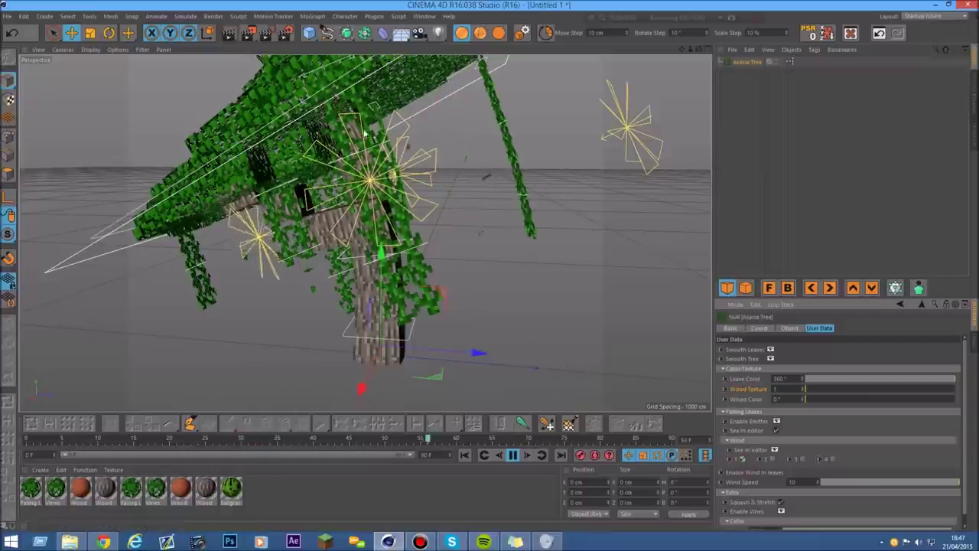
scroll(395, 171, up, 1)
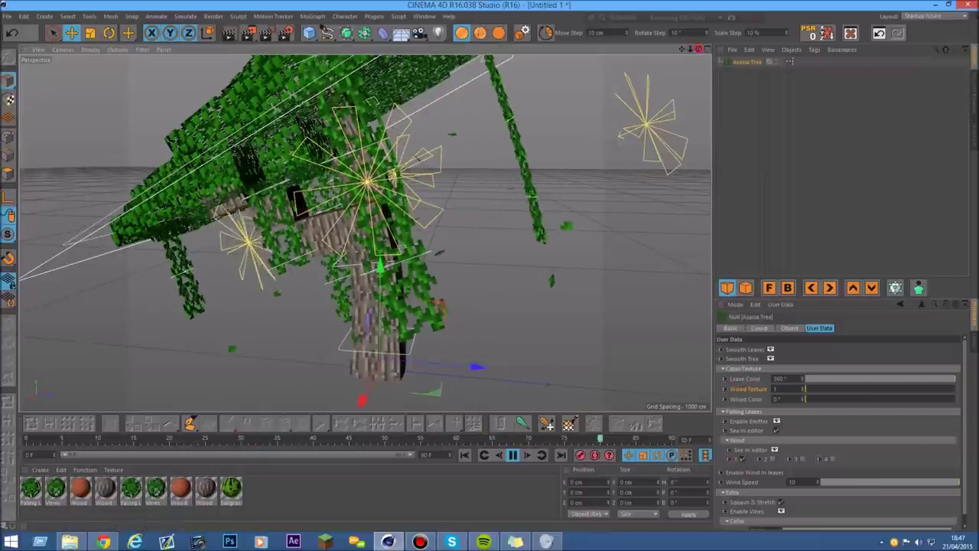
drag(698, 49, 698, 58)
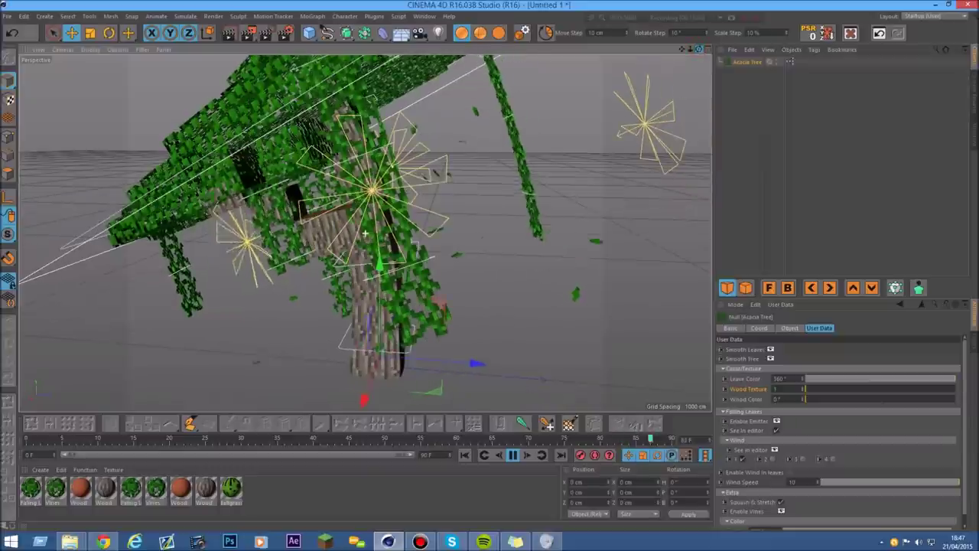
Step: Try different combinations of winds 1 to 4 on the falling leaves during playback, finishing with all four turned off
click(772, 459)
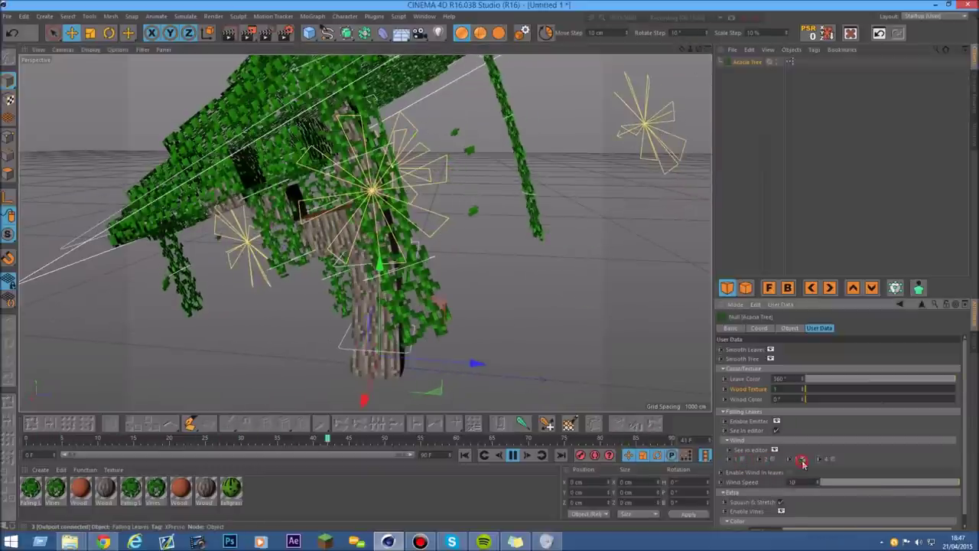
click(832, 460)
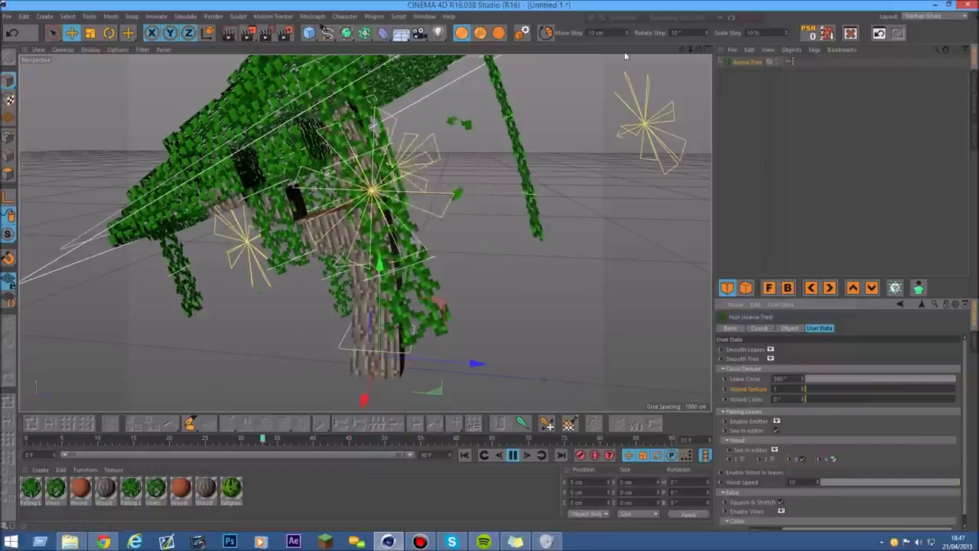
drag(699, 49, 650, 51)
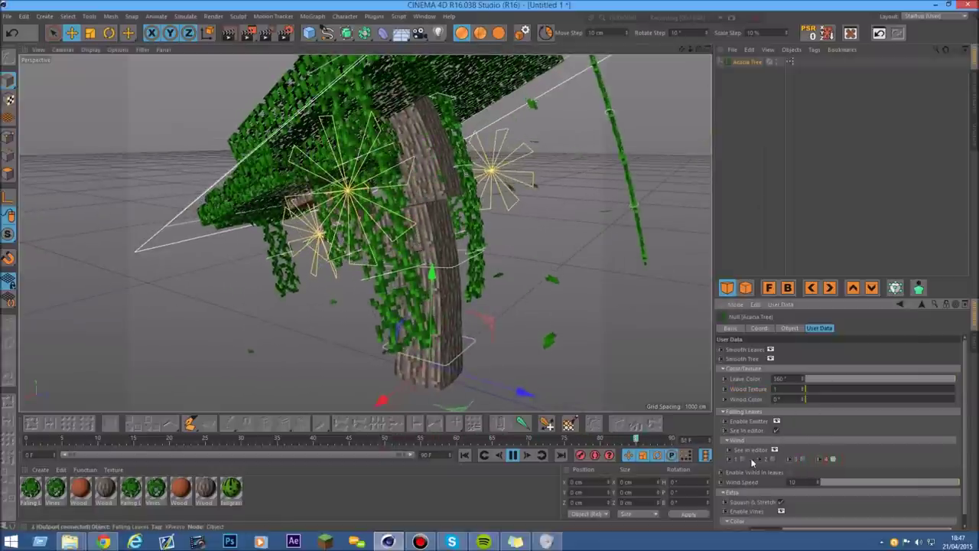
scroll(727, 413, down, 1)
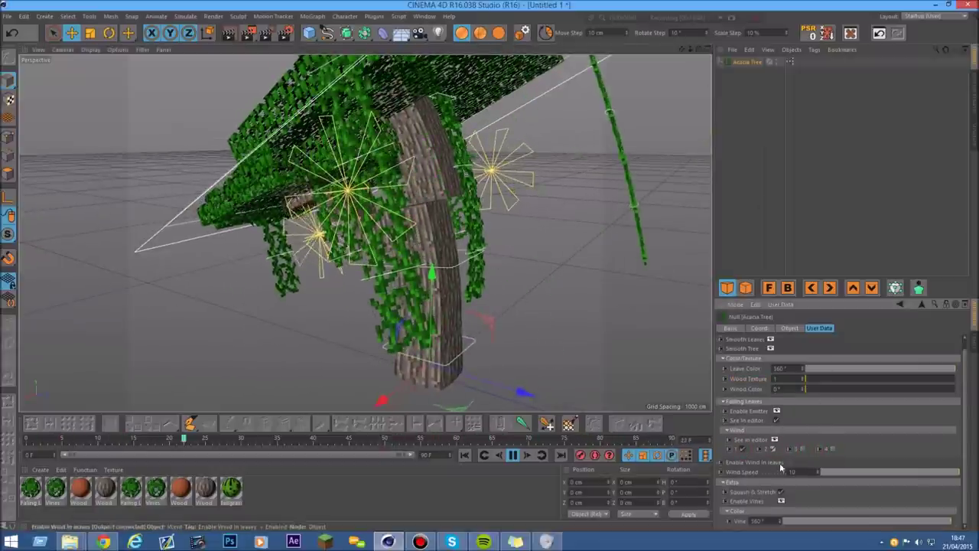
drag(690, 49, 650, 49)
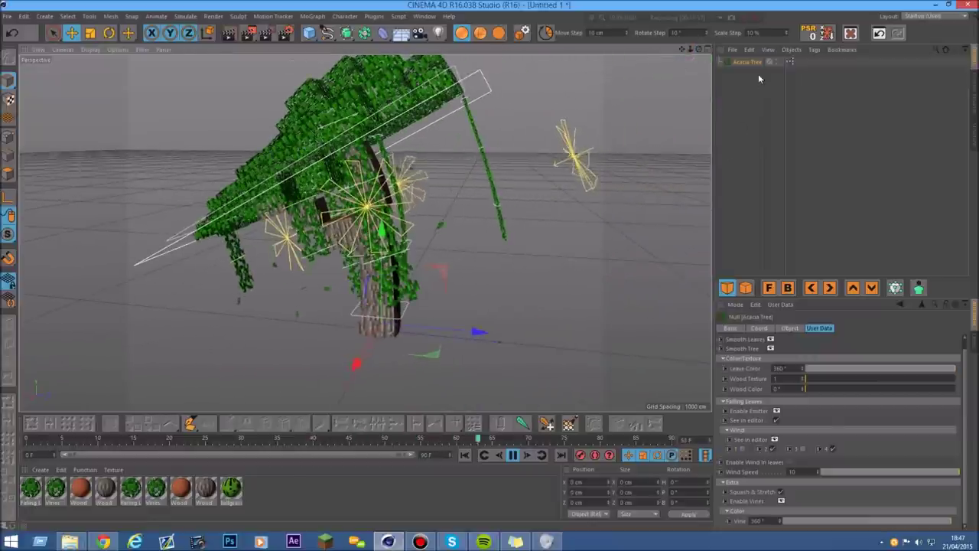
click(832, 449)
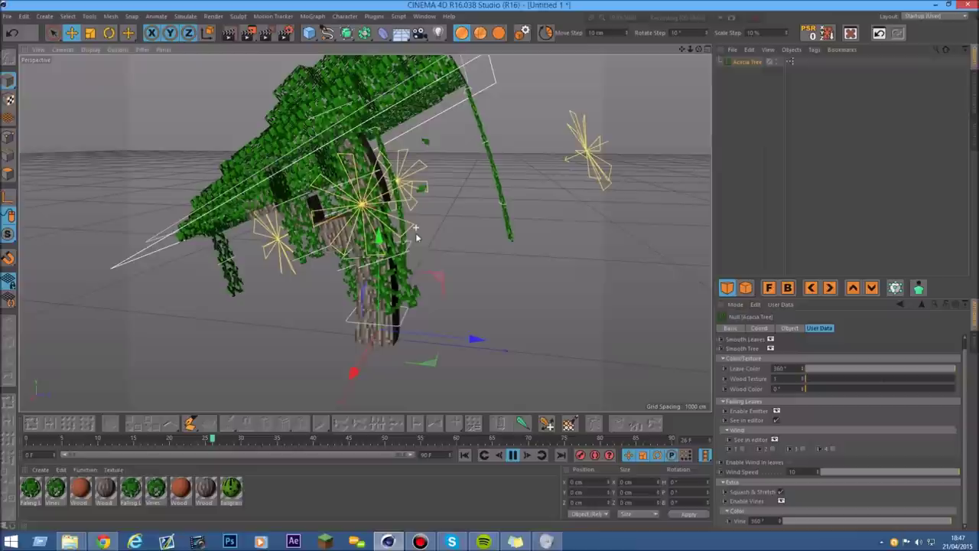
Step: Rotate the trunk's middle controller to straighten the leaning tree, and reselect the Acacia Tree null
click(411, 245)
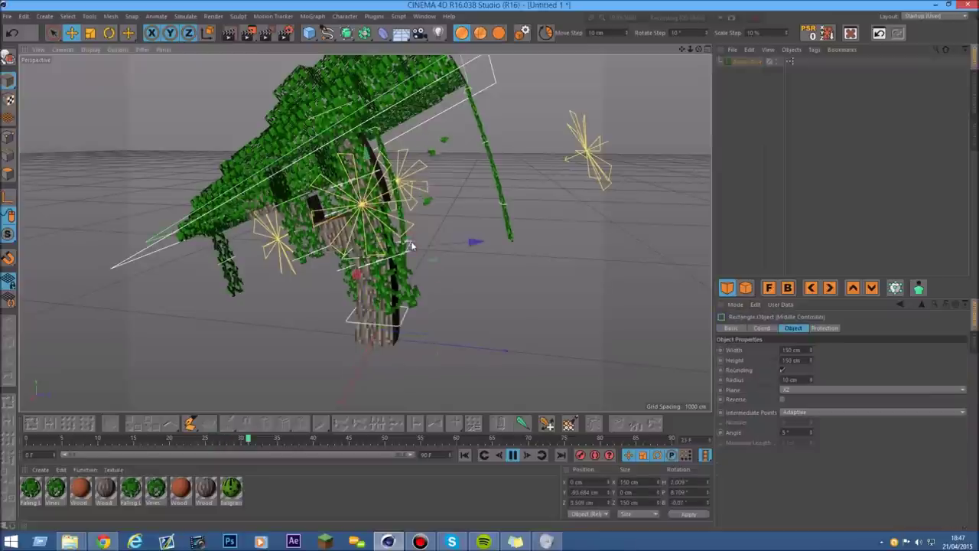
click(108, 33)
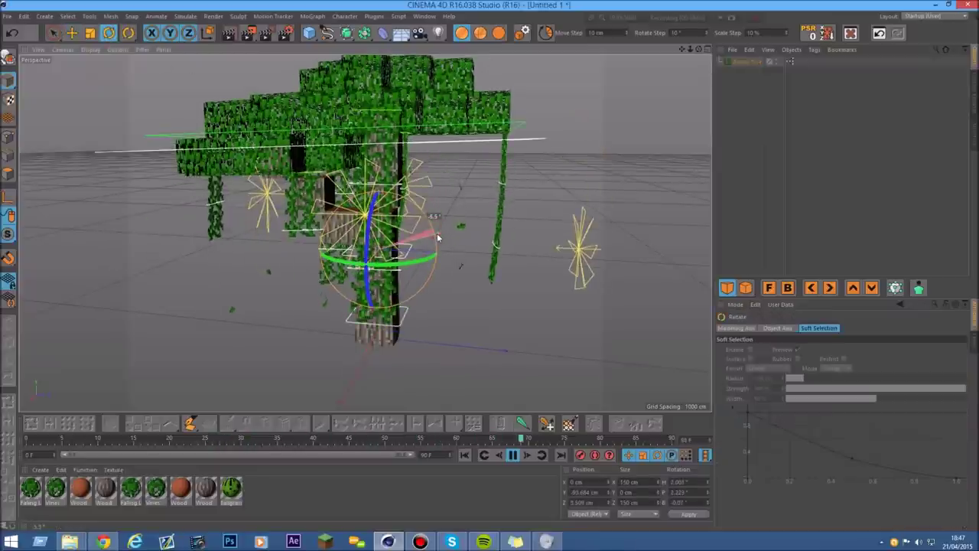
click(752, 62)
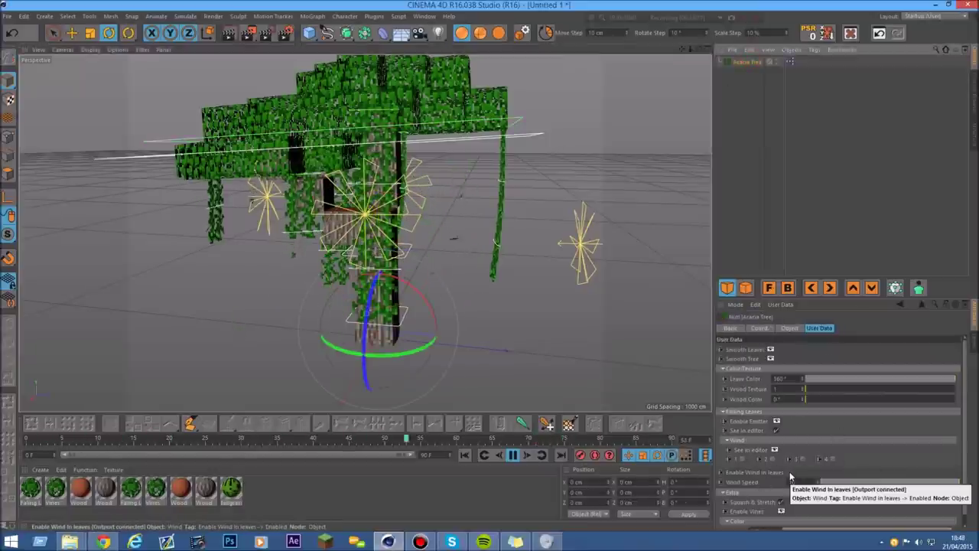
Step: Turn on Enable Wind in leaves and view the canopy's movement up close during playback
scroll(630, 78, up, 5)
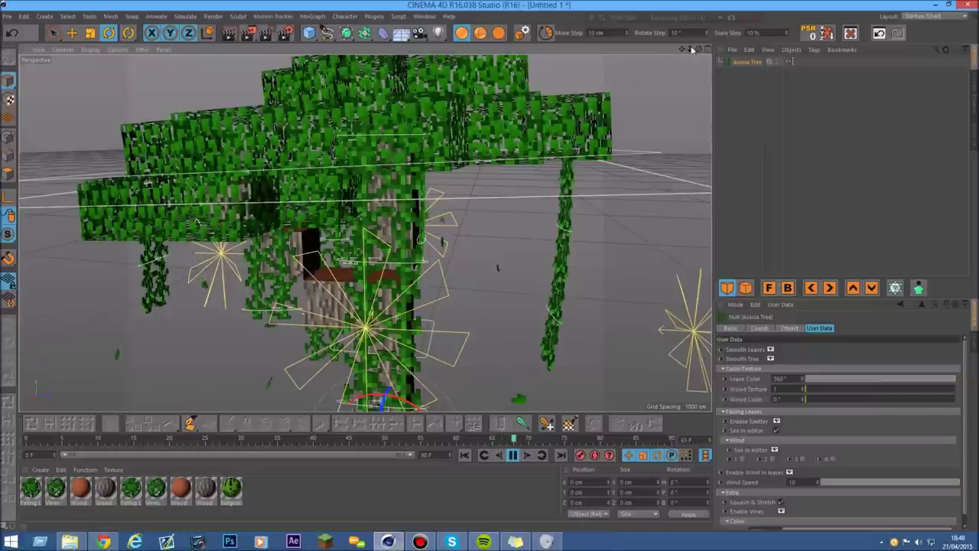
drag(691, 50, 627, 50)
scroll(385, 140, up, 4)
scroll(385, 140, up, 3)
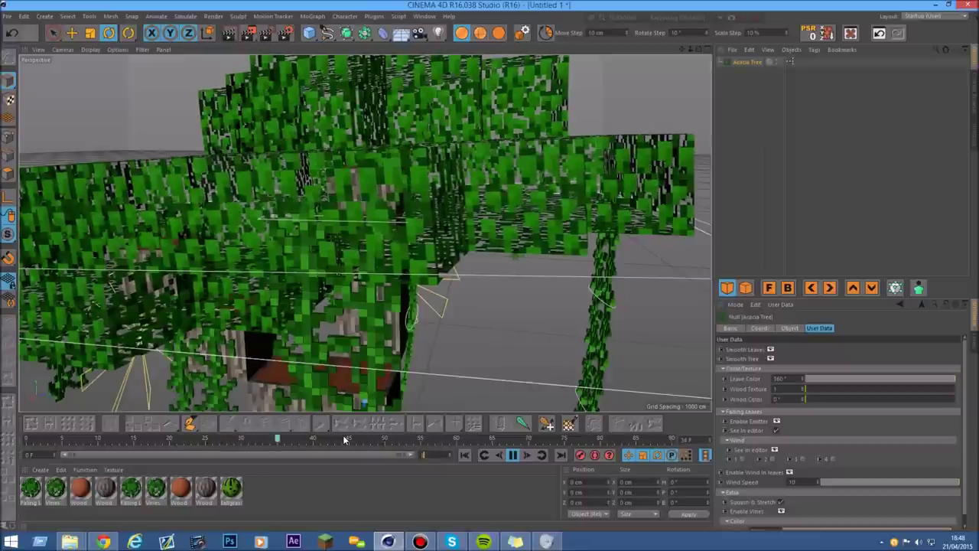
Step: Extend the animation's end to frame 500 and view the swaying canopy over the longer timeline
drag(135, 460, 27, 457)
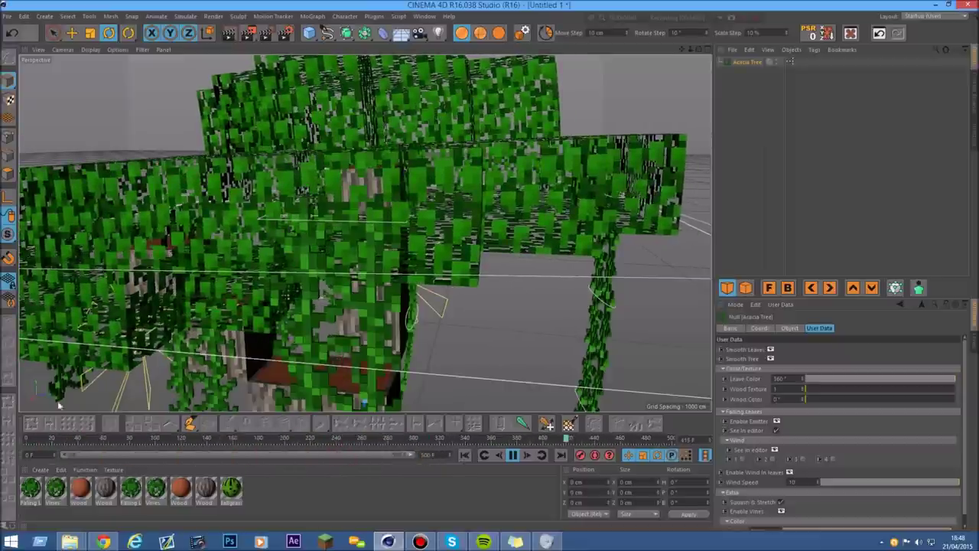
scroll(350, 205, down, 3)
scroll(358, 107, up, 2)
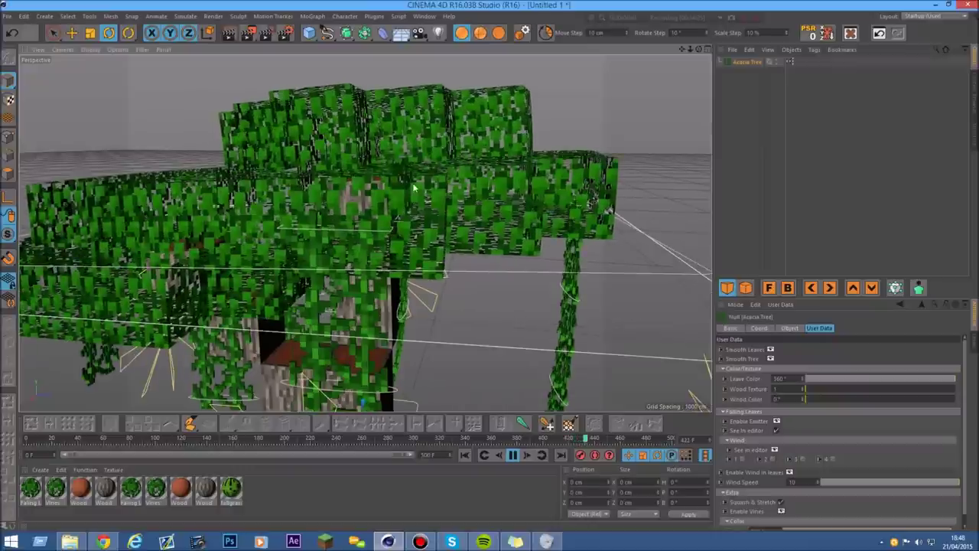
Step: Try a lower Wind Speed and a value of 7 on the leaves, return it to 10 and stop playback
drag(961, 489, 863, 487)
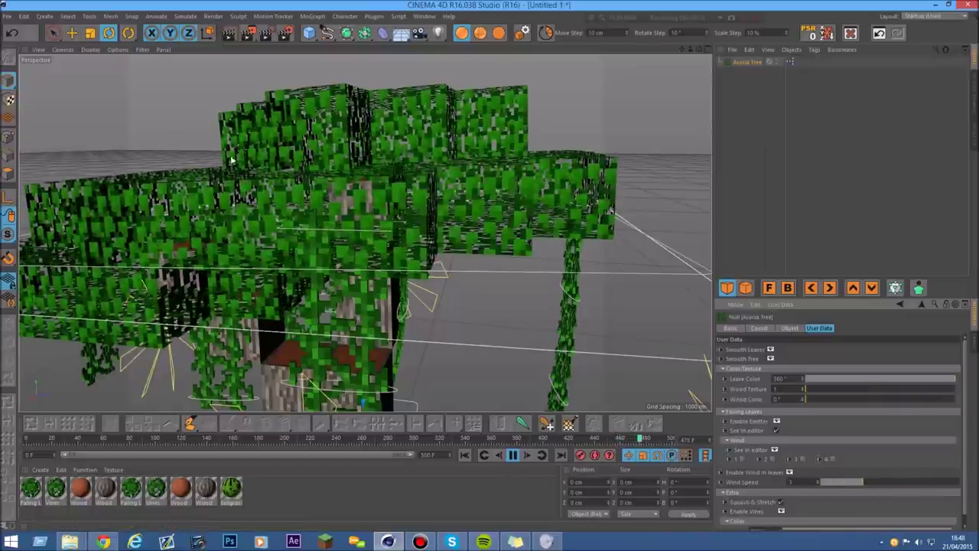
drag(870, 483, 916, 483)
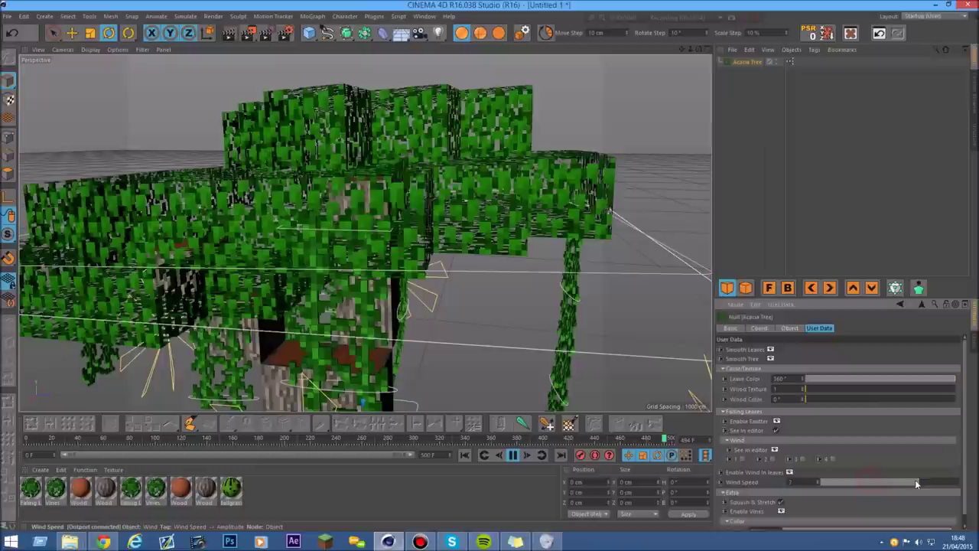
drag(976, 484, 978, 483)
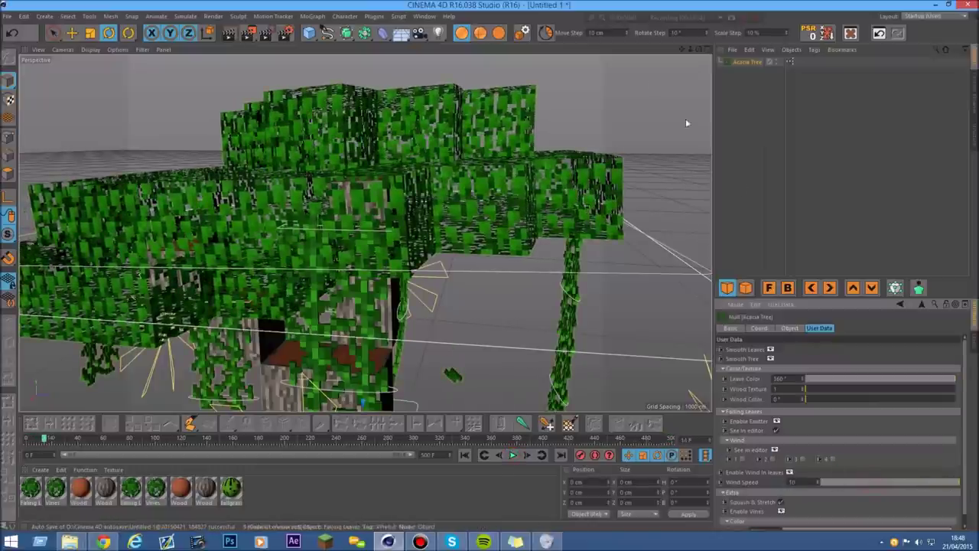
Step: Turn off Enable Wind in leaves and See in editor for the falling-leaves emitter
drag(691, 52, 650, 53)
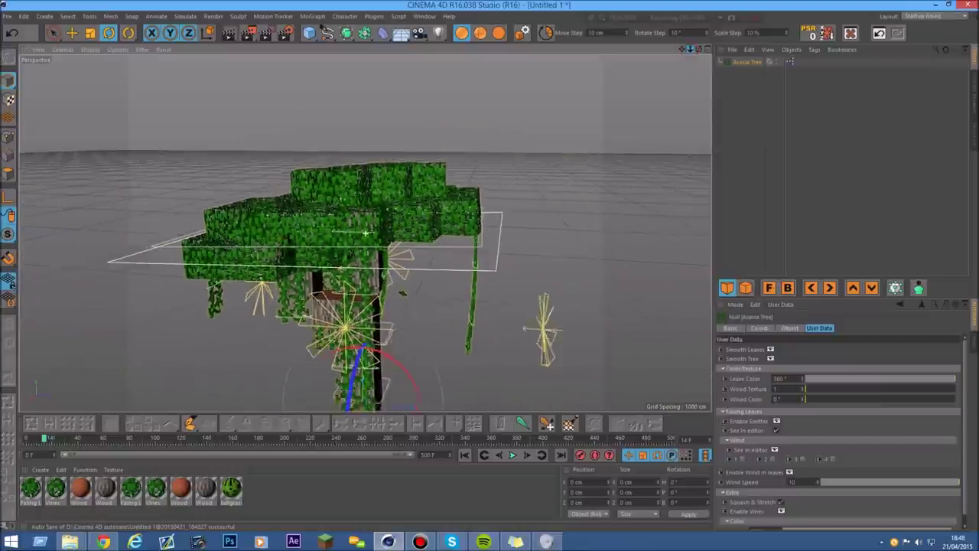
click(789, 472)
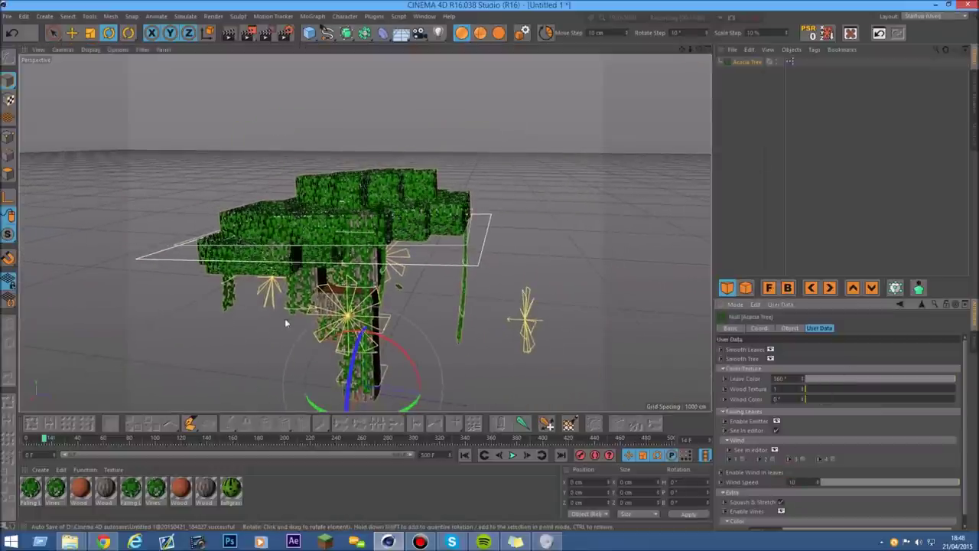
scroll(295, 332, up, 3)
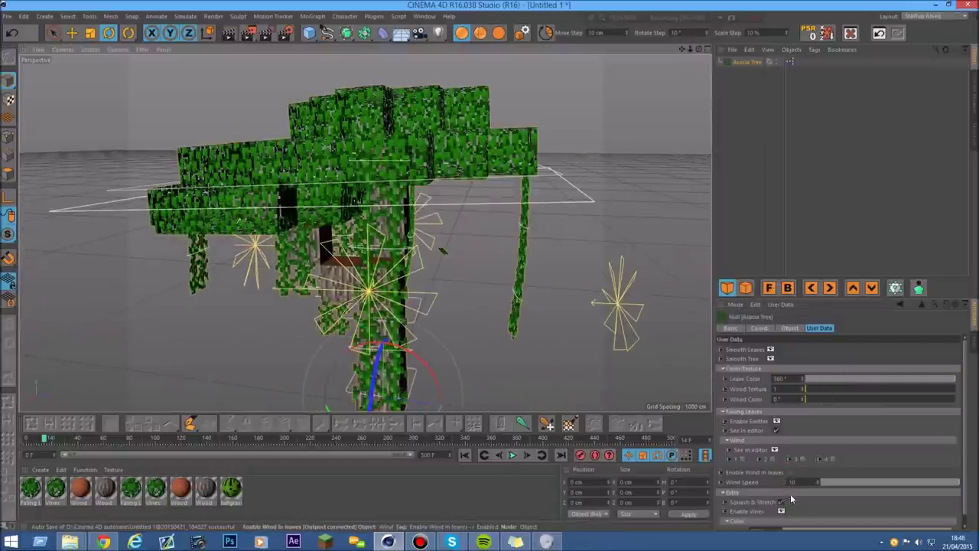
drag(964, 417, 965, 451)
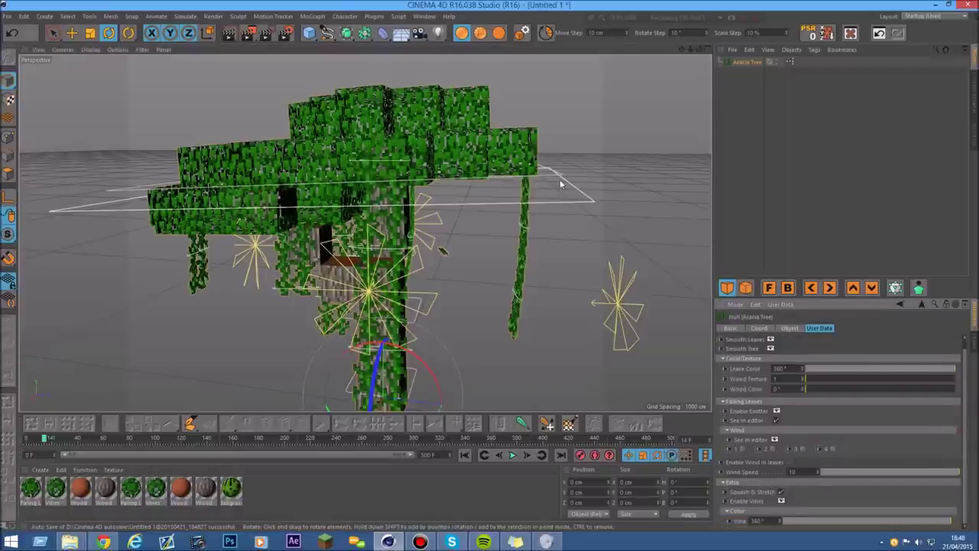
click(778, 420)
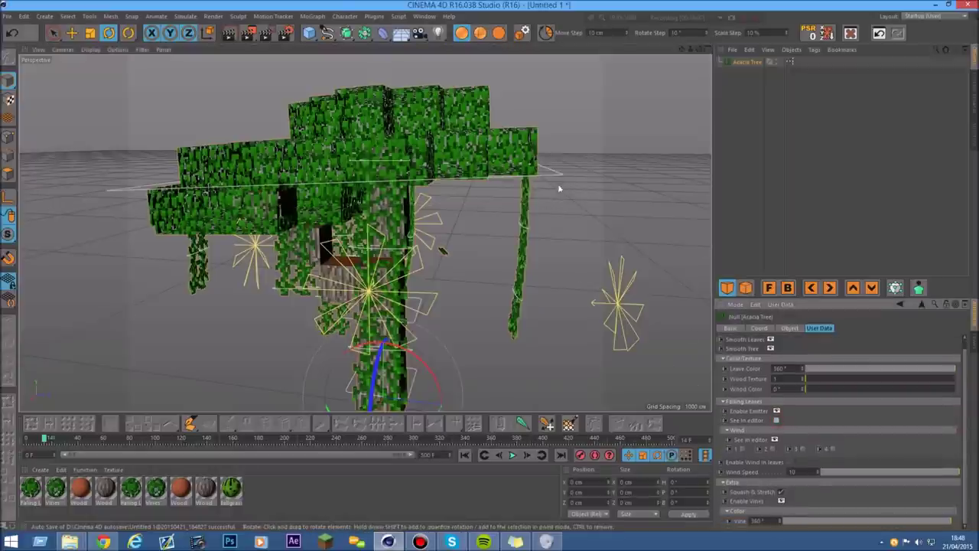
Step: Raise the controller spline around the canopy to stretch the tree upwards, and reselect the Acacia Tree null
click(558, 173)
click(72, 33)
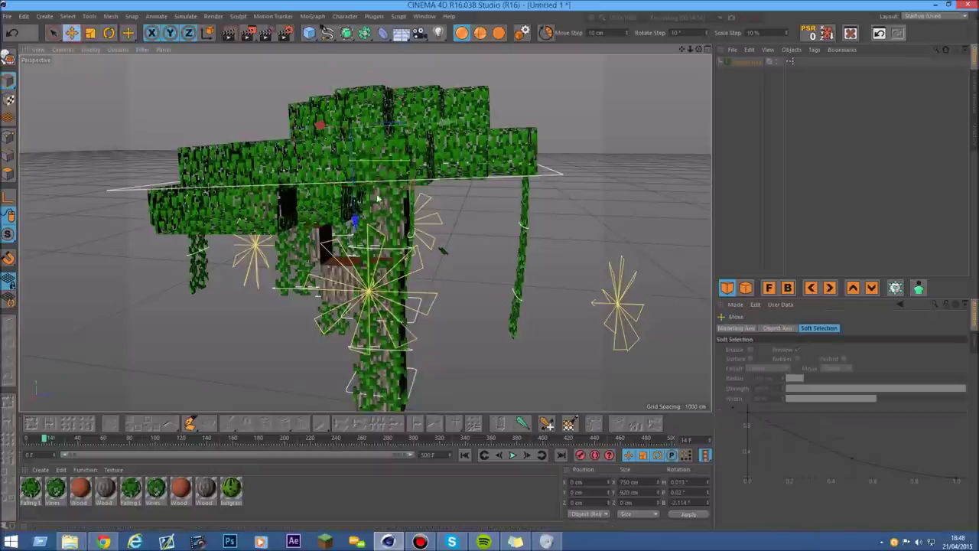
mouse_move(354, 218)
mouse_down()
mouse_move(363, 195)
mouse_move(357, 214)
mouse_up()
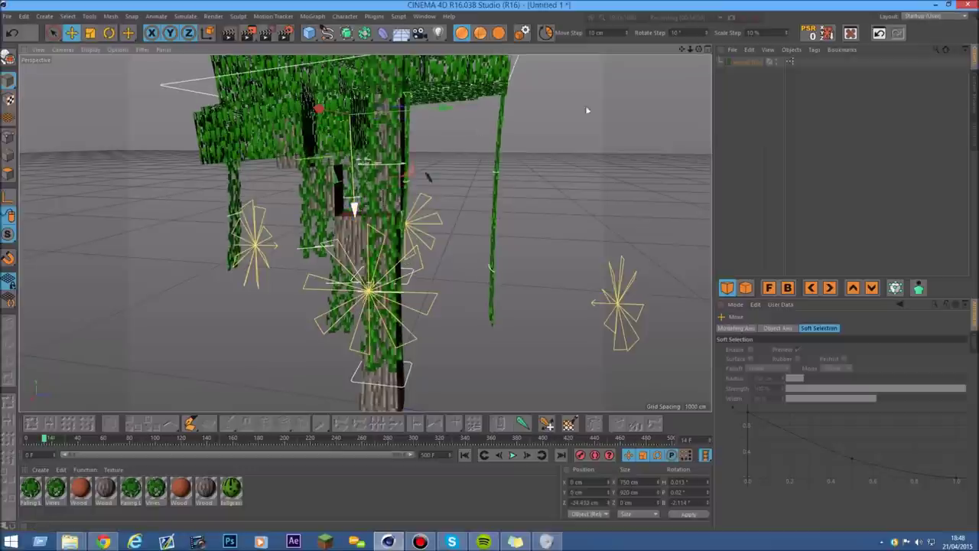
click(745, 62)
Step: Turn Squash & Stretch off, compare the tree from a lower viewpoint, and turn the option back on
drag(965, 449, 966, 464)
scroll(367, 218, down, 5)
scroll(232, 114, up, 2)
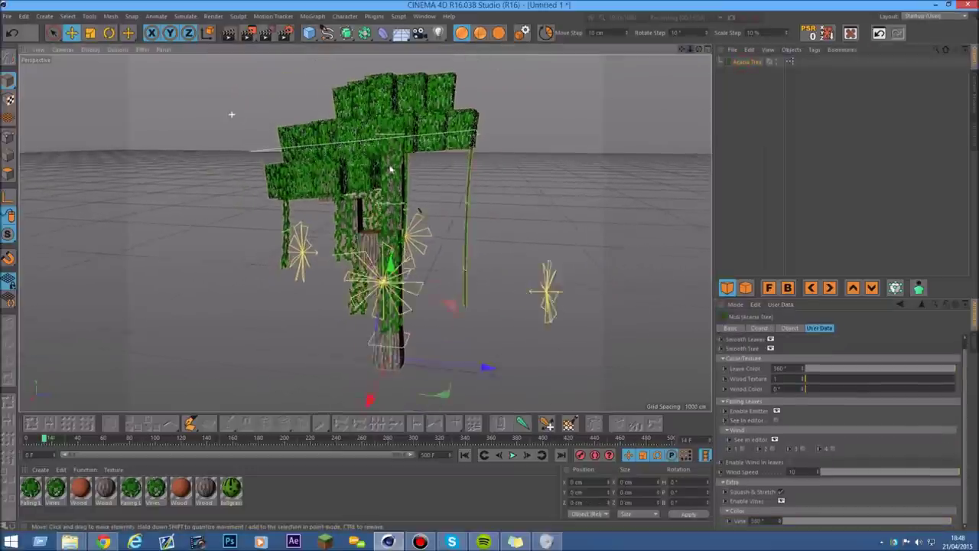
click(781, 493)
drag(698, 49, 707, 309)
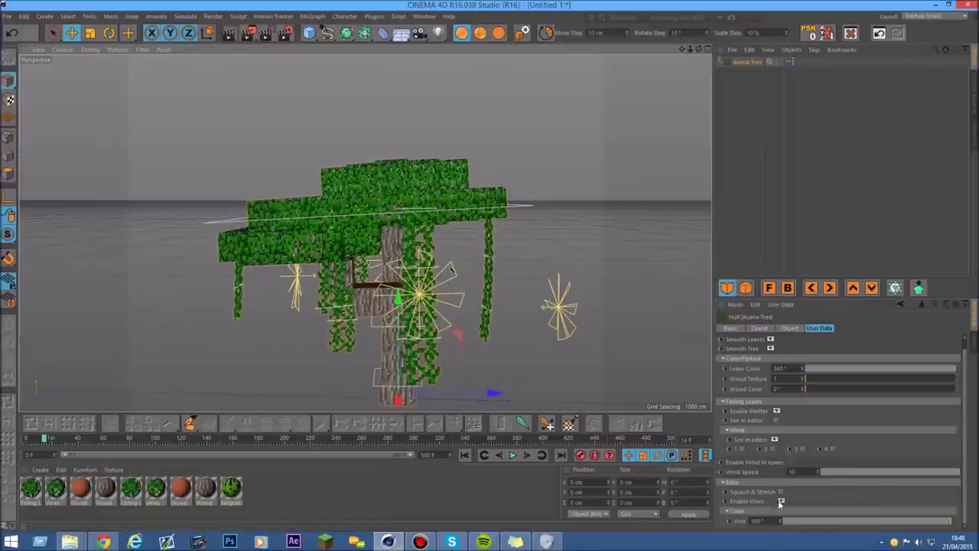
click(781, 501)
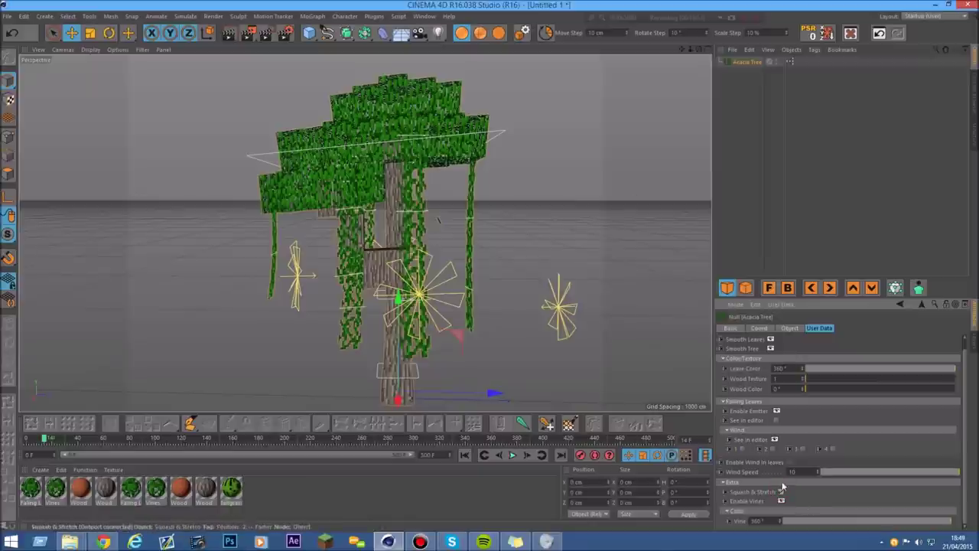
Step: Lower the canopy's controller spline to bring the tree back to its normal height, and reselect the Acacia Tree null
click(501, 131)
mouse_move(368, 234)
mouse_down()
mouse_move(372, 251)
mouse_move(370, 237)
mouse_up()
click(753, 63)
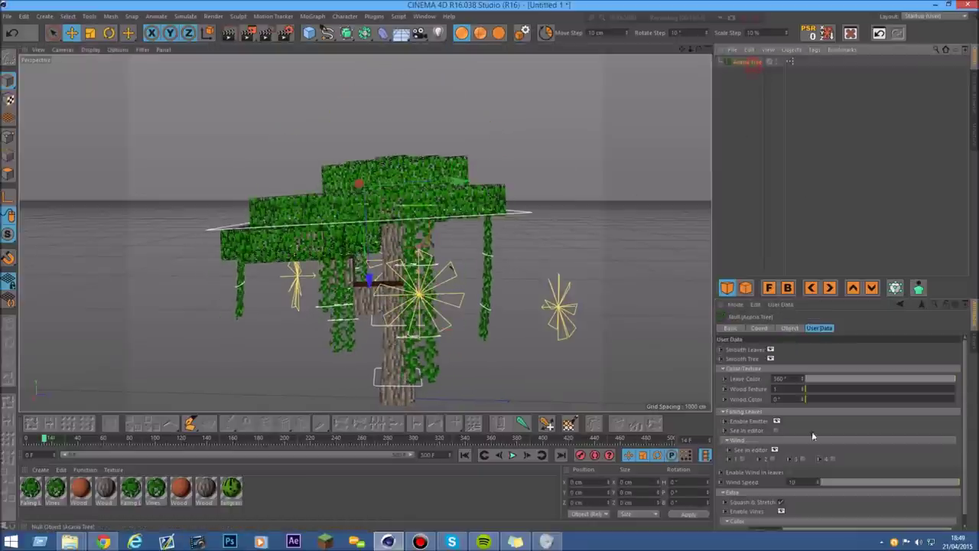
Step: Toggle Enable Vines in the Acacia Tree's user data, leave it off, and view the bare tree from a lower angle
scroll(968, 459, down, 1)
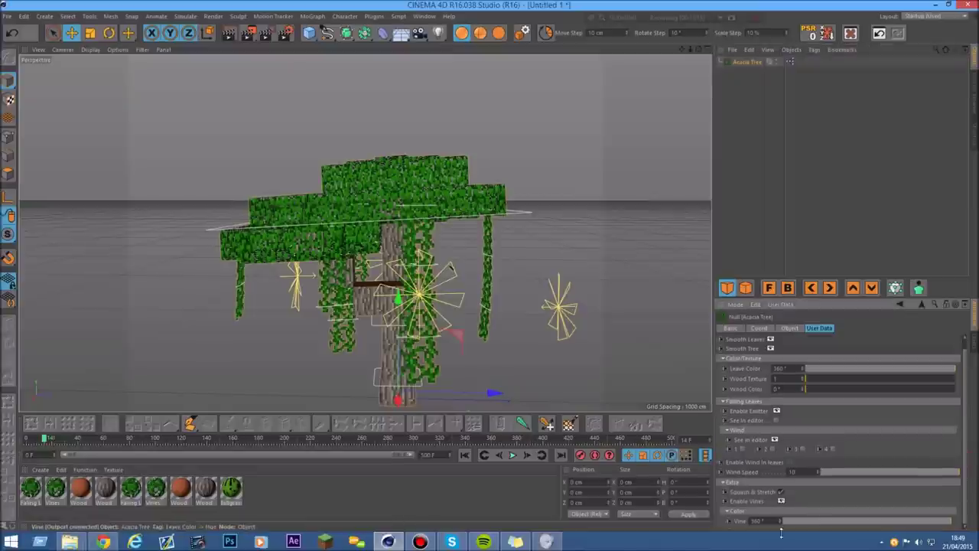
click(782, 501)
click(782, 502)
click(783, 502)
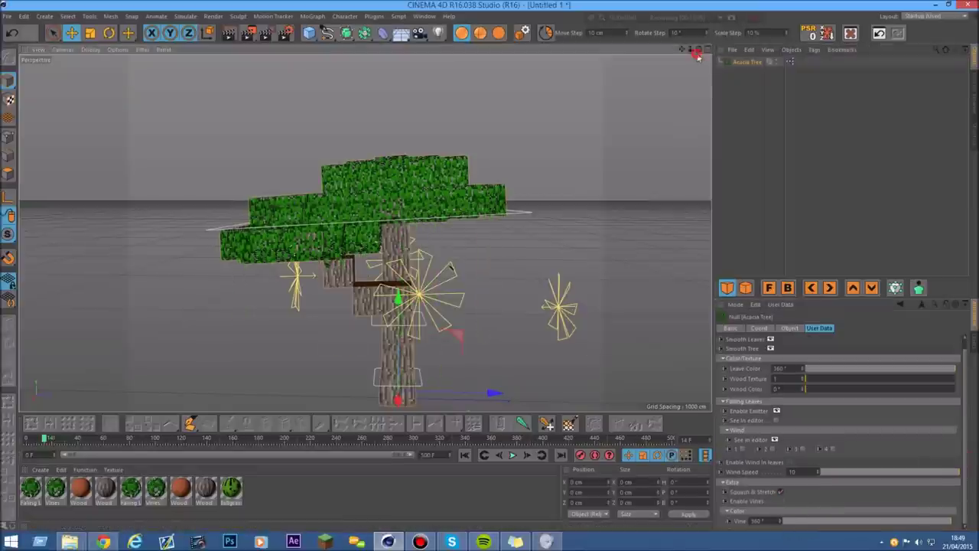
drag(698, 49, 658, 27)
alt+drag(448, 260, 450, 275)
Step: Check the Less Lagg (Without Vine's) folder in the pack library, return to the object list, and inspect the vineless tree from several angles
click(971, 92)
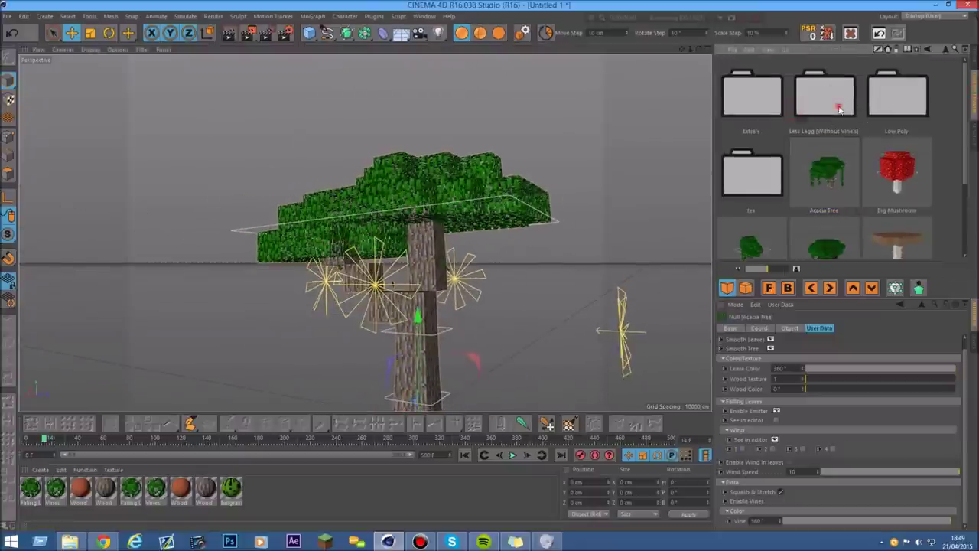
click(839, 109)
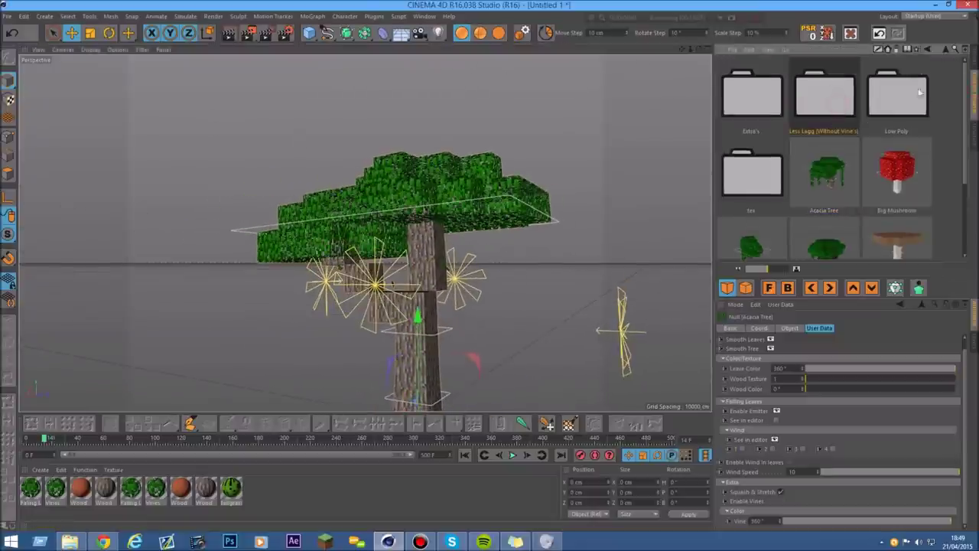
click(975, 61)
drag(689, 50, 455, 223)
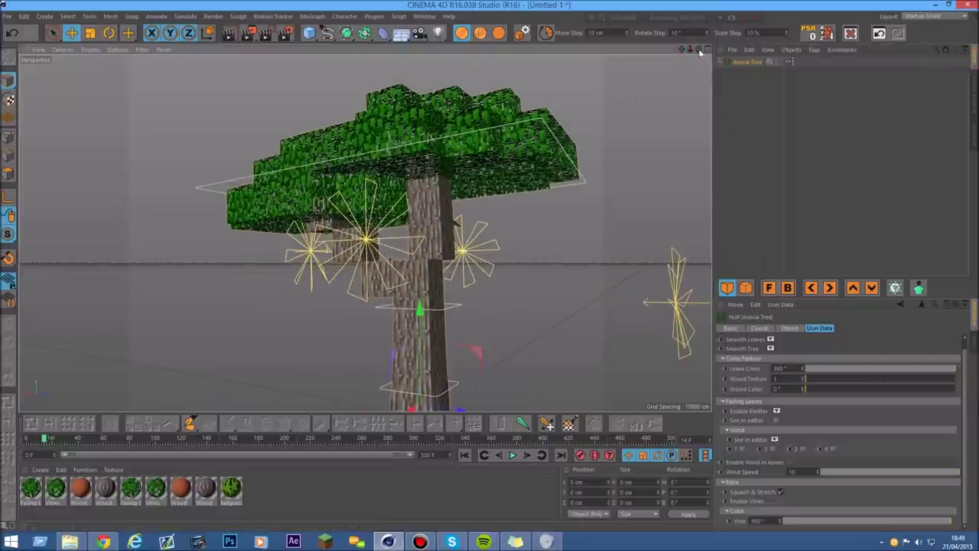
drag(700, 50, 677, 55)
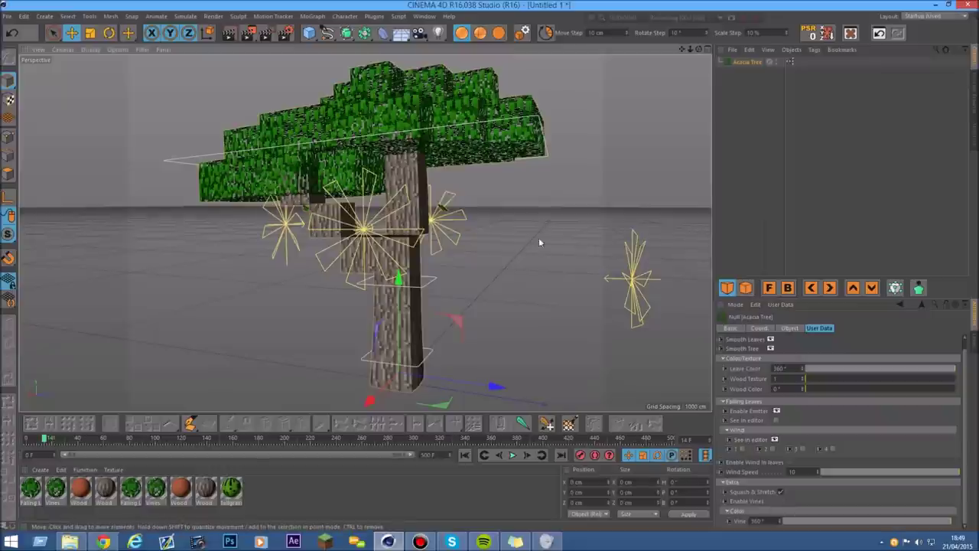
Step: Toggle Squash & Stretch, then turn Enable Vines on and off again to compare the Acacia Tree with and without vines
click(781, 493)
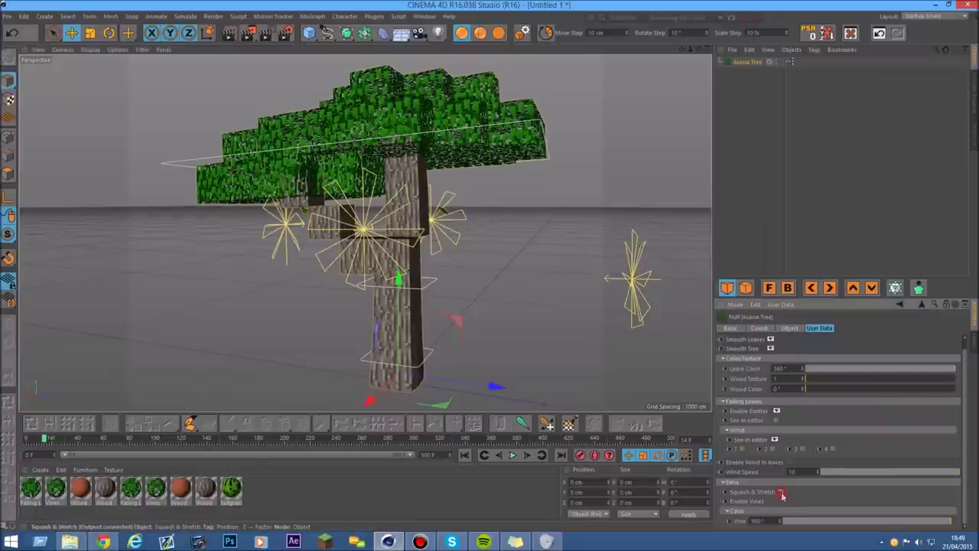
click(781, 501)
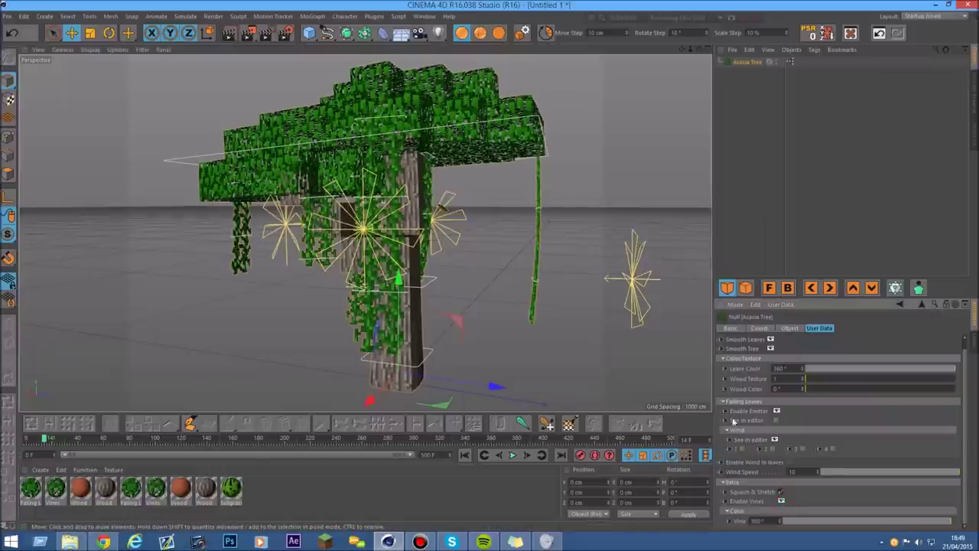
click(779, 501)
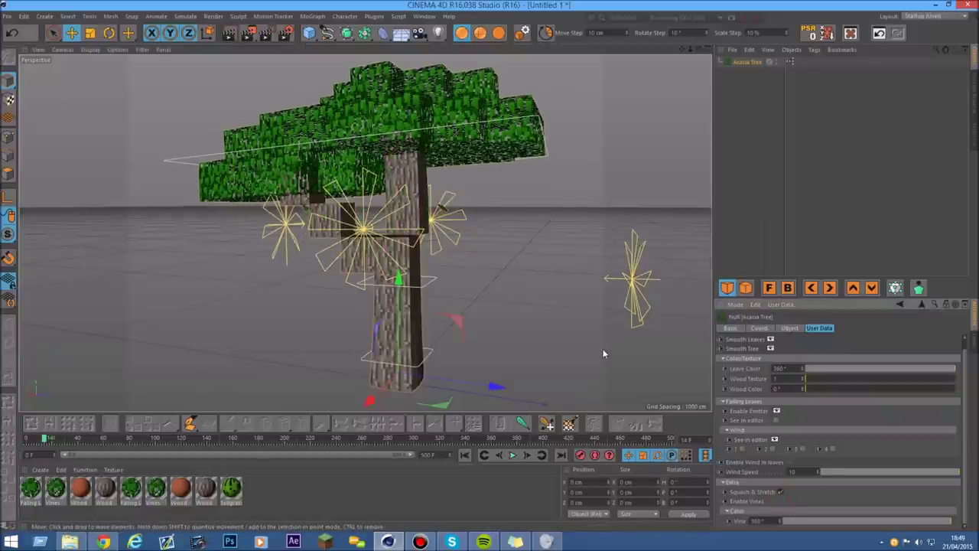
drag(701, 49, 567, 174)
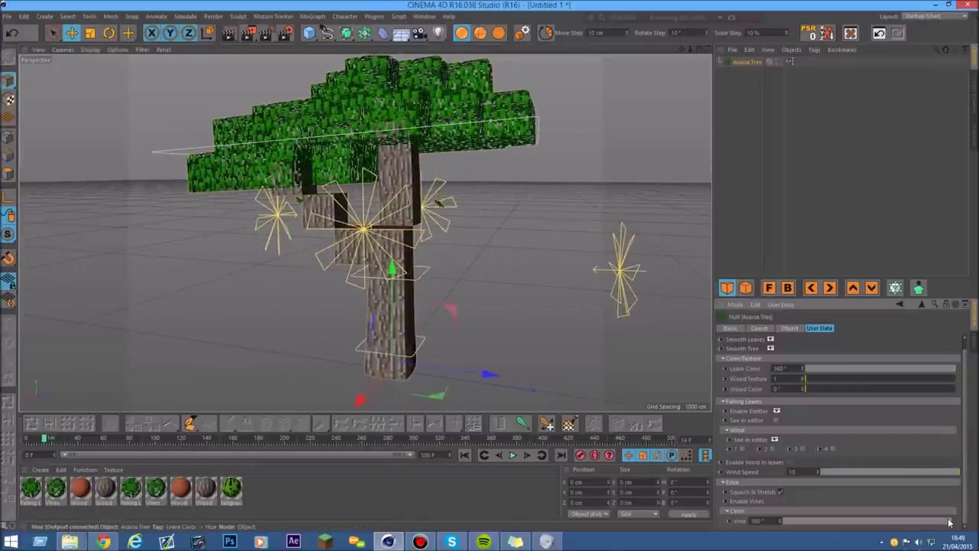
Step: Turn Enable Vines back on for the Acacia Tree and try the Vine colour, keeping it at 360°
click(780, 500)
click(780, 500)
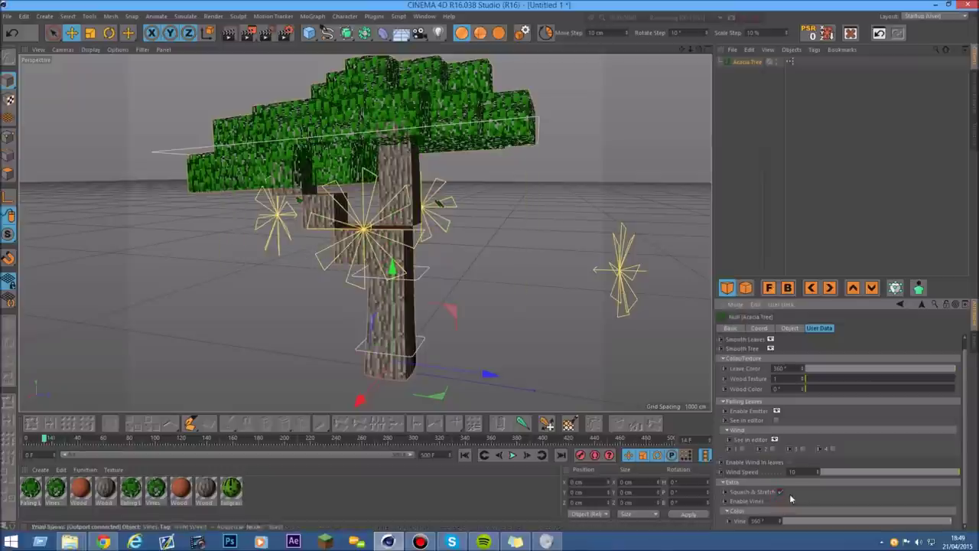
click(780, 500)
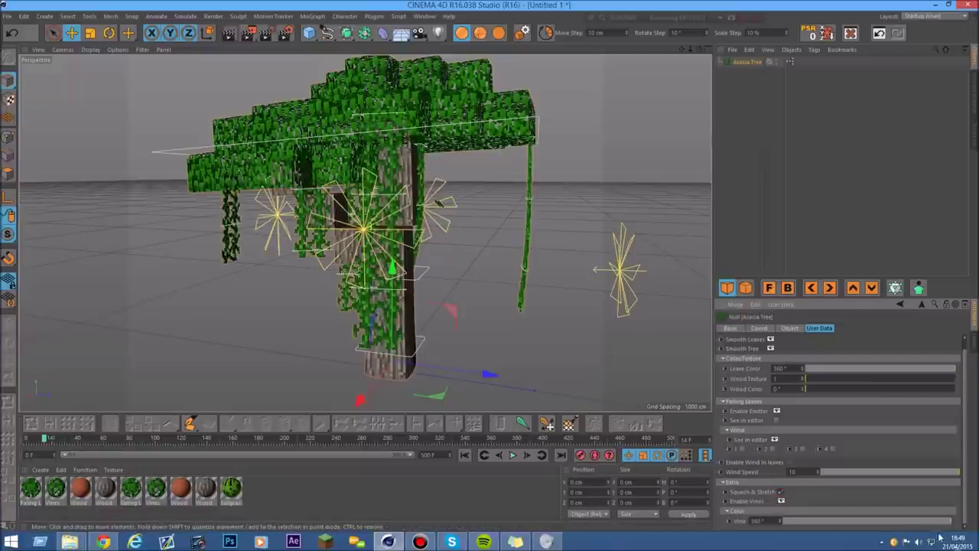
mouse_move(935, 526)
mouse_down()
mouse_move(914, 526)
mouse_move(954, 525)
mouse_up()
drag(691, 49, 670, 49)
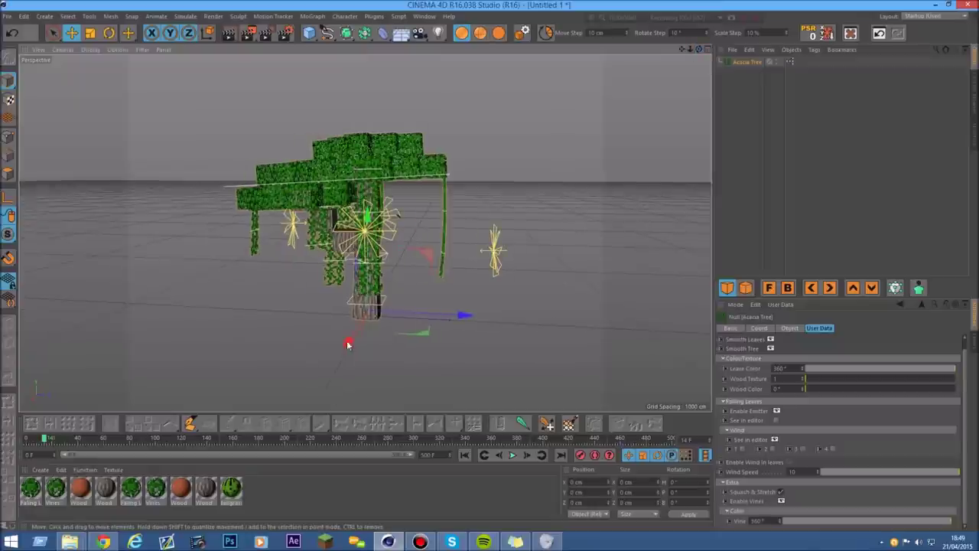
Step: Rotate the lower trunk controller splines with the Rotate tool to bend the Acacia Tree's trunk sideways
scroll(375, 305, up, 2)
click(392, 299)
click(108, 33)
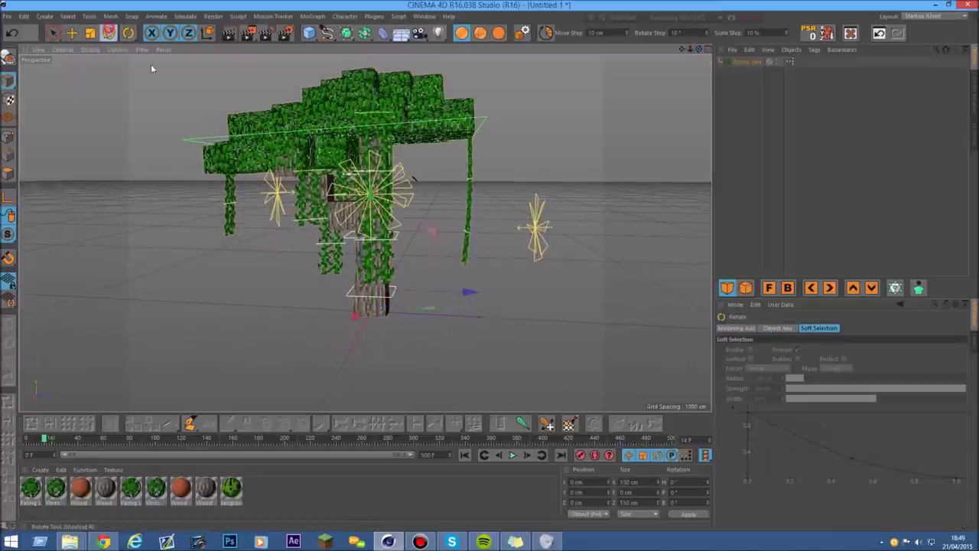
drag(416, 270, 375, 236)
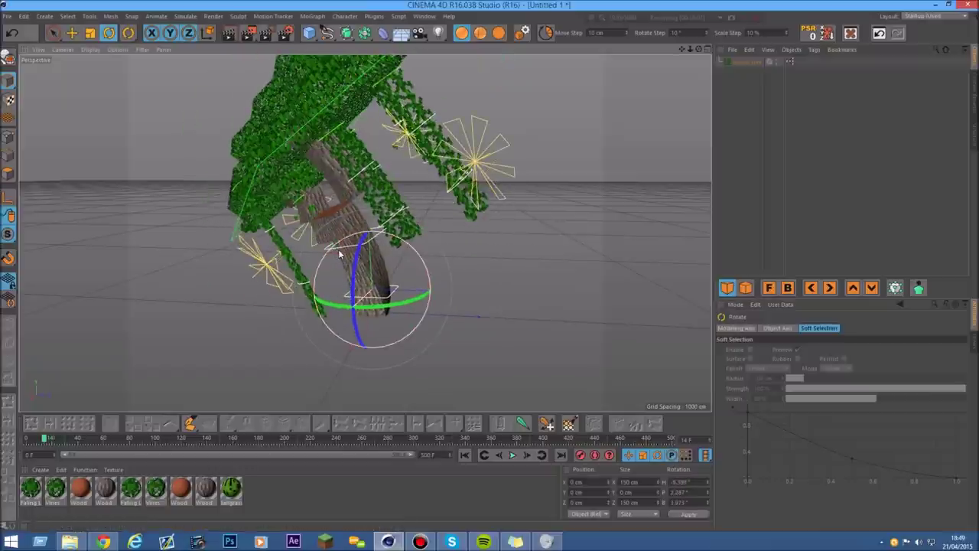
click(363, 235)
drag(361, 234, 415, 292)
Step: Rotate the Leaves Controller rectangle to tilt the Acacia Tree's canopy
click(459, 155)
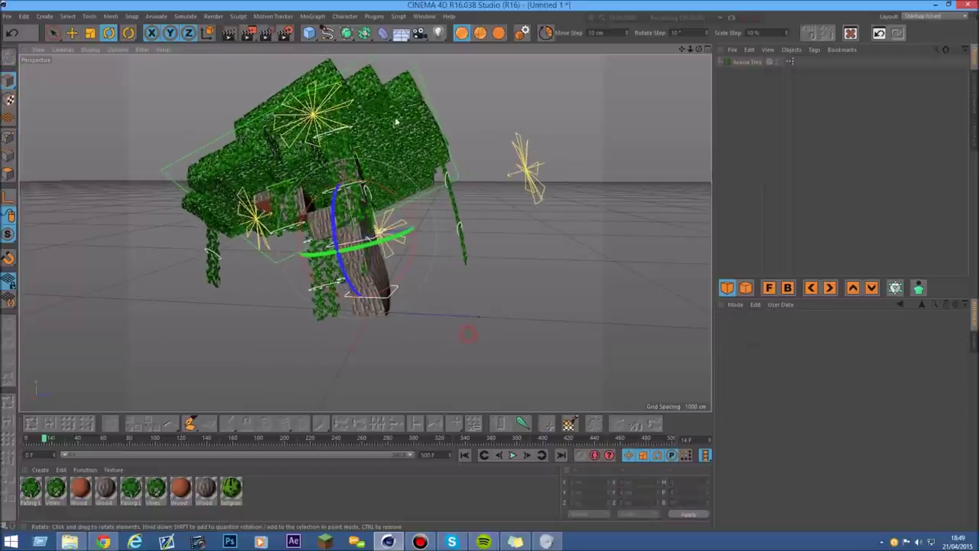
click(454, 170)
drag(326, 157, 333, 107)
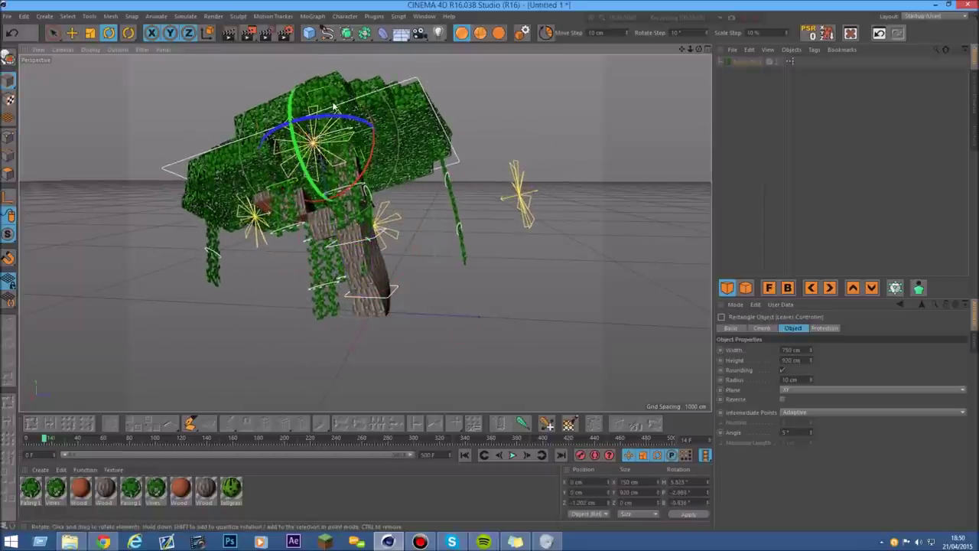
drag(699, 48, 585, 50)
scroll(456, 228, up, 1)
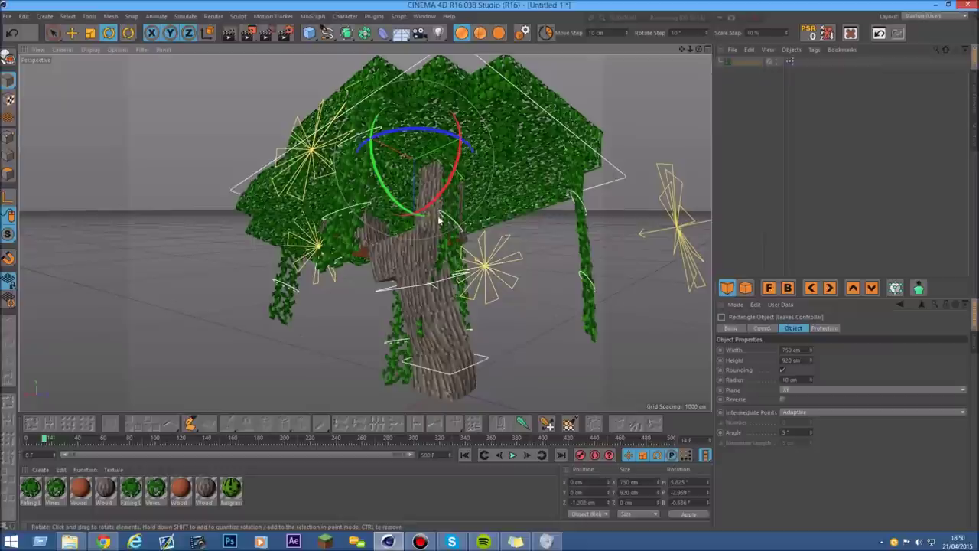
Step: Rotate the circle controllers of two hanging vines to swing them outwards, and deselect them to view the posed tree
click(443, 215)
drag(459, 237, 487, 228)
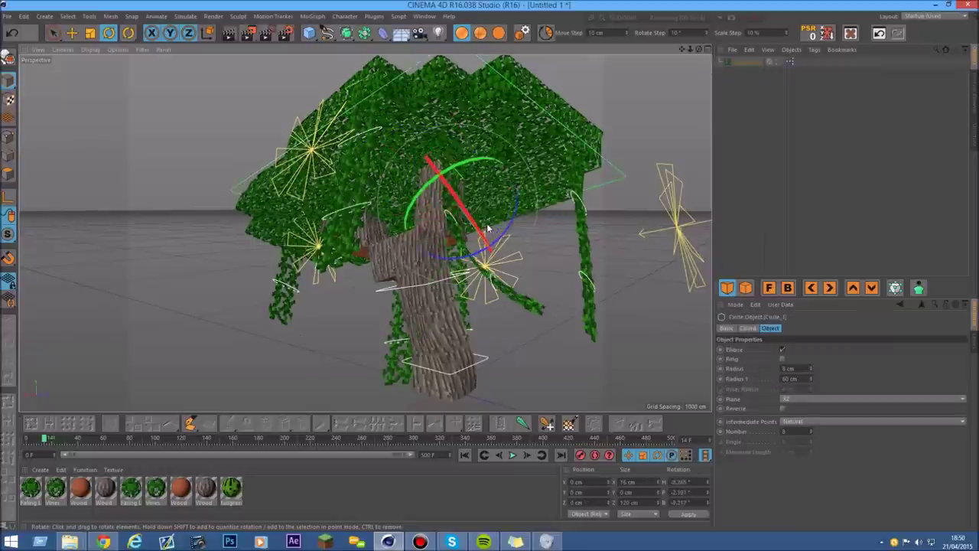
click(593, 210)
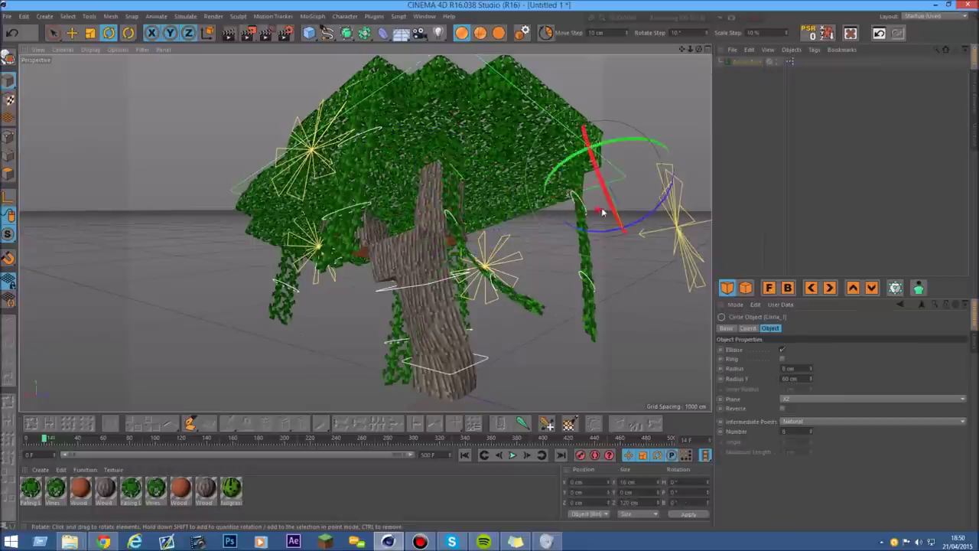
drag(594, 211, 608, 209)
click(645, 74)
mouse_move(698, 49)
mouse_down()
mouse_move(757, 23)
mouse_move(701, 53)
mouse_up()
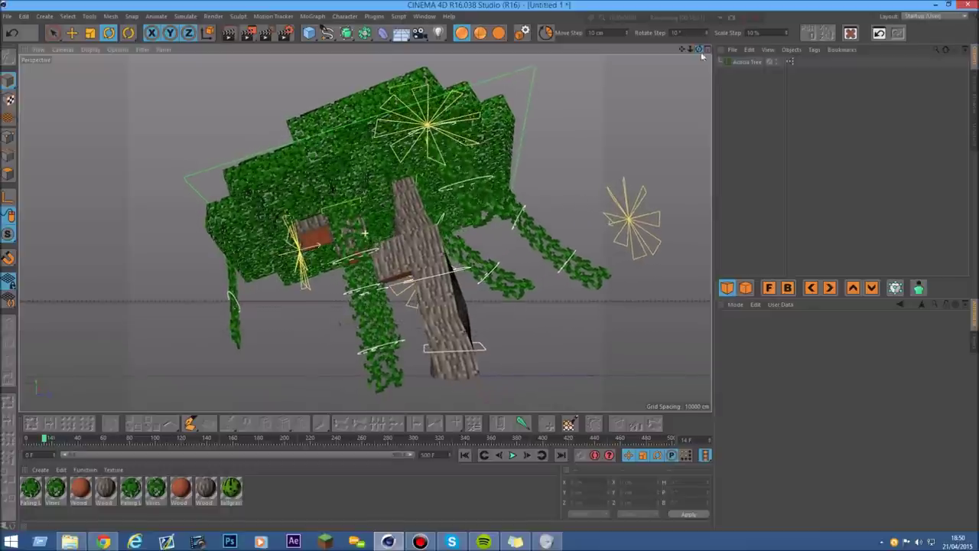
Step: Delete the Acacia Tree and load the Small Jungle Tree from the pack library
click(742, 62)
key(Delete)
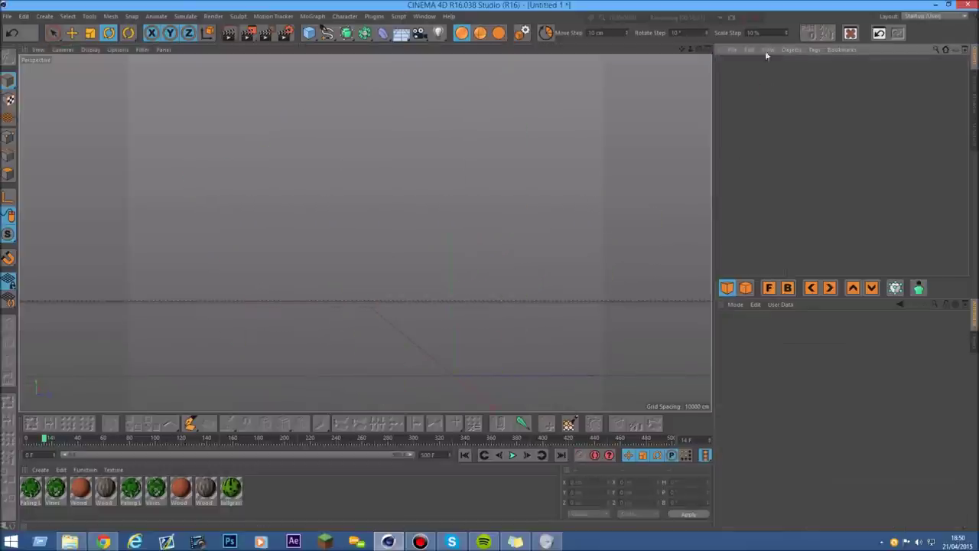
click(973, 101)
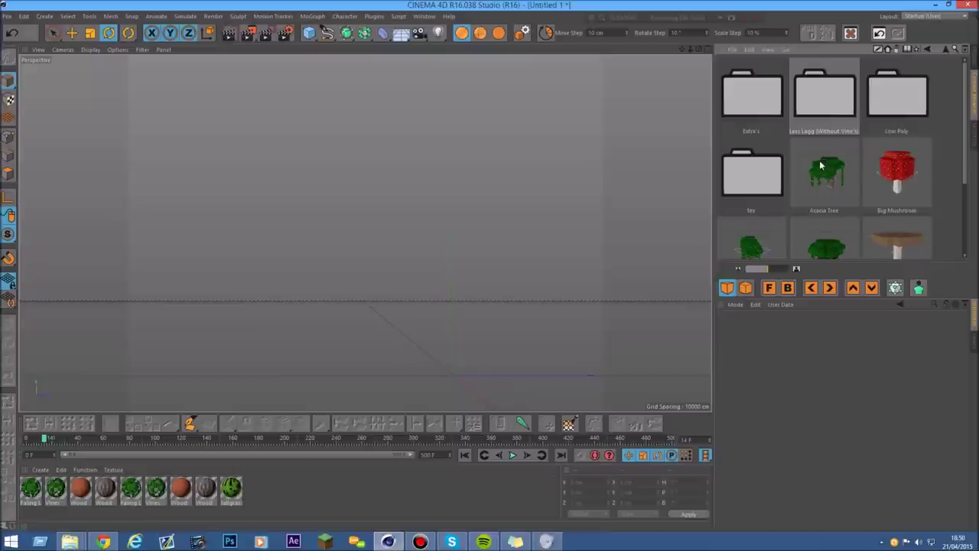
drag(965, 165, 963, 244)
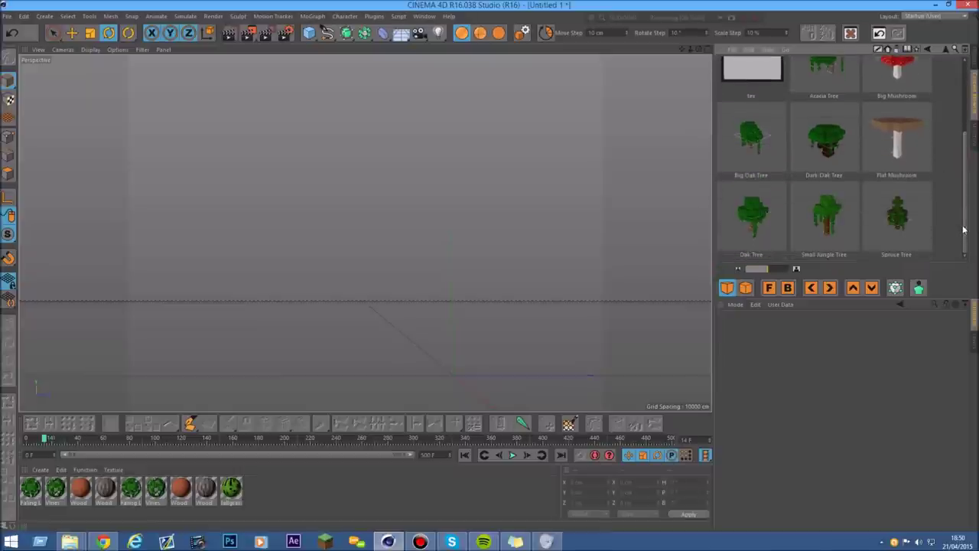
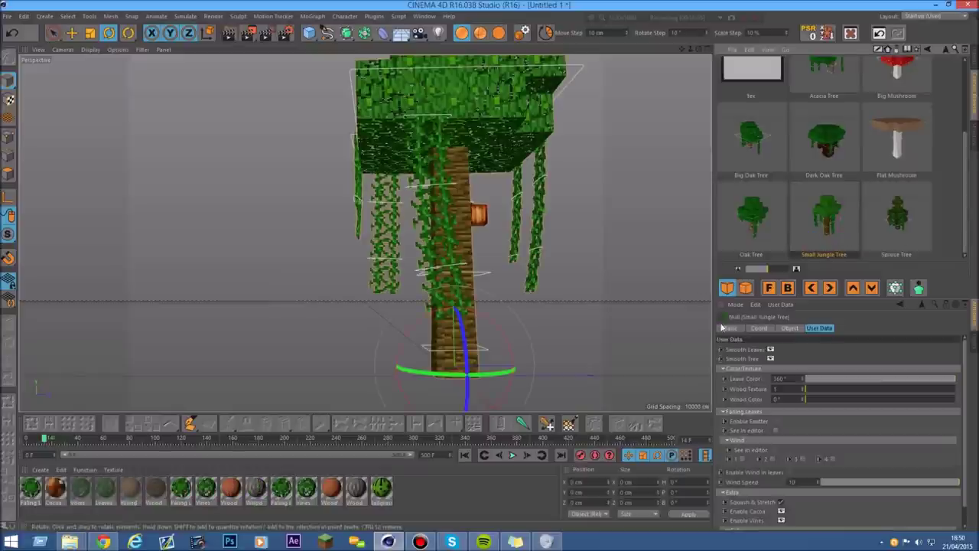
Step: Select the Cocoa Stage controller on the jungle tree's trunk and change its Cocoa Type to 1, 0 and then 2
drag(701, 53, 437, 230)
scroll(434, 230, up, 6)
click(428, 227)
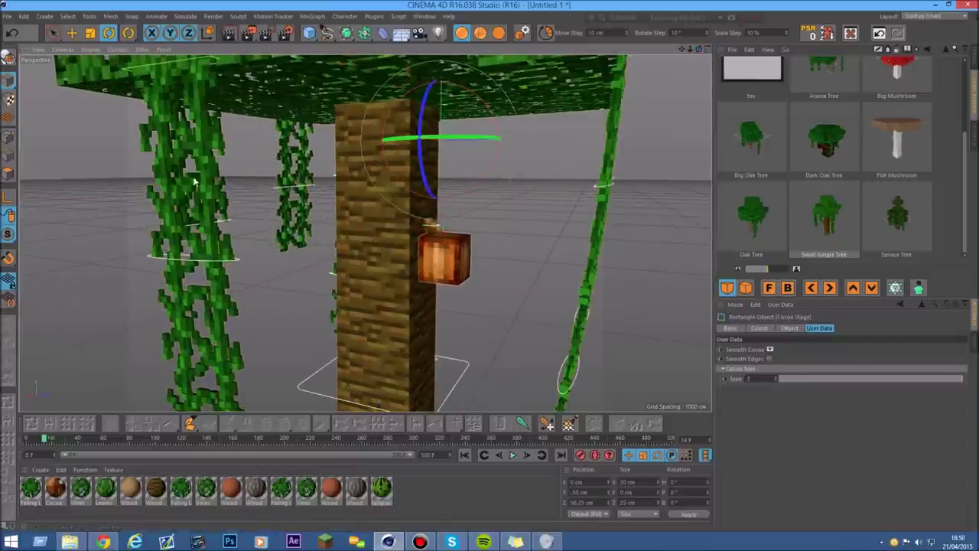
drag(945, 381, 839, 378)
scroll(371, 163, up, 5)
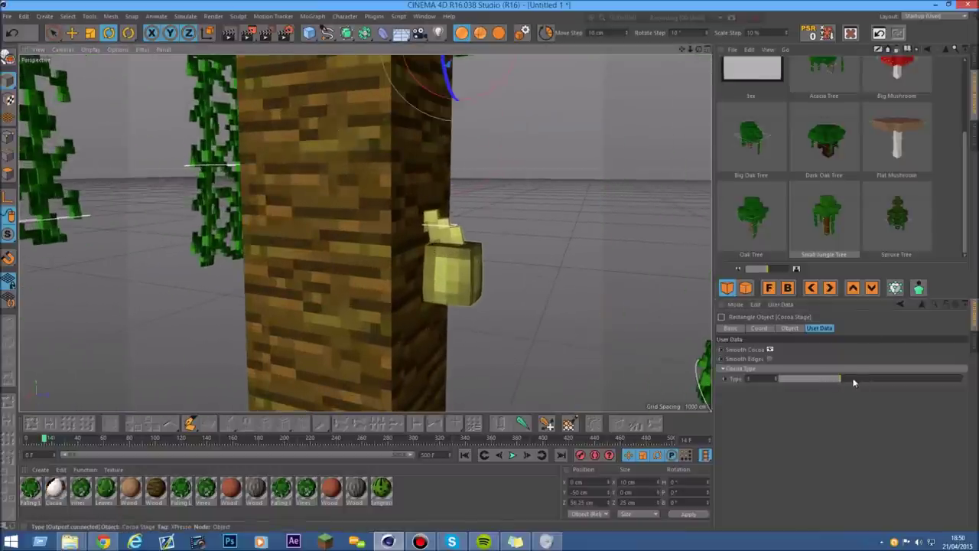
drag(843, 380, 790, 379)
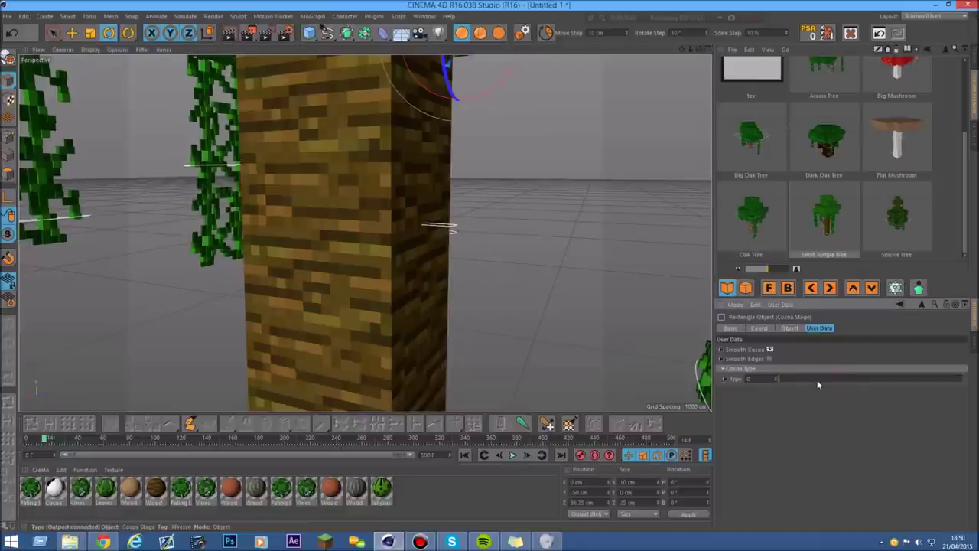
click(817, 379)
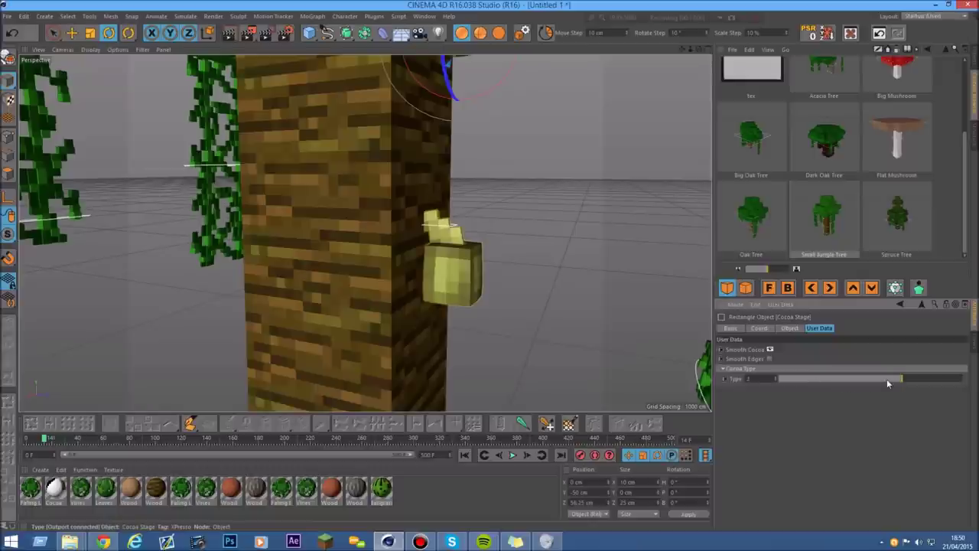
Step: Raise the cocoa pod's Type to its maximum stage and inspect the pod on the trunk up close
drag(890, 380, 944, 379)
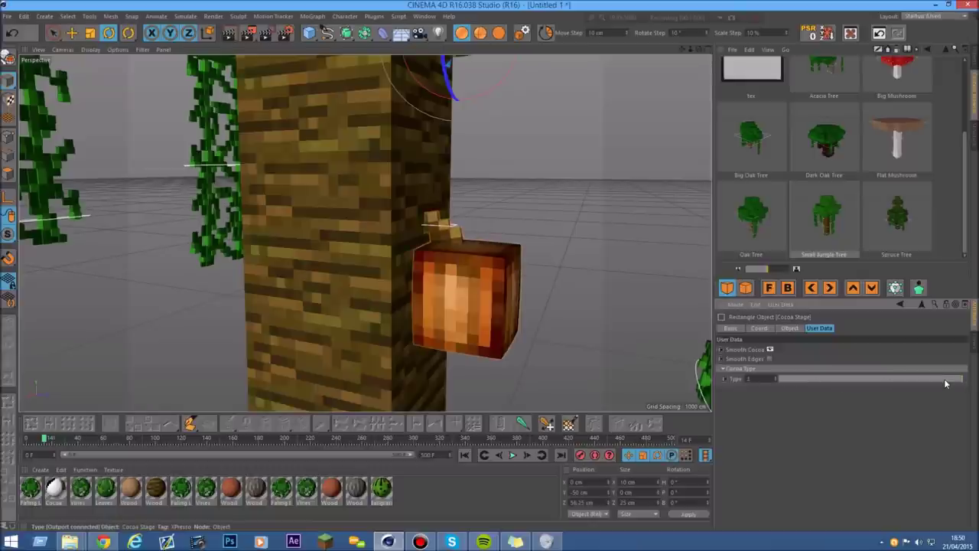
drag(701, 50, 612, 48)
scroll(366, 233, down, 1)
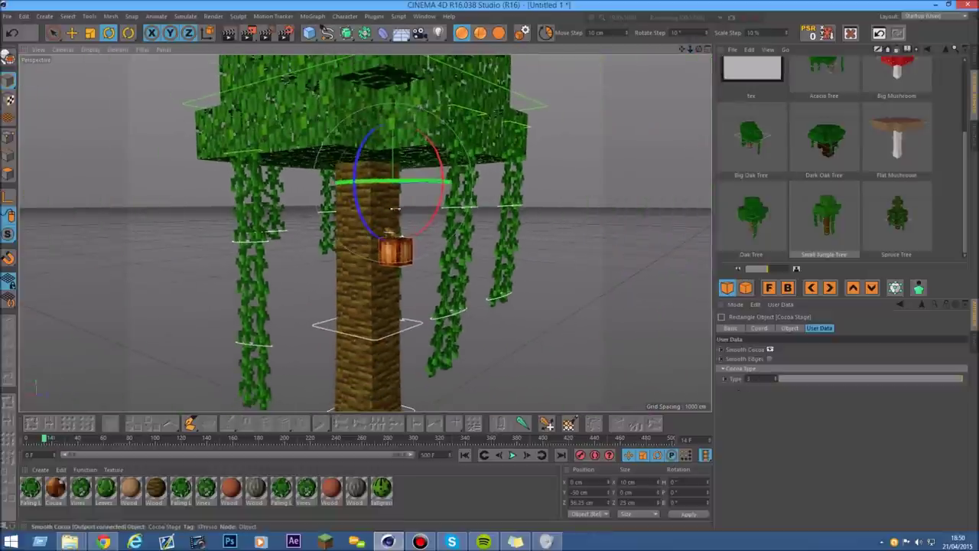
scroll(429, 207, up, 10)
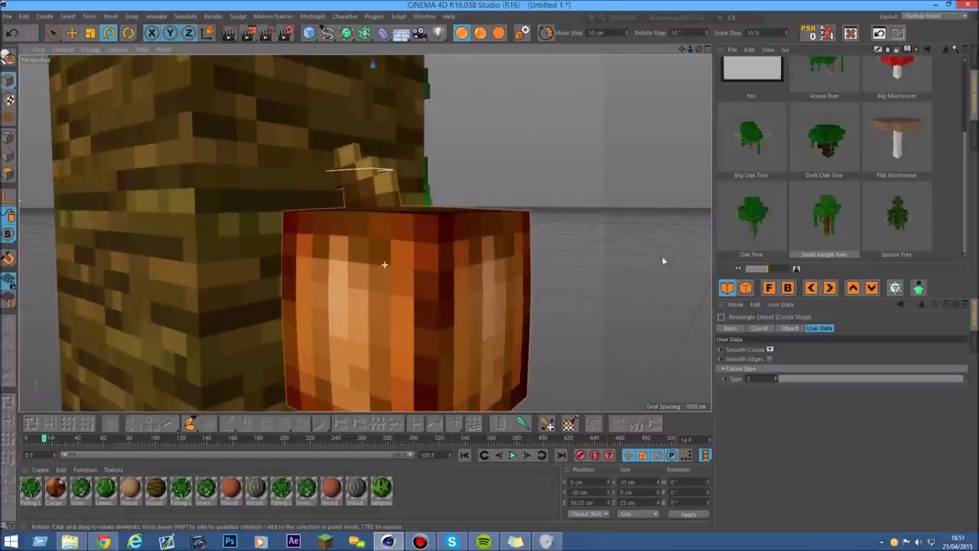
drag(699, 50, 721, 110)
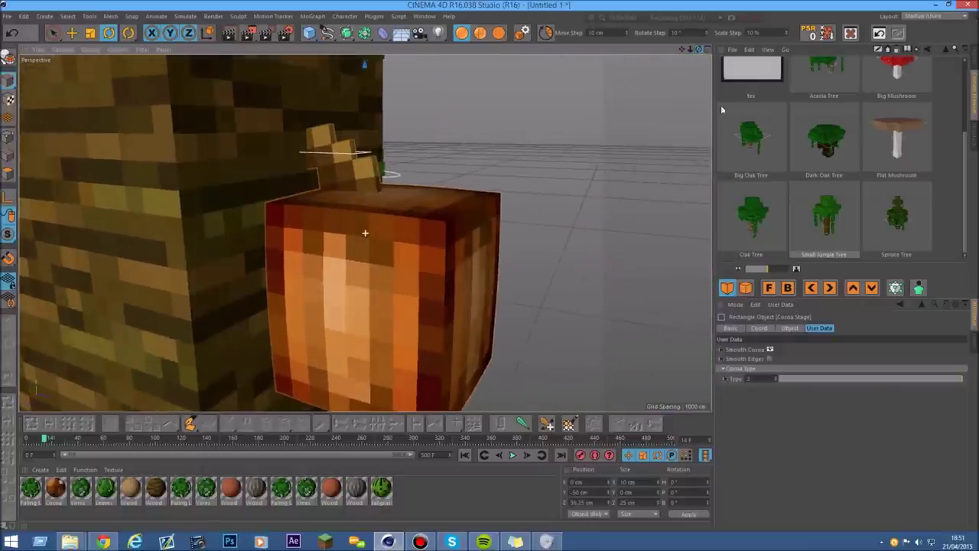
Step: Turn off Smooth Cocoa, enable Smooth Edges, and inspect the cocoa pod's edges
click(771, 349)
mouse_move(690, 49)
mouse_down()
mouse_move(665, 75)
mouse_move(697, 52)
mouse_move(678, 50)
mouse_move(692, 50)
mouse_up()
click(770, 359)
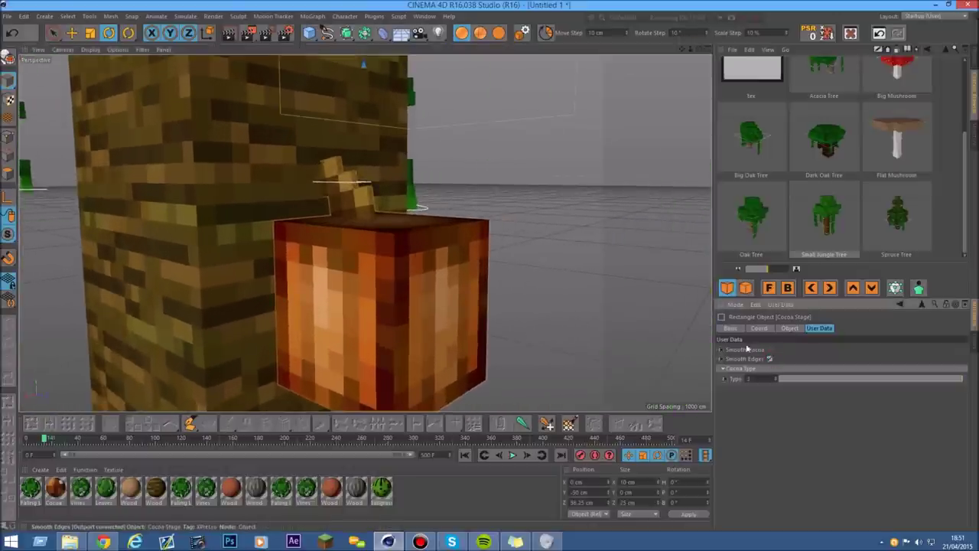
scroll(402, 241, up, 8)
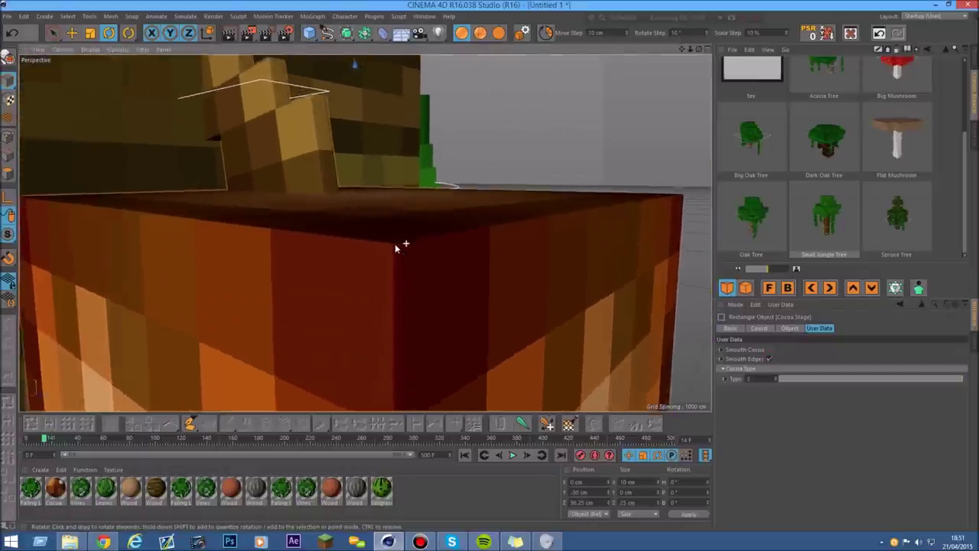
scroll(396, 245, down, 8)
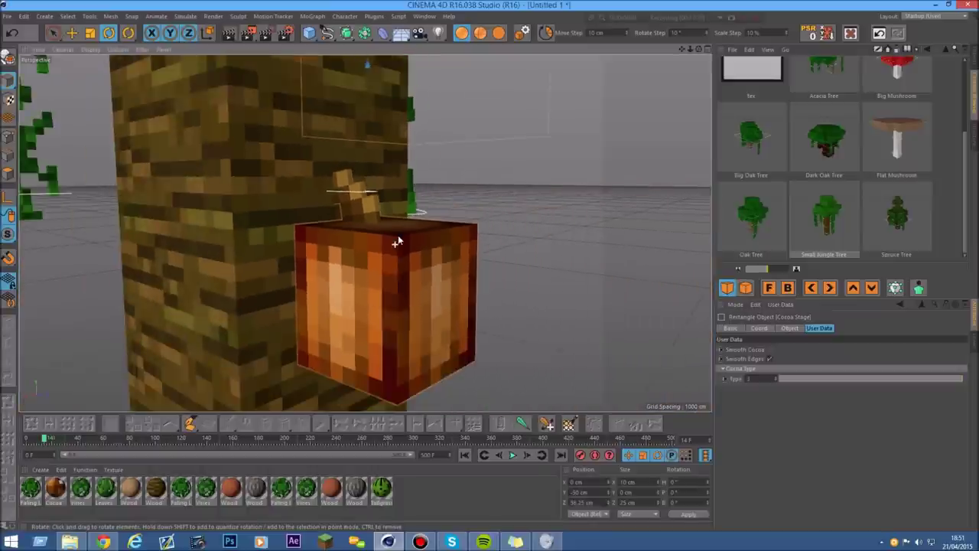
scroll(398, 238, up, 5)
scroll(397, 237, down, 5)
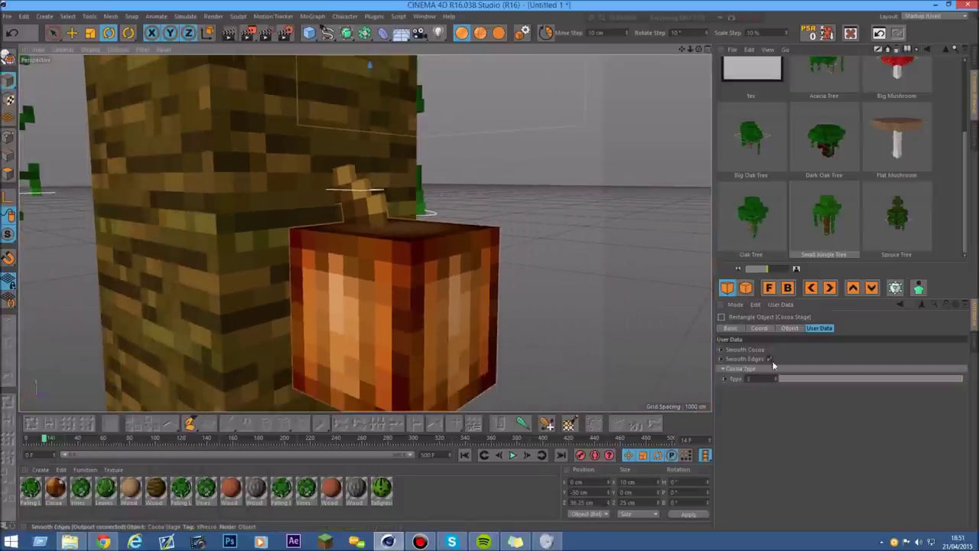
click(769, 359)
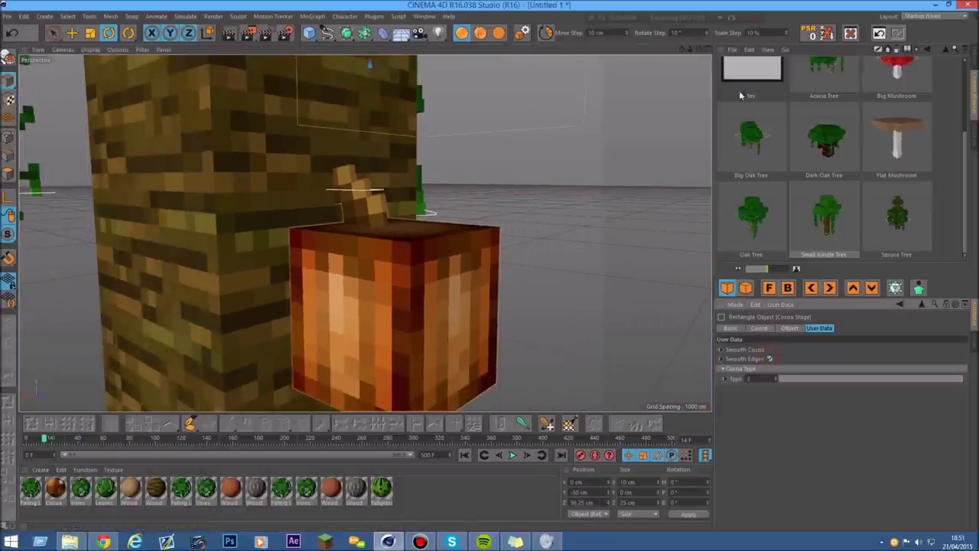
scroll(694, 135, down, 10)
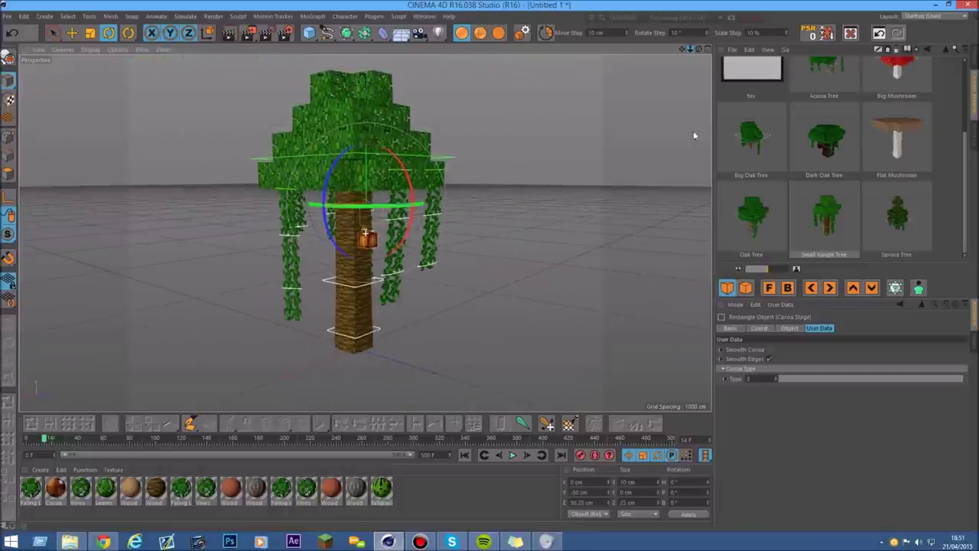
Step: Try out the jungle tree's rig by moving the canopy controller, undoing that move, and rotating the middle trunk controller
click(448, 161)
click(74, 33)
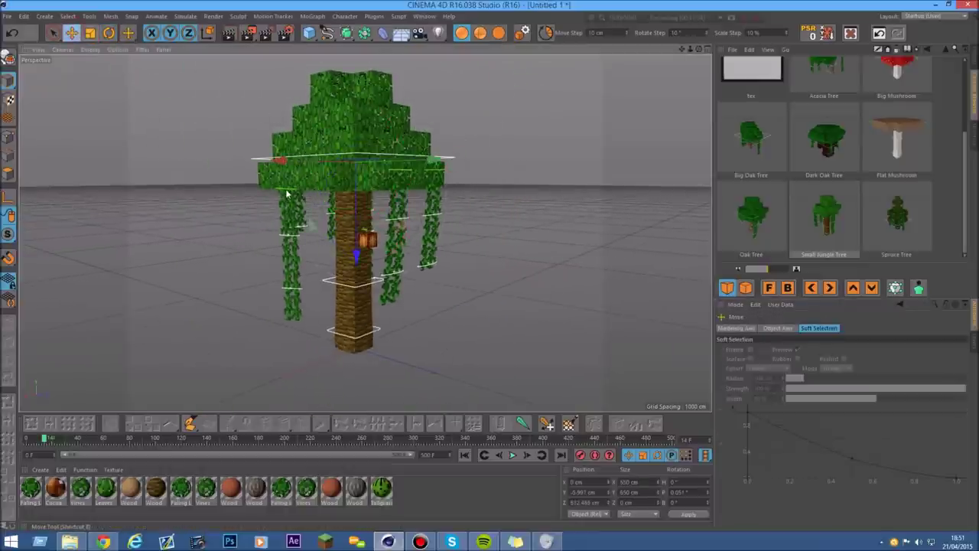
mouse_move(360, 162)
mouse_down()
mouse_move(360, 199)
mouse_move(362, 144)
mouse_move(362, 196)
mouse_move(362, 159)
mouse_up()
click(12, 32)
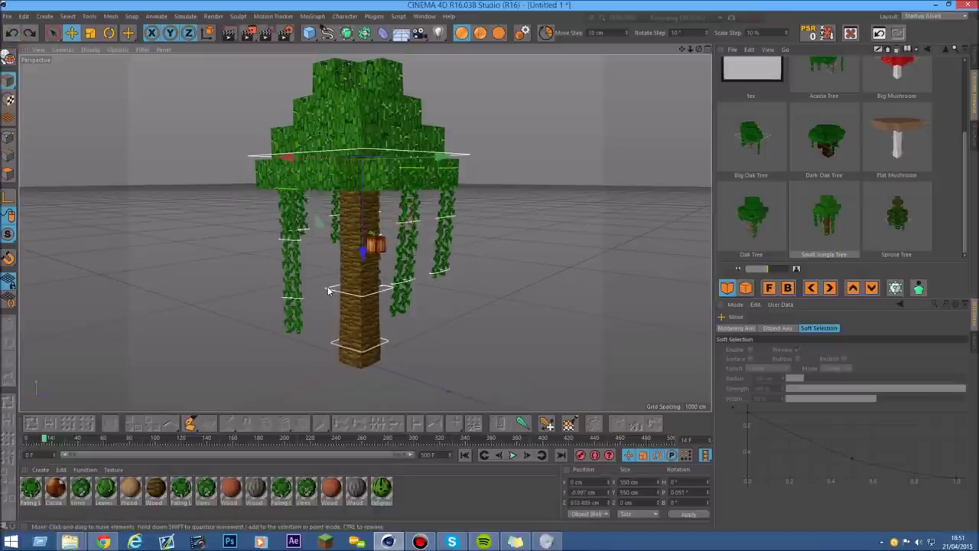
key(r)
mouse_move(359, 264)
mouse_down()
mouse_move(337, 264)
mouse_move(351, 263)
mouse_up()
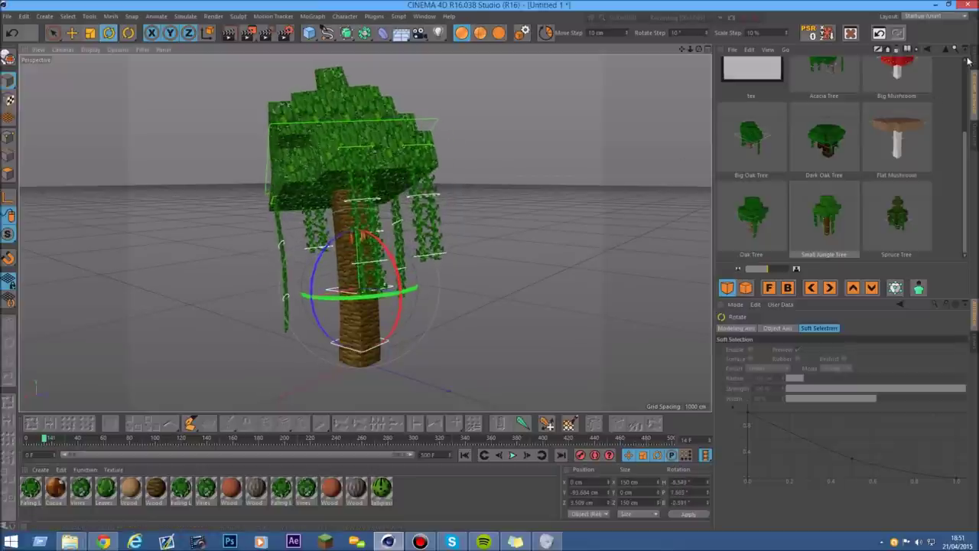
Step: Delete the jungle tree from the scene
click(970, 61)
drag(817, 168, 690, 43)
key(Delete)
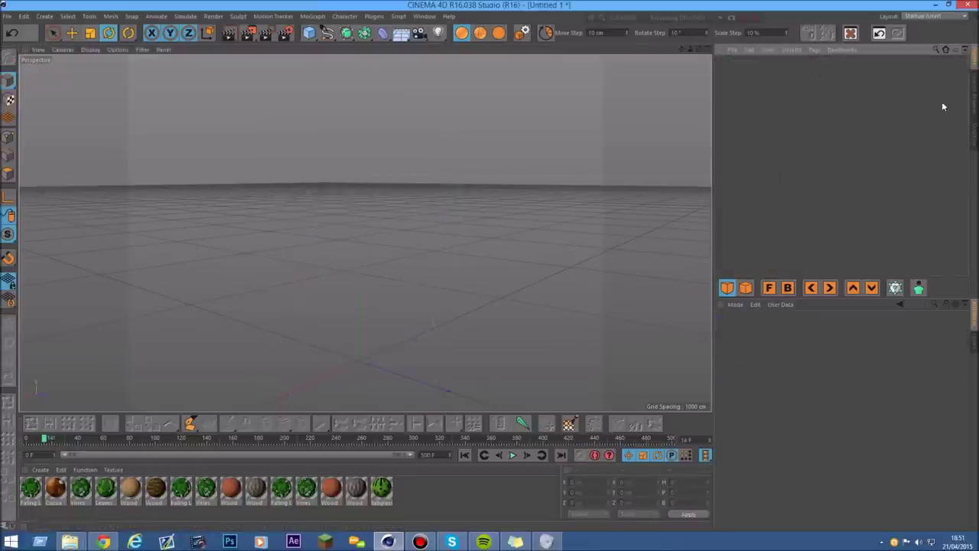
Step: Add the Big Mushroom preset from the content library to the empty scene
click(974, 100)
mouse_move(966, 172)
mouse_down()
mouse_move(960, 127)
mouse_move(964, 189)
mouse_up()
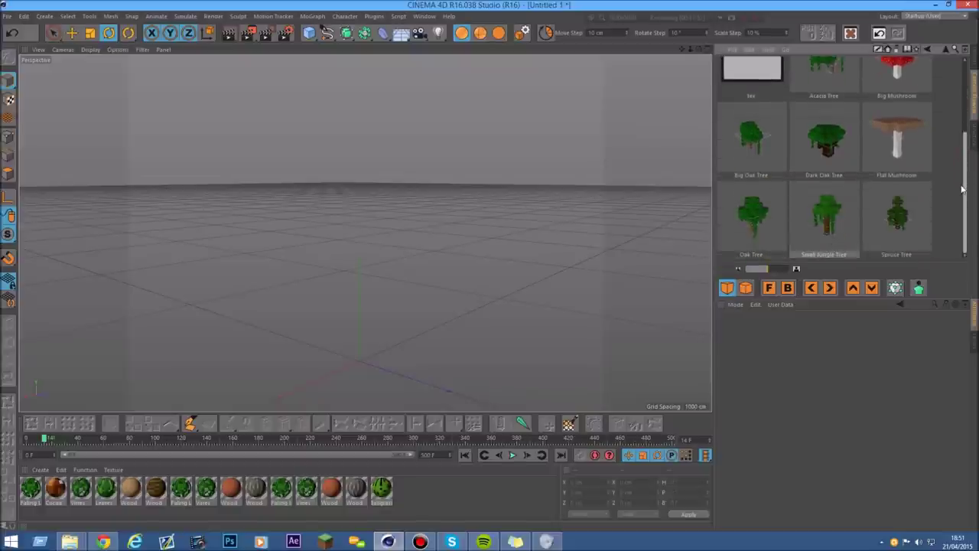
scroll(958, 168, up, 1)
double_click(897, 101)
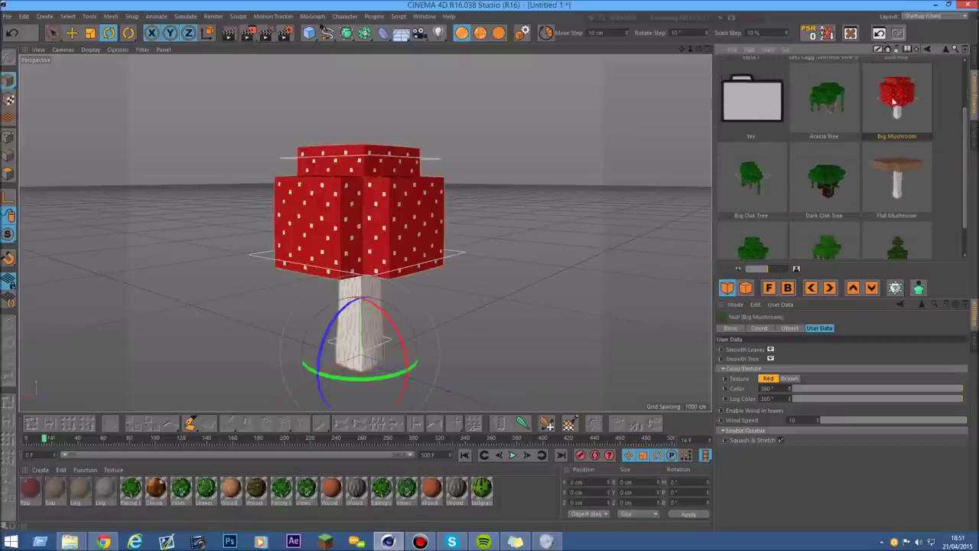
Step: Examine the Big Mushroom's settings and its middle controller from several angles
drag(683, 49, 696, 20)
click(515, 207)
click(502, 220)
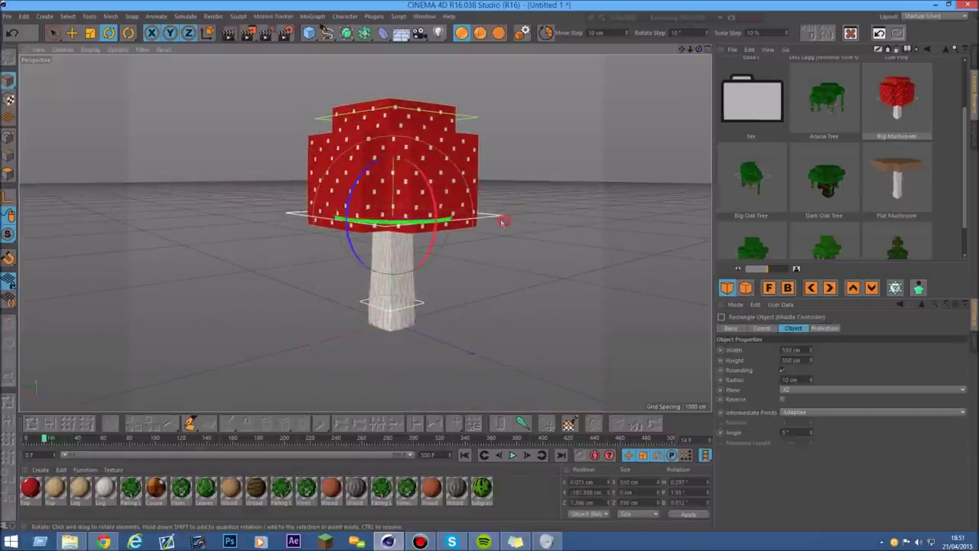
click(975, 59)
click(750, 63)
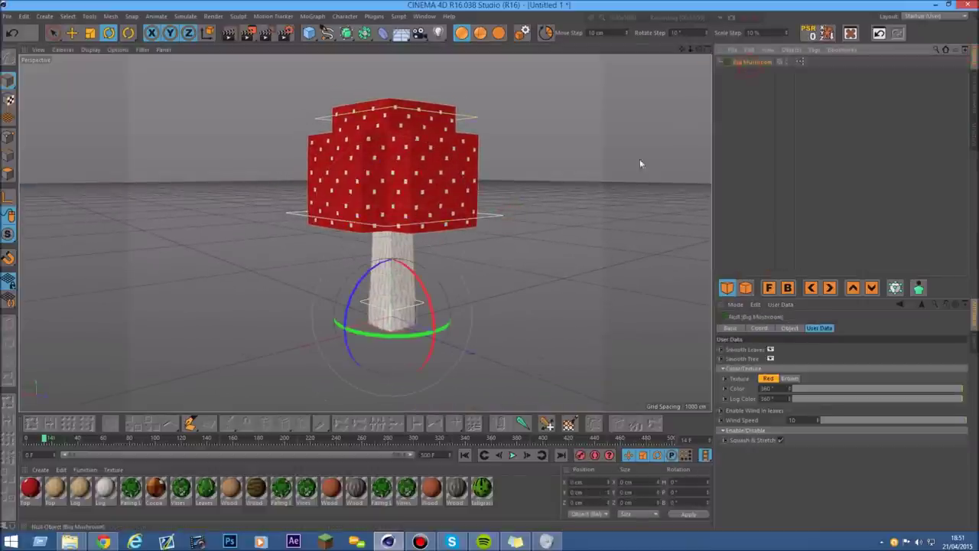
click(501, 221)
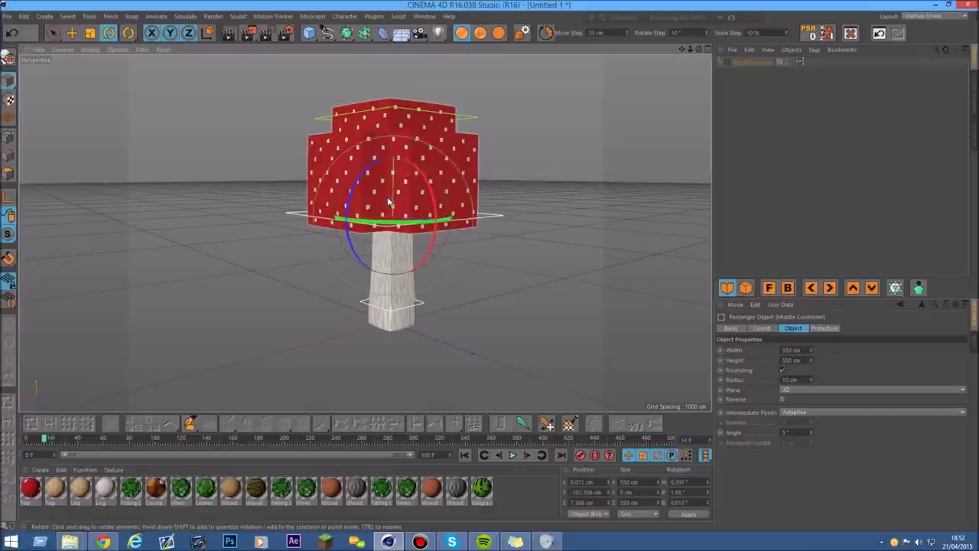
scroll(389, 200, up, 3)
mouse_move(691, 51)
mouse_down()
mouse_move(664, 50)
mouse_move(698, 30)
mouse_move(688, 12)
mouse_move(702, 55)
mouse_up()
scroll(339, 250, up, 4)
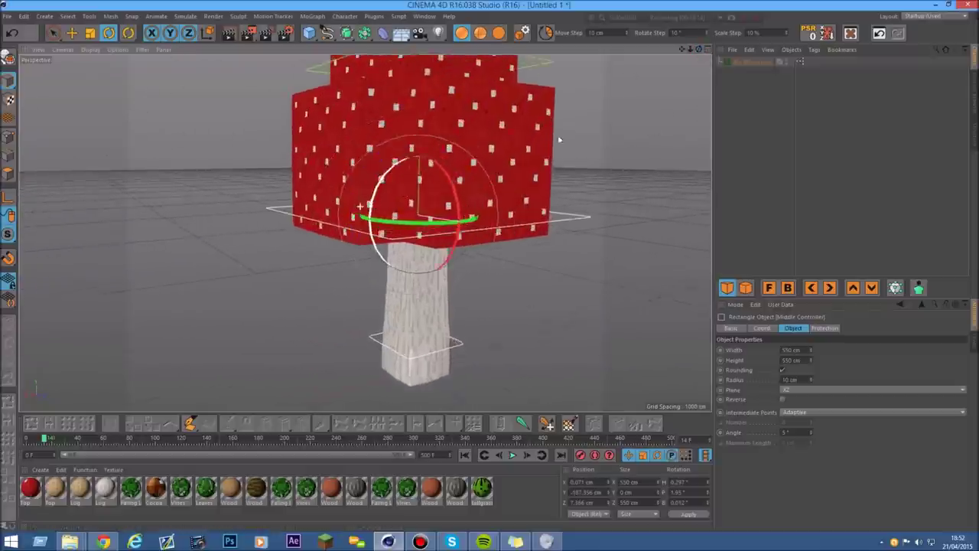
Step: Set the Big Mushroom's texture to Brown, comparing it with the Red option
click(738, 62)
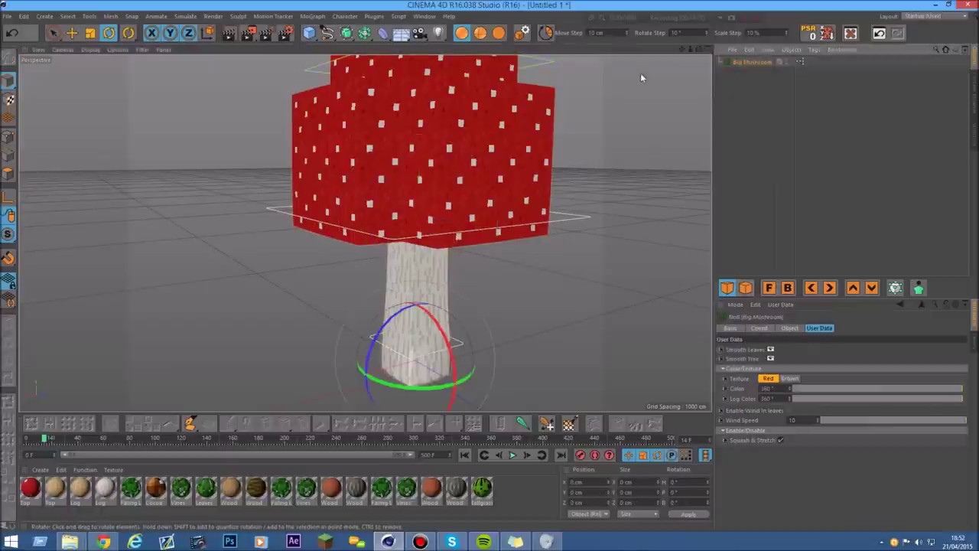
drag(693, 57, 698, 49)
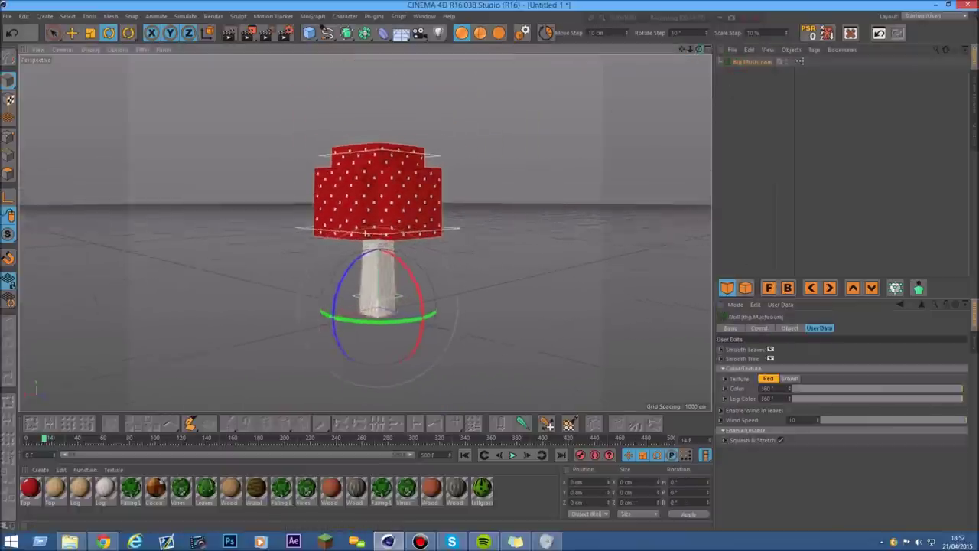
scroll(339, 194, up, 3)
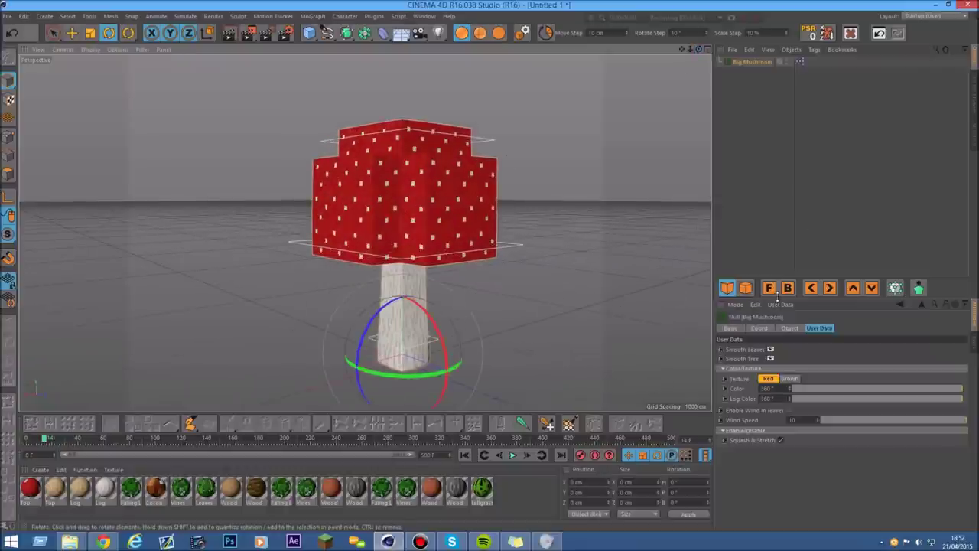
drag(692, 49, 688, 47)
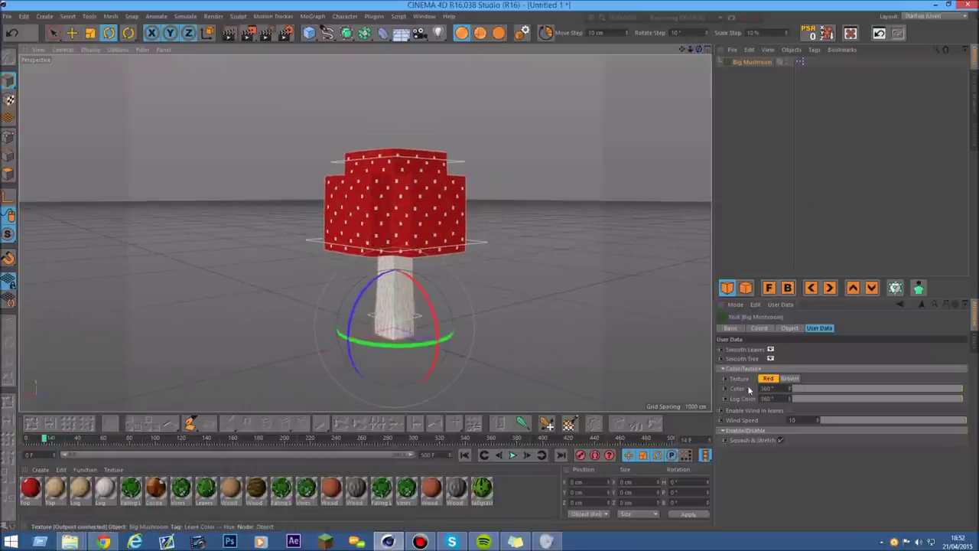
click(789, 377)
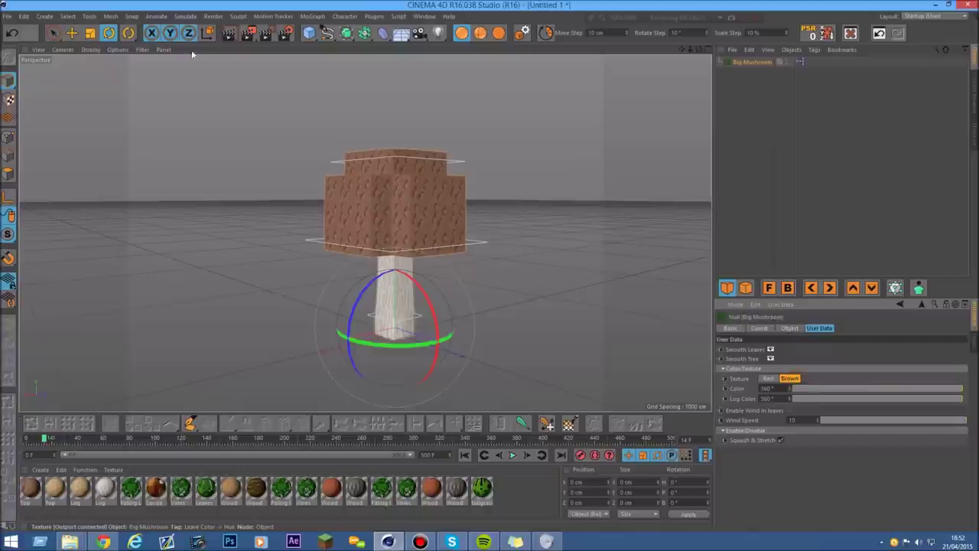
click(768, 378)
click(780, 378)
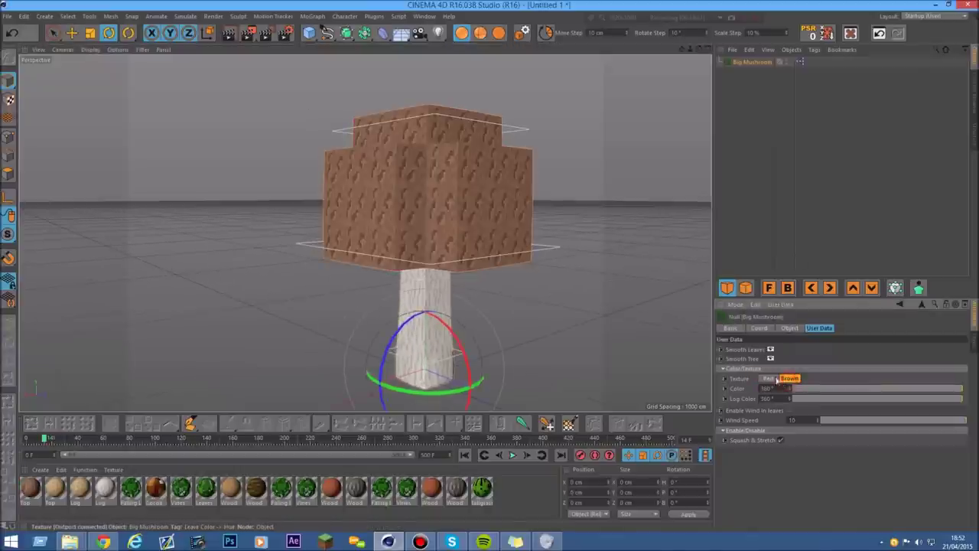
Step: Add the Flat Mushroom preset and move it along the Z axis so it stands beside the Big Mushroom
click(972, 111)
drag(922, 163, 557, 79)
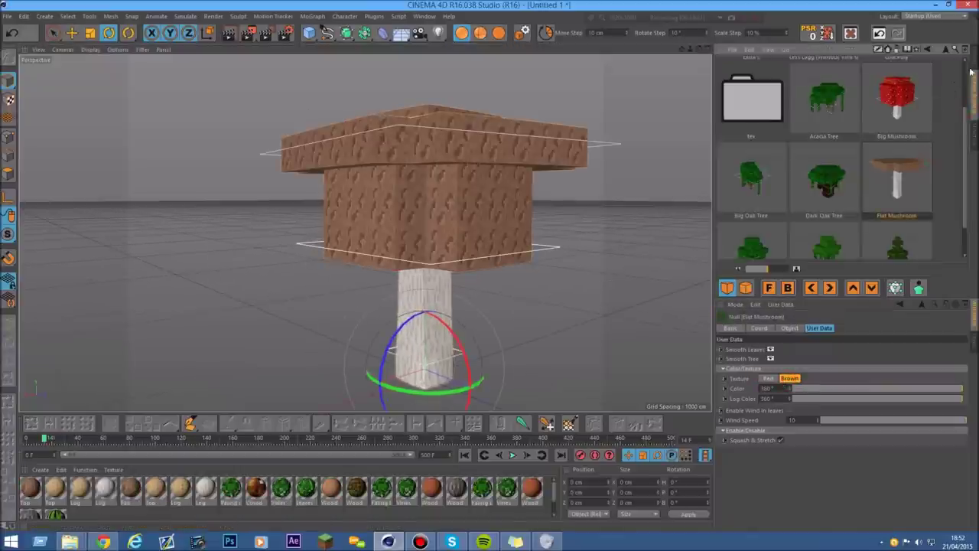
click(72, 32)
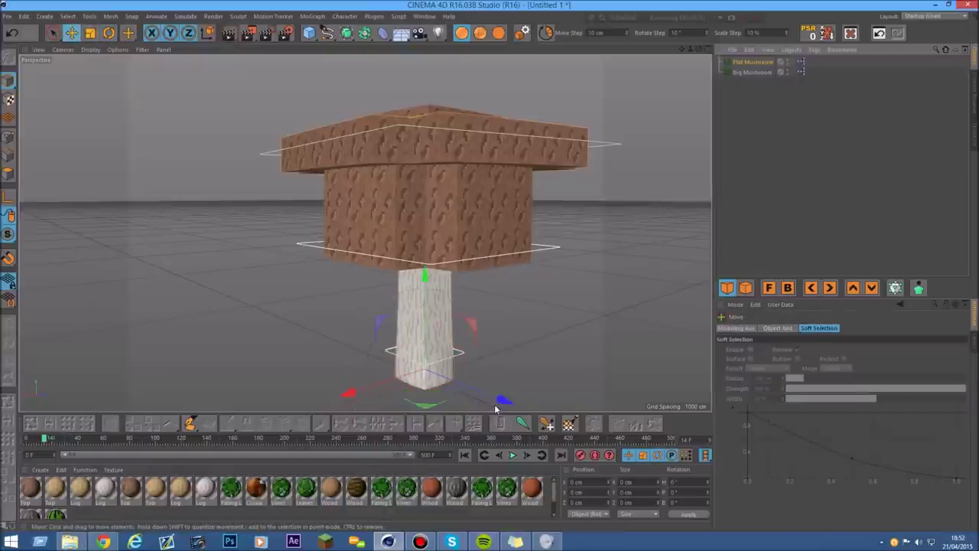
drag(502, 400, 324, 339)
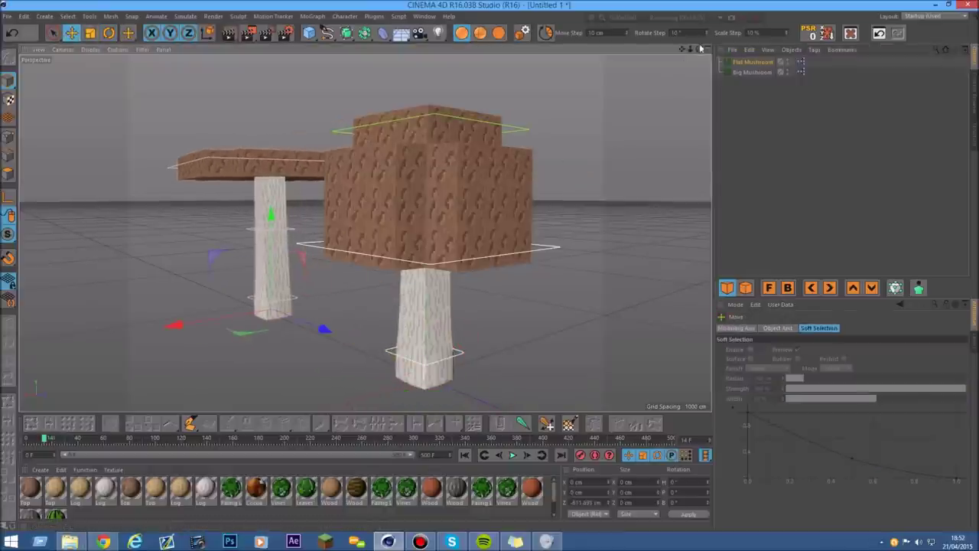
Step: Switch the Flat Mushroom's texture to Red and back to Brown
drag(698, 48, 732, 49)
click(757, 63)
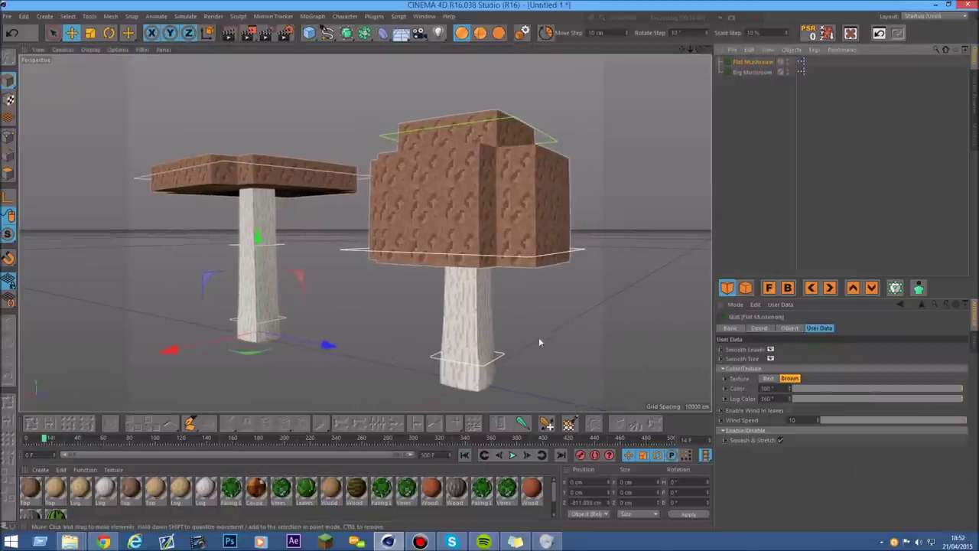
click(768, 379)
click(773, 380)
click(768, 379)
click(790, 379)
Step: Switch the Big Mushroom's texture between Red and Brown, ending on Brown
click(752, 72)
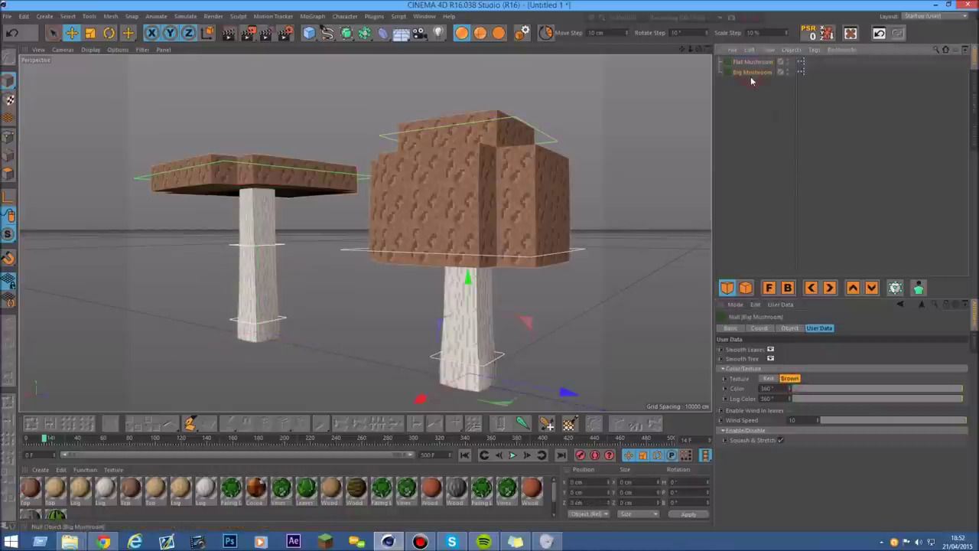
click(767, 379)
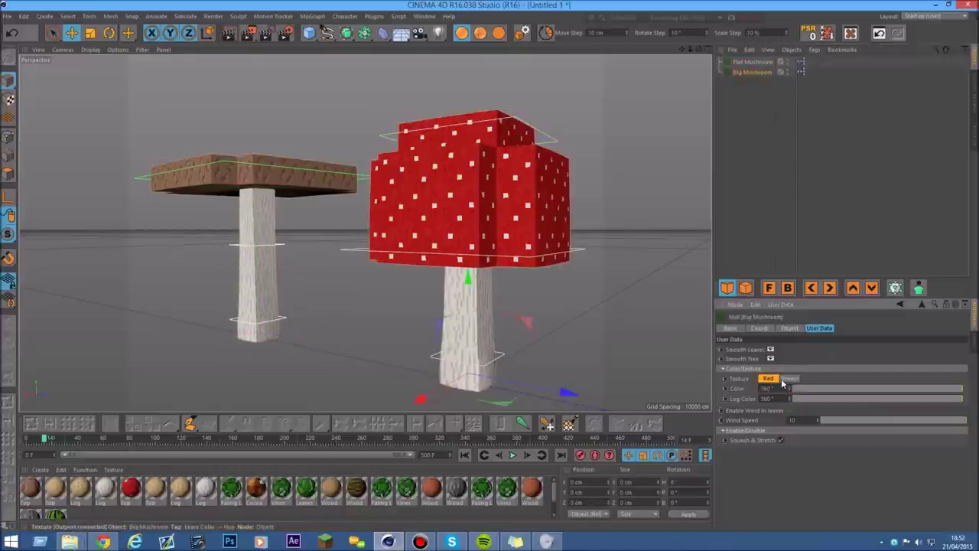
drag(699, 49, 700, 70)
click(791, 379)
click(768, 379)
click(789, 379)
Step: Set the Flat Mushroom's texture to Red
drag(698, 49, 713, 65)
click(746, 62)
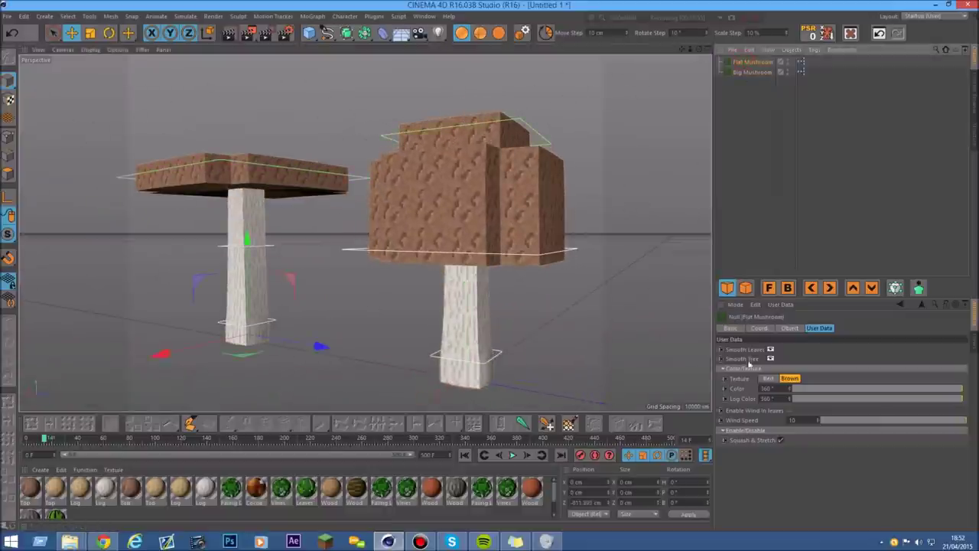
click(769, 379)
Step: Squash the Big Mushroom by lowering its cap controller, and lower the Flat Mushroom's cap with its own controller
click(388, 244)
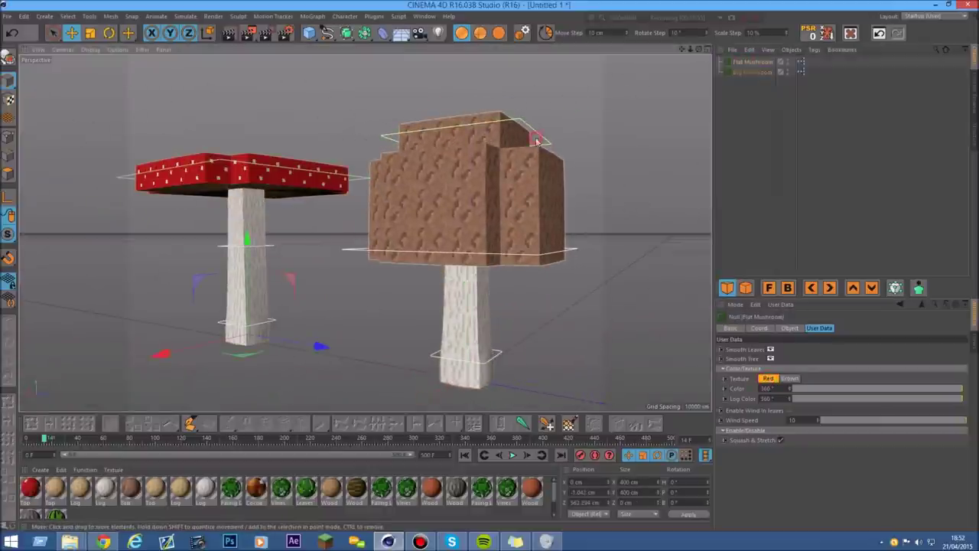
drag(484, 203, 344, 208)
click(364, 179)
drag(255, 209, 257, 235)
Step: Bend the Flat Mushroom's stem by rotating its middle controller so the cap tilts
click(276, 259)
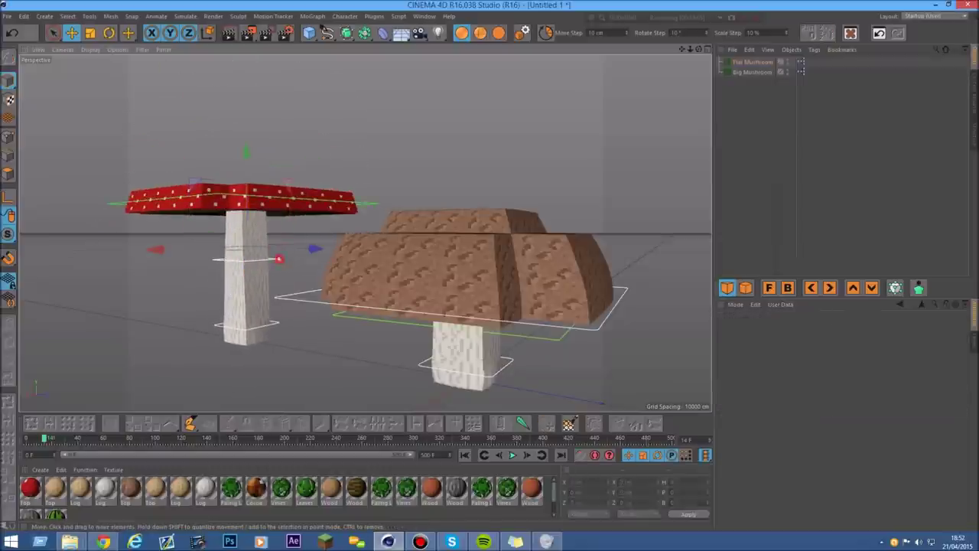
click(109, 32)
drag(245, 200, 238, 229)
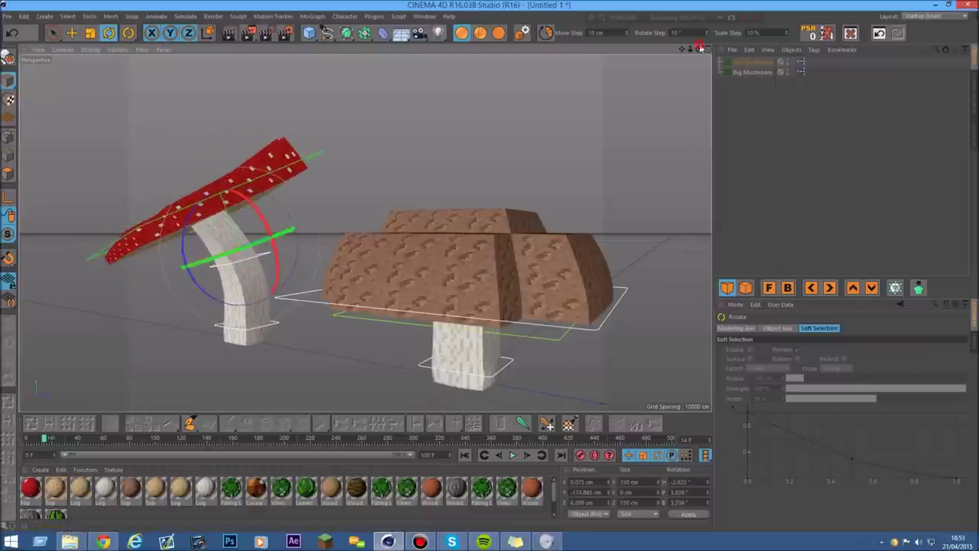
drag(699, 51, 700, 54)
Step: Delete both the Flat Mushroom and the Big Mushroom from the scene
drag(725, 135, 736, 40)
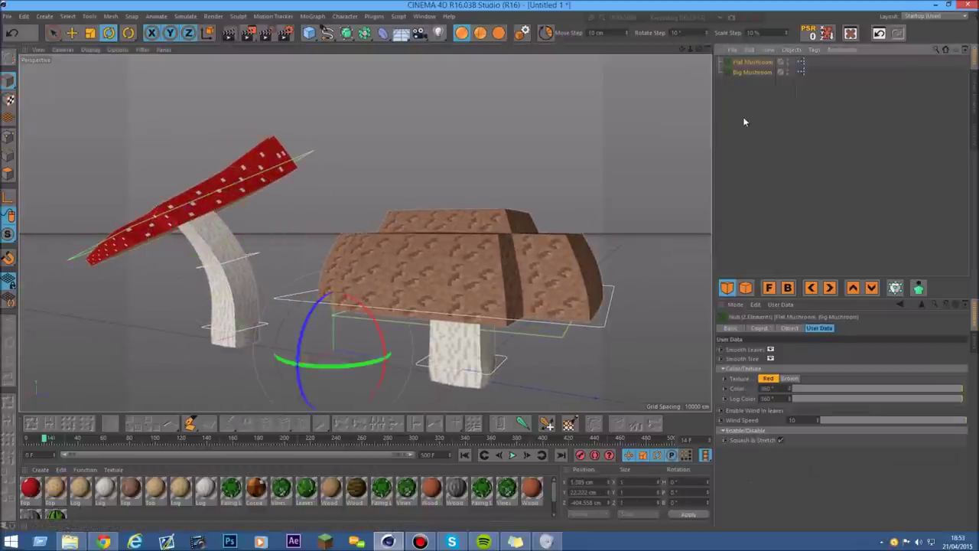
key(Delete)
click(976, 105)
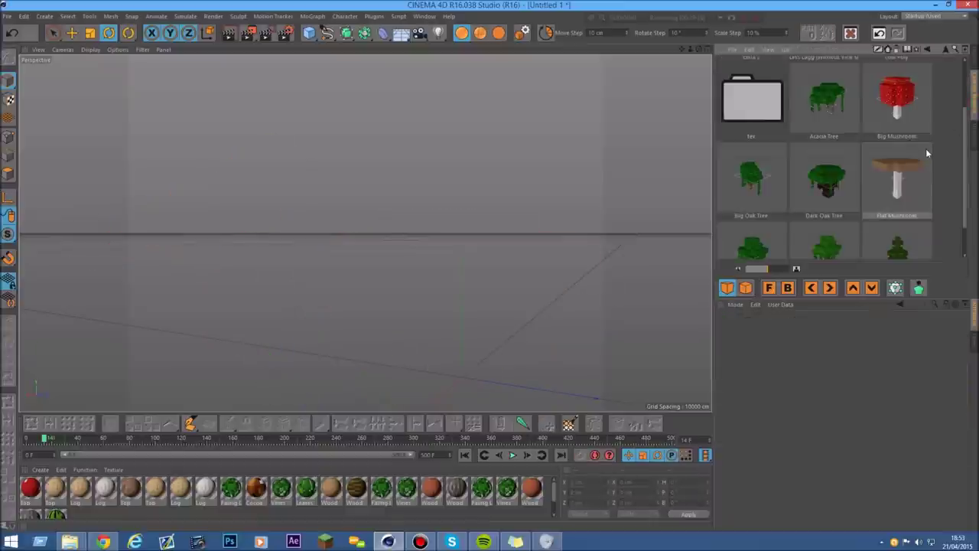
scroll(965, 191, down, 2)
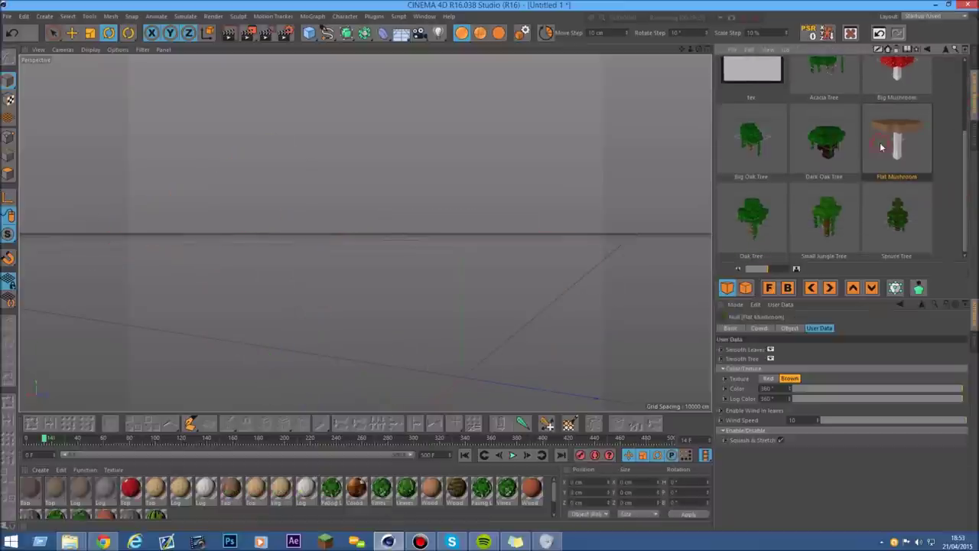
click(494, 245)
mouse_move(519, 233)
mouse_down()
mouse_move(502, 228)
mouse_move(497, 238)
mouse_move(505, 229)
mouse_up()
click(973, 65)
drag(767, 147, 713, 37)
key(Delete)
Step: Add the Acacia Tree preset and move it backwards along the Z axis to start a row of models
click(970, 104)
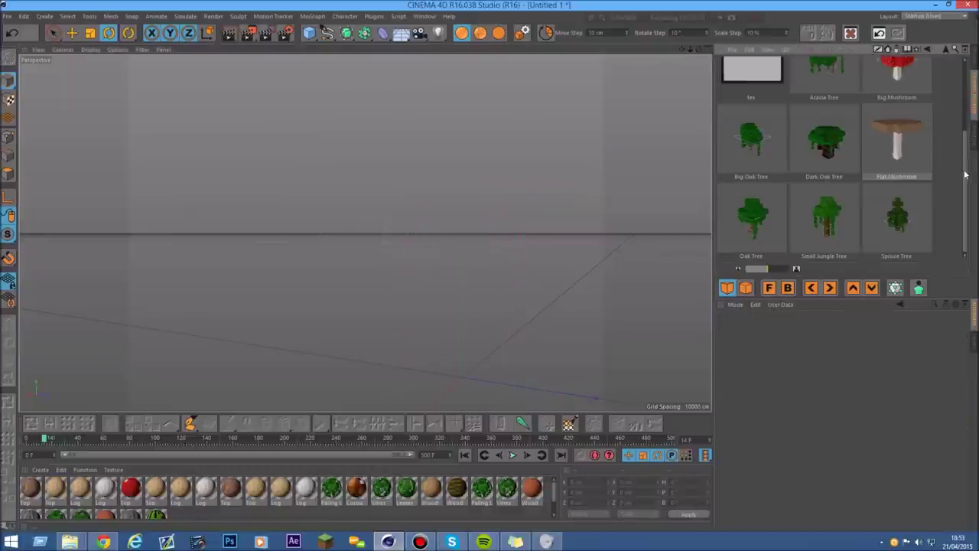
scroll(965, 175, up, 1)
click(830, 95)
click(73, 33)
drag(509, 378, 245, 381)
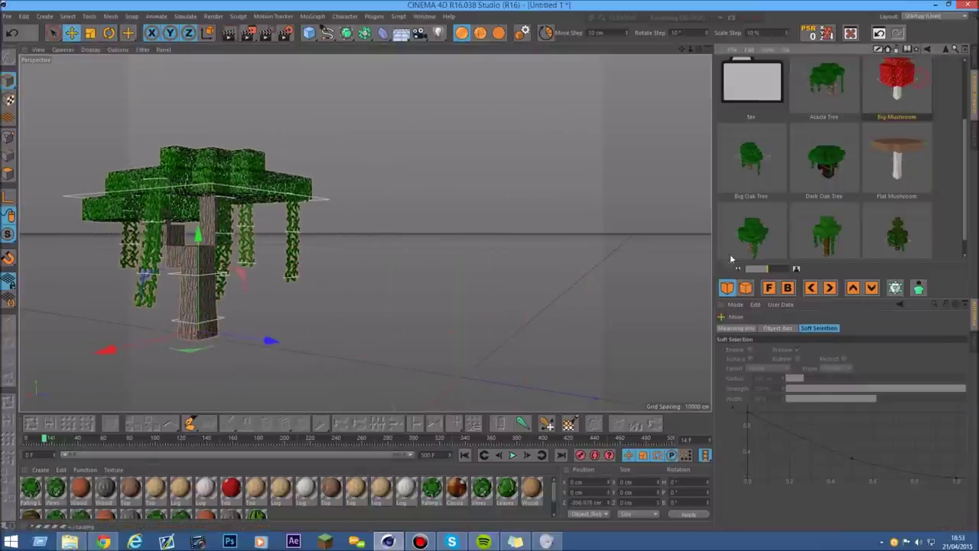
Step: Add the Big Mushroom preset and move it about -262 cm along Z, beside the Acacia Tree
drag(563, 388, 463, 382)
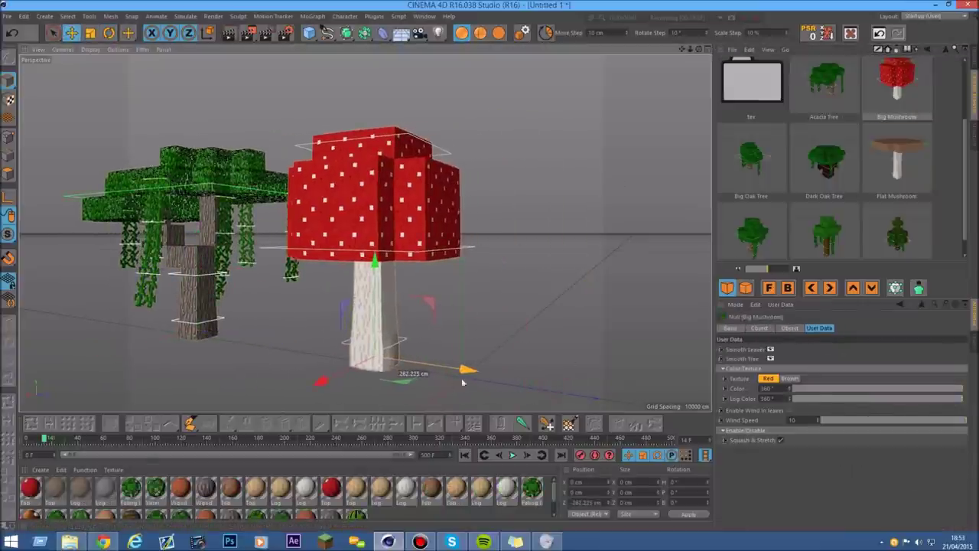
Step: Add the Big Oak Tree preset and move it along the Z axis so it stands beside the Big Mushroom
double_click(756, 160)
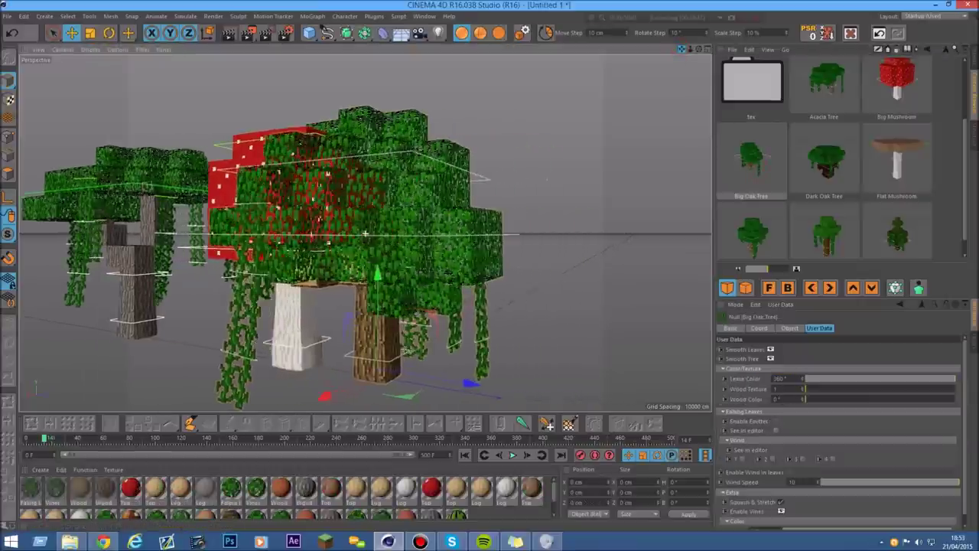
drag(681, 49, 681, 51)
drag(421, 344, 546, 374)
drag(698, 49, 688, 49)
Step: Place the Dark Oak Tree preset beyond the Big Oak Tree along the Z axis and set its wood texture to 5
click(839, 167)
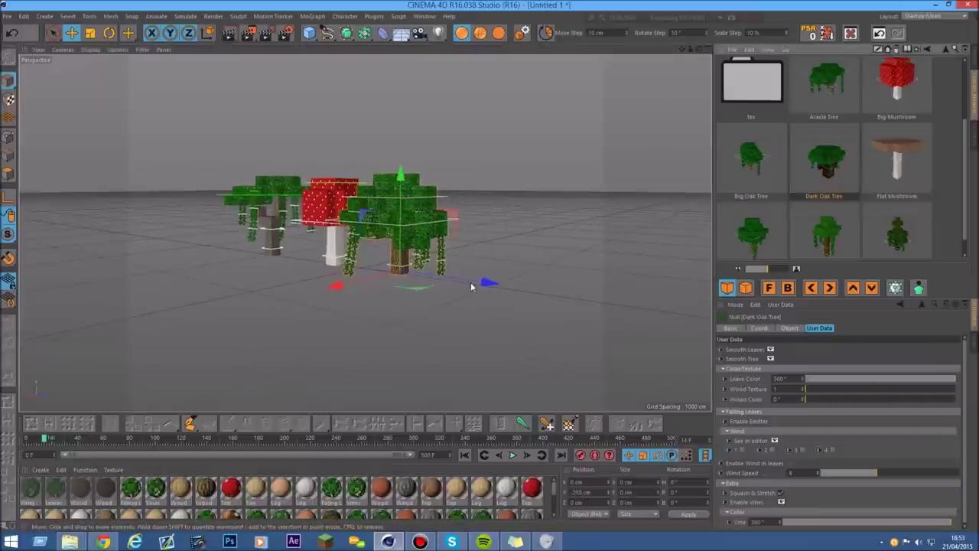
drag(466, 283, 582, 297)
drag(852, 388, 970, 391)
scroll(560, 223, up, 2)
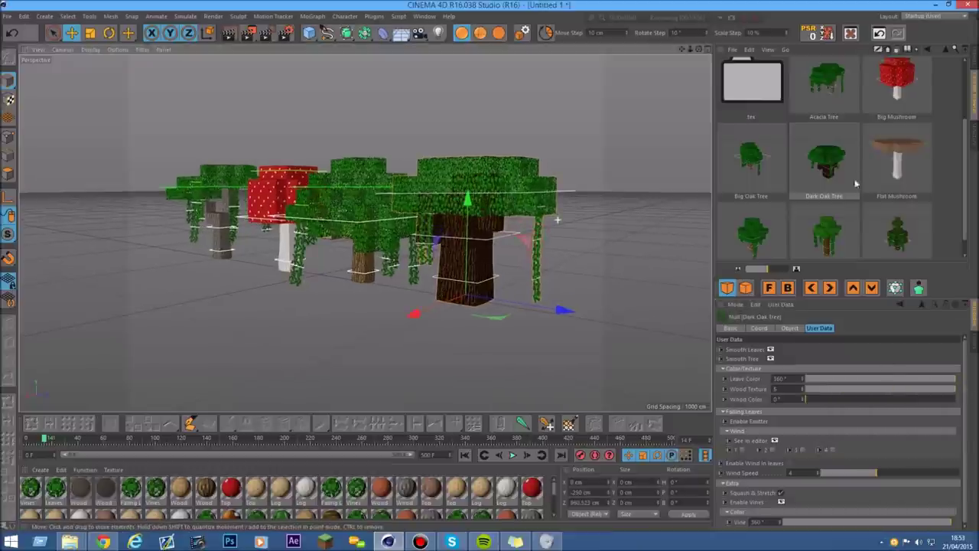
Step: Add the Flat Mushroom preset and move it along the Z axis past the Dark Oak Tree
double_click(895, 159)
drag(681, 50, 590, 50)
drag(404, 286, 555, 304)
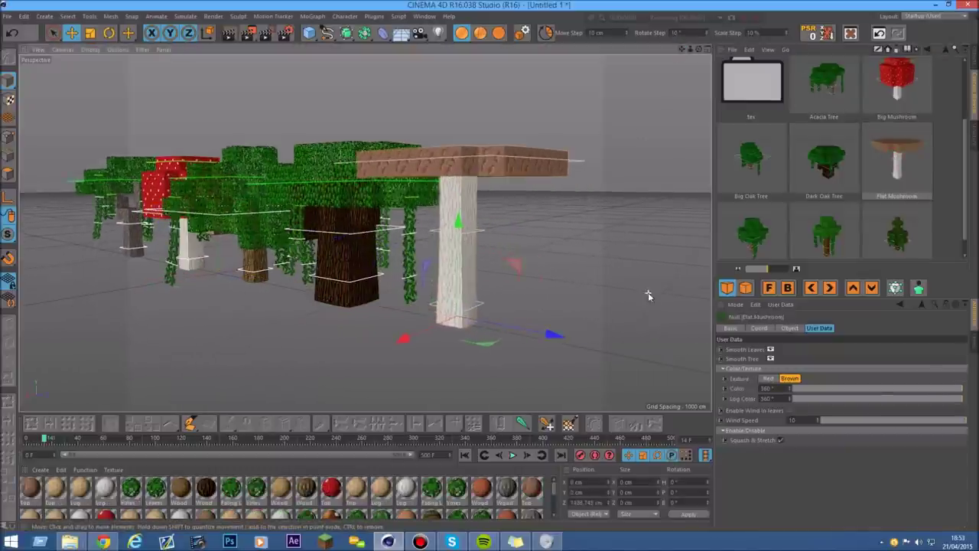
Step: Add the Oak Tree preset and move it along the Z axis to about 2015 cm, beyond the Flat Mushroom
scroll(648, 293, up, 2)
scroll(862, 189, down, 1)
click(751, 218)
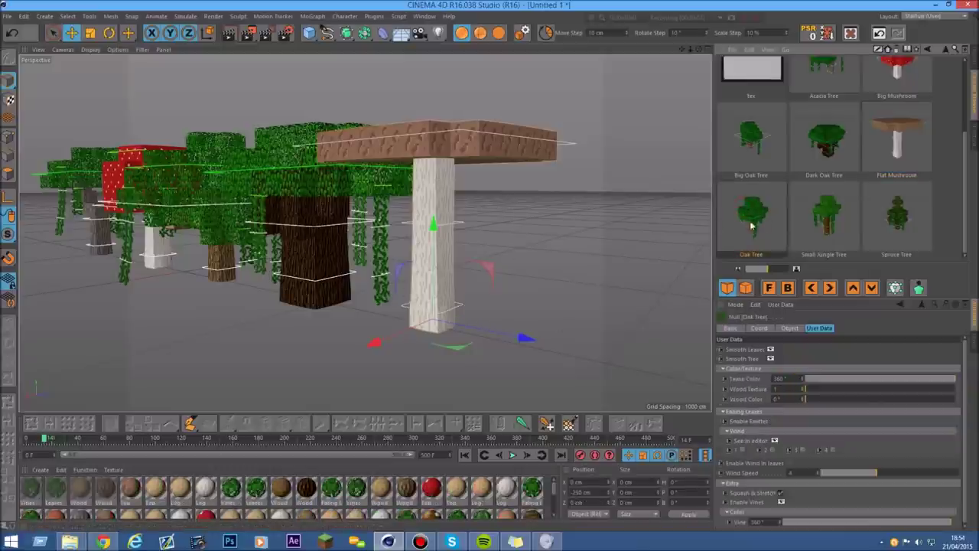
drag(239, 276, 710, 392)
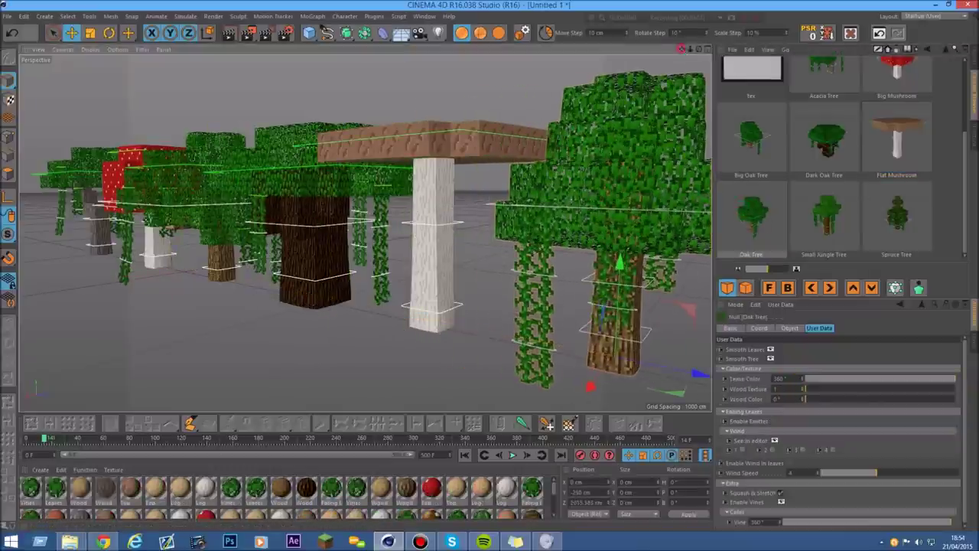
Step: Bend the Oak Tree by rotating the Base Controller on its trunk so the whole tree leans
key(o)
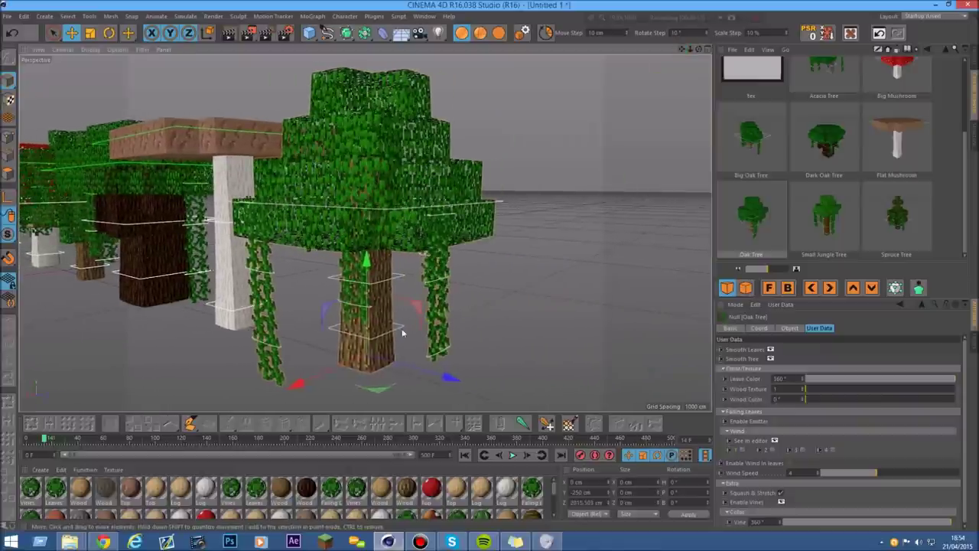
click(403, 326)
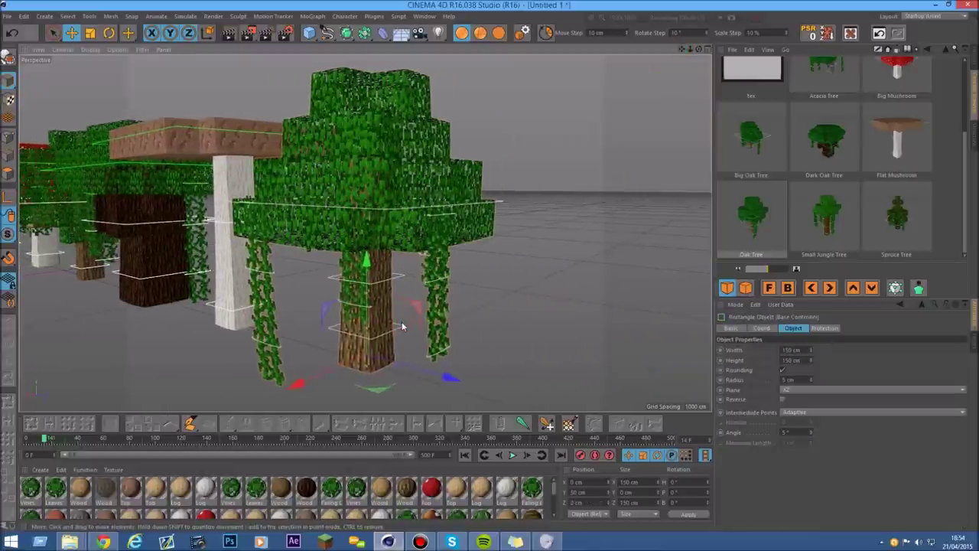
click(108, 33)
drag(373, 288, 374, 293)
Step: Add the Small Jungle Tree preset and move it along the Z axis beyond the leaning Oak Tree
double_click(823, 228)
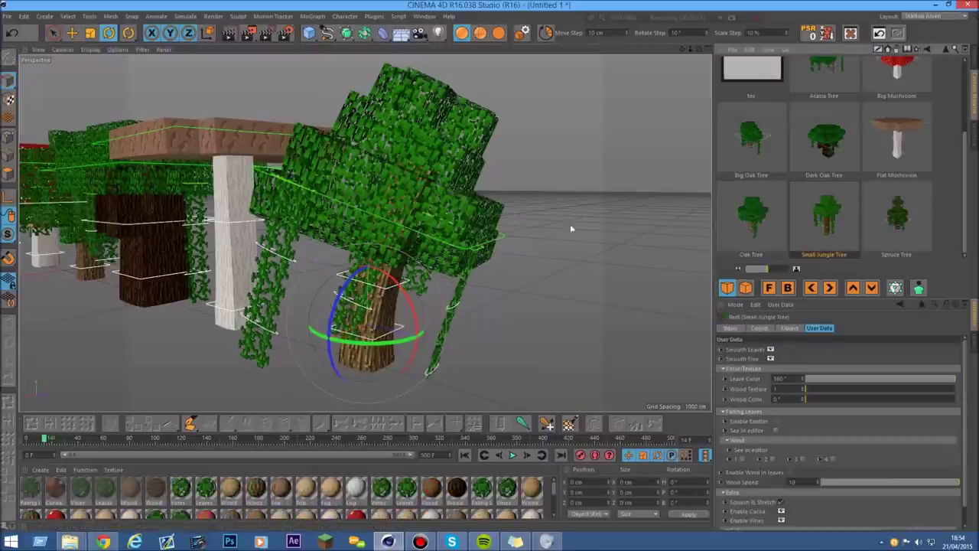
scroll(531, 225, down, 1)
click(72, 33)
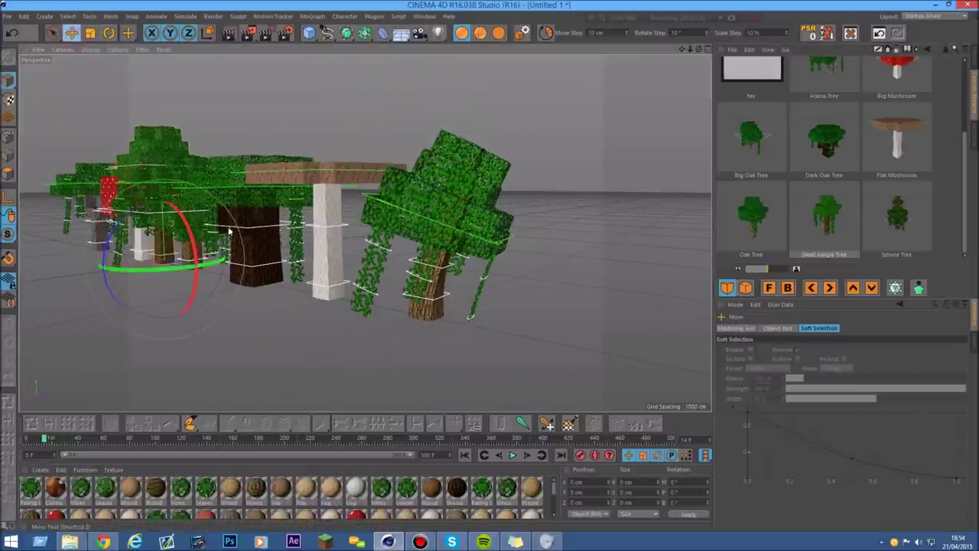
drag(403, 319, 582, 49)
Step: Select the Small Jungle Tree's Circle_2 vine controller and shift it slightly
drag(698, 50, 694, 47)
scroll(451, 258, up, 1)
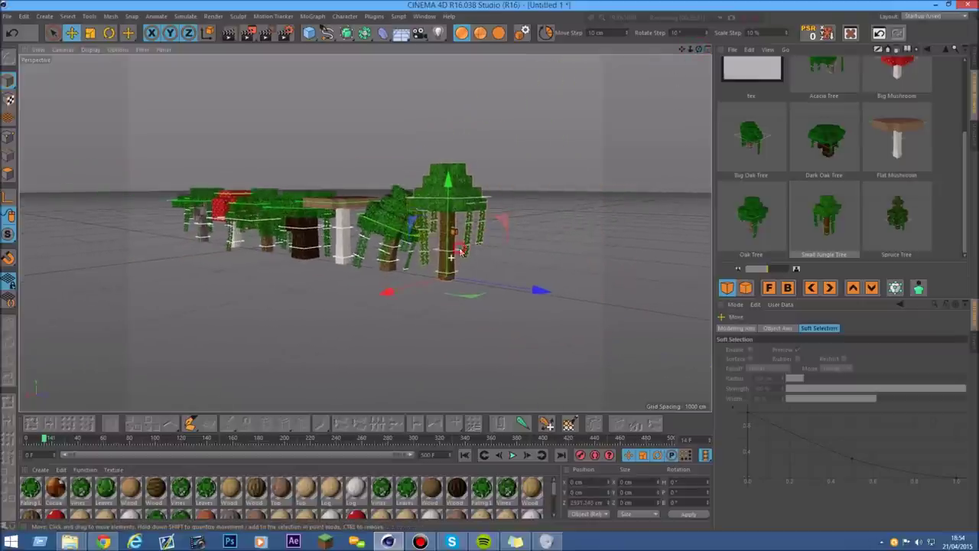
click(459, 254)
scroll(459, 254, up, 4)
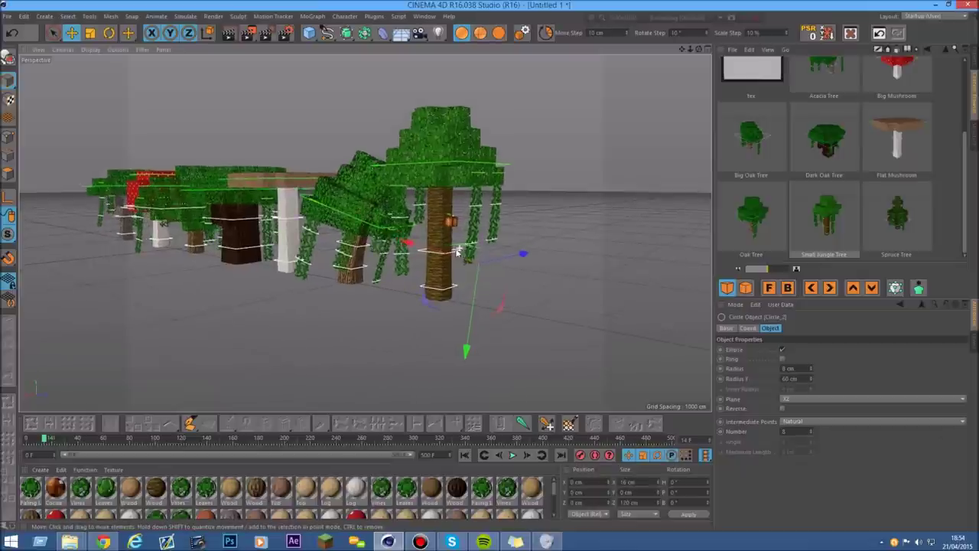
drag(419, 255, 426, 255)
drag(692, 48, 434, 112)
scroll(433, 114, up, 3)
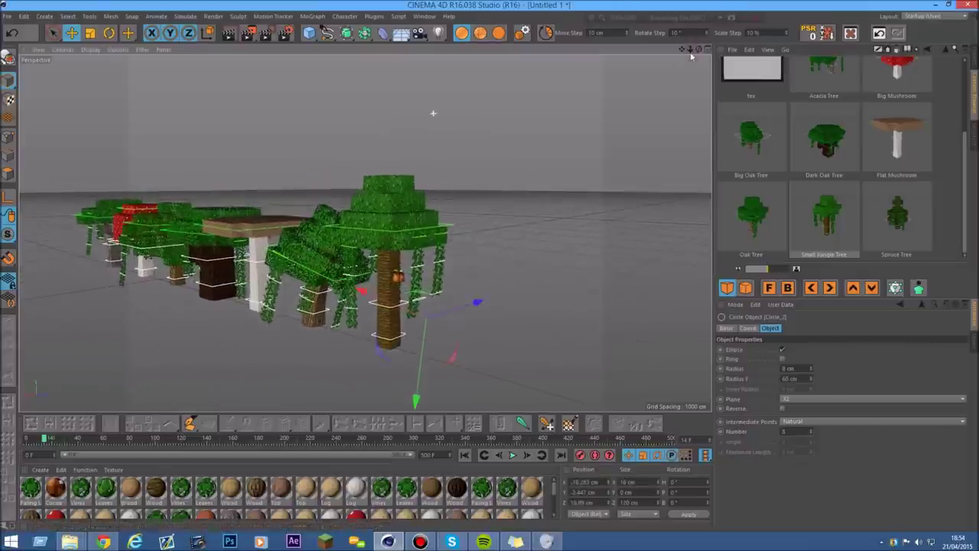
drag(690, 50, 606, 118)
alt+right_drag(374, 272, 440, 244)
alt+drag(441, 236, 439, 236)
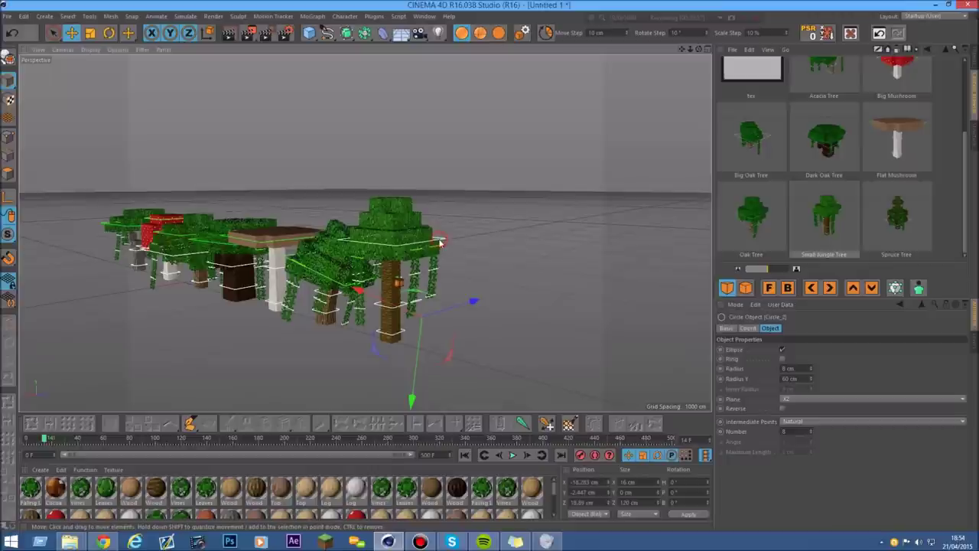
click(439, 242)
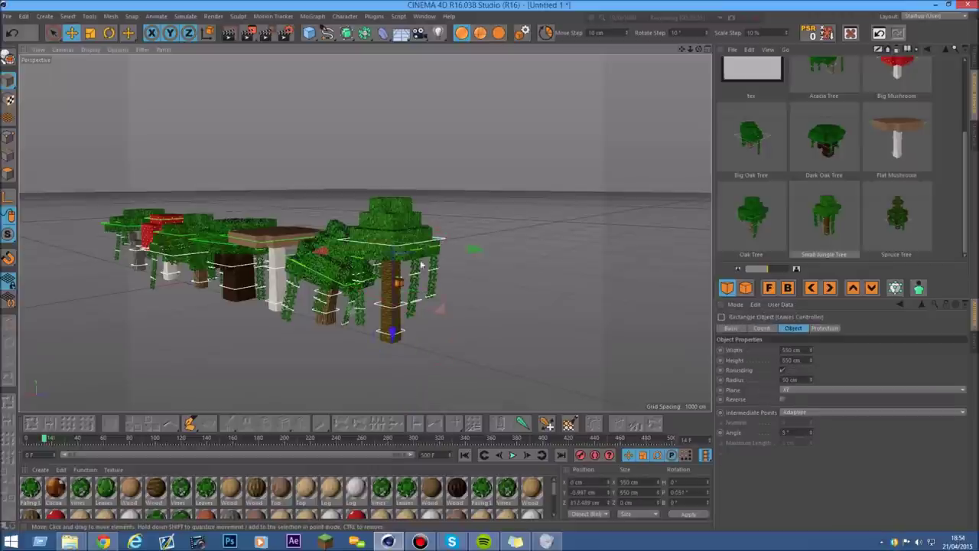
mouse_move(397, 285)
mouse_down()
mouse_move(404, 270)
mouse_move(405, 291)
mouse_up()
click(13, 34)
Step: Bend the Small Jungle Tree's trunk by rotating its Middle Controller
alt+right_drag(380, 326, 387, 310)
scroll(379, 302, up, 3)
click(374, 297)
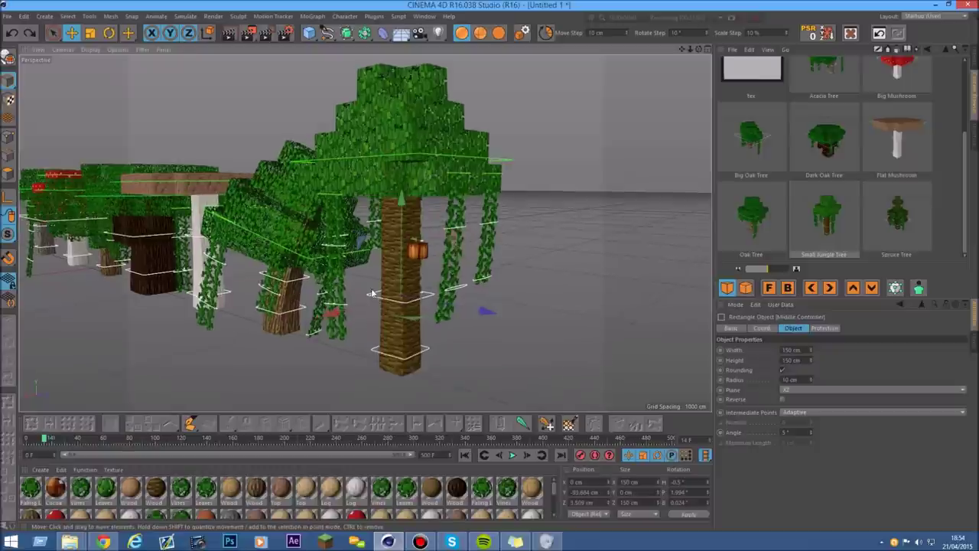
click(109, 32)
drag(451, 289, 420, 293)
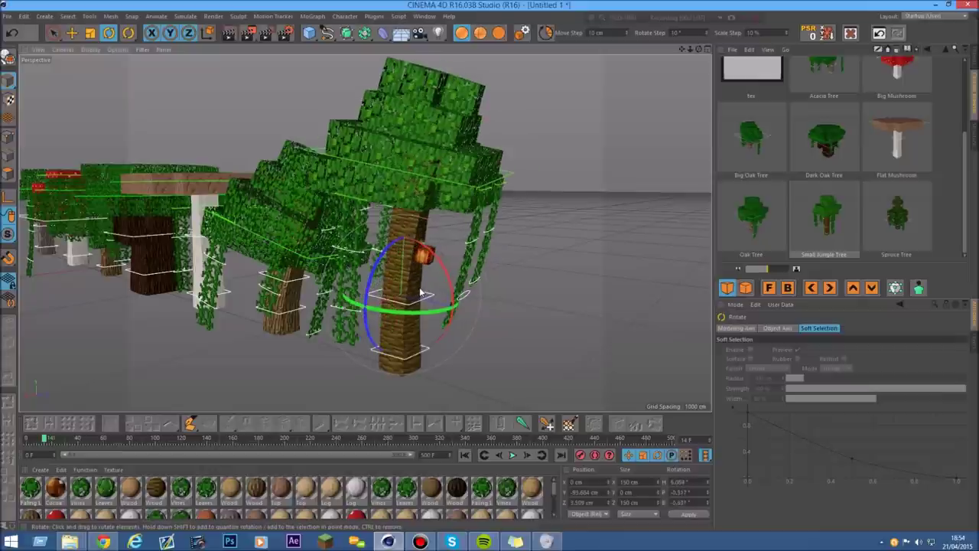
scroll(422, 241, up, 1)
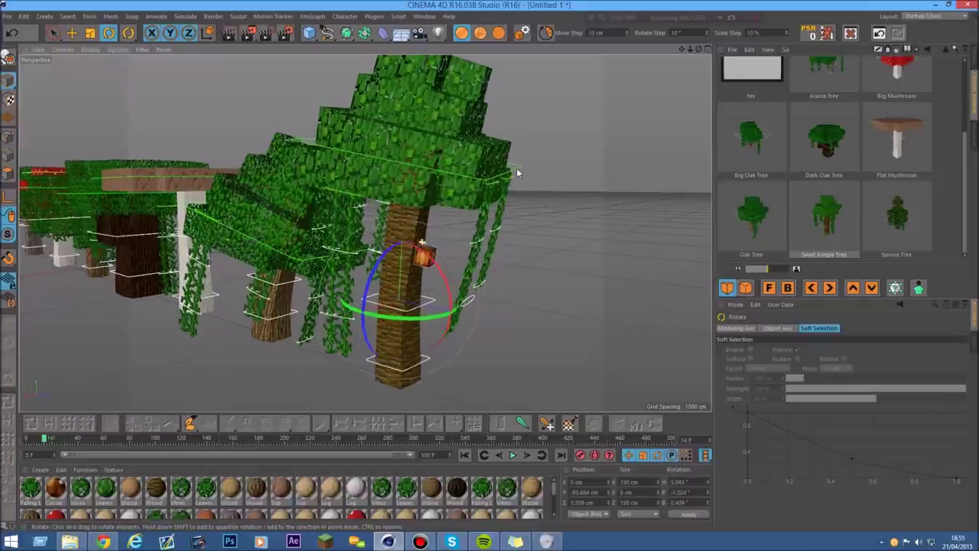
Step: Tilt the Small Jungle Tree's foliage by rotating its Leaves Controller
click(517, 167)
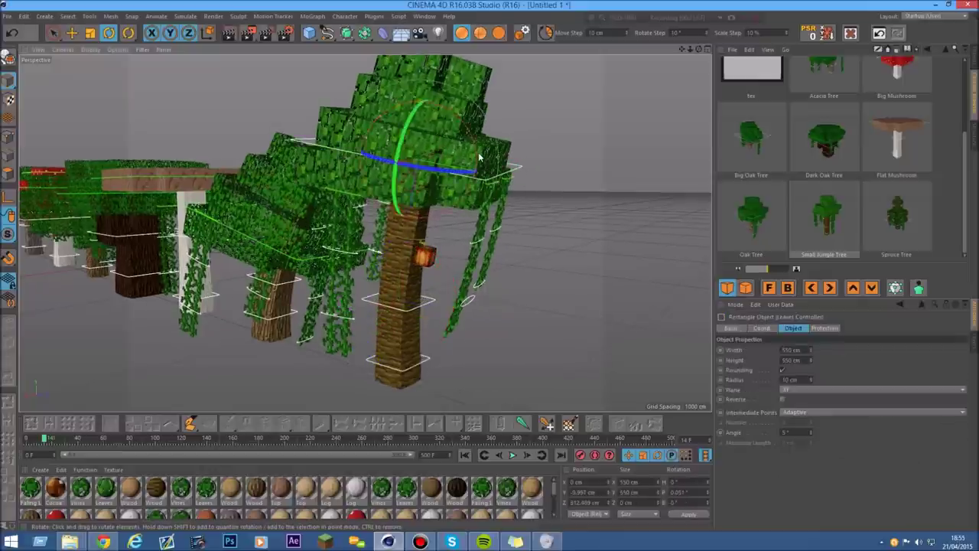
drag(472, 153, 434, 133)
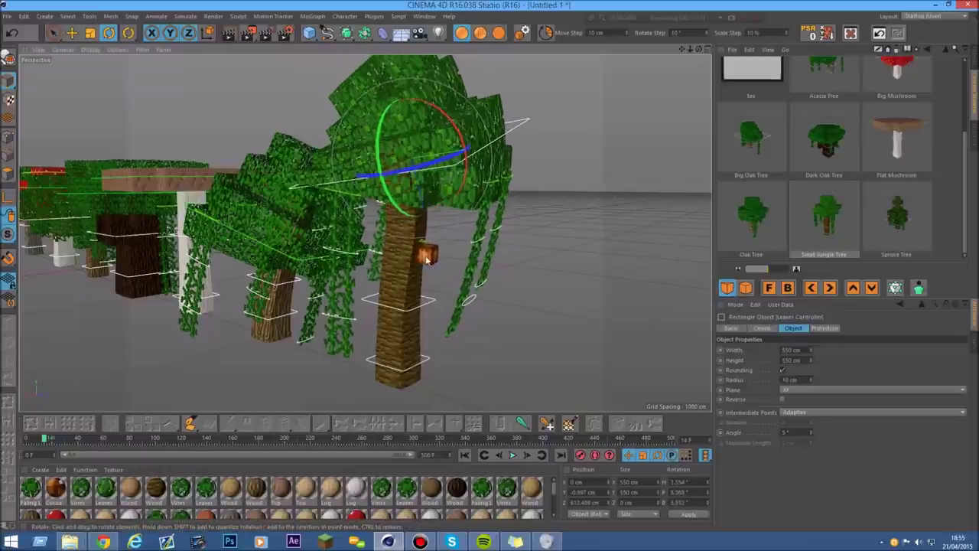
scroll(426, 256, up, 3)
scroll(427, 258, down, 4)
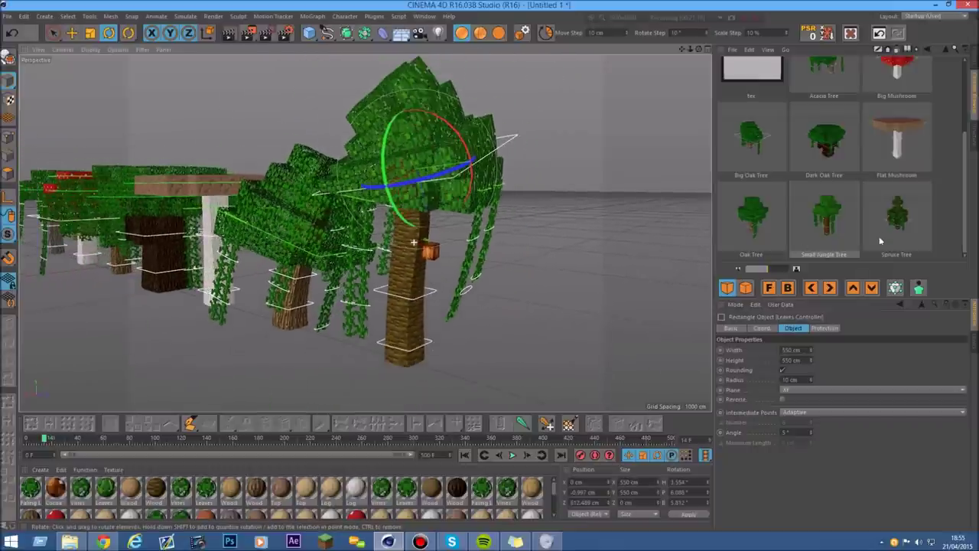
Step: Add the Spruce Tree preset and move it along the Z axis to about 3148 cm, at the end of the row
double_click(879, 232)
drag(878, 232, 501, 246)
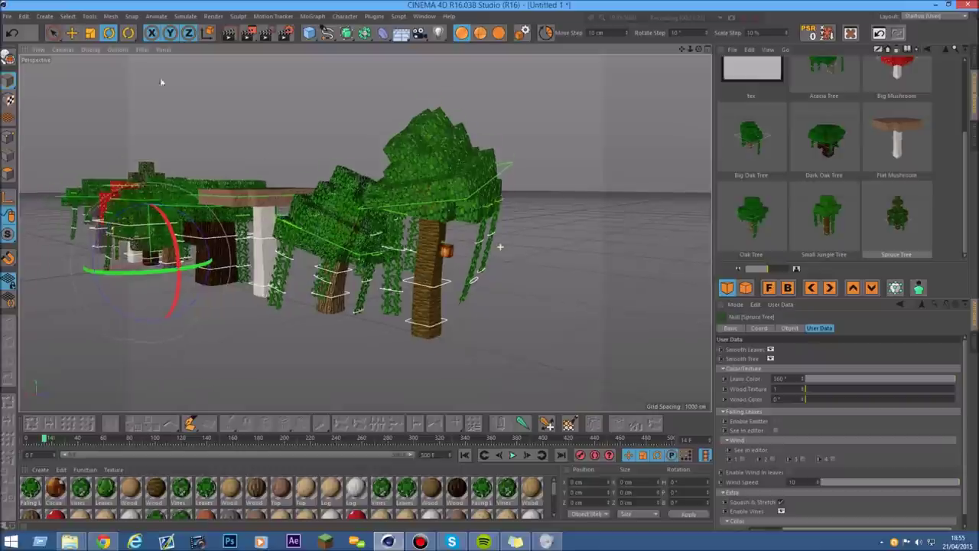
click(71, 32)
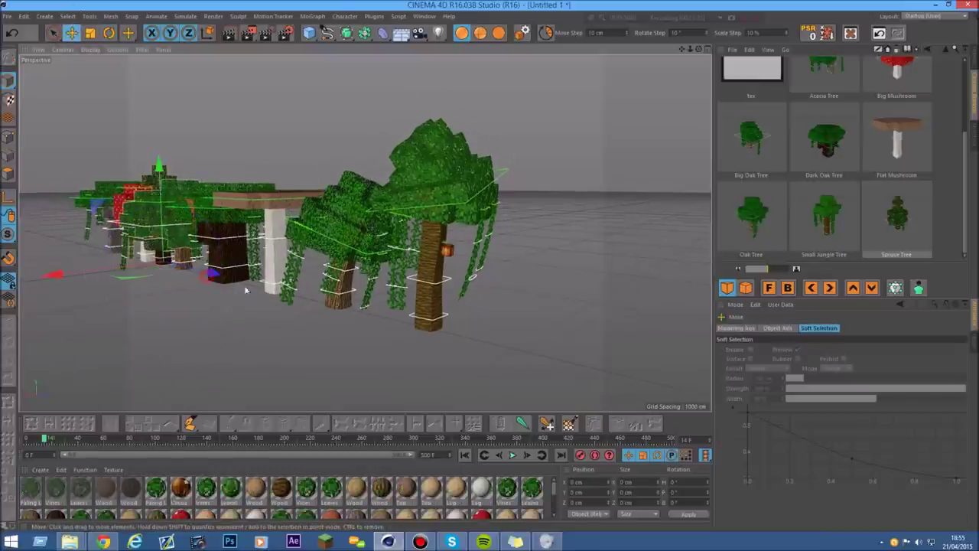
drag(315, 322, 674, 359)
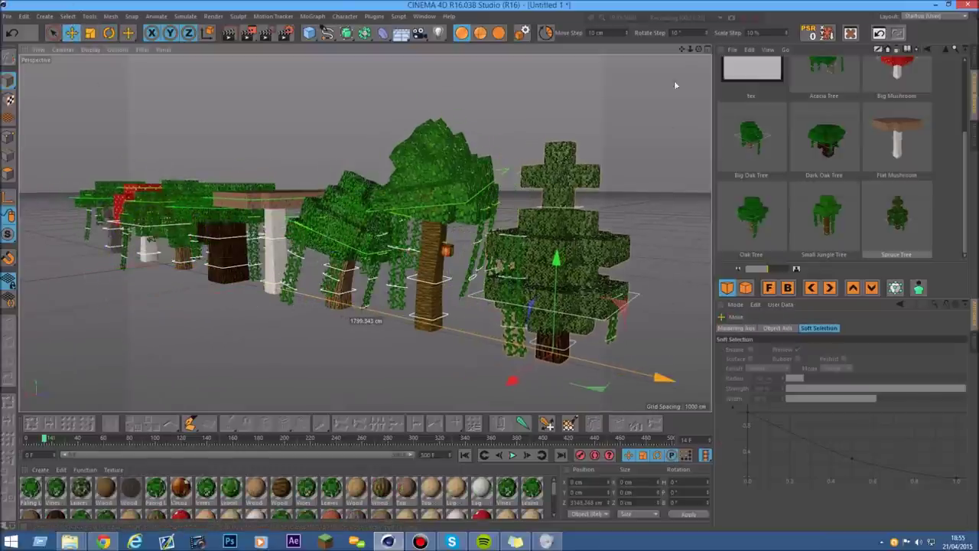
Step: Select the Spruce Tree and turn off Enable Vines in its user data
drag(685, 48, 975, 60)
click(972, 64)
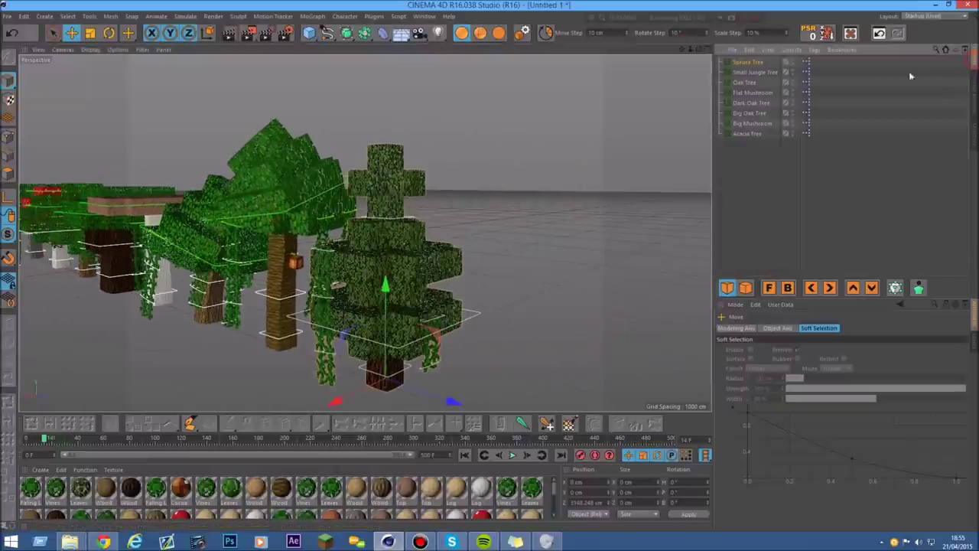
click(748, 62)
scroll(961, 453, down, 1)
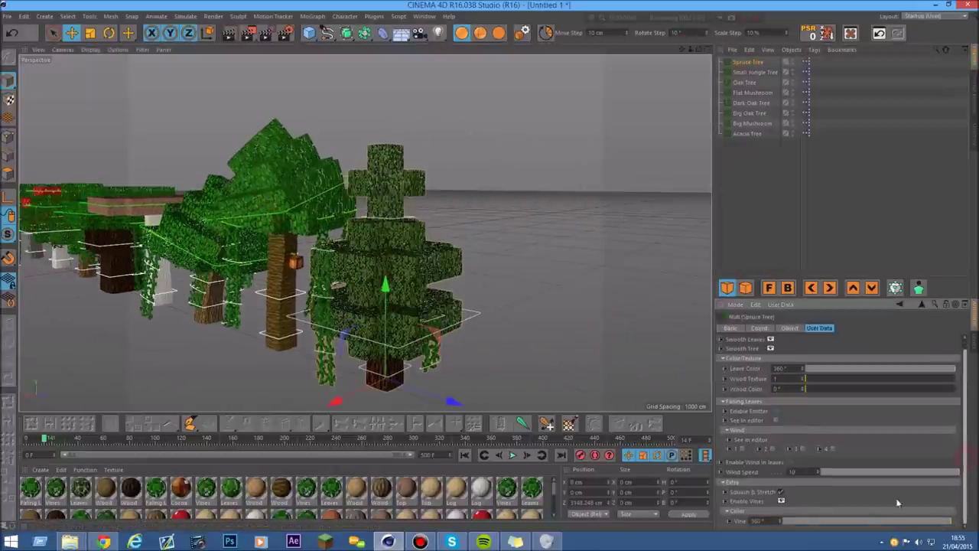
click(782, 502)
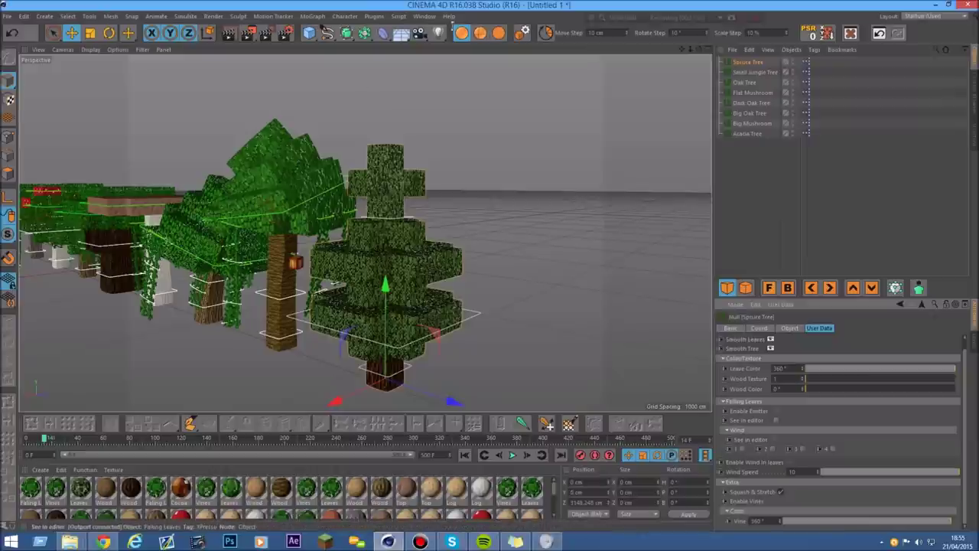
Step: Bend the Spruce Tree by rotating the controller below its top and its Middle Controller
drag(698, 49, 721, 41)
alt+drag(365, 233, 378, 226)
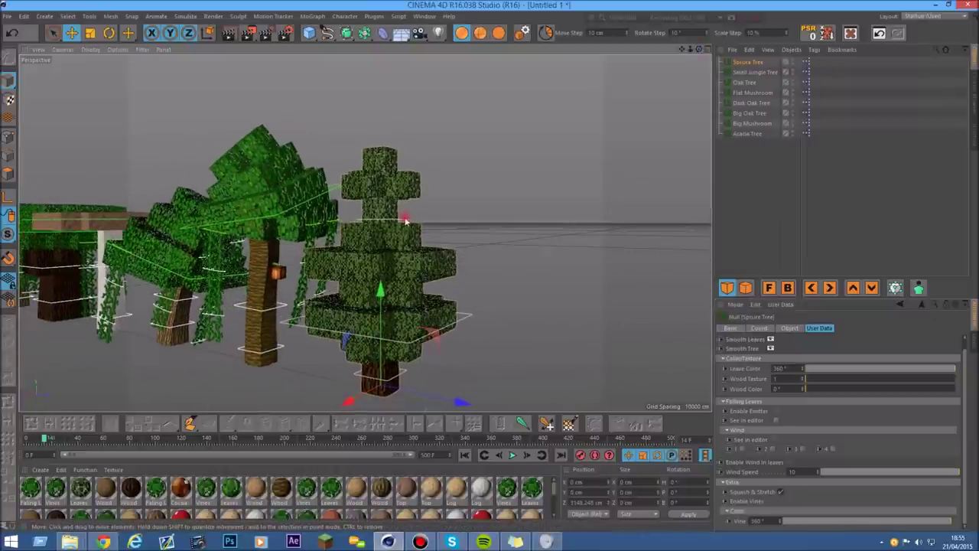
click(402, 223)
key(r)
drag(393, 166, 410, 182)
click(471, 316)
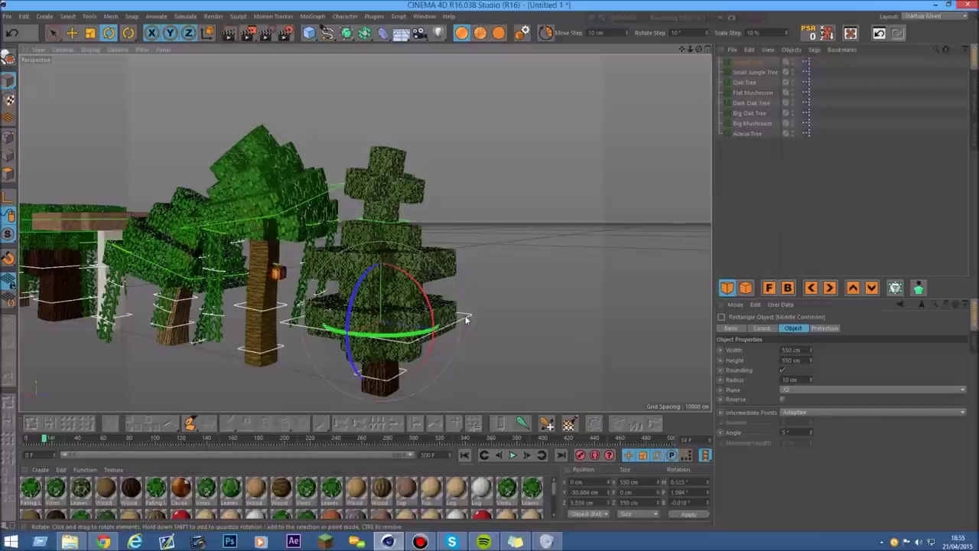
mouse_move(459, 315)
mouse_down()
mouse_move(439, 330)
mouse_move(445, 327)
mouse_up()
Step: Select all eight tree and mushroom rigs, from Spruce Tree to Acacia Tree, and delete them from the scene
drag(682, 48, 922, 43)
drag(688, 50, 628, 50)
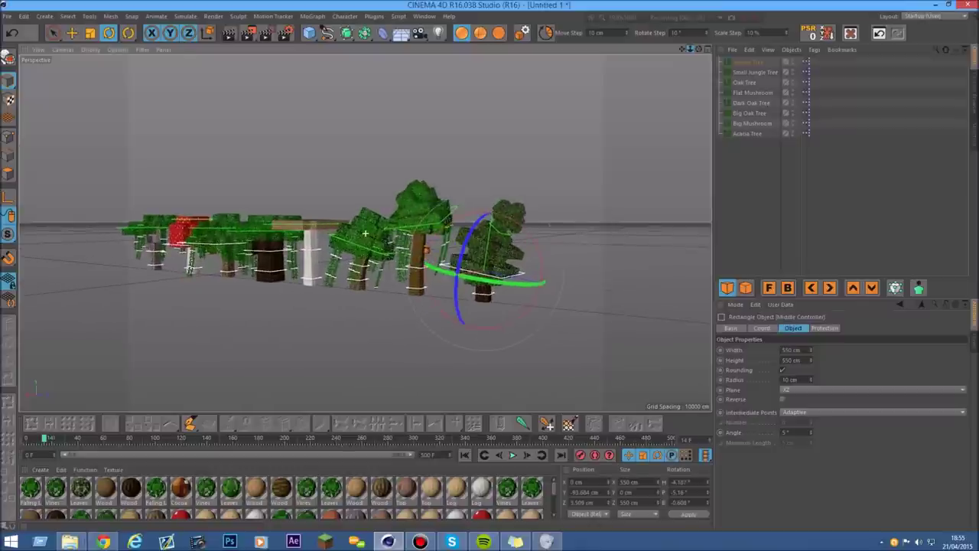
scroll(436, 230, up, 1)
drag(732, 182, 734, 60)
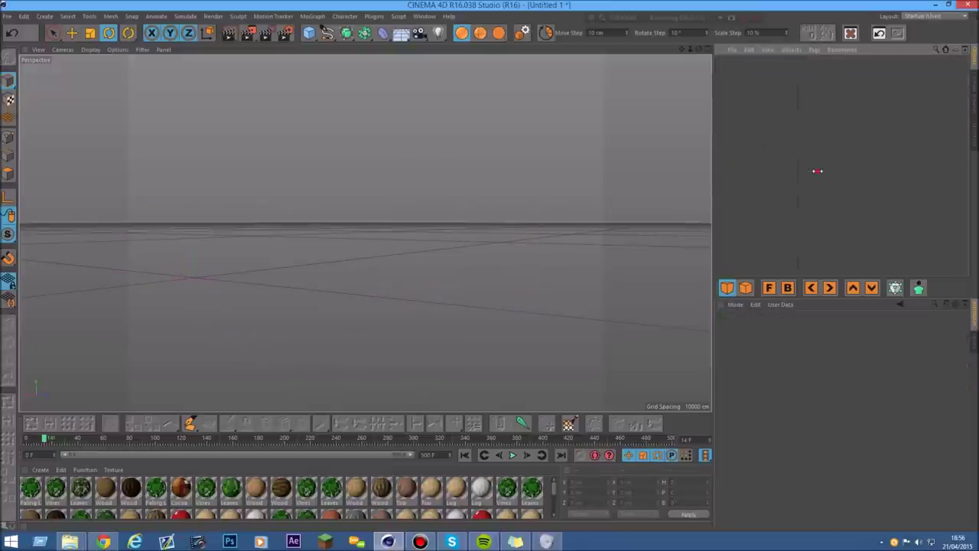
Step: Browse the main presets in the library and compare them with those in the Less Lagg (Without Vine's) folder
click(975, 107)
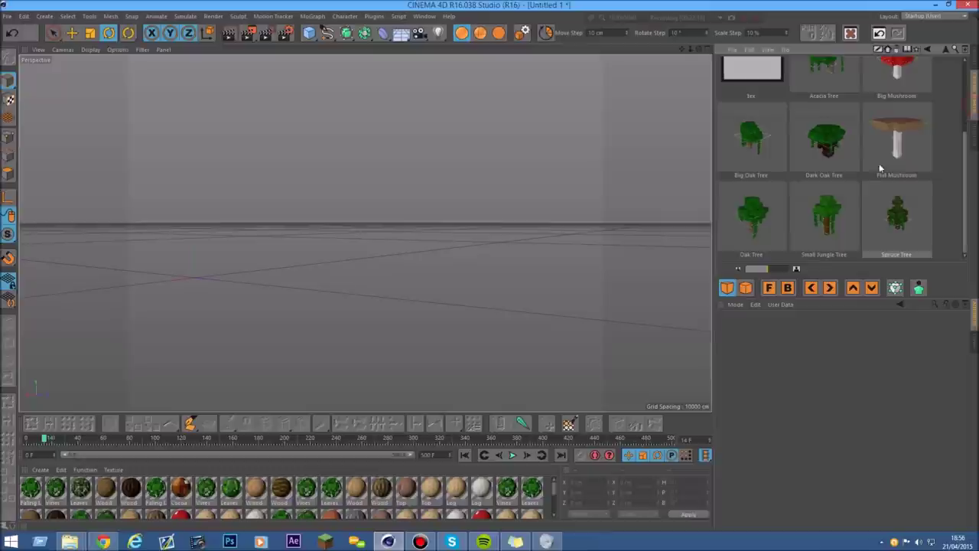
scroll(967, 213, up, 1)
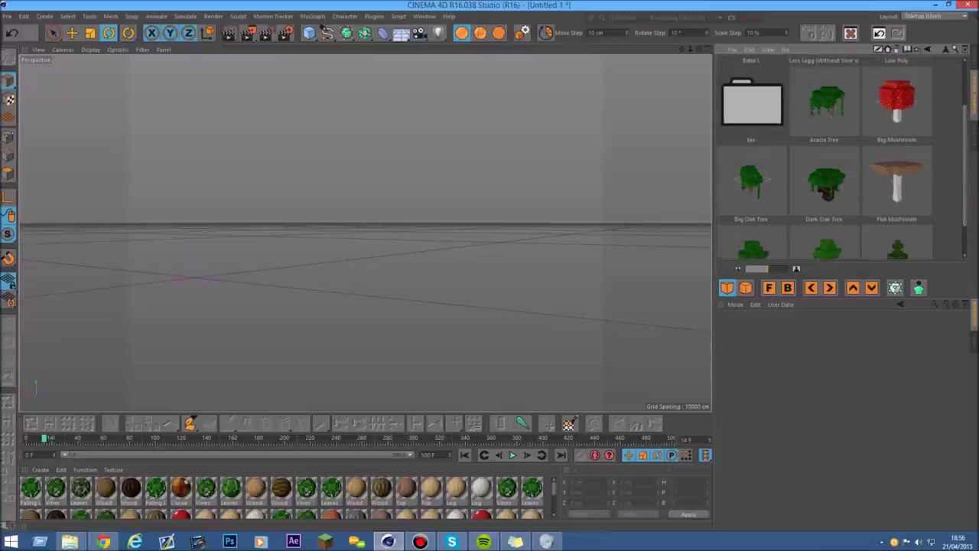
scroll(960, 180, up, 1)
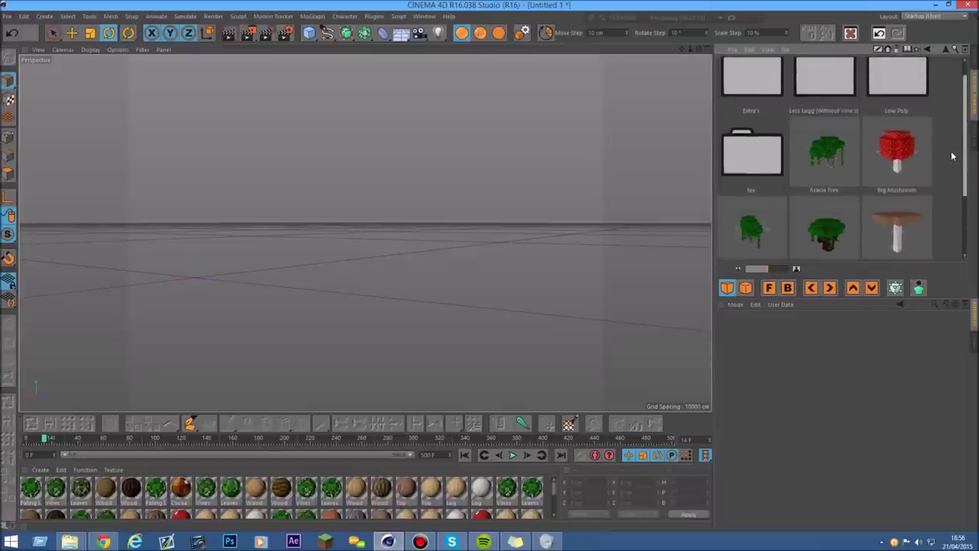
scroll(945, 182, down, 2)
scroll(966, 206, up, 4)
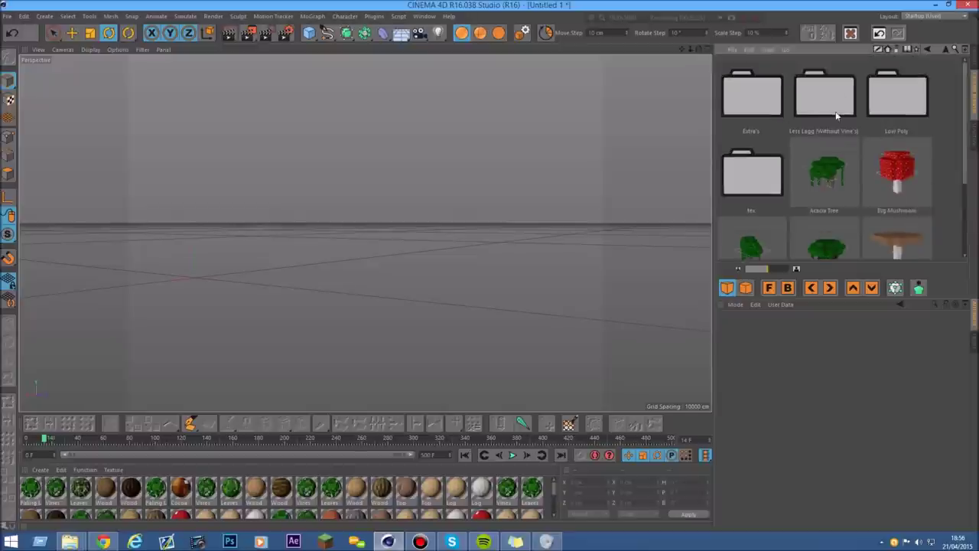
scroll(830, 94, down, 2)
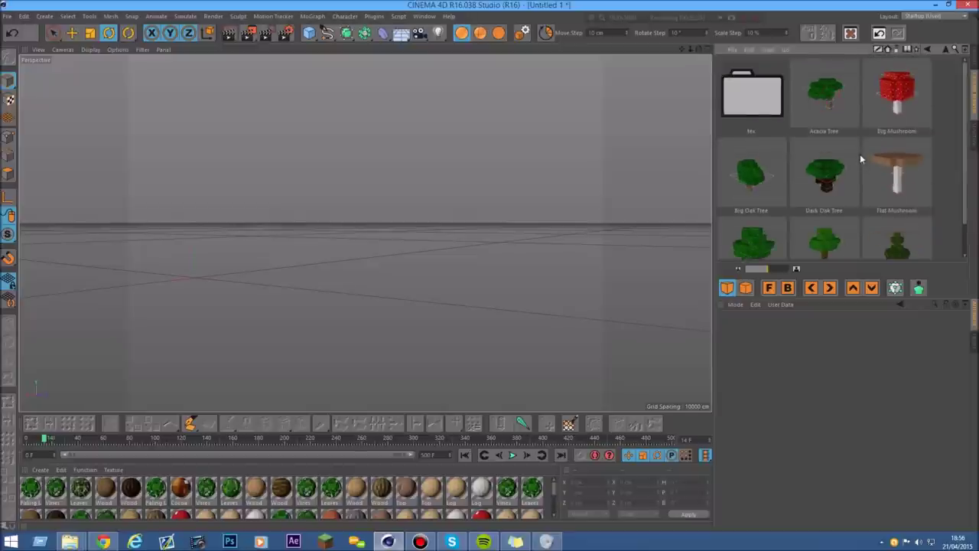
scroll(965, 222, down, 1)
drag(966, 225, 967, 164)
click(945, 50)
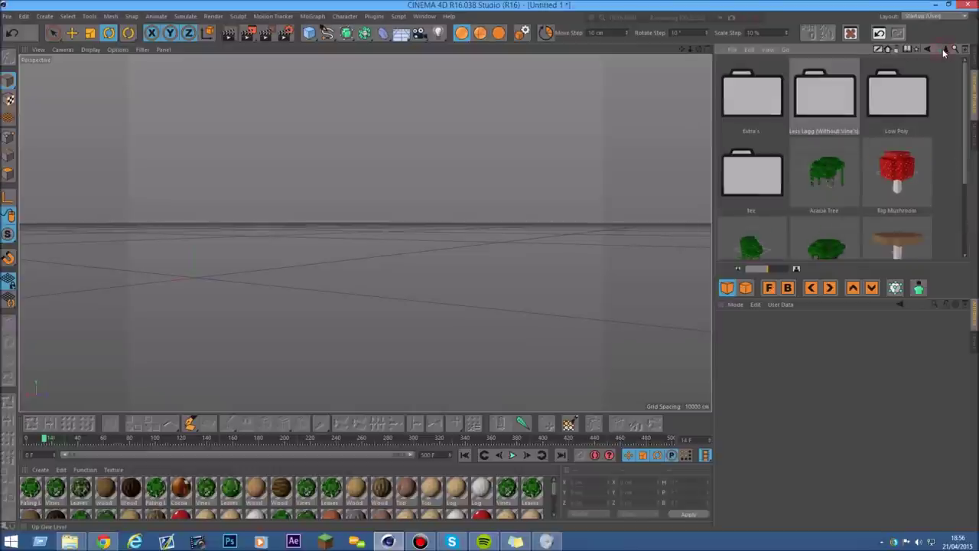
double_click(821, 102)
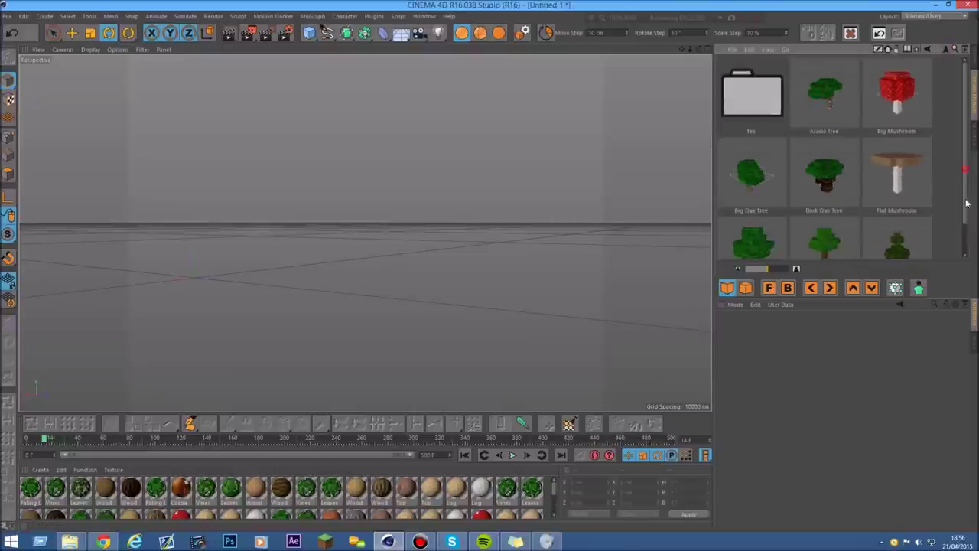
click(946, 49)
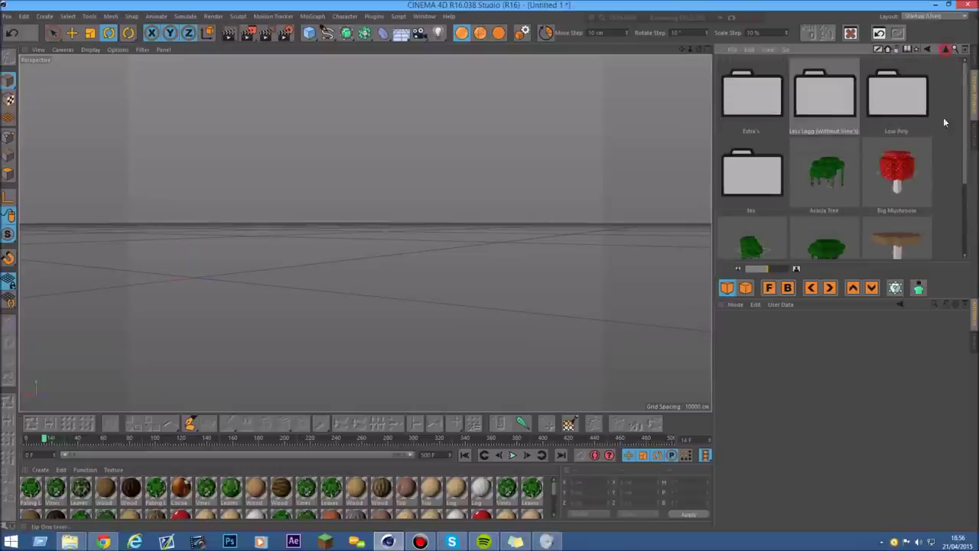
scroll(965, 175, down, 2)
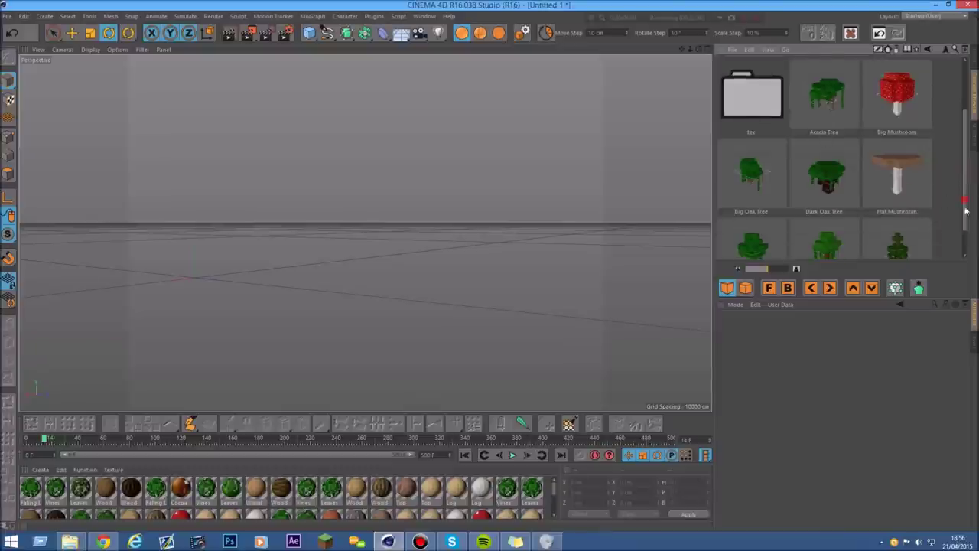
scroll(965, 203, down, 1)
scroll(966, 229, up, 3)
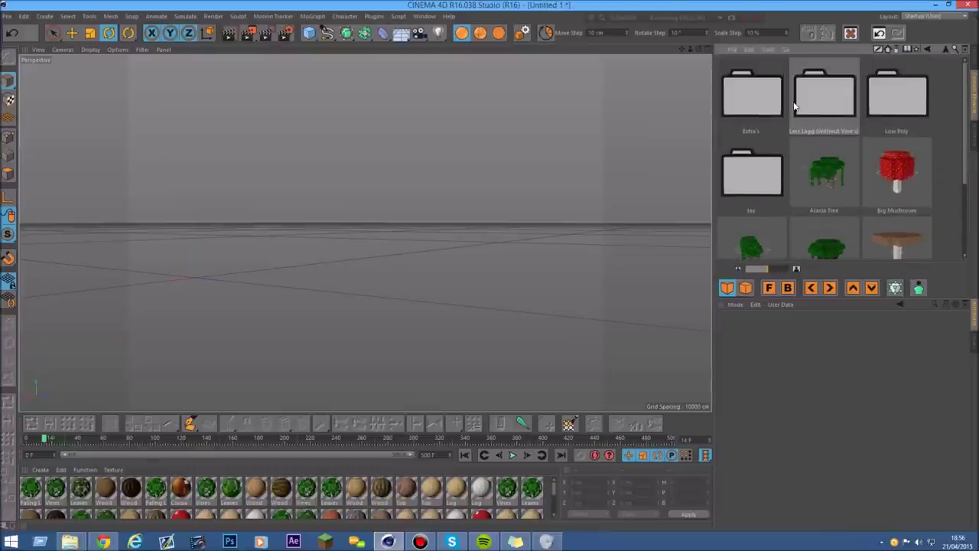
Step: Open the Low Poly preset folder and add its Acacia Tree to the empty scene
click(910, 100)
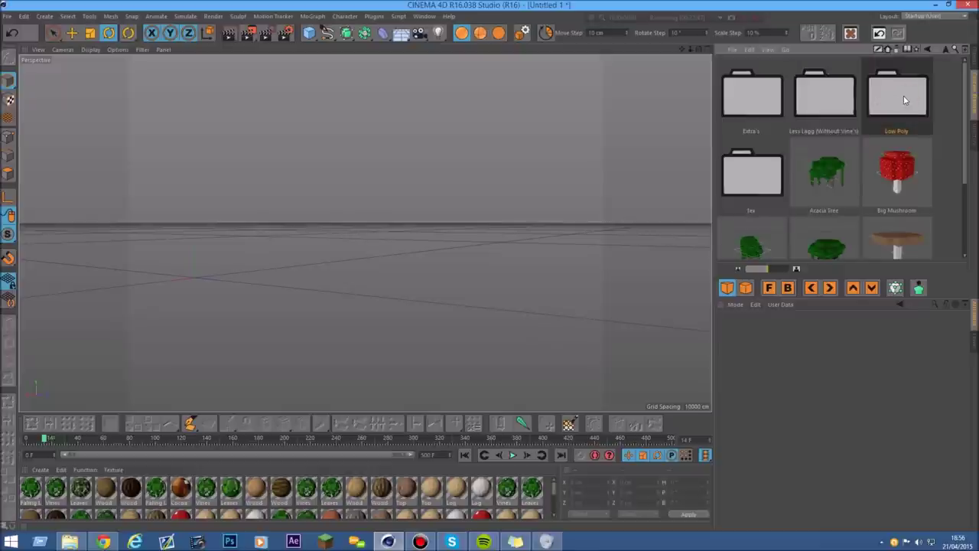
scroll(906, 95, down, 1)
mouse_move(962, 150)
mouse_down()
mouse_move(964, 166)
mouse_move(964, 148)
mouse_up()
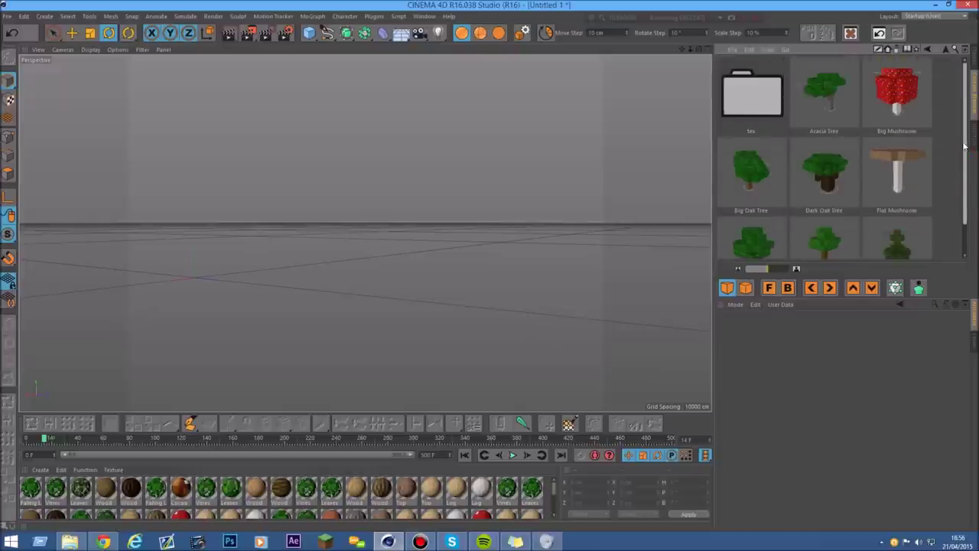
double_click(830, 96)
click(974, 65)
alt+middle_drag(358, 234, 587, 198)
click(588, 198)
scroll(326, 230, up, 7)
scroll(319, 230, up, 4)
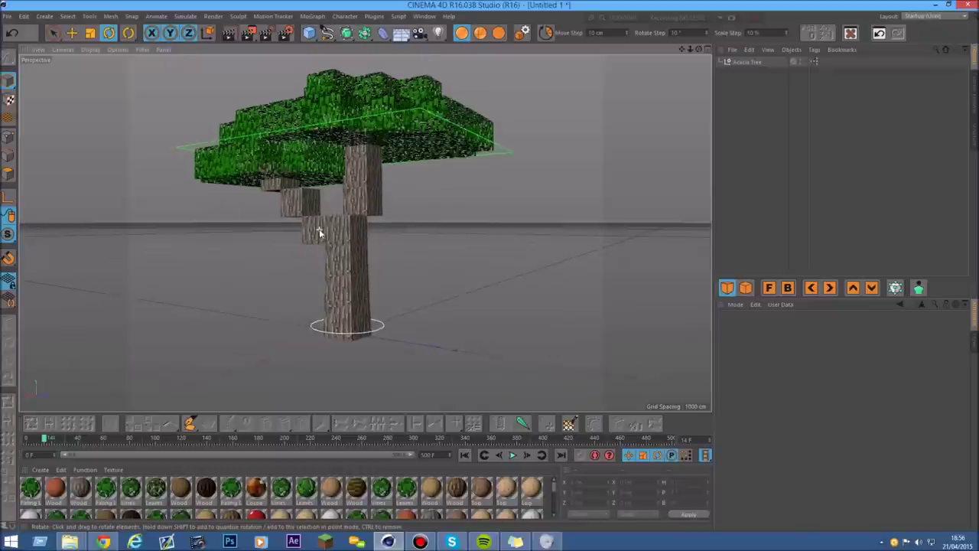
Step: Try lowering the low-poly Acacia Tree's foliage with its Leaves Controller, and undo the move
drag(698, 49, 735, 77)
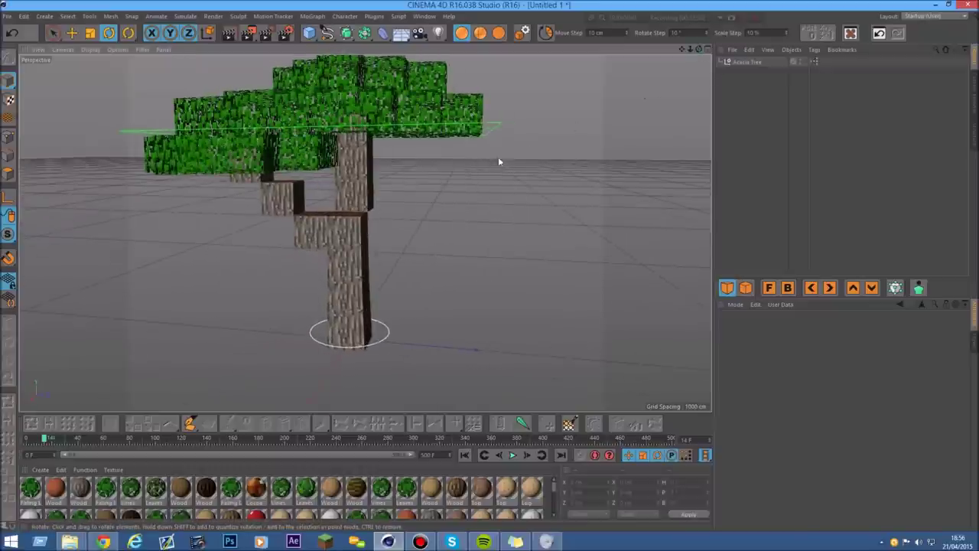
click(493, 133)
click(72, 32)
mouse_move(340, 159)
mouse_down()
mouse_move(333, 140)
mouse_move(336, 174)
mouse_move(335, 162)
mouse_up()
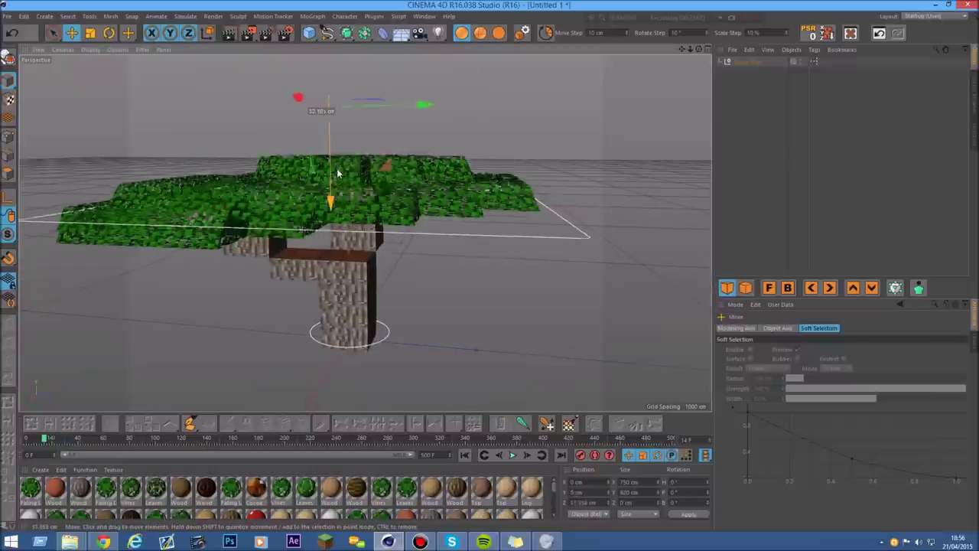
click(12, 36)
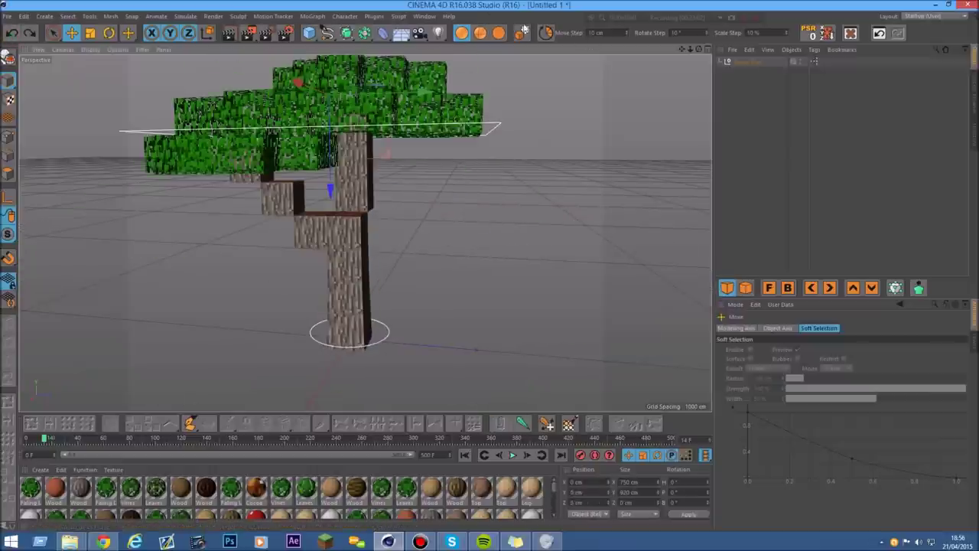
Step: Switch the viewport shading to display polygon lines and examine the low-poly Acacia Tree's trunk
drag(681, 49, 703, 59)
click(480, 33)
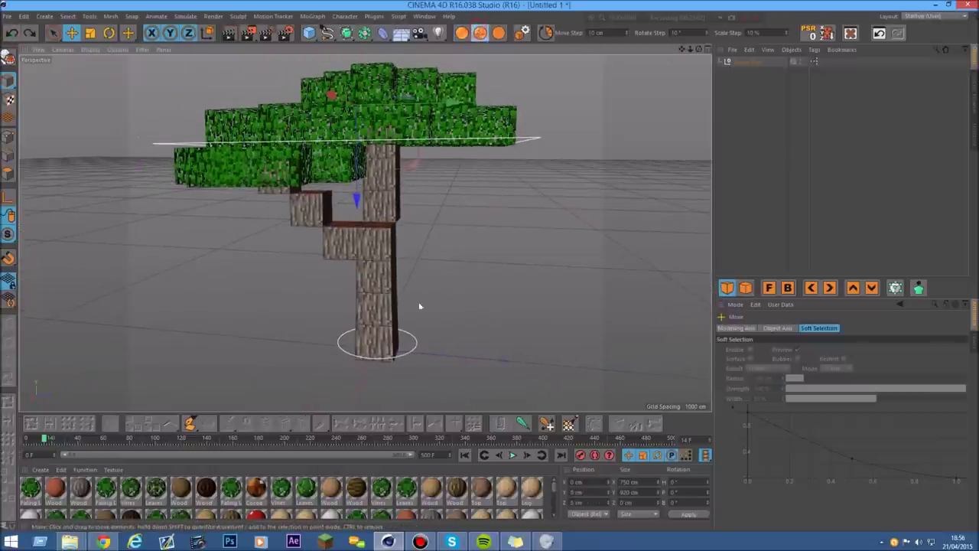
scroll(371, 236, up, 5)
scroll(367, 225, up, 4)
scroll(361, 203, down, 9)
scroll(355, 194, up, 5)
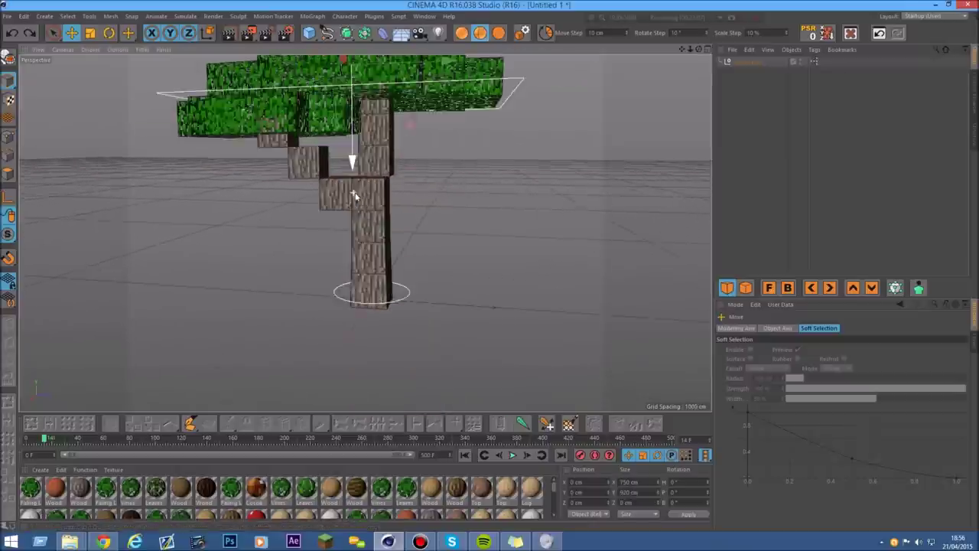
Step: With polygon mode active, remove the unused layers and show the Locked layer's objects in the object hierarchy
click(8, 173)
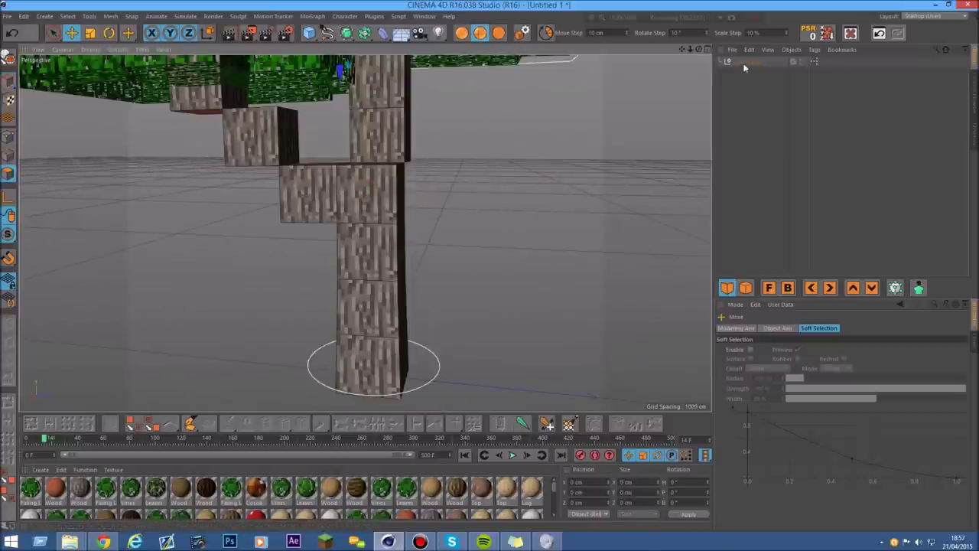
click(973, 343)
right_click(738, 346)
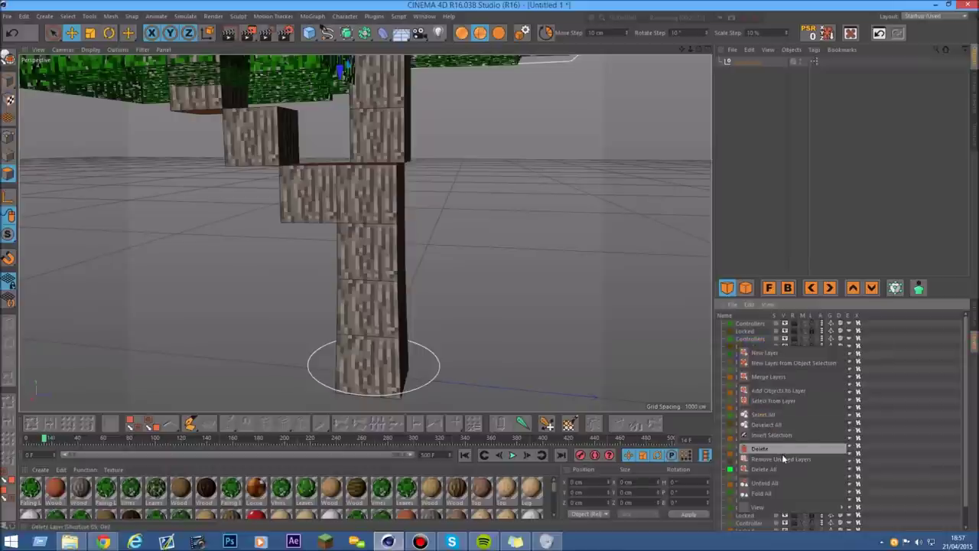
click(782, 454)
click(804, 330)
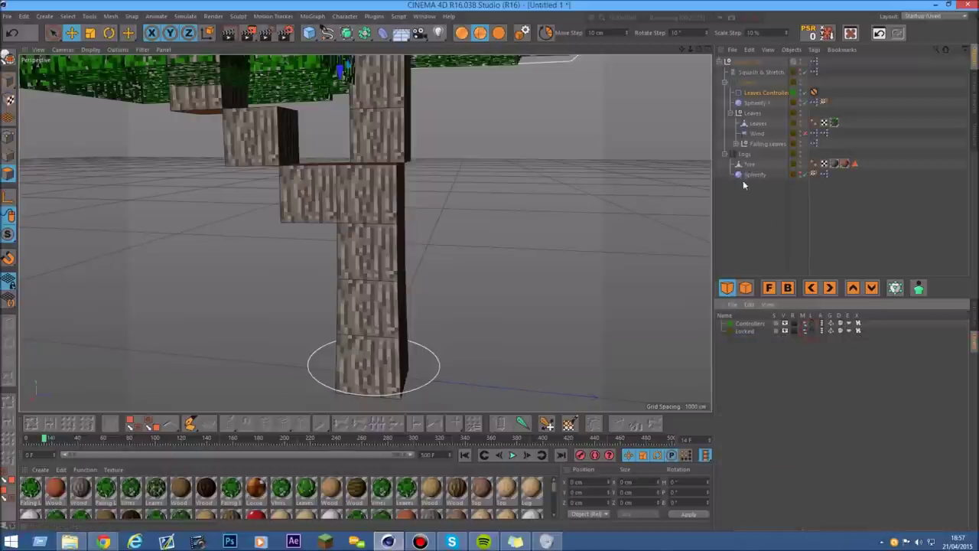
Step: Select the front polygon of the trunk block where the branch joins and inspect the low-poly mesh around it
click(359, 167)
scroll(359, 167, up, 4)
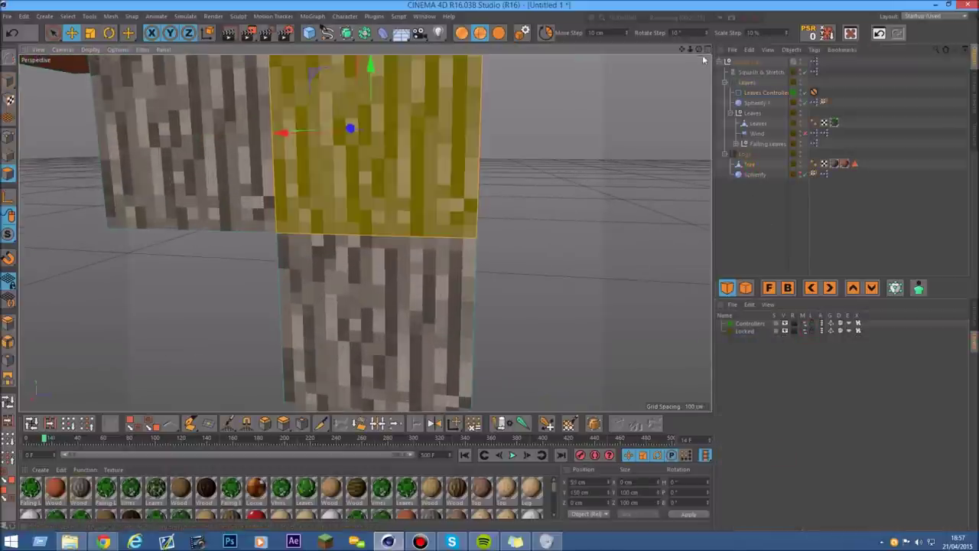
drag(690, 49, 658, 49)
scroll(336, 212, up, 3)
scroll(464, 183, down, 3)
alt+drag(465, 187, 490, 192)
Step: Go back to the main preset folder and add the regular Acacia Tree with vines to the scene
click(974, 109)
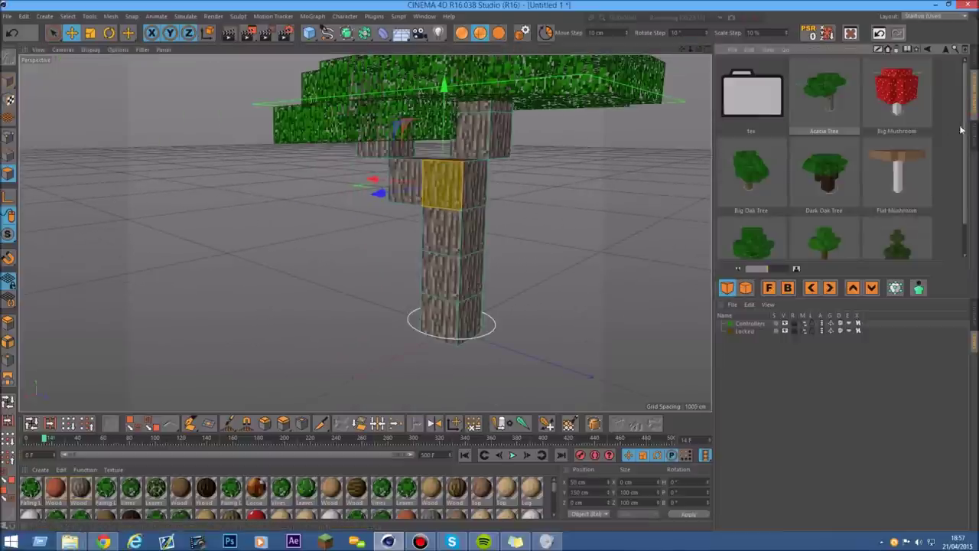
scroll(941, 184, down, 1)
scroll(910, 199, up, 3)
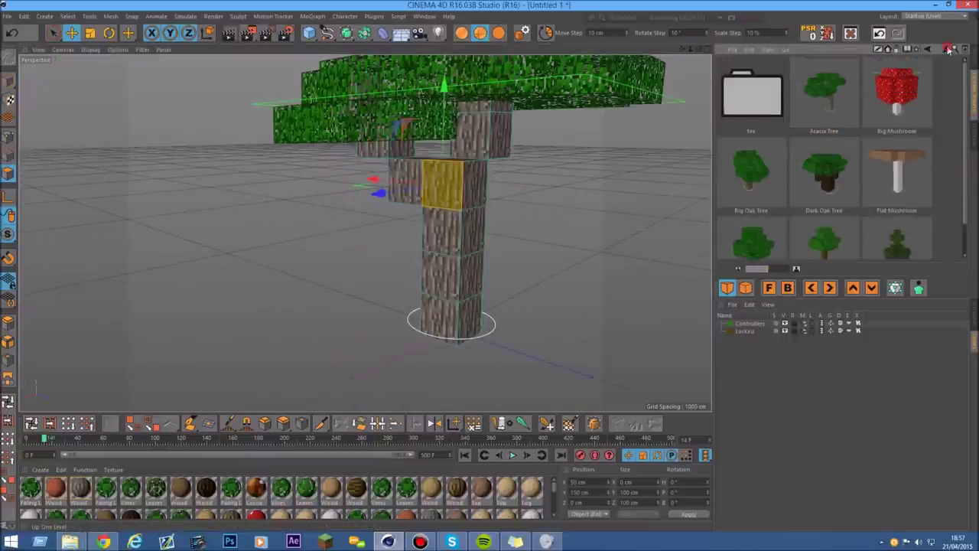
scroll(899, 204, down, 1)
double_click(813, 135)
click(973, 67)
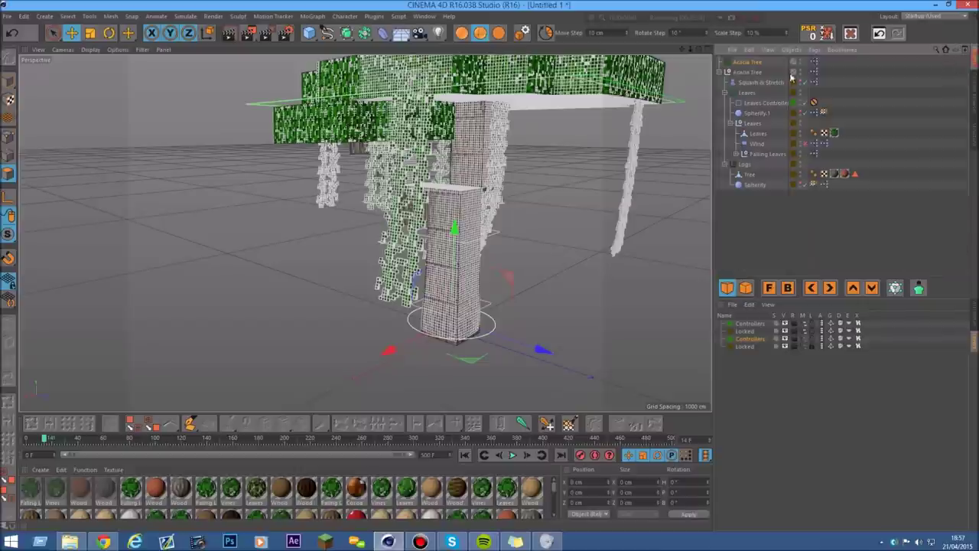
Step: Move the regular Acacia Tree along the Z axis beside the low-poly one and compare their mesh density
mouse_move(533, 350)
mouse_down()
mouse_move(503, 344)
mouse_move(530, 351)
mouse_up()
mouse_move(690, 49)
mouse_down()
mouse_move(616, 49)
mouse_move(726, 49)
mouse_move(693, 48)
mouse_up()
alt+right_drag(381, 233, 485, 233)
scroll(485, 233, down, 6)
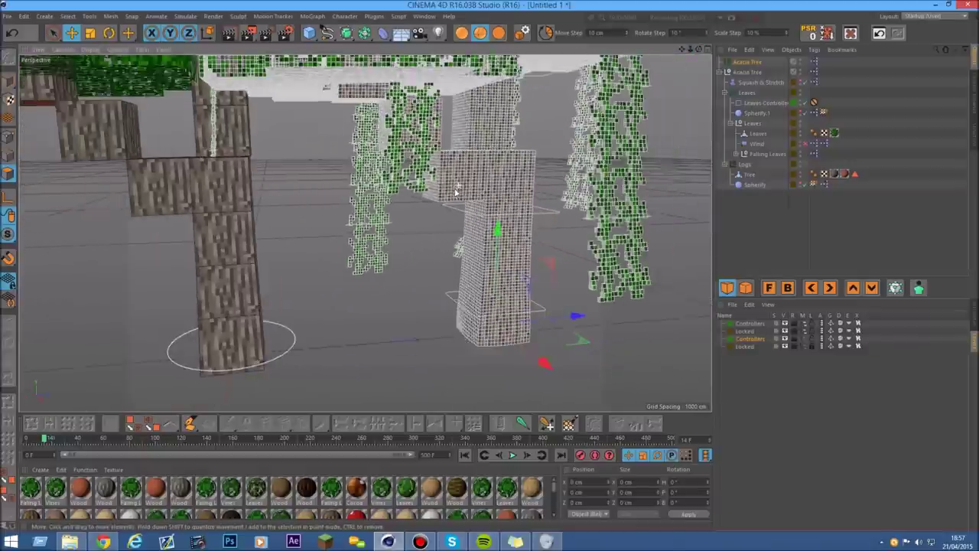
Step: Delete the regular Acacia Tree with vines and return to the main preset folder
click(739, 62)
key(Delete)
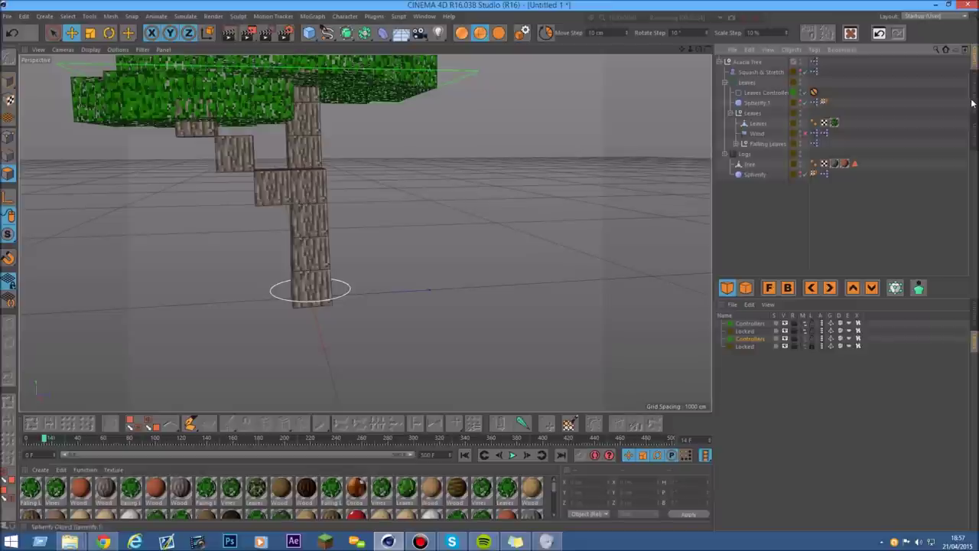
click(974, 104)
scroll(861, 129, up, 1)
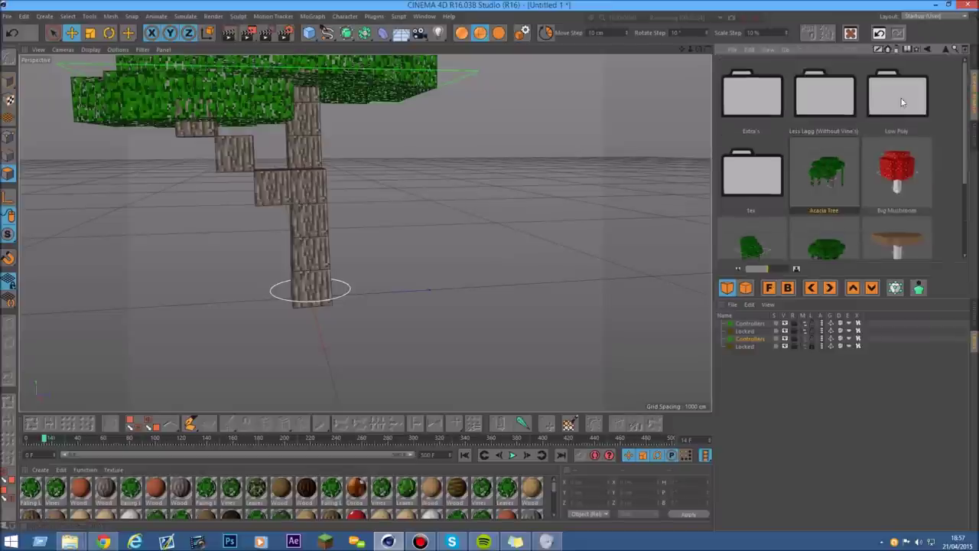
Step: Open the Low Poly preset folder
scroll(861, 129, down, 2)
scroll(214, 188, up, 2)
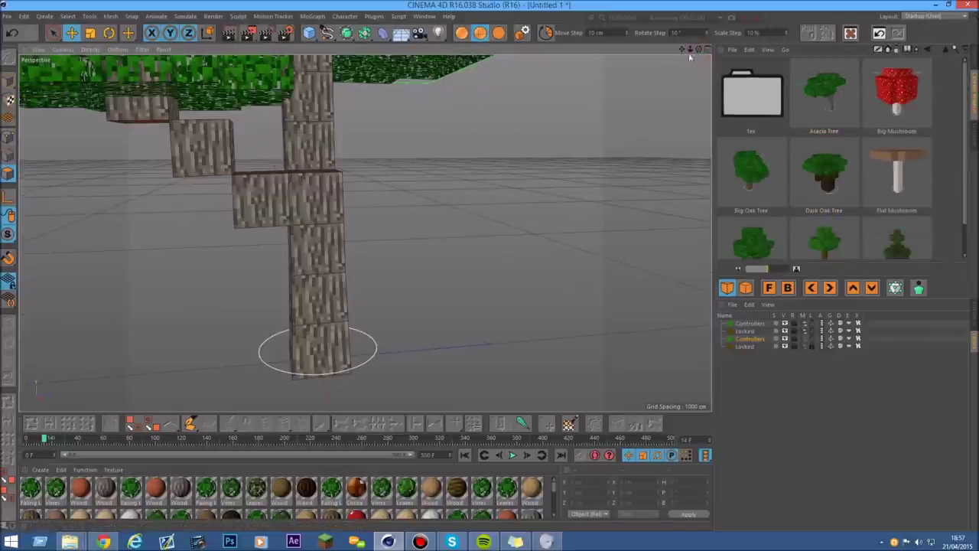
drag(699, 49, 619, 49)
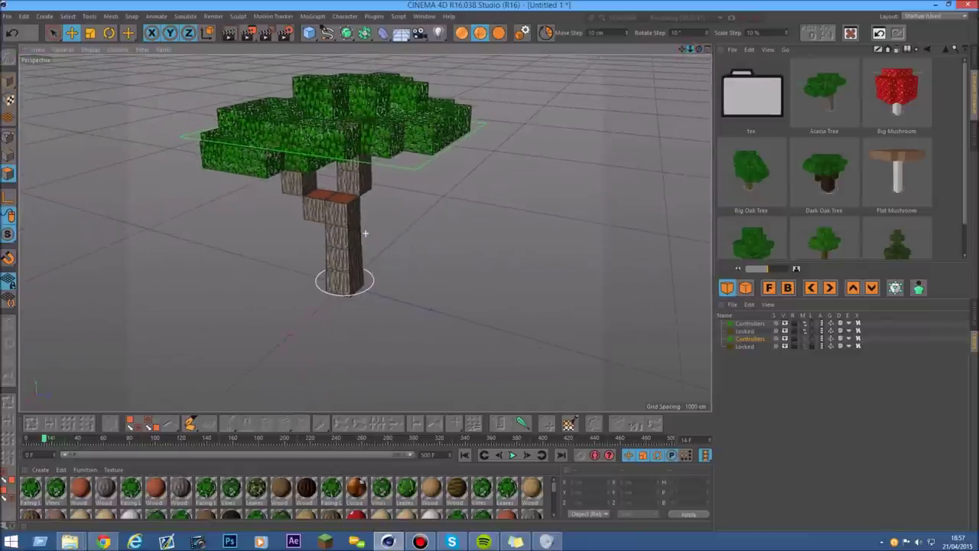
Step: Turn off Smooth Leaves and Smooth Tree on the low-poly Acacia Tree and examine its blocks and options
click(974, 60)
click(744, 62)
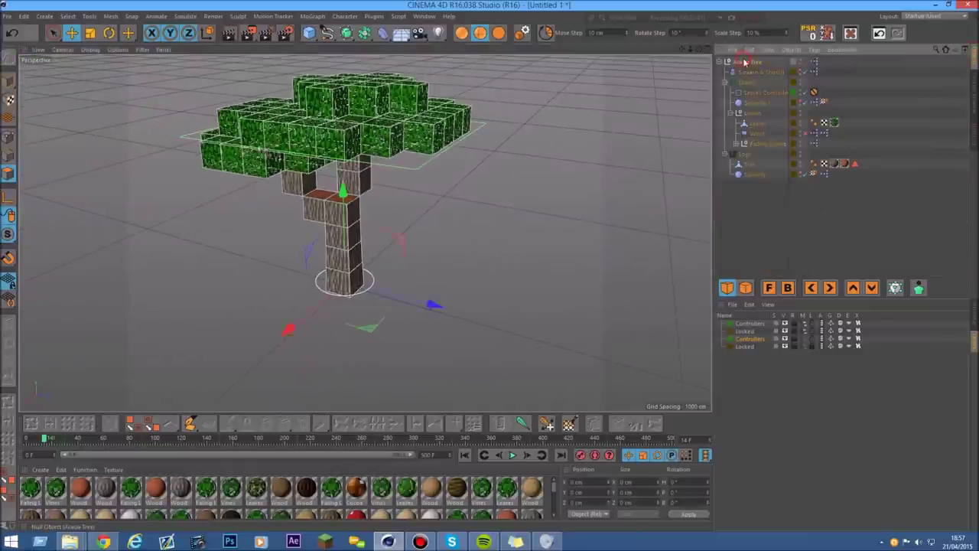
click(976, 329)
click(771, 350)
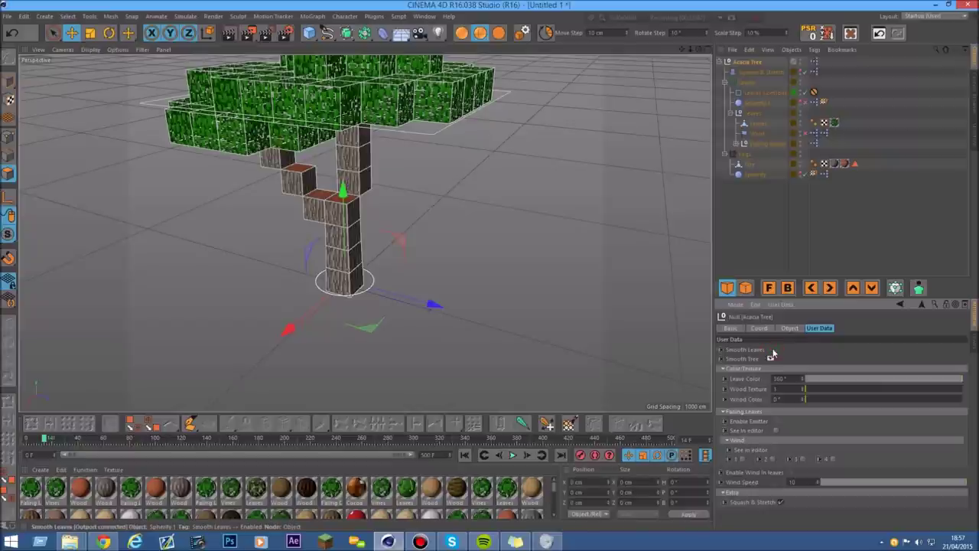
click(772, 359)
alt+right_drag(234, 144, 484, 145)
drag(690, 49, 688, 23)
scroll(323, 225, up, 3)
scroll(326, 223, up, 2)
click(724, 84)
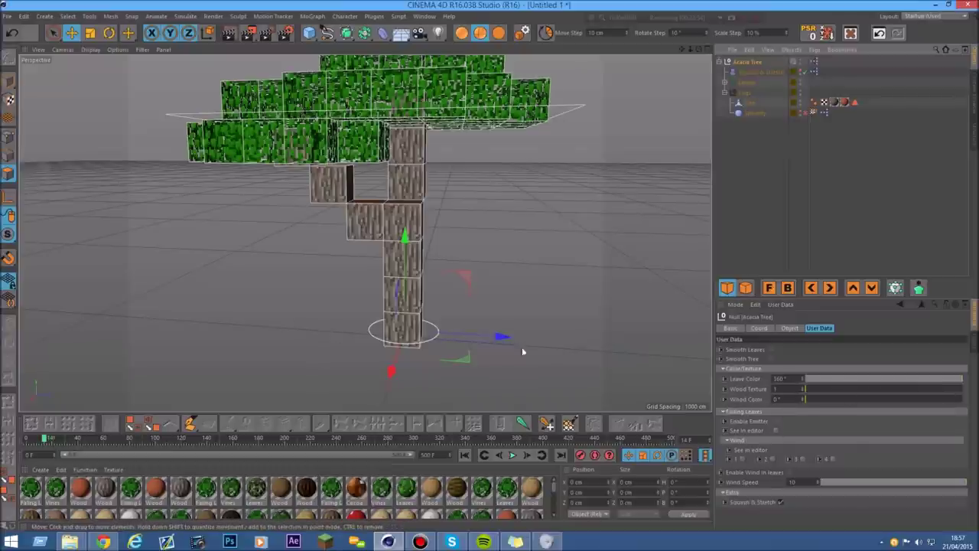
mouse_move(807, 390)
mouse_down()
mouse_move(960, 390)
mouse_move(793, 398)
mouse_up()
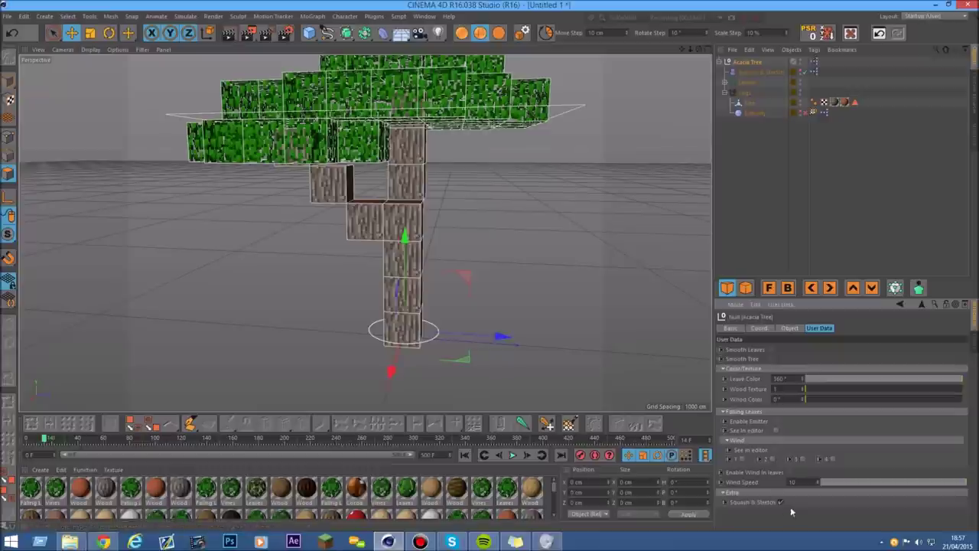
Step: Try rotating the low-poly Acacia Tree from its base and undo the rotation
key(r)
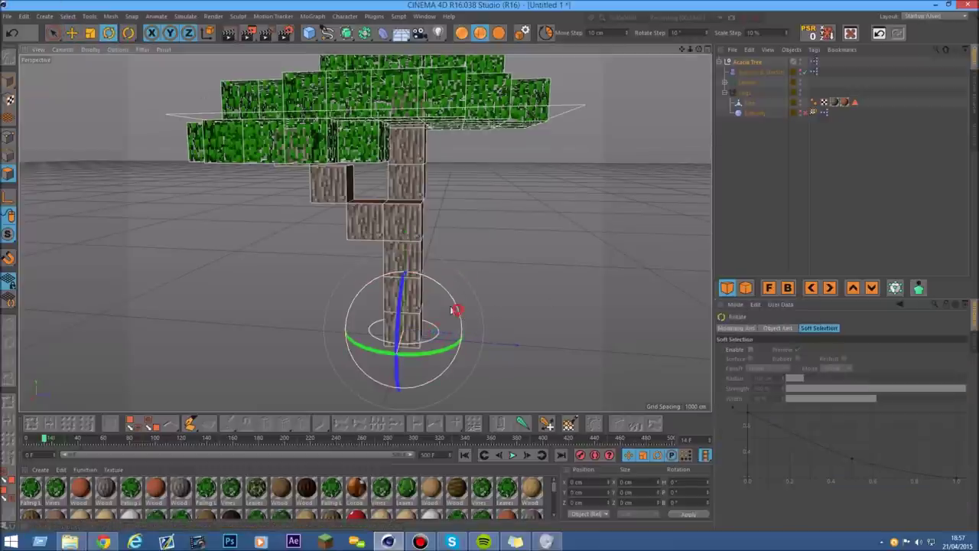
drag(457, 306, 470, 316)
key(ctrl+z)
key(ctrl+z)
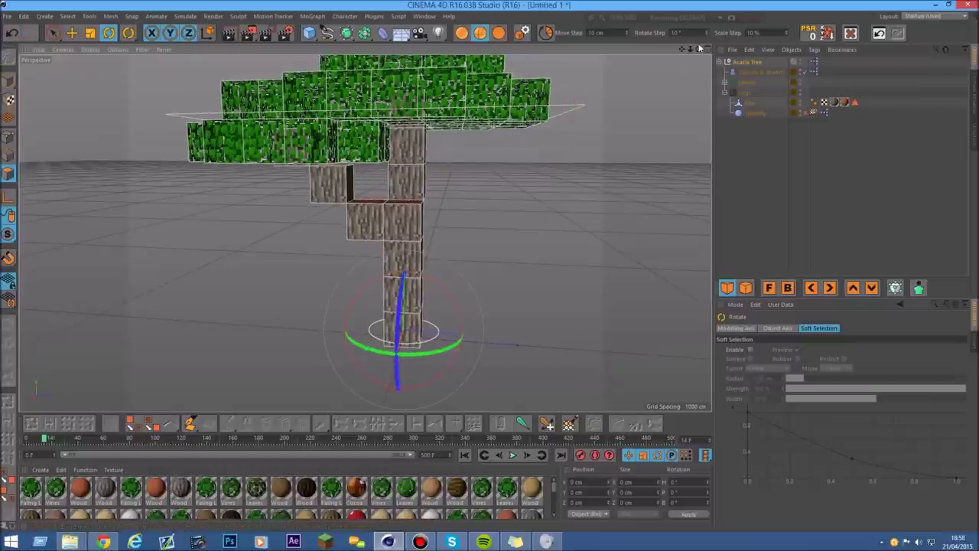
Step: Delete the low-poly Acacia Tree and add the low-poly Big Mushroom to the scene
drag(700, 49, 719, 52)
click(719, 62)
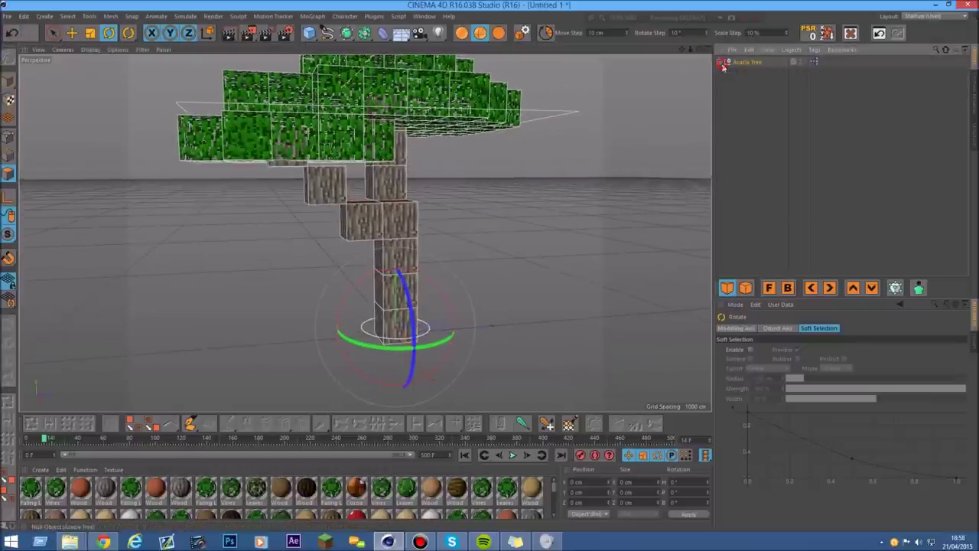
click(739, 63)
key(Delete)
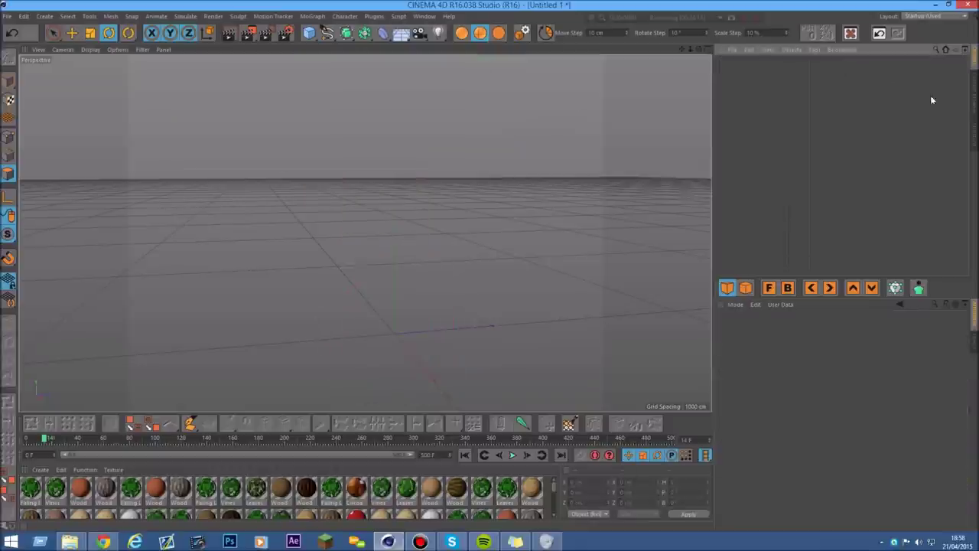
click(974, 99)
double_click(897, 95)
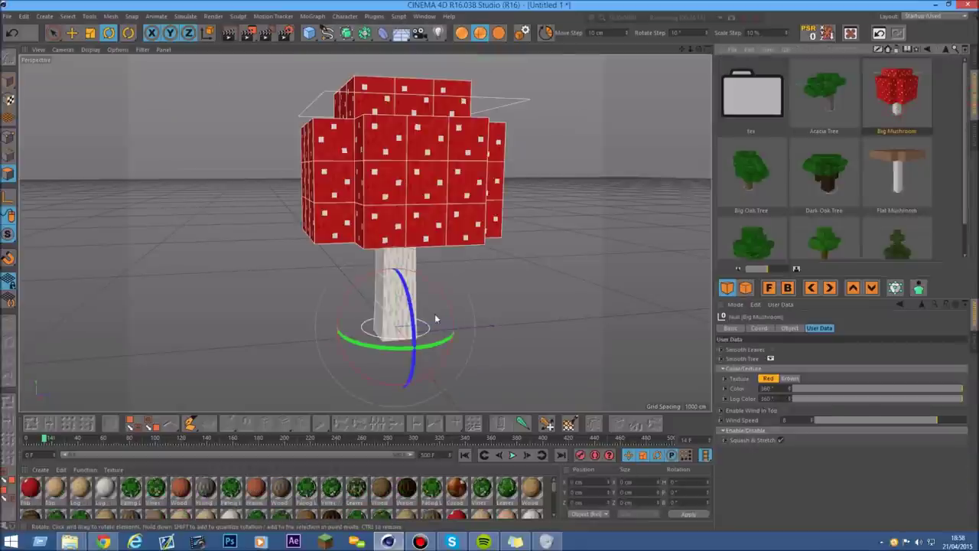
Step: Select the Big Mushroom with the Move tool active and remove the unused layers left by the earlier trees
click(520, 92)
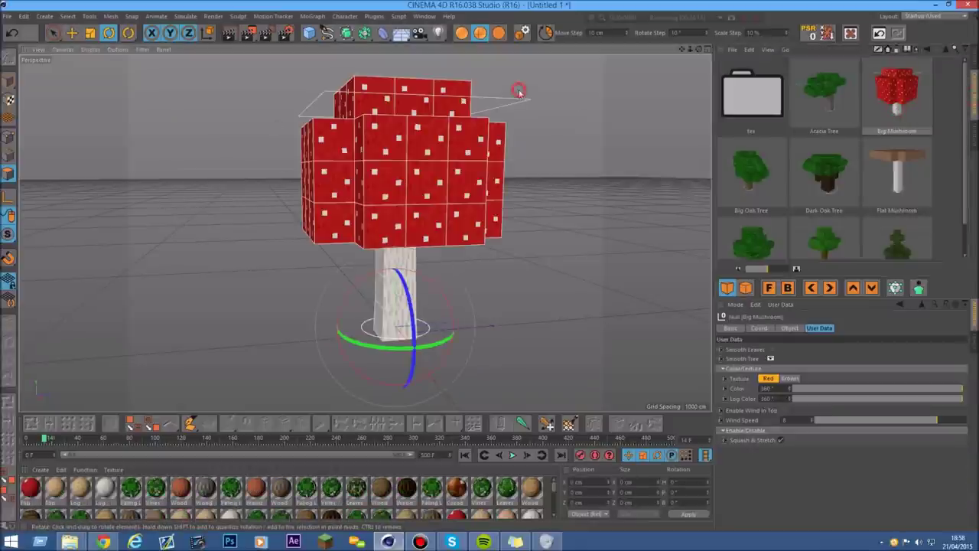
scroll(509, 116, up, 2)
scroll(553, 120, down, 3)
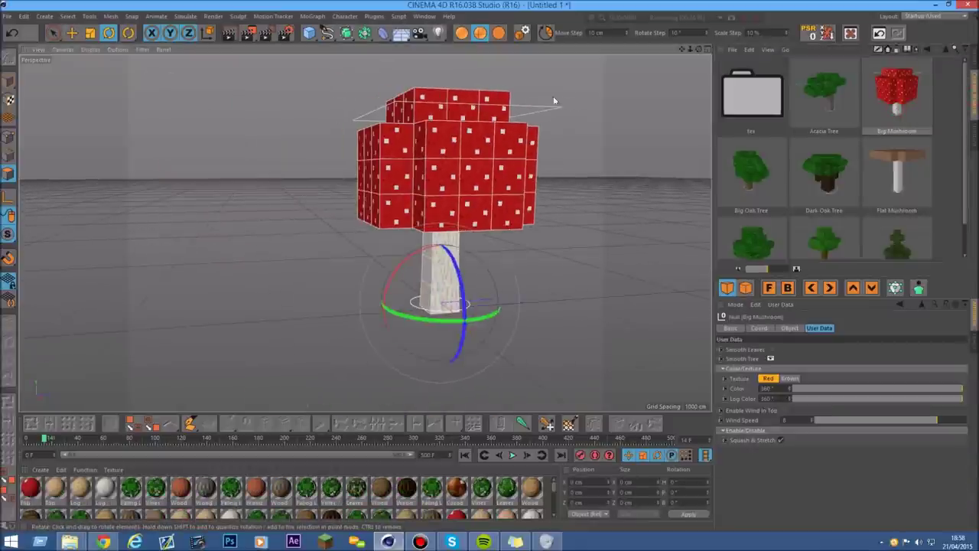
scroll(540, 117, up, 2)
click(72, 33)
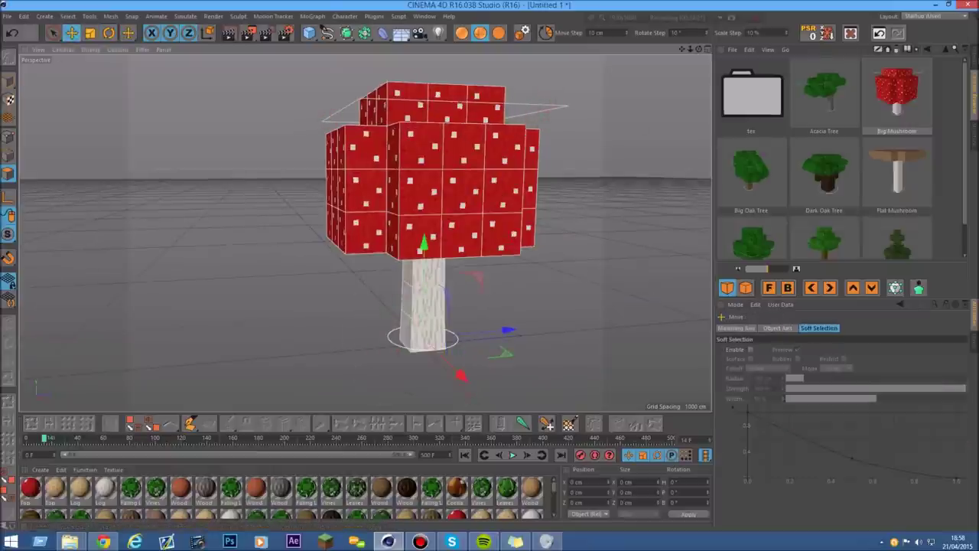
click(974, 58)
click(763, 61)
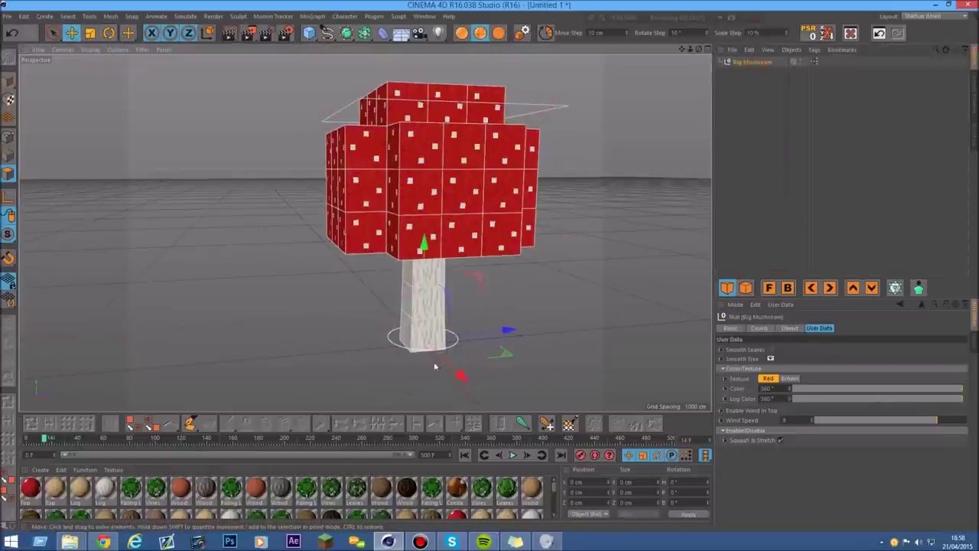
click(975, 341)
right_click(747, 333)
click(780, 444)
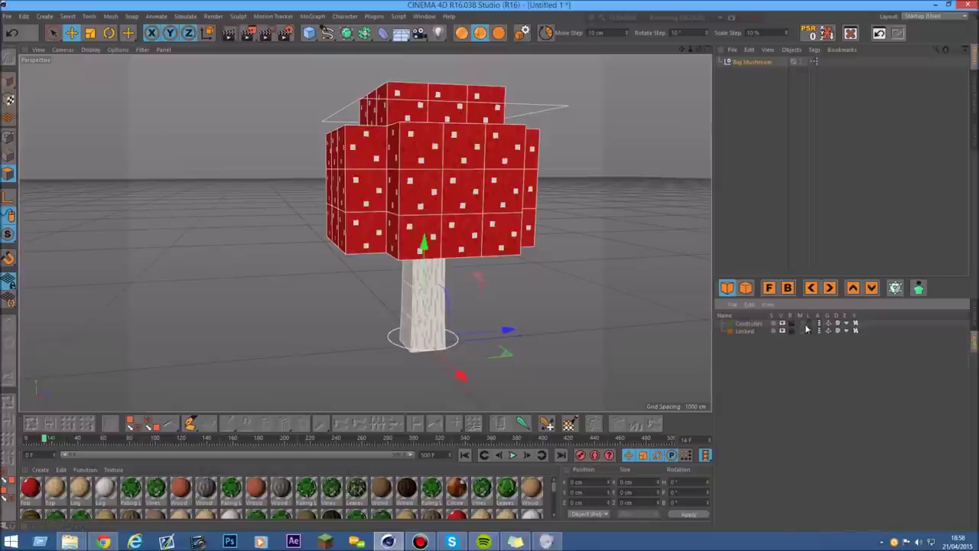
Step: Switch to Model mode and briefly reveal the Locked layer's objects in the object hierarchy, hiding them again
click(6, 76)
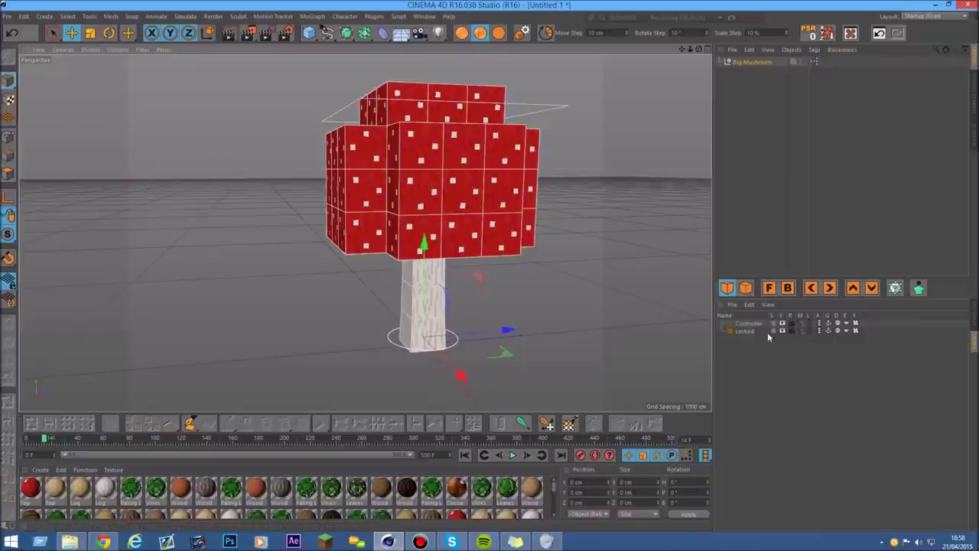
click(802, 330)
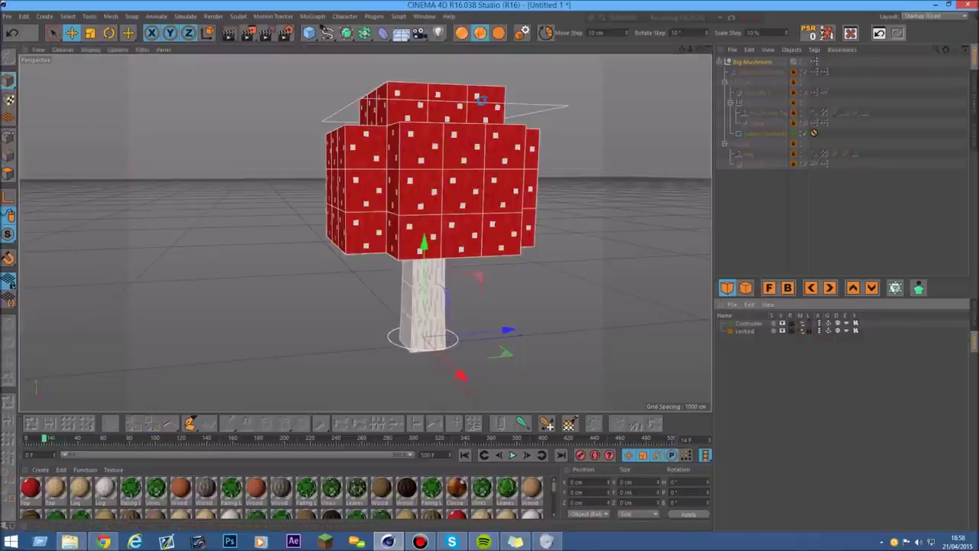
click(801, 330)
Step: Try moving the controller around the mushroom cap to test its deformation and undo the move
click(615, 206)
click(530, 107)
mouse_move(425, 161)
mouse_down()
mouse_move(428, 140)
mouse_move(453, 164)
mouse_move(426, 212)
mouse_move(482, 164)
mouse_move(436, 183)
mouse_move(434, 164)
mouse_up()
click(10, 34)
scroll(448, 192, up, 3)
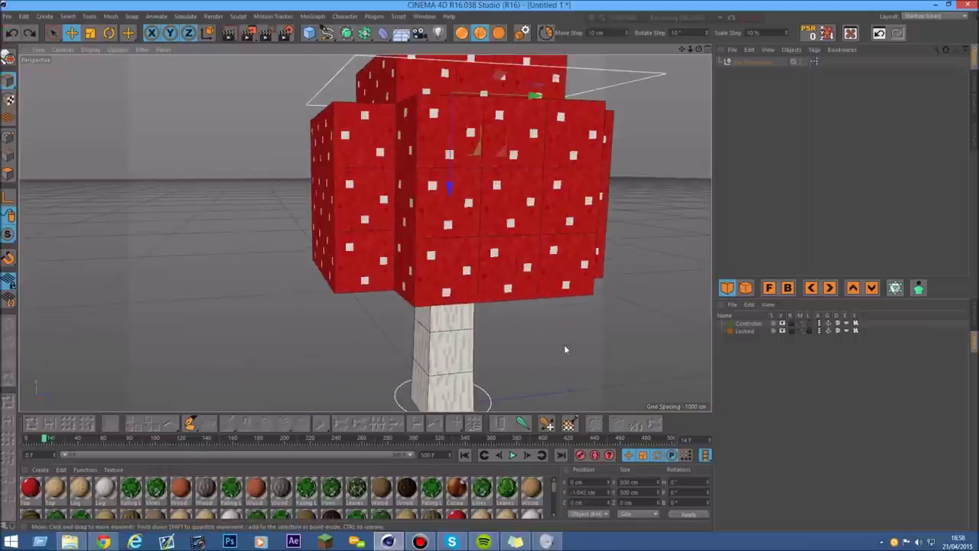
scroll(566, 350, down, 2)
drag(681, 48, 656, 22)
scroll(342, 262, up, 1)
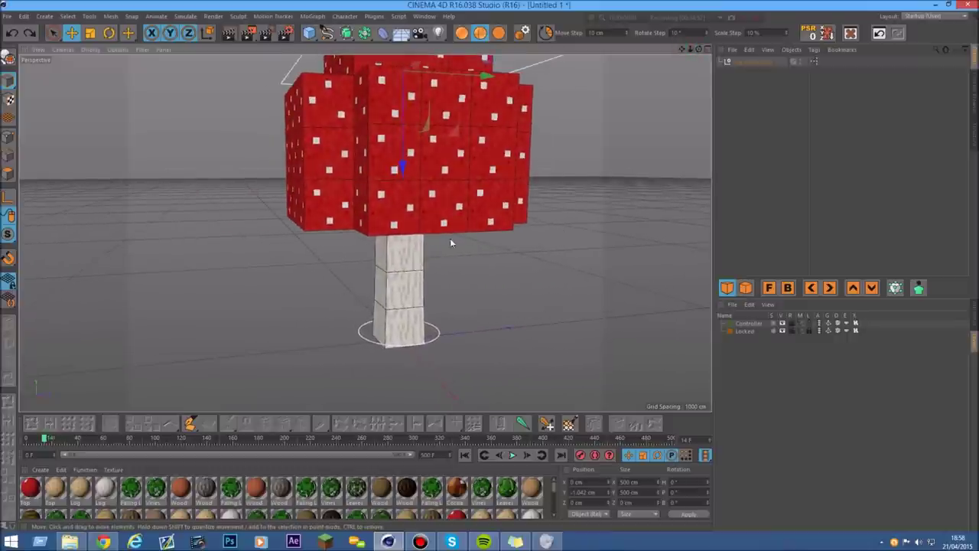
scroll(370, 165, down, 3)
scroll(372, 185, up, 2)
Step: Try tilting the whole Big Mushroom with the Rotate tool on its base controller, undoing each tilt
click(426, 301)
click(107, 35)
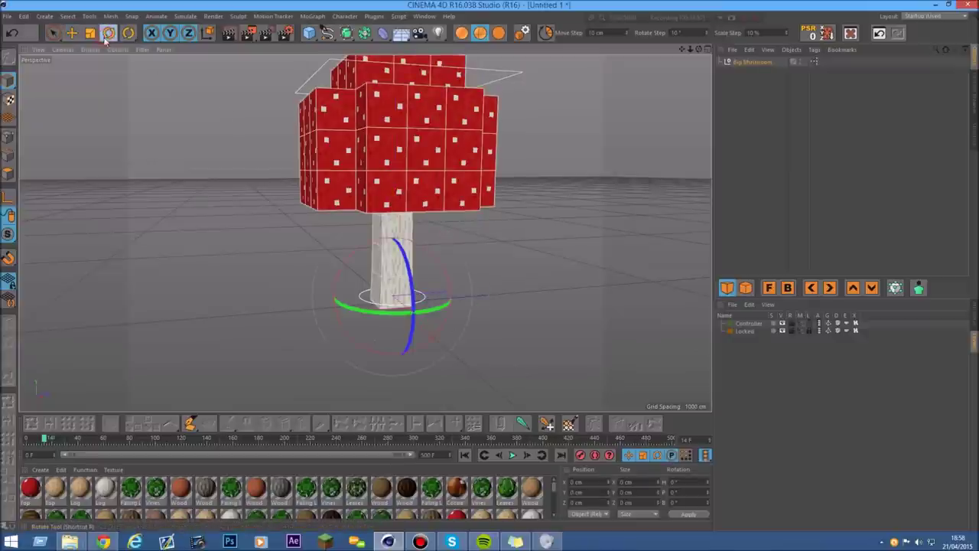
mouse_move(350, 255)
mouse_down()
mouse_move(366, 262)
mouse_move(332, 252)
mouse_up()
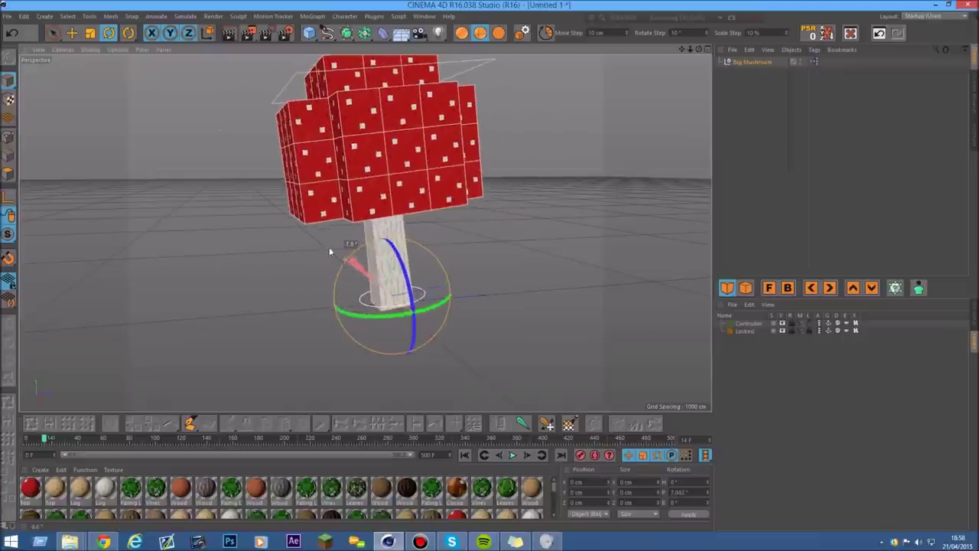
click(13, 33)
scroll(414, 191, up, 4)
drag(690, 49, 643, 49)
mouse_move(359, 278)
alt+mouse_down()
mouse_move(373, 280)
mouse_move(364, 280)
alt+mouse_up()
scroll(357, 280, up, 3)
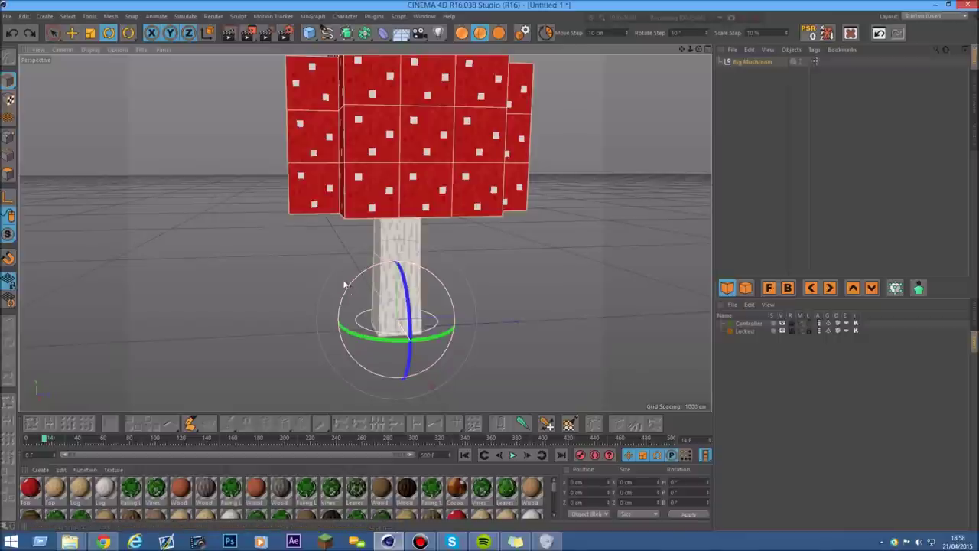
mouse_move(351, 288)
mouse_down()
mouse_move(330, 304)
mouse_move(348, 291)
mouse_up()
click(12, 33)
scroll(384, 171, up, 2)
scroll(453, 191, down, 5)
Step: Enable Smooth Leaves on the Big Mushroom and examine the cap from the front with nothing selected
click(573, 123)
scroll(414, 124, up, 3)
scroll(570, 132, up, 2)
drag(682, 49, 722, 76)
click(732, 62)
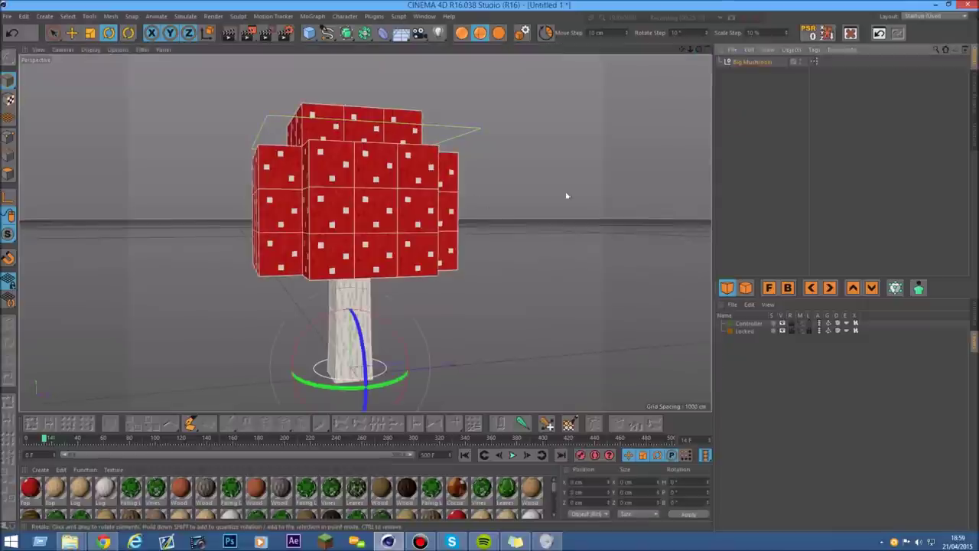
click(972, 312)
click(769, 350)
scroll(221, 354, up, 2)
click(496, 344)
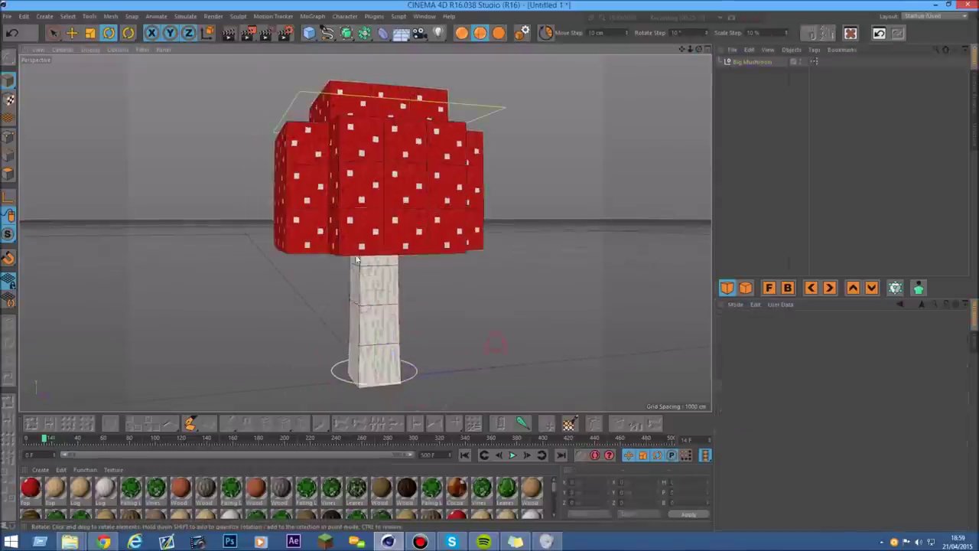
scroll(356, 259, up, 3)
drag(699, 49, 727, 67)
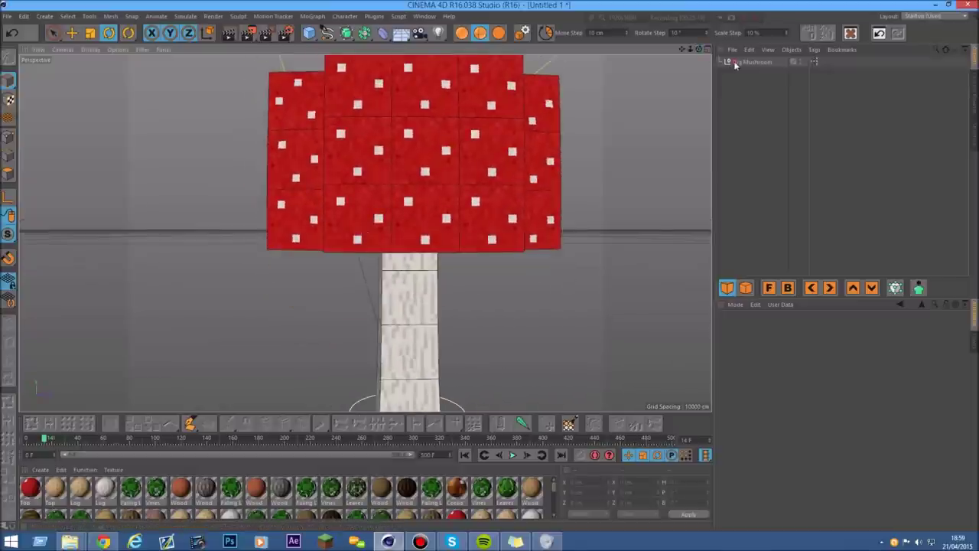
Step: Enable Wind In Top on the Big Mushroom and play the animation to check how the cap sways
click(735, 63)
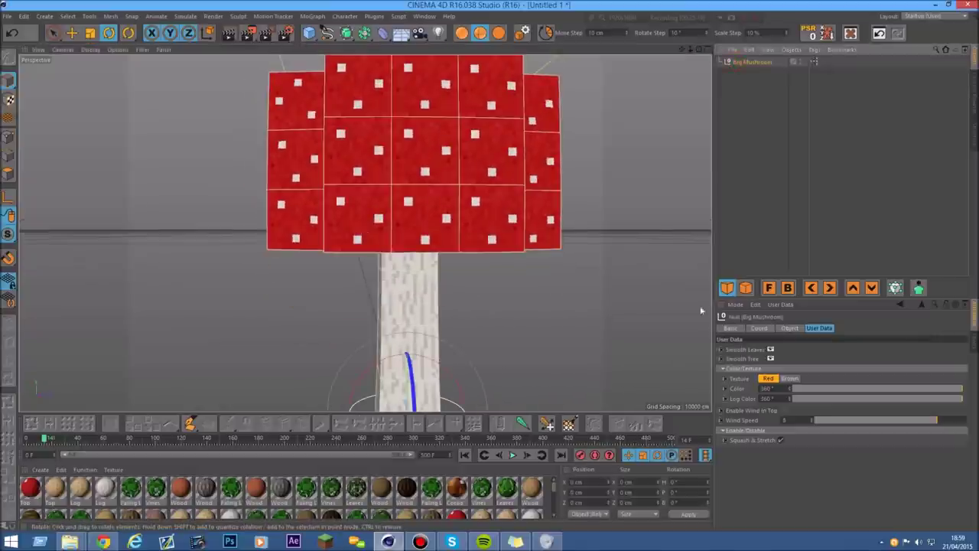
click(783, 411)
scroll(400, 157, down, 1)
scroll(366, 84, up, 3)
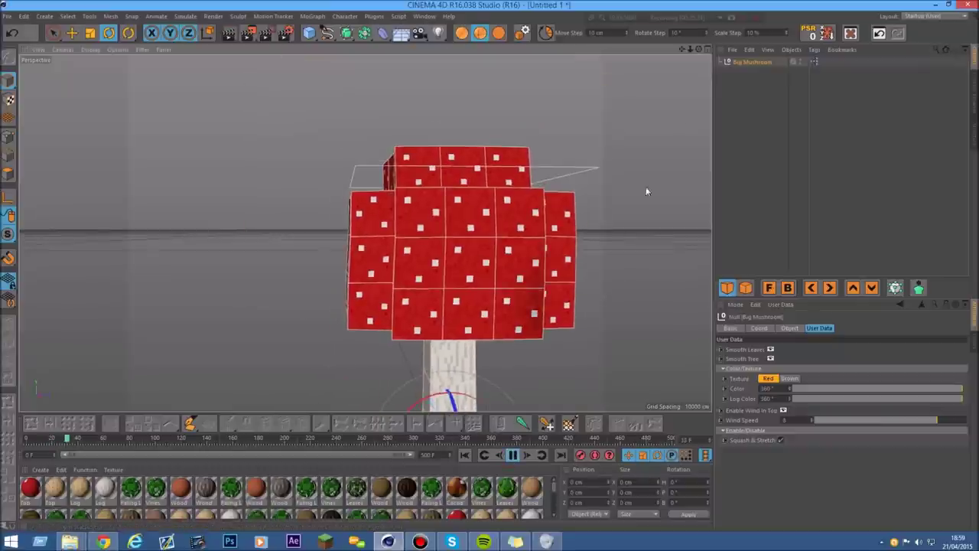
drag(682, 48, 712, 74)
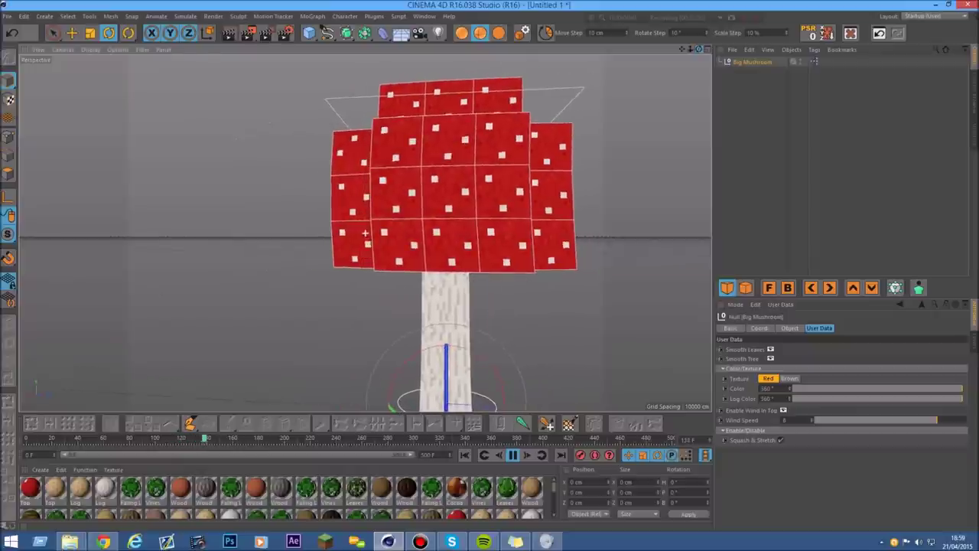
drag(748, 108, 743, 61)
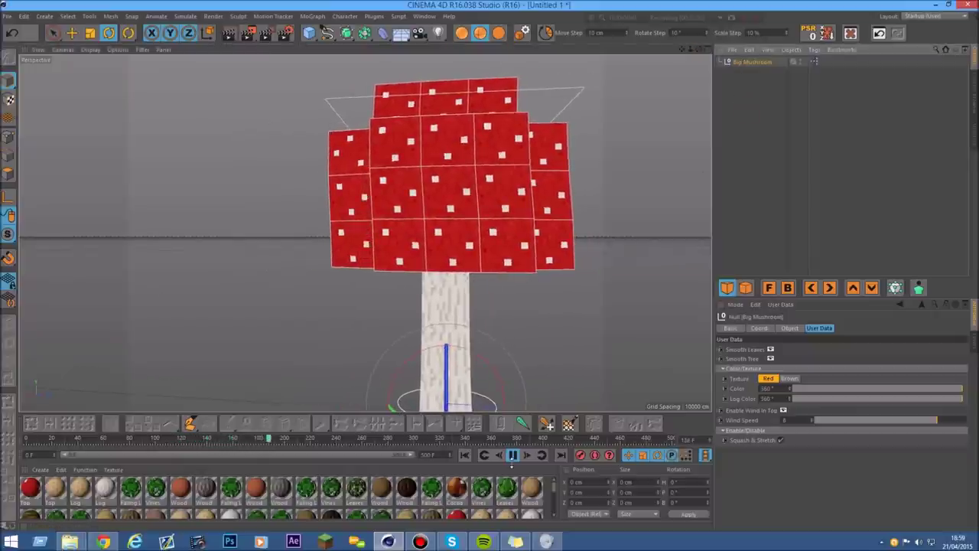
Step: Stop the playback, delete the Big Mushroom and add the low-poly Spruce Tree to the scene
drag(730, 6, 730, 7)
key(Delete)
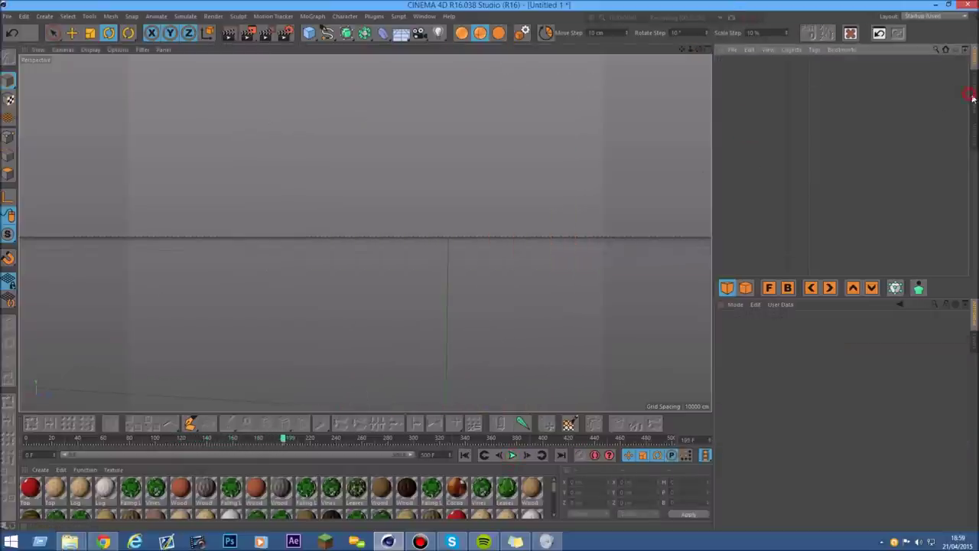
click(970, 97)
scroll(949, 153, down, 1)
double_click(909, 238)
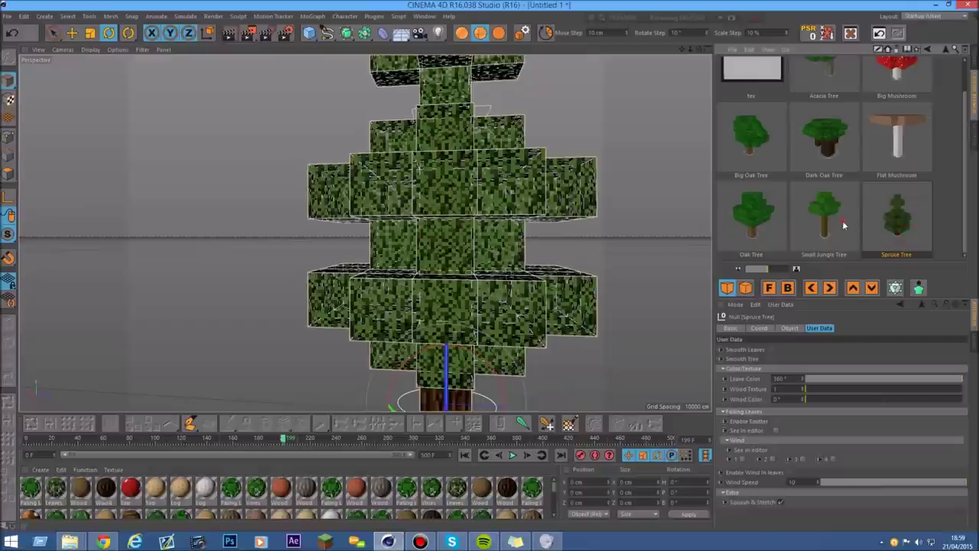
Step: Add the low-poly Small Jungle Tree and move it along the Z axis beside the Spruce Tree to inspect its trunk
double_click(843, 224)
click(71, 35)
scroll(247, 227, down, 4)
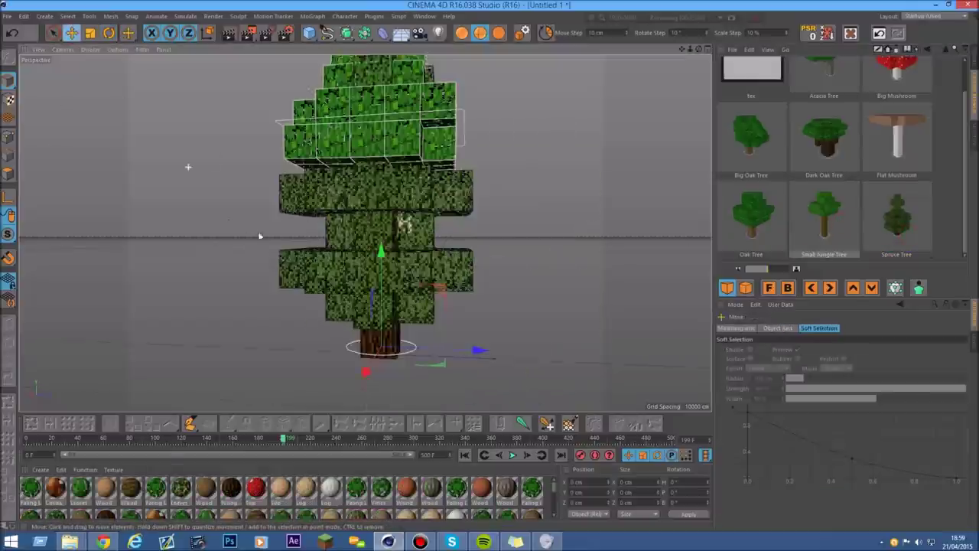
drag(430, 330, 306, 331)
scroll(261, 228, up, 10)
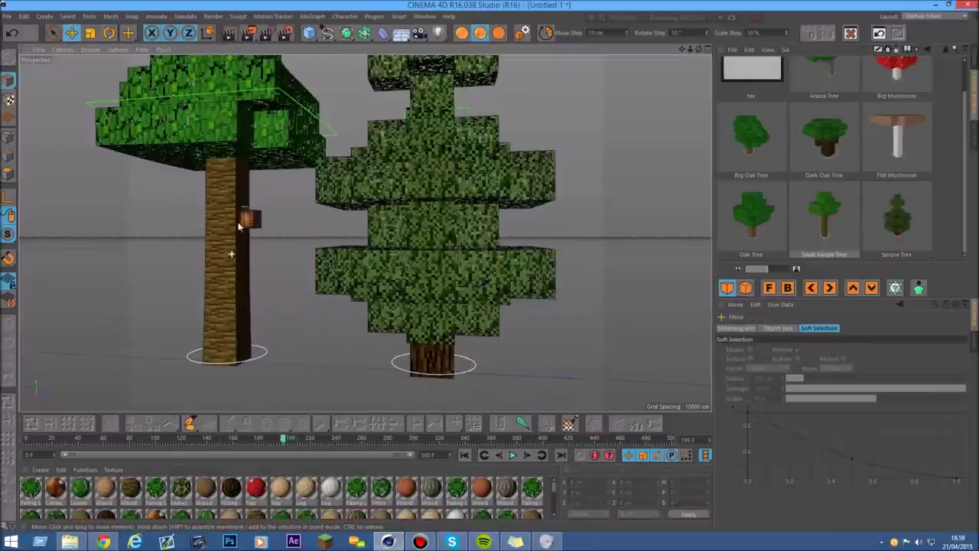
scroll(274, 215, down, 5)
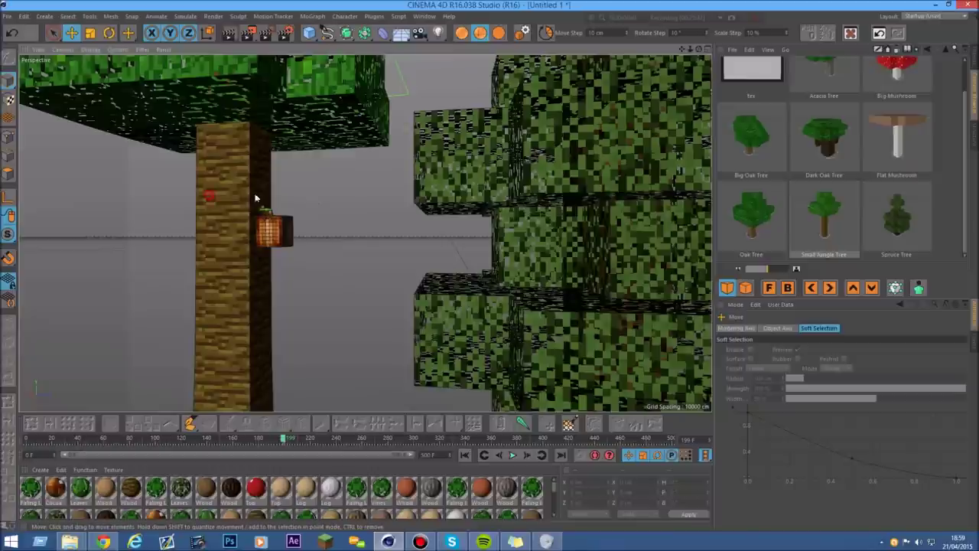
Step: Examine the cocoa pod on the Small Jungle Tree's trunk up close, from the front and from an angle
click(972, 67)
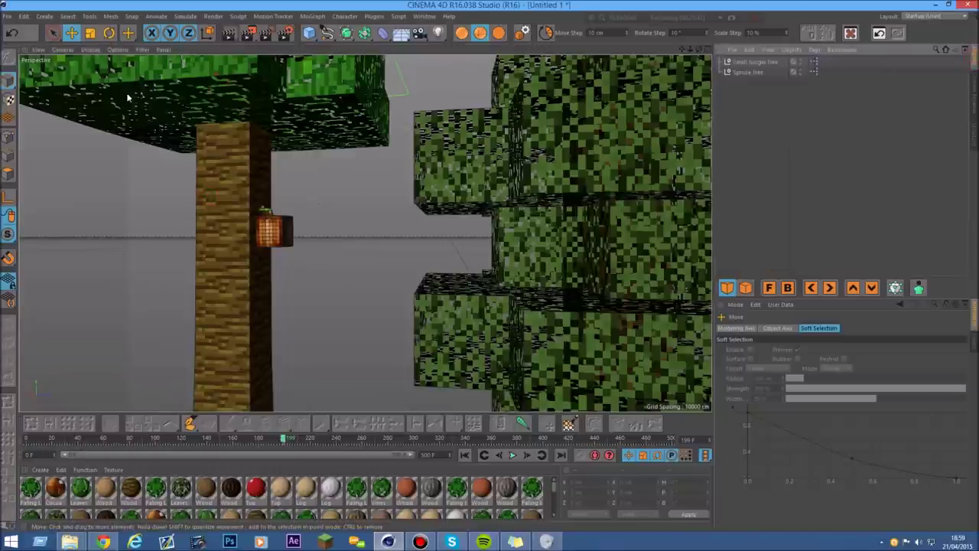
scroll(234, 243, down, 2)
scroll(290, 207, up, 5)
scroll(291, 245, down, 8)
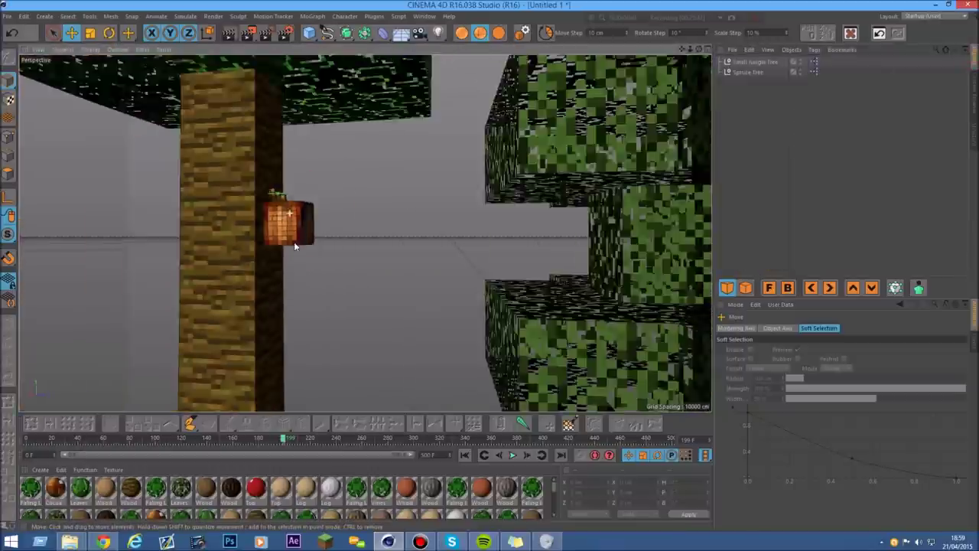
scroll(289, 238, up, 4)
scroll(222, 187, down, 6)
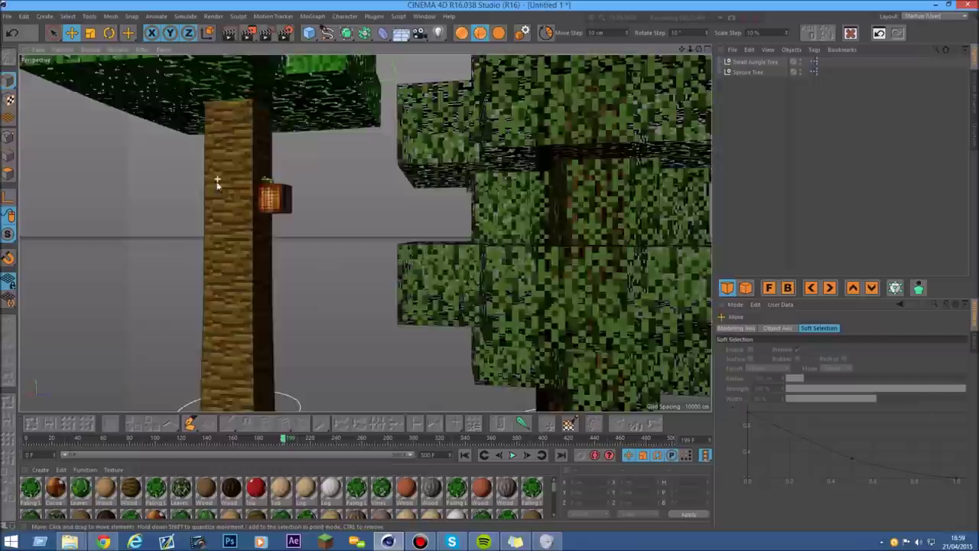
scroll(332, 231, up, 6)
scroll(245, 214, down, 5)
scroll(243, 205, up, 6)
scroll(243, 205, up, 6)
drag(699, 49, 627, 49)
scroll(329, 252, up, 2)
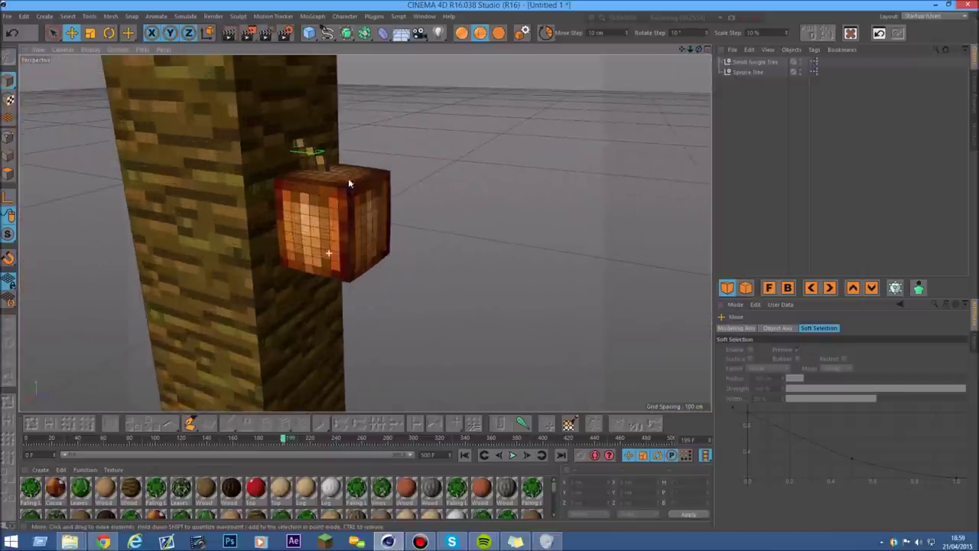
scroll(315, 182, up, 3)
scroll(315, 183, down, 5)
scroll(315, 182, down, 4)
scroll(322, 187, up, 8)
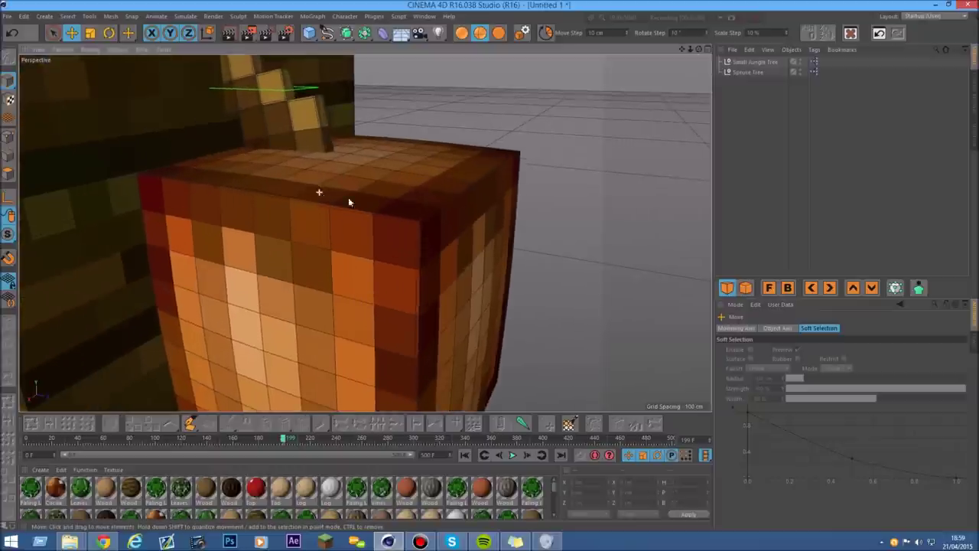
scroll(417, 230, down, 4)
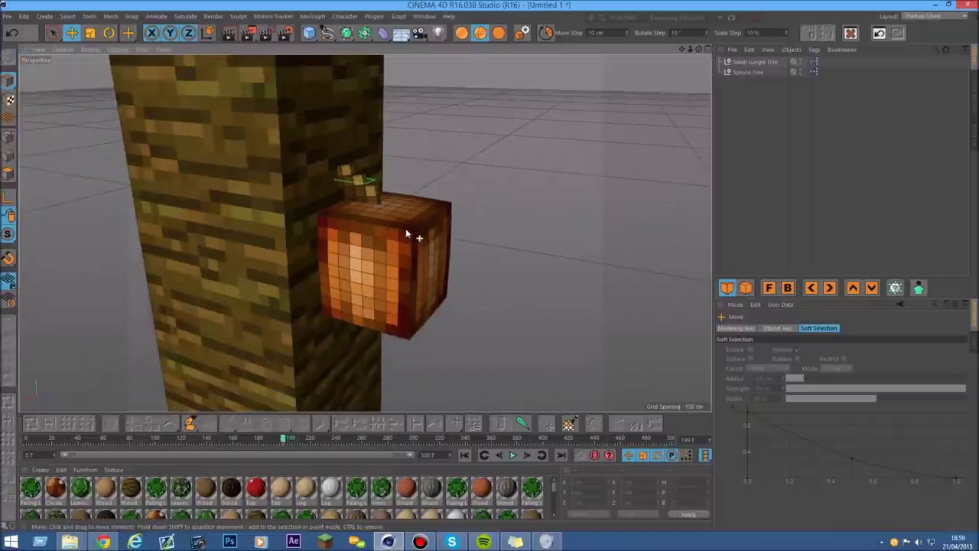
scroll(405, 229, up, 5)
scroll(405, 234, up, 1)
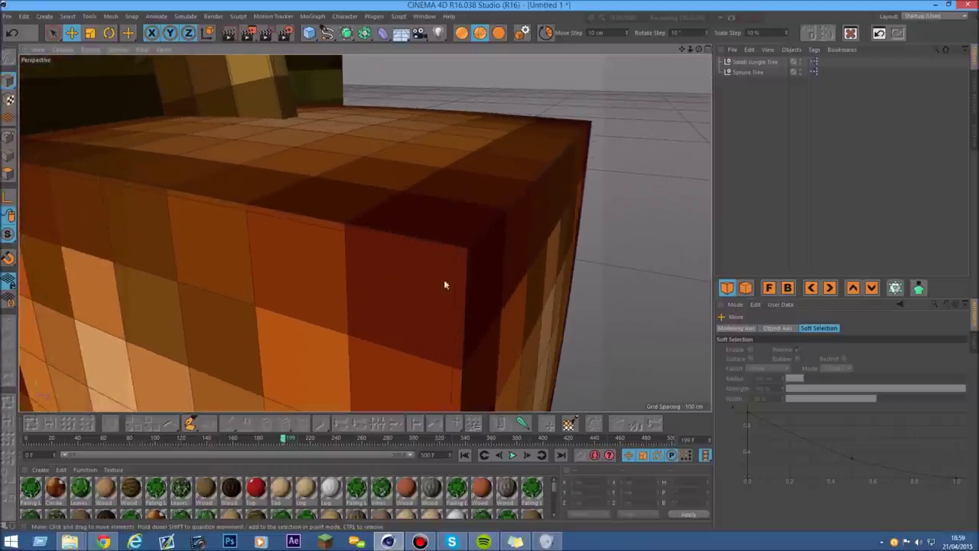
scroll(313, 230, down, 5)
scroll(310, 235, down, 6)
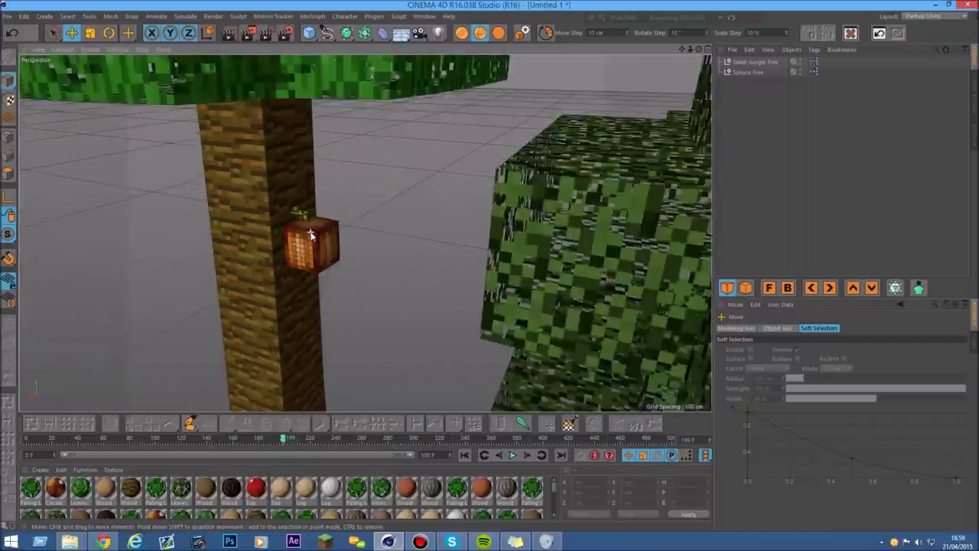
Step: Switch the Small Jungle Tree's Smooth Tree option off and back on to compare the trunk shape
drag(681, 49, 679, 49)
click(755, 63)
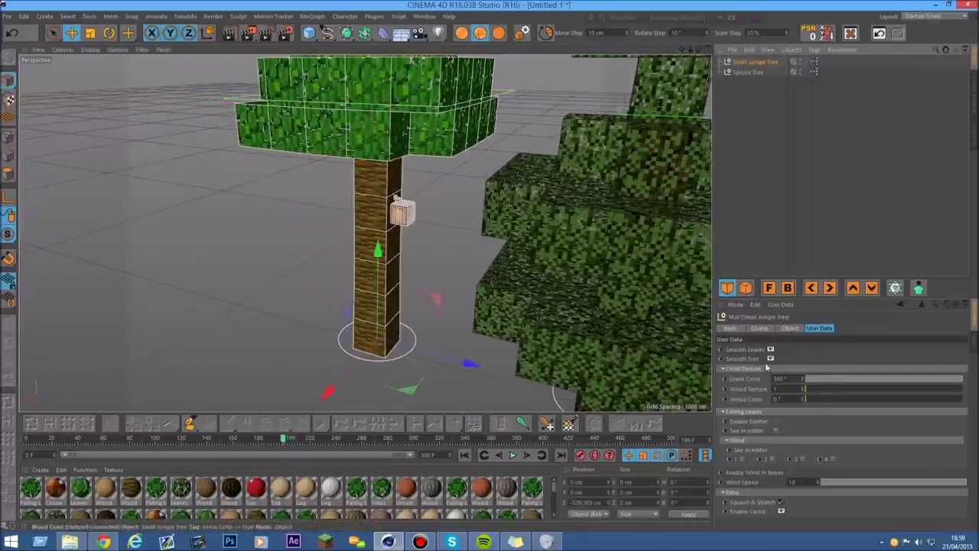
click(771, 359)
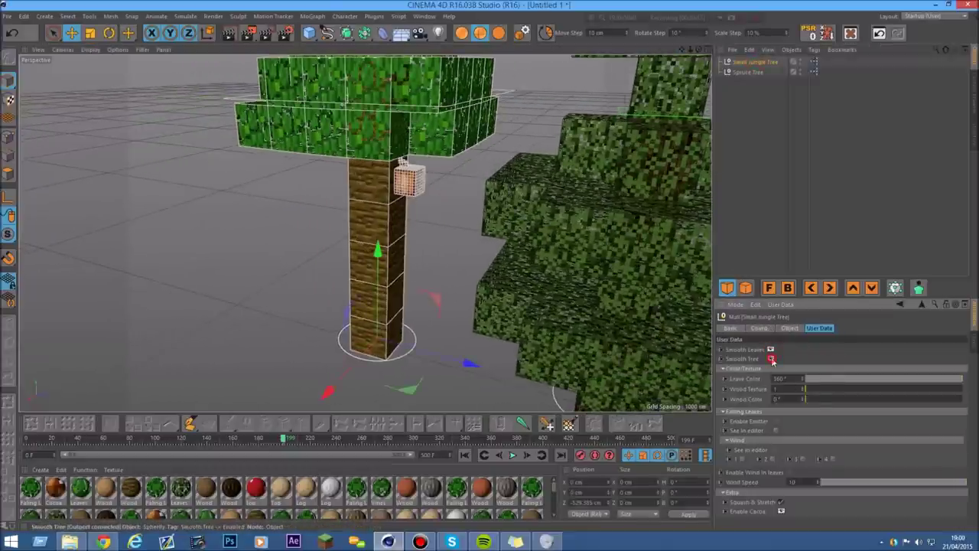
click(771, 358)
Step: Try moving the cocoa pod away from the jungle tree's trunk and undo the move
scroll(415, 203, up, 7)
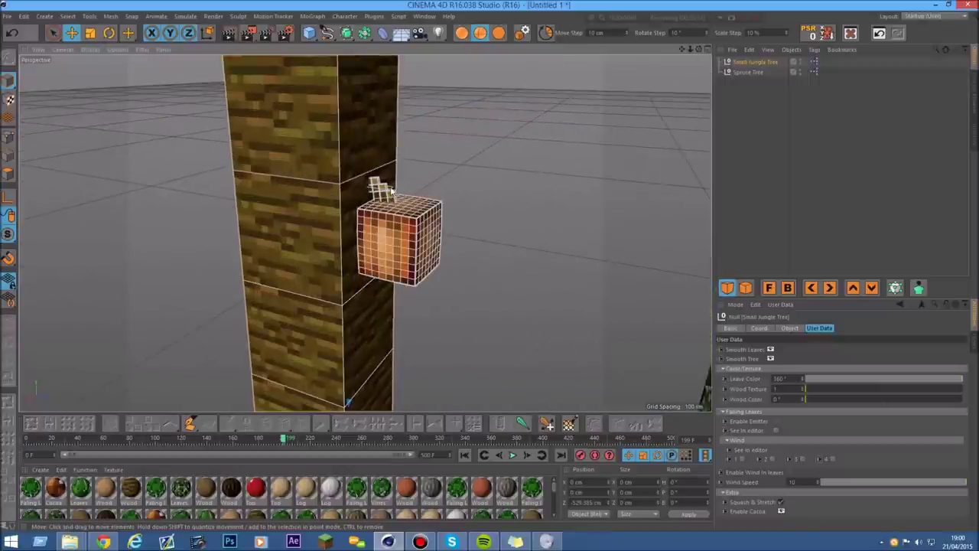
click(392, 188)
drag(414, 191, 451, 228)
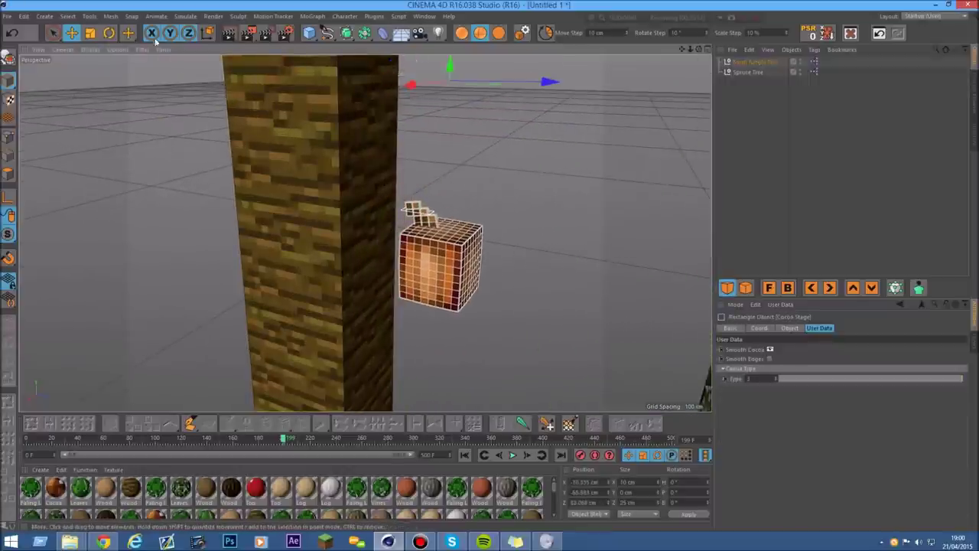
click(12, 33)
Step: Delete both the Small Jungle Tree and the Spruce Tree from the scene
drag(690, 49, 719, 37)
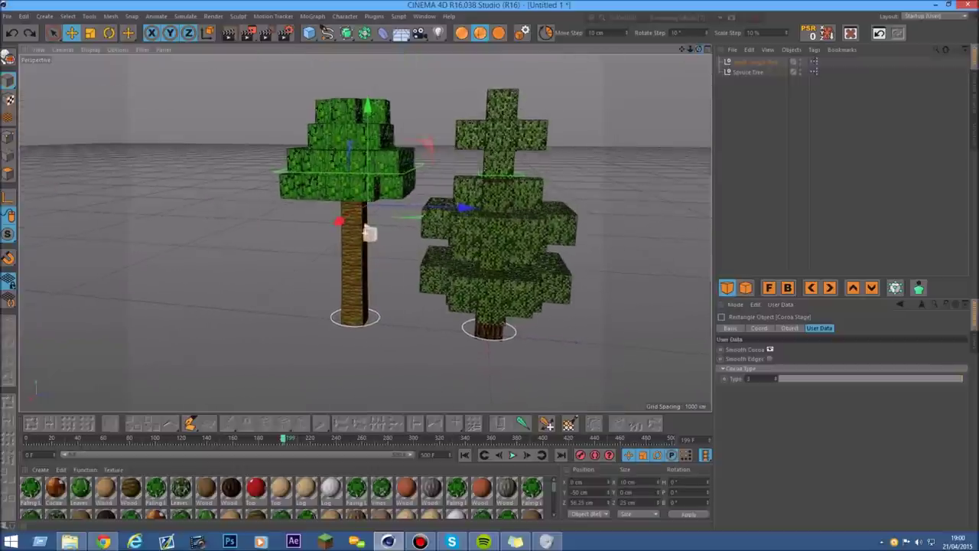
click(420, 166)
drag(812, 180, 710, 29)
key(Delete)
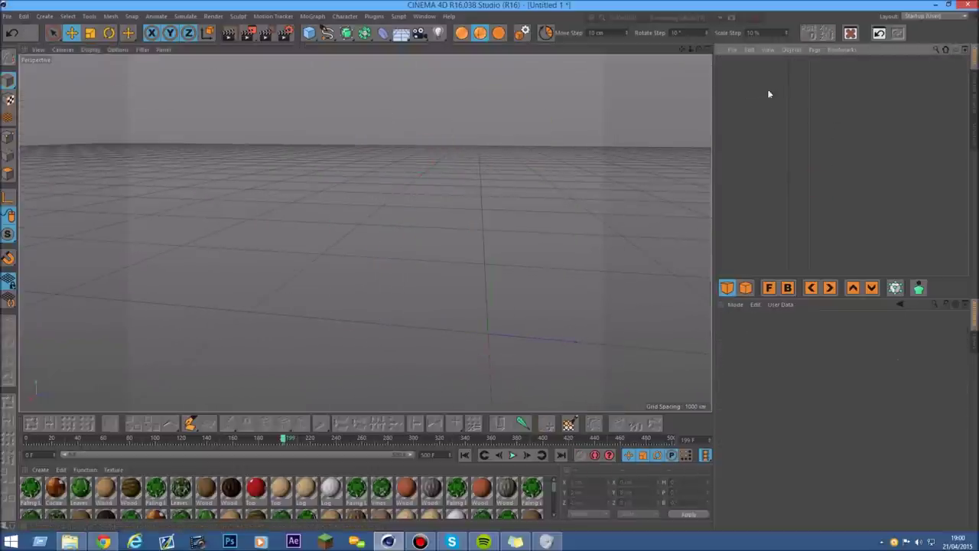
Step: Look through the main preset library and its Less Lagg (Without Vine's) and Low Poly folders
click(973, 108)
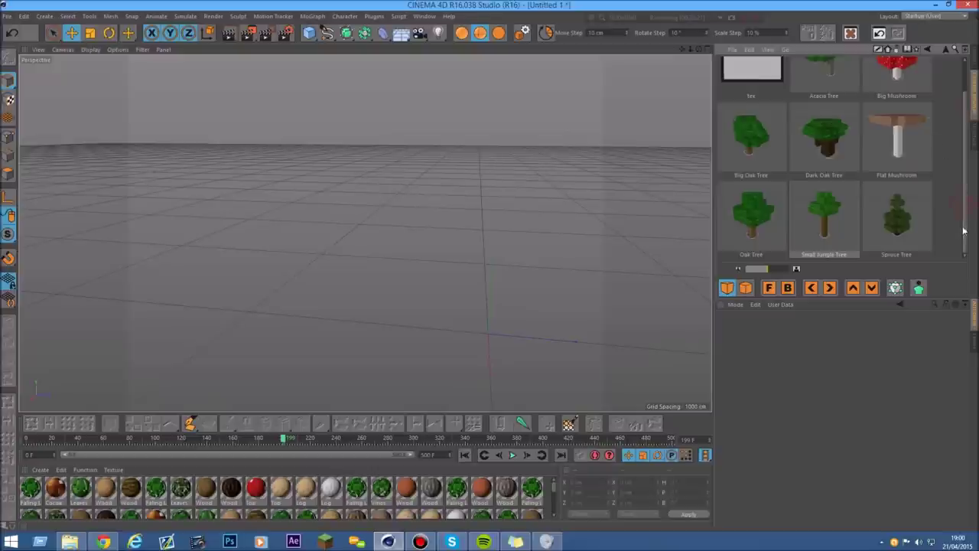
click(946, 50)
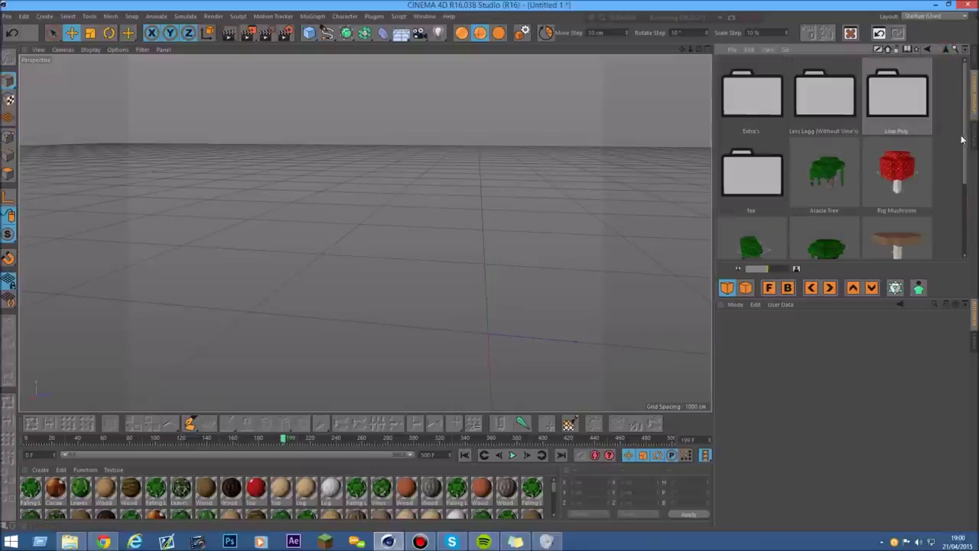
click(838, 97)
mouse_move(965, 155)
mouse_down()
mouse_move(966, 240)
mouse_move(962, 153)
mouse_up()
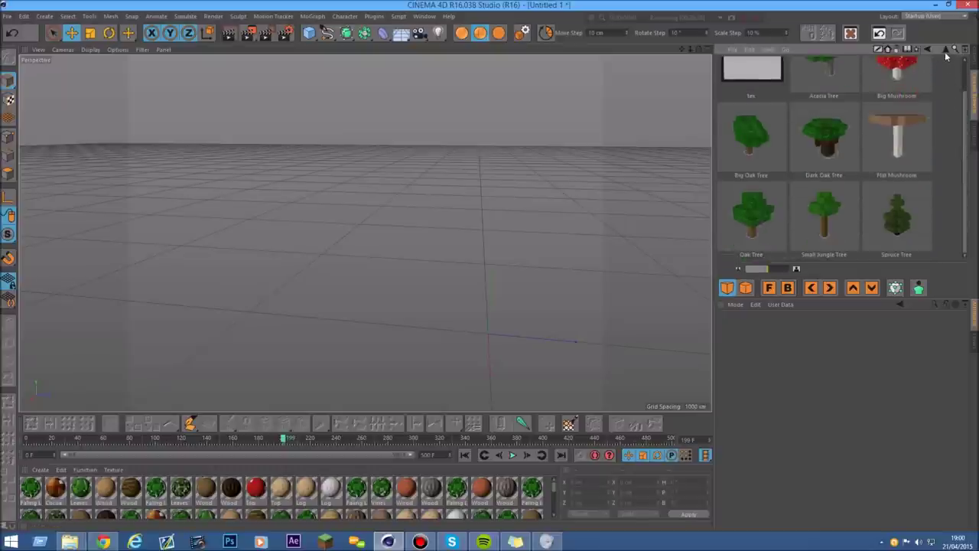
scroll(946, 120, up, 2)
scroll(946, 140, down, 1)
scroll(946, 140, up, 1)
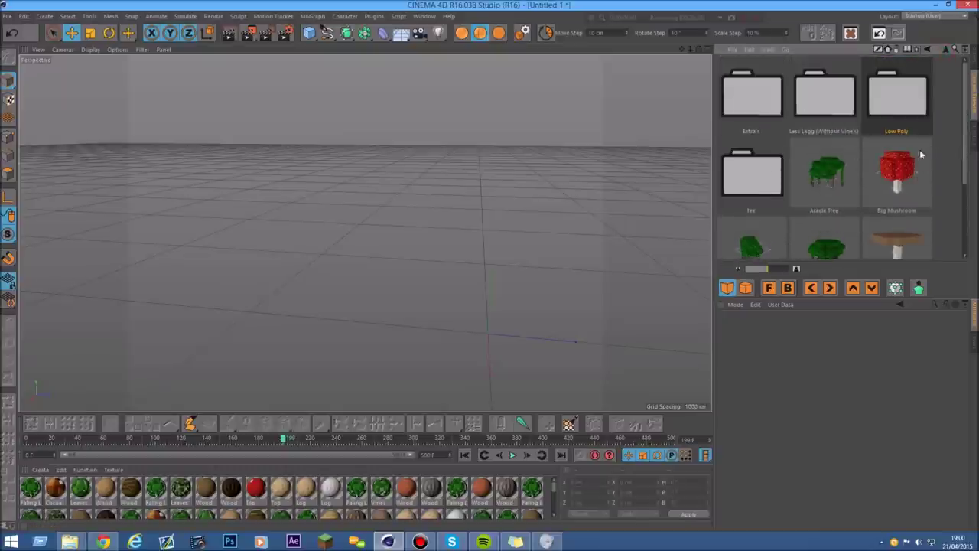
scroll(956, 153, down, 1)
scroll(937, 146, up, 1)
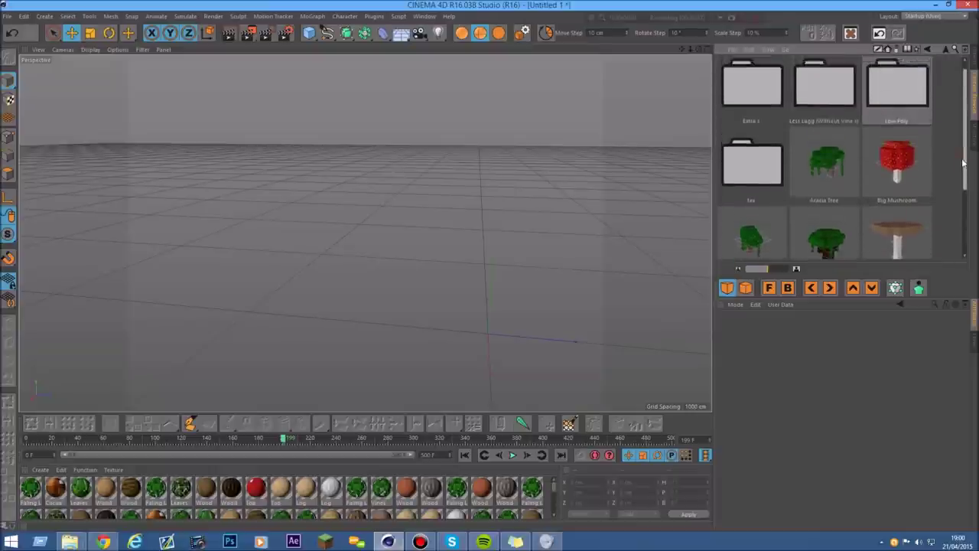
Step: Add the Cocoa Stage preset from the Extra's folder, move it along the Z axis and frame it closely
double_click(752, 88)
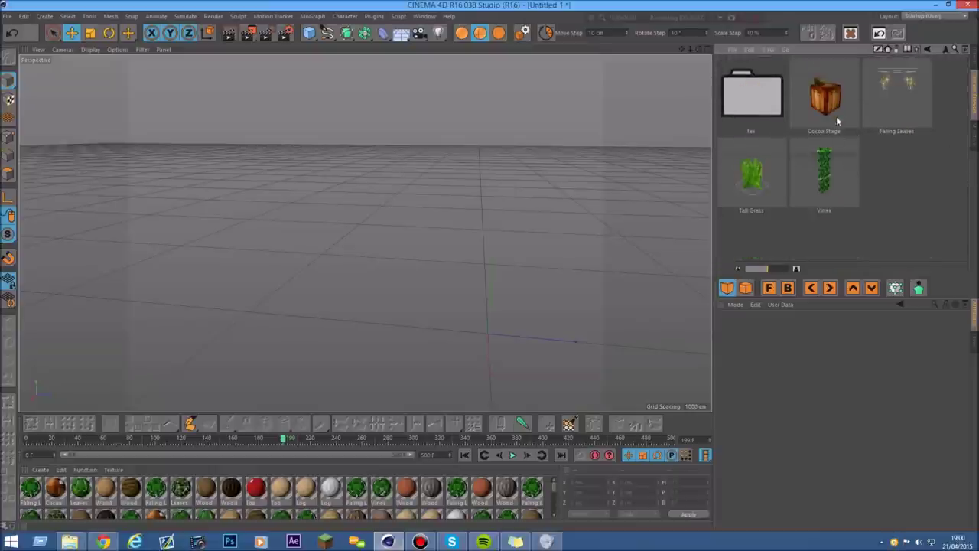
double_click(834, 97)
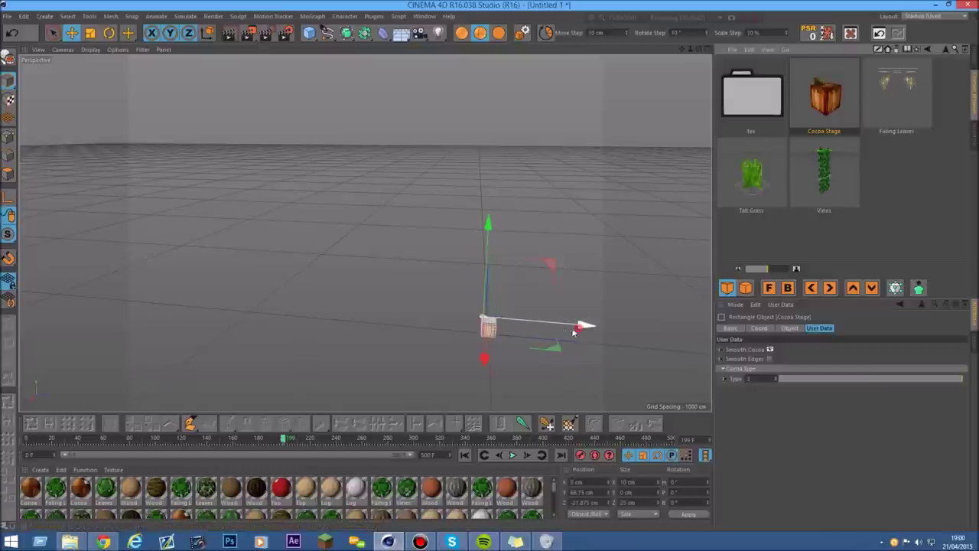
drag(579, 331, 462, 325)
scroll(461, 341, up, 3)
scroll(326, 306, up, 1)
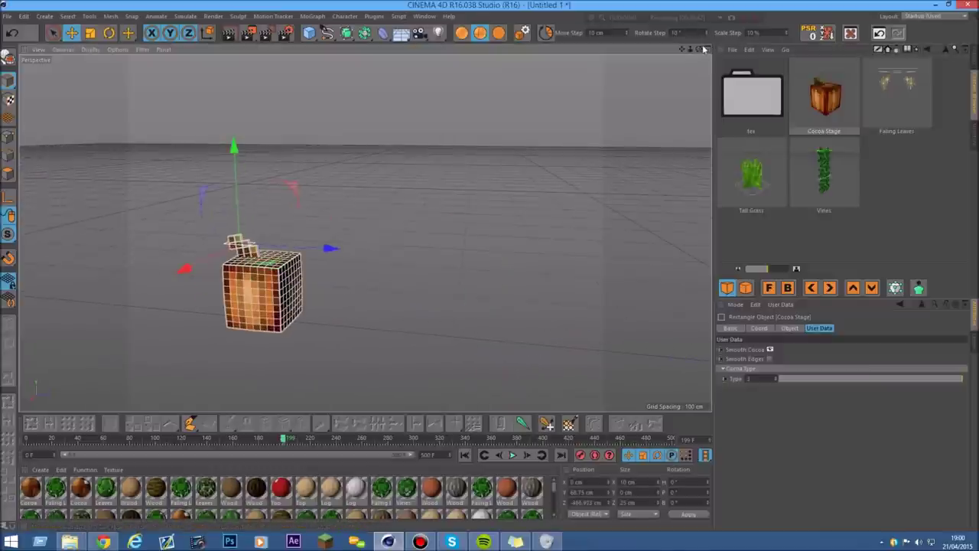
scroll(320, 247, up, 2)
scroll(320, 247, up, 3)
scroll(404, 164, down, 5)
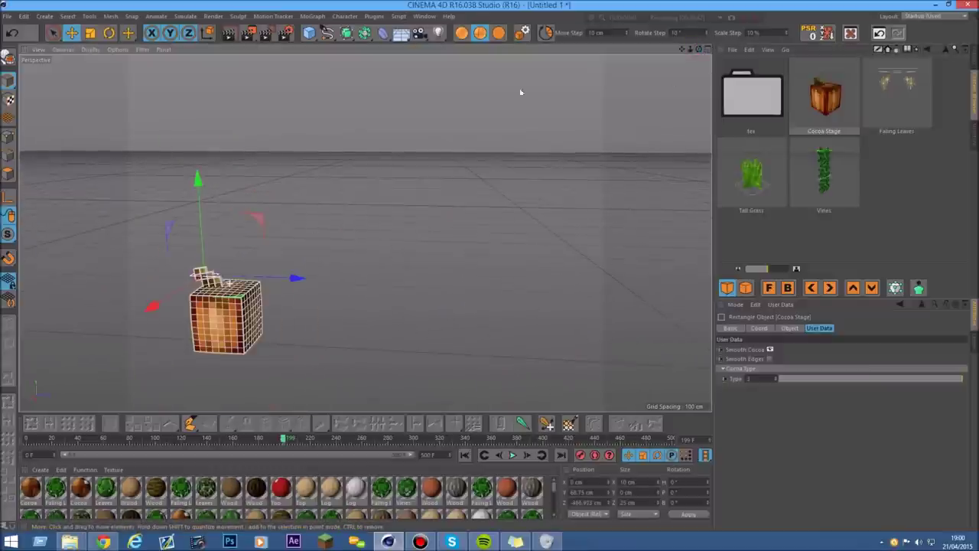
scroll(365, 233, up, 2)
alt+middle_drag(365, 233, 407, 215)
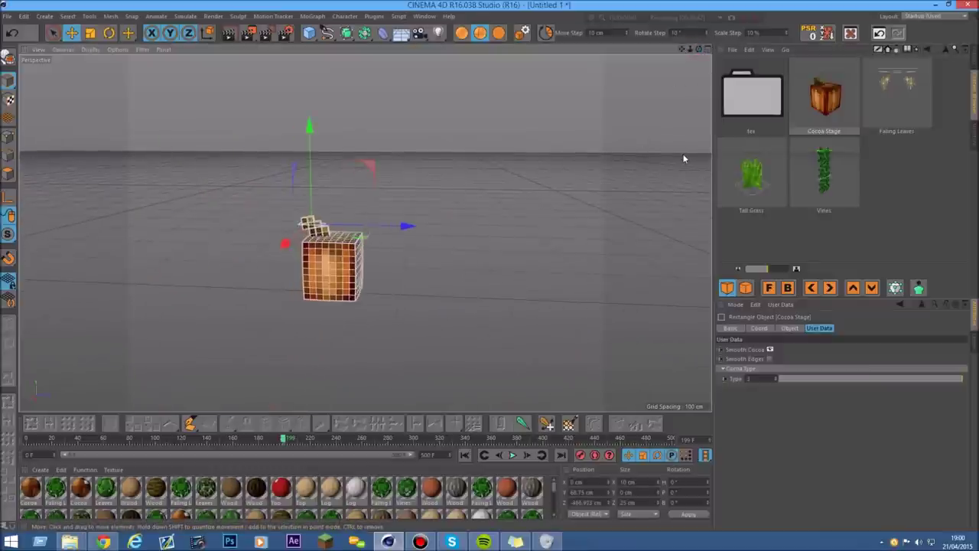
scroll(293, 262, up, 1)
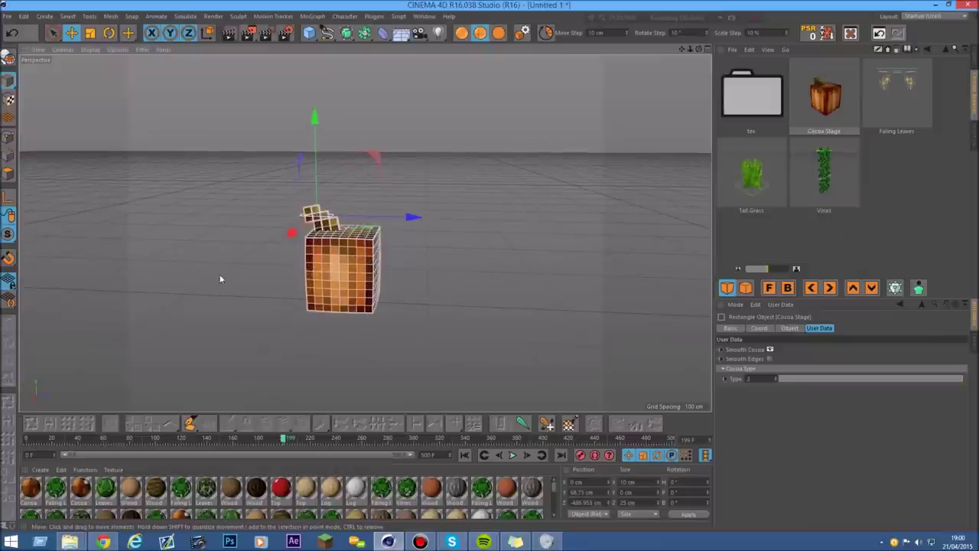
Step: Set the Cocoa Stage's Type to 2 and toggle Smooth Edges, displaying it shaded without wireframe lines
scroll(245, 273, up, 3)
mouse_move(930, 385)
mouse_down()
mouse_move(862, 384)
mouse_move(934, 384)
mouse_up()
click(770, 359)
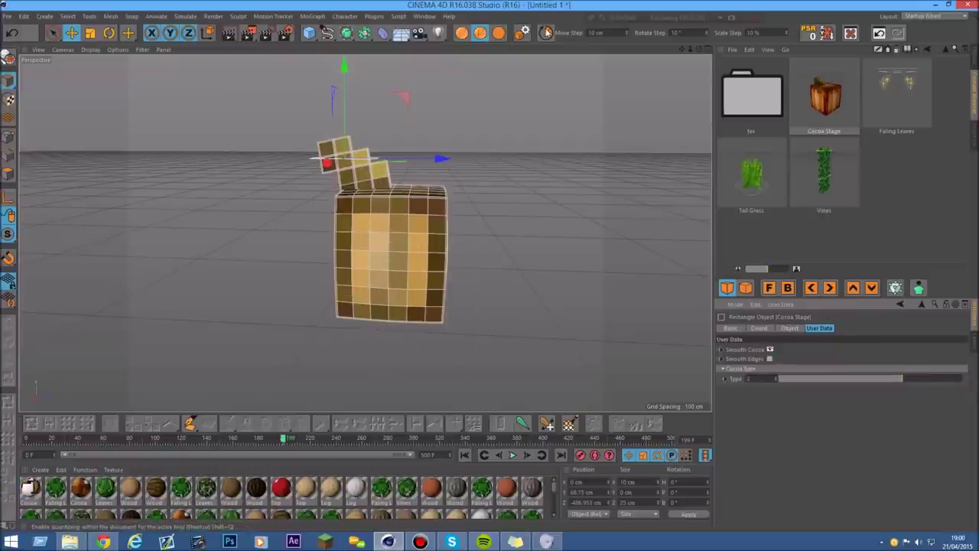
click(461, 33)
drag(699, 50, 699, 52)
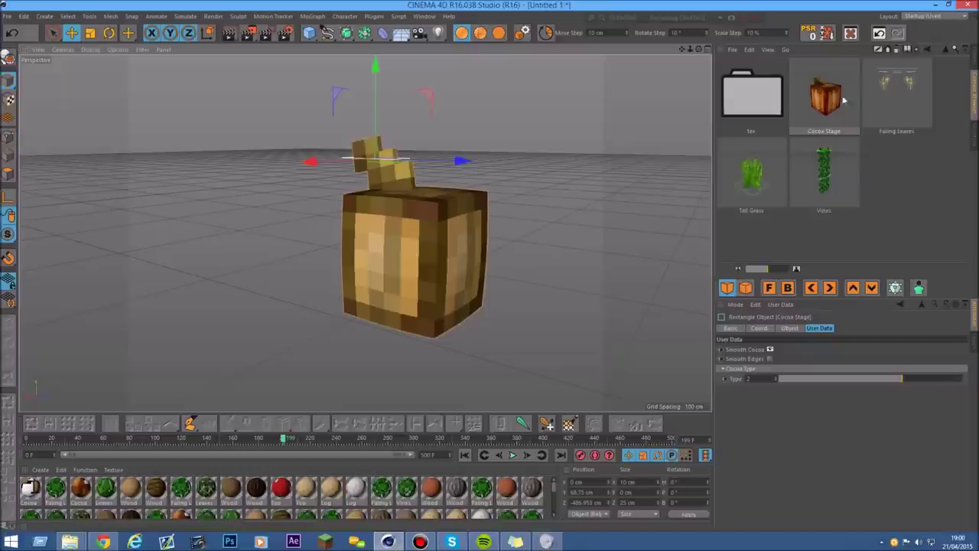
Step: Add the Falling Leaves preset to the scene and play the animation to check its emitter
double_click(907, 102)
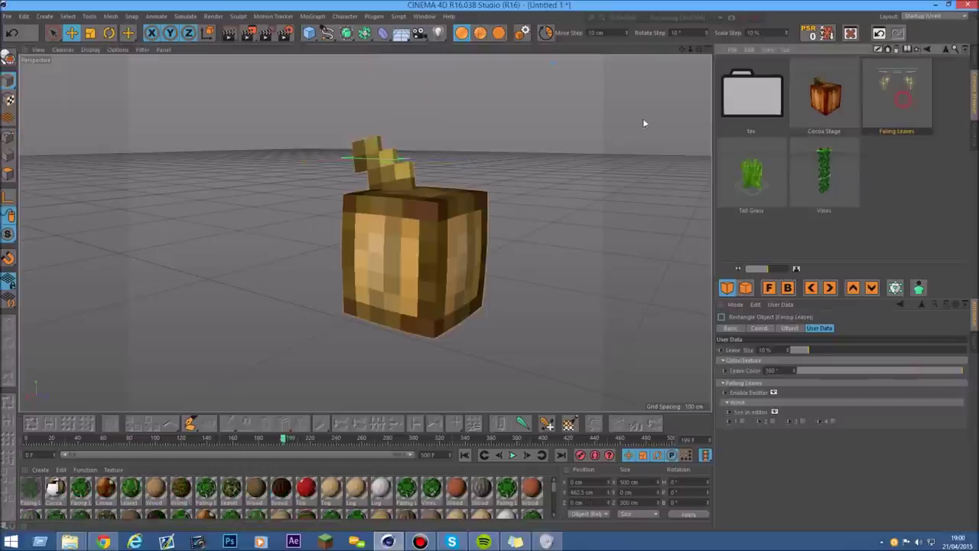
scroll(588, 123, down, 6)
mouse_move(681, 49)
mouse_down()
mouse_move(523, 186)
mouse_move(432, 301)
mouse_move(642, 49)
mouse_move(574, 49)
mouse_move(701, 50)
mouse_up()
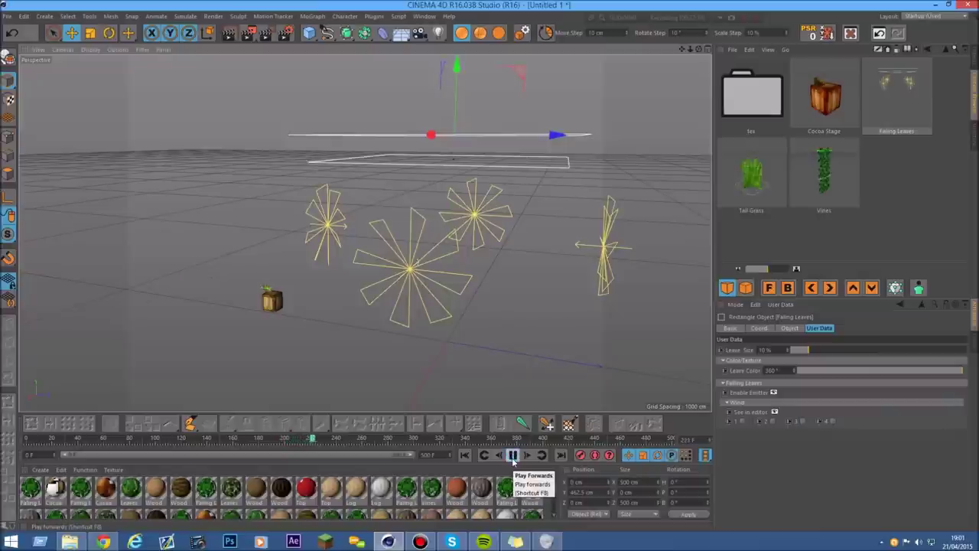
mouse_move(978, 0)
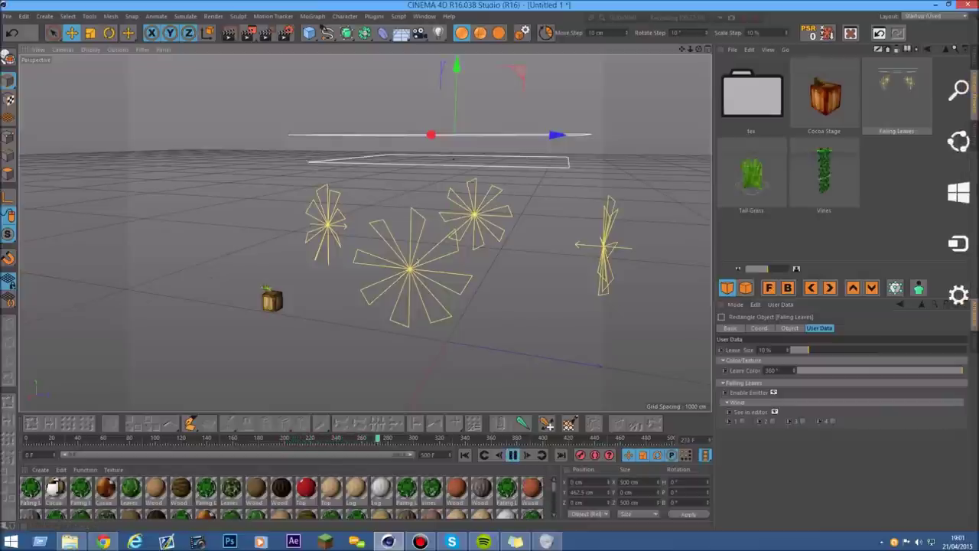
Step: Toggle Enable Emitter on the Falling Leaves object and return the timeline to its beginning
click(974, 67)
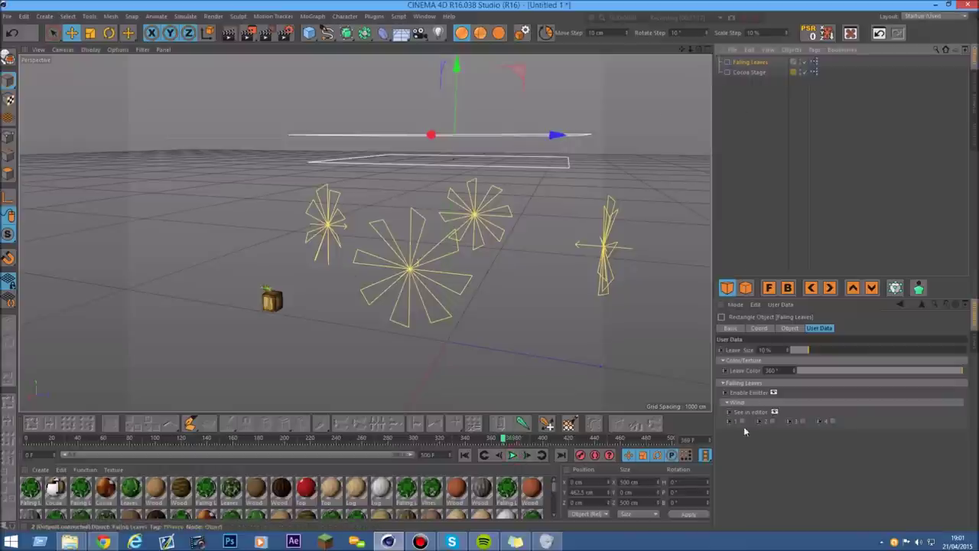
click(775, 394)
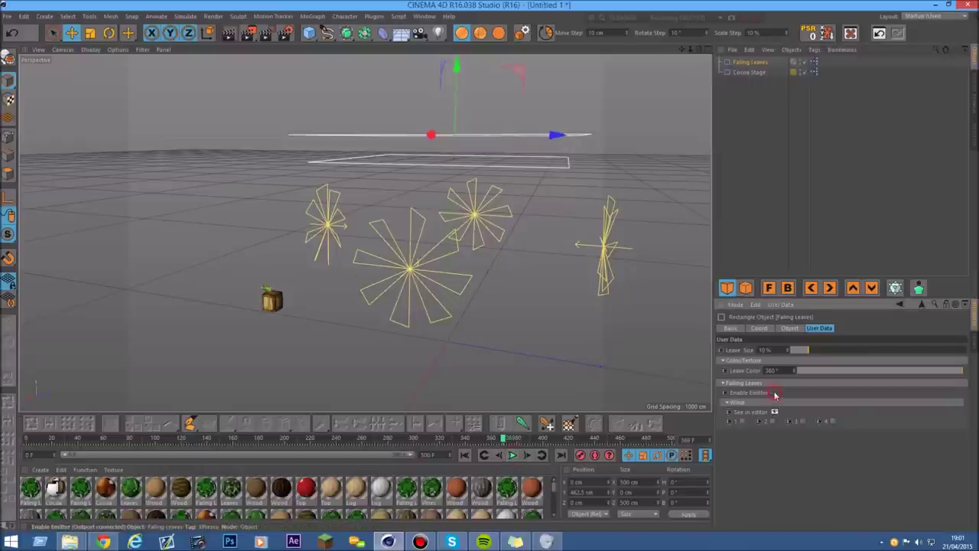
drag(501, 441, 29, 442)
Step: Select the particle emitter of the Falling Leaves rig and shorten the visible preview range of the timeline
click(573, 162)
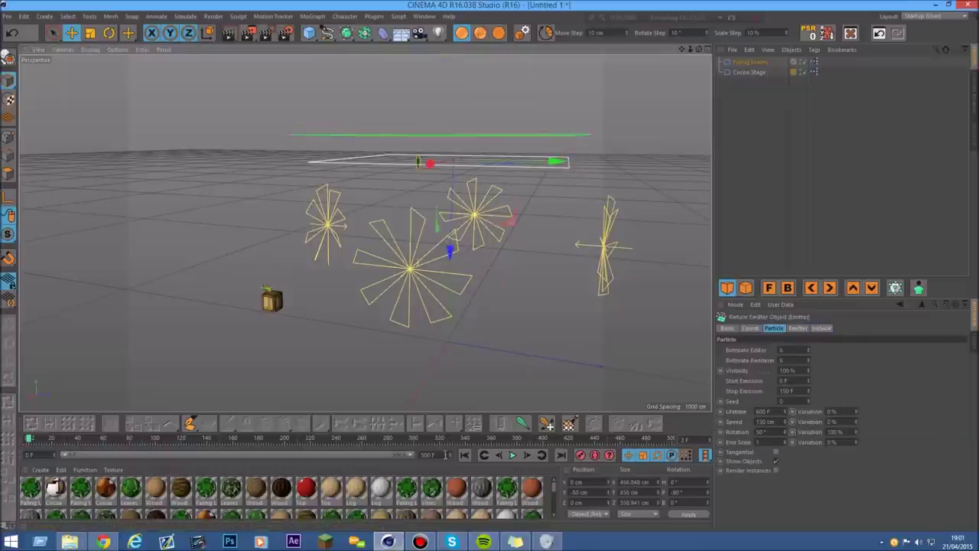
drag(445, 454, 414, 459)
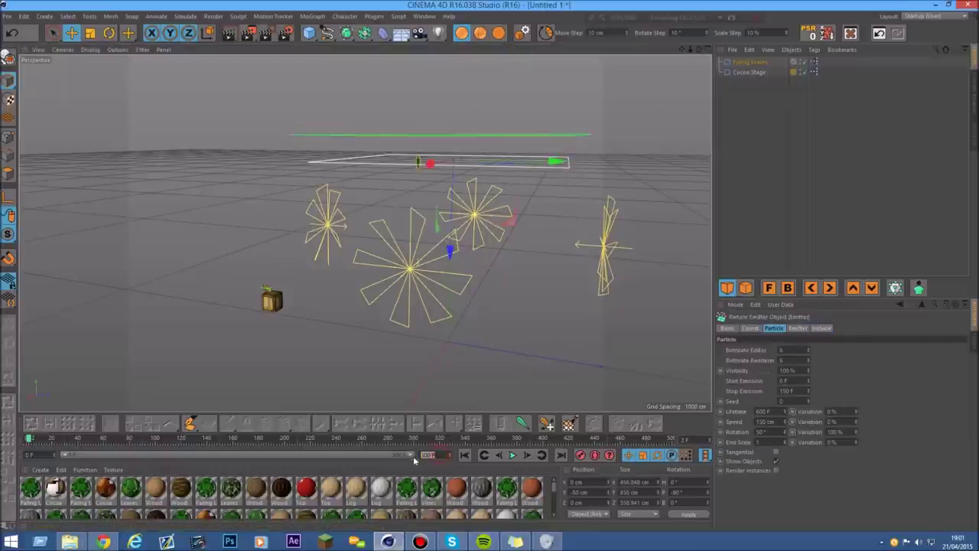
drag(409, 459, 388, 458)
Step: Set the emitter's Stop Emission to about 278 F, scrubbing the timeline to check how long leaves are emitted
double_click(788, 391)
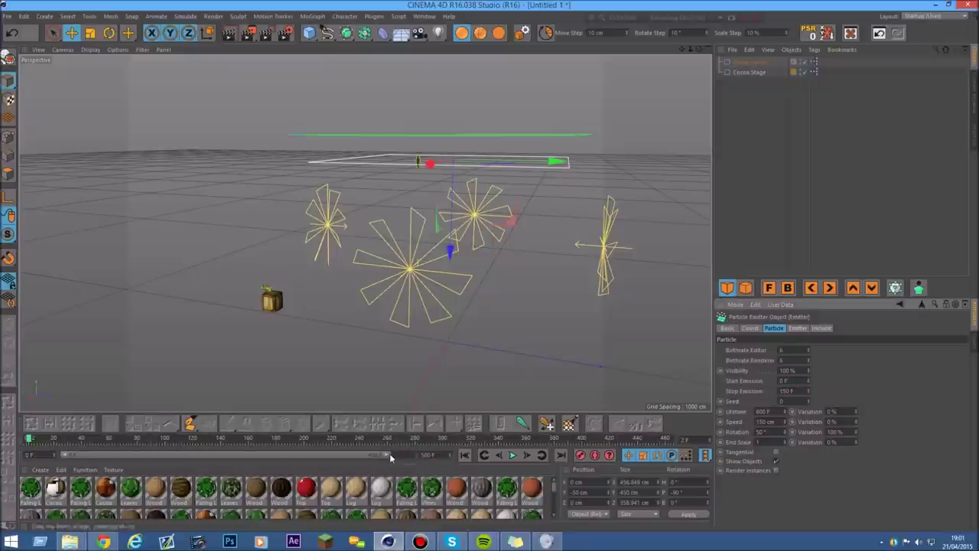
drag(27, 439, 114, 439)
click(803, 392)
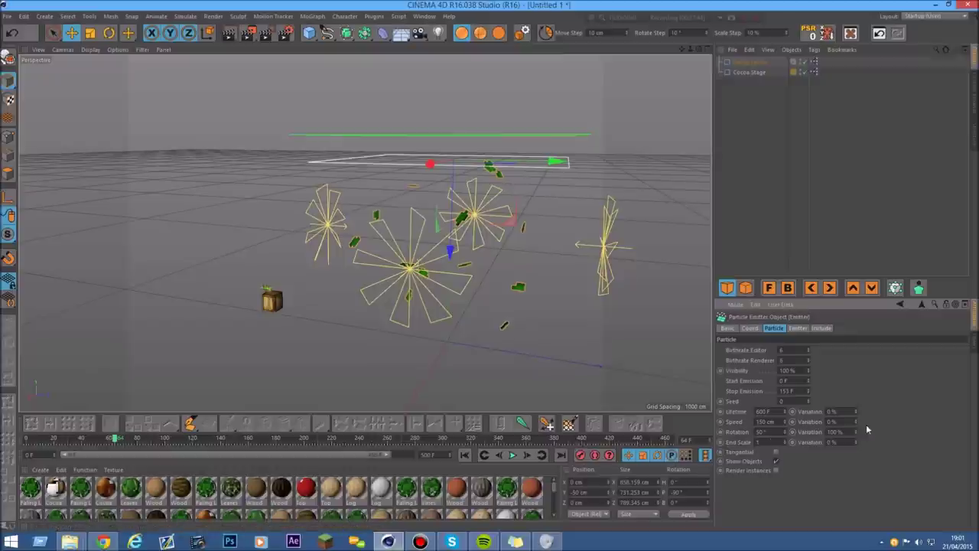
click(808, 391)
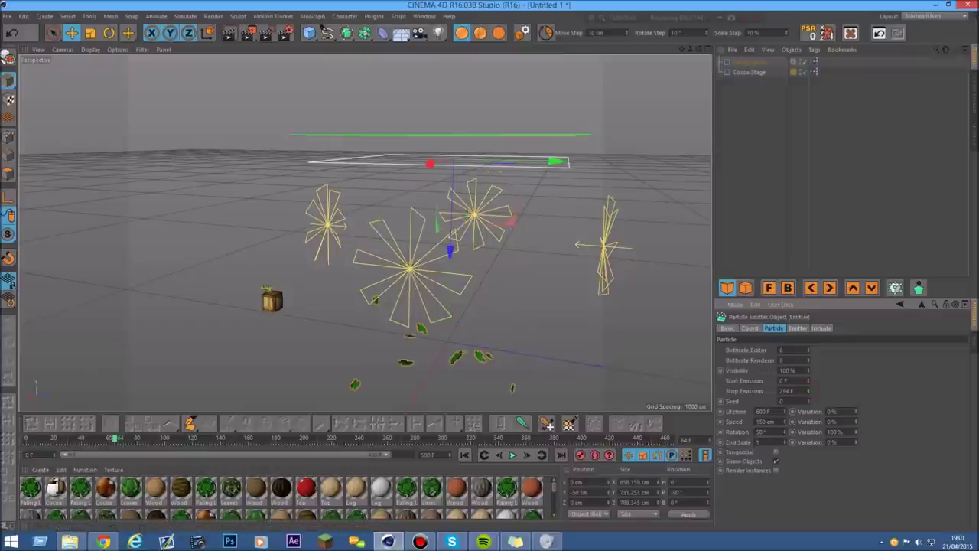
drag(117, 441, 653, 442)
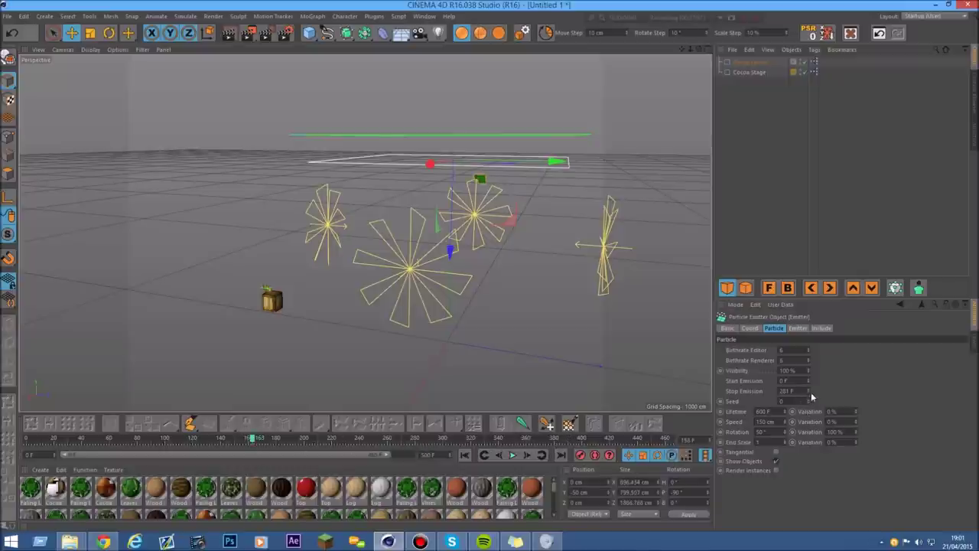
click(809, 389)
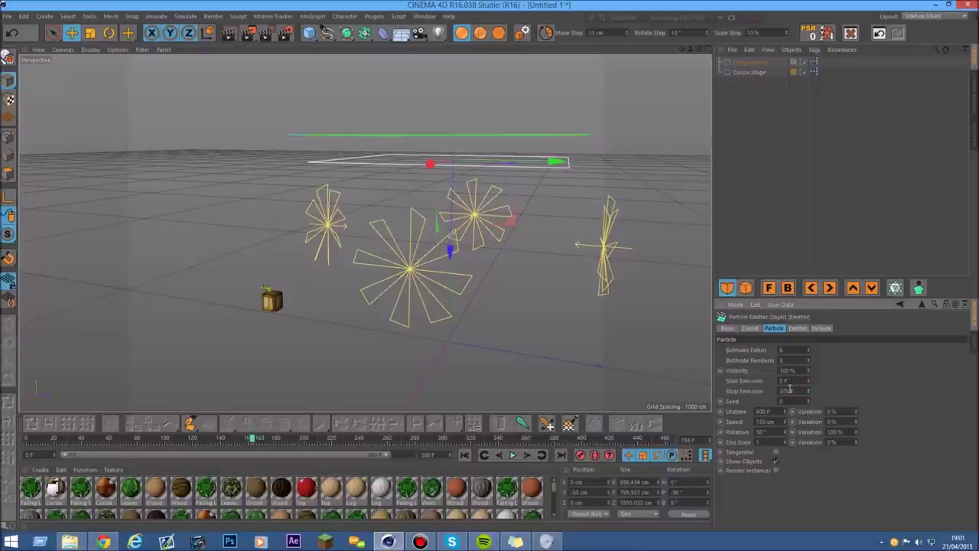
Step: Set the emitter's Start Emission to about 119 F and scrub and play the animation to check the emission period
drag(809, 380, 809, 334)
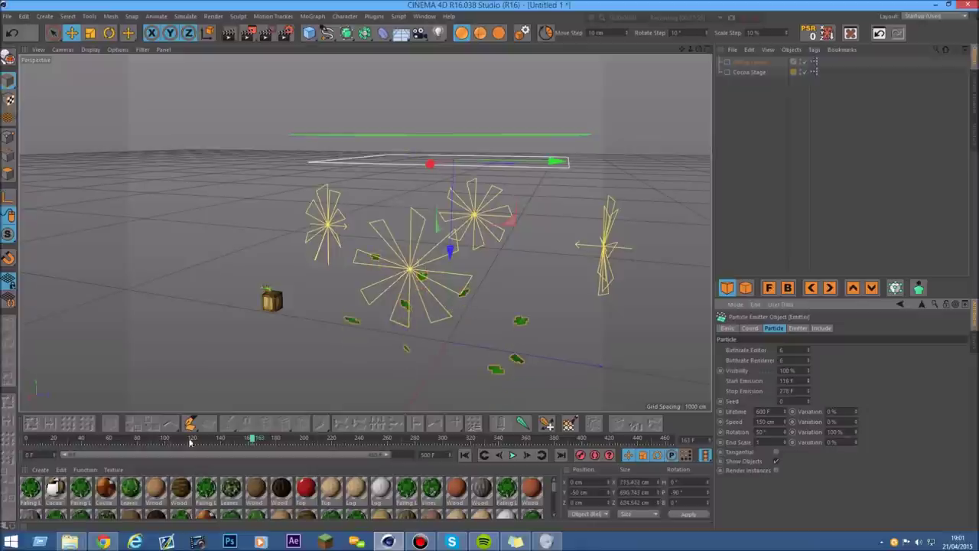
drag(254, 440, 163, 442)
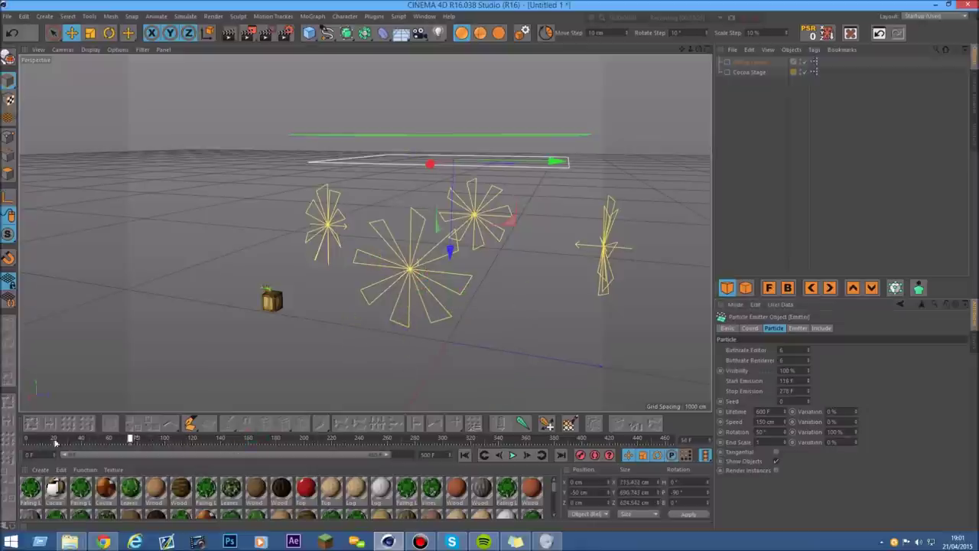
drag(278, 441, 537, 441)
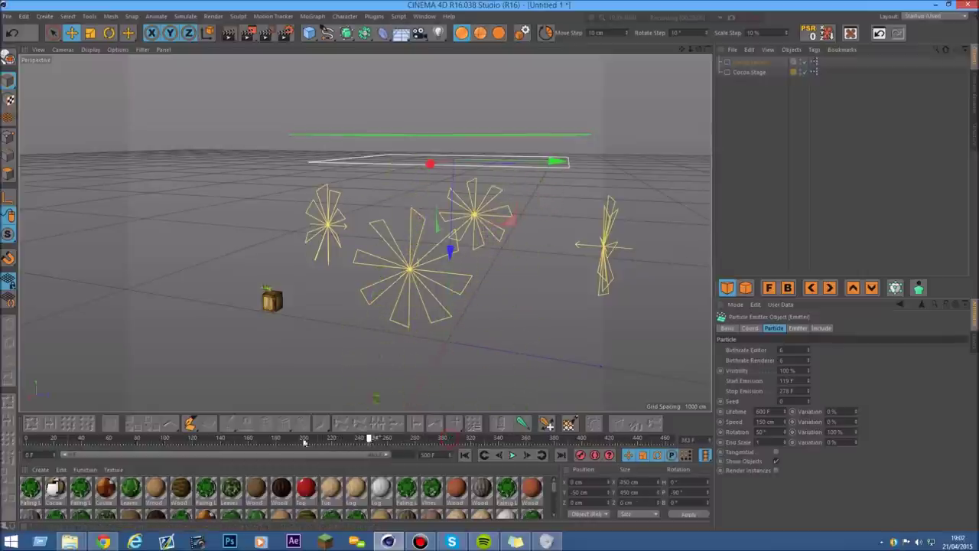
drag(218, 443, 259, 440)
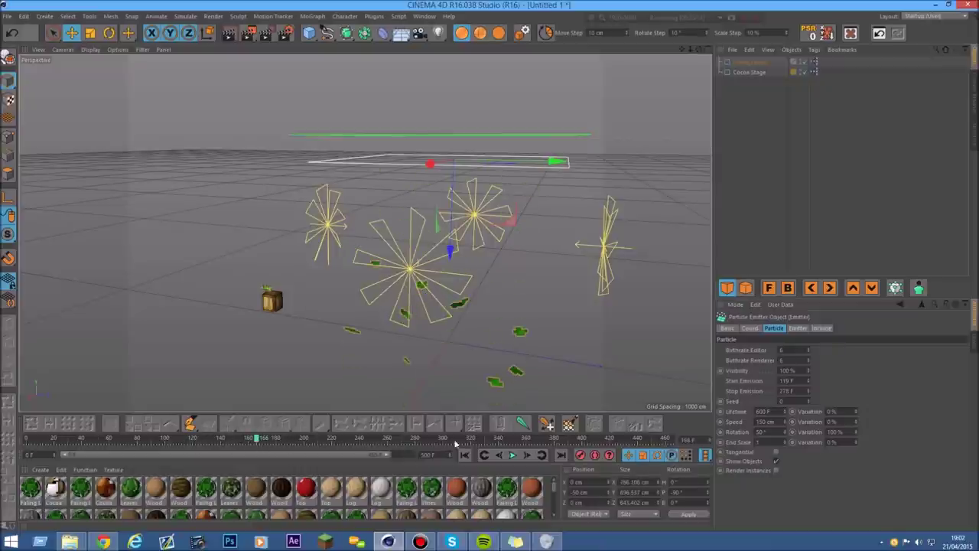
click(512, 456)
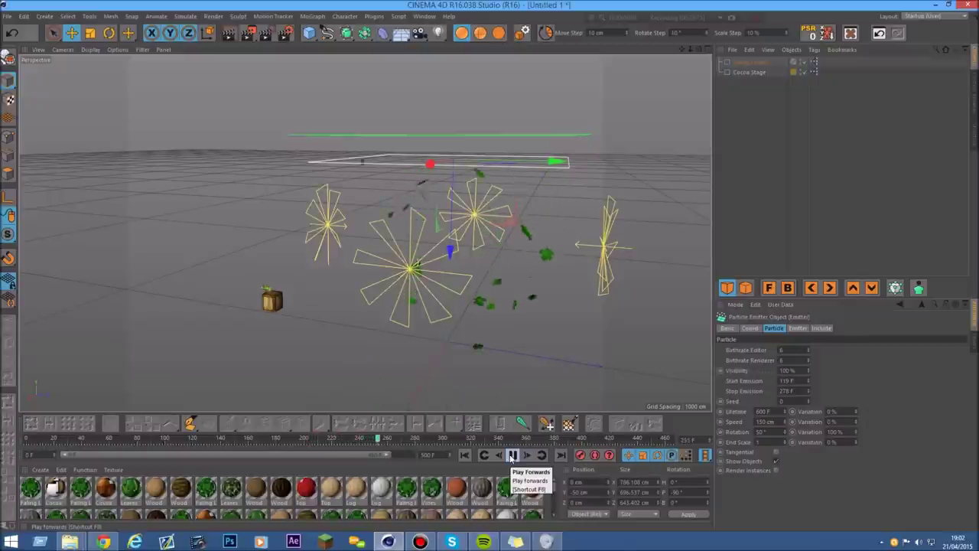
click(510, 456)
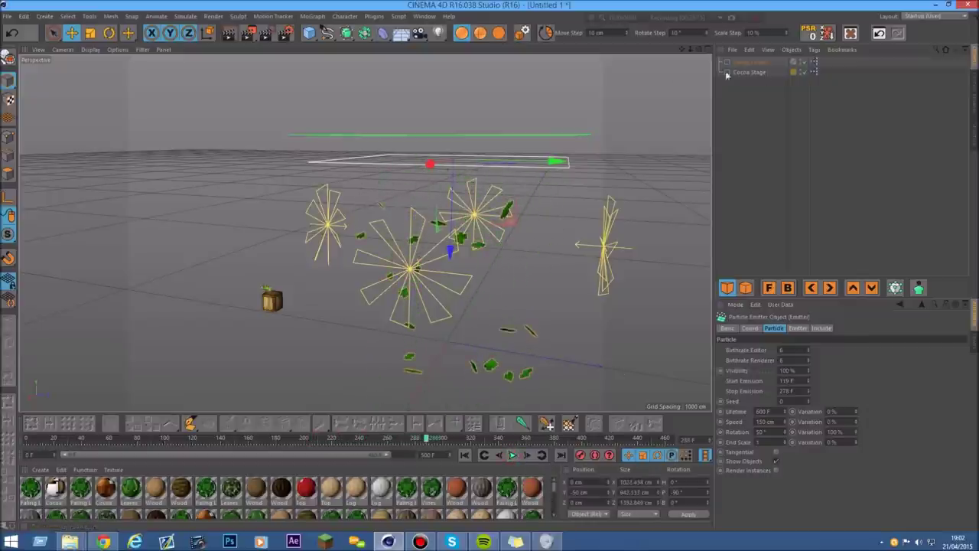
Step: Examine the falling leaf particles and wind objects from several angles, both close up and from a distance
drag(699, 50, 754, 31)
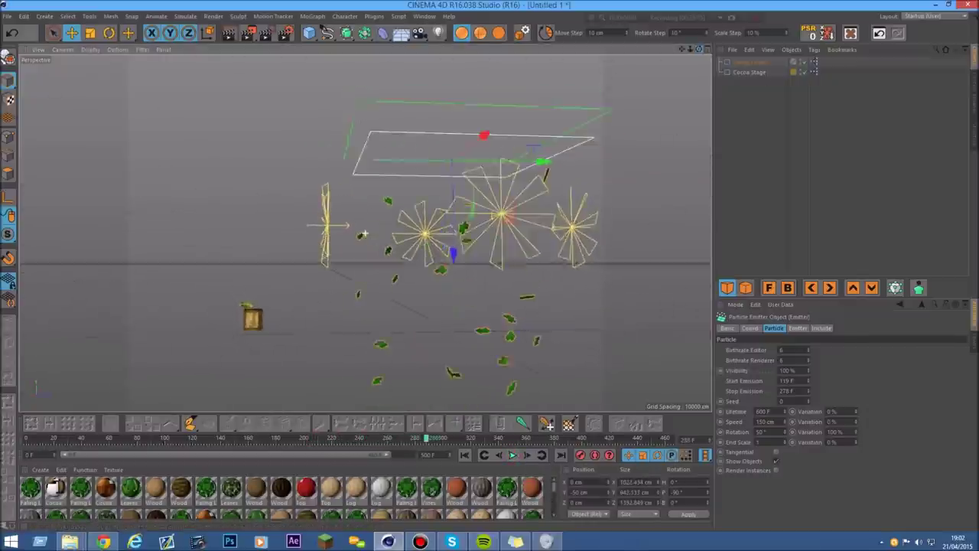
alt+drag(364, 233, 365, 232)
scroll(492, 251, up, 8)
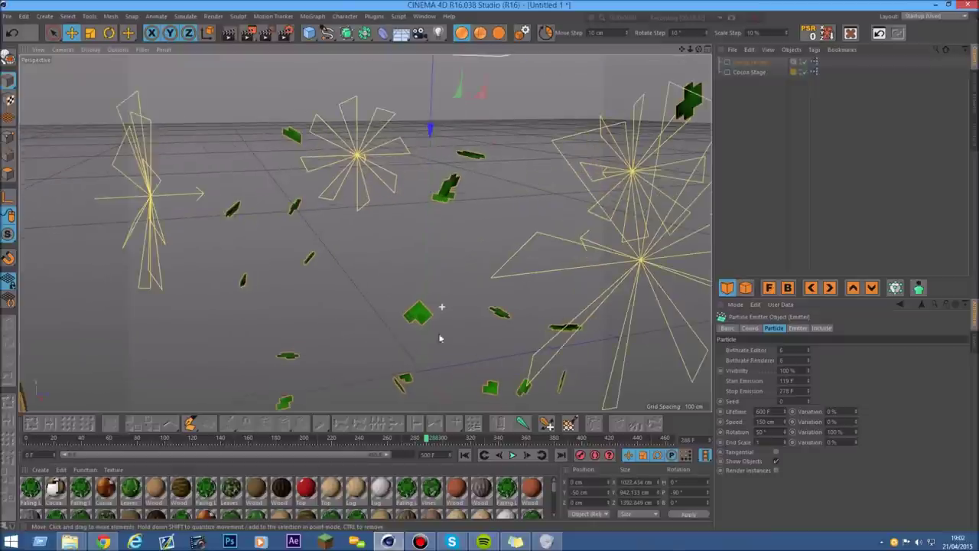
scroll(385, 349, up, 2)
scroll(388, 344, down, 6)
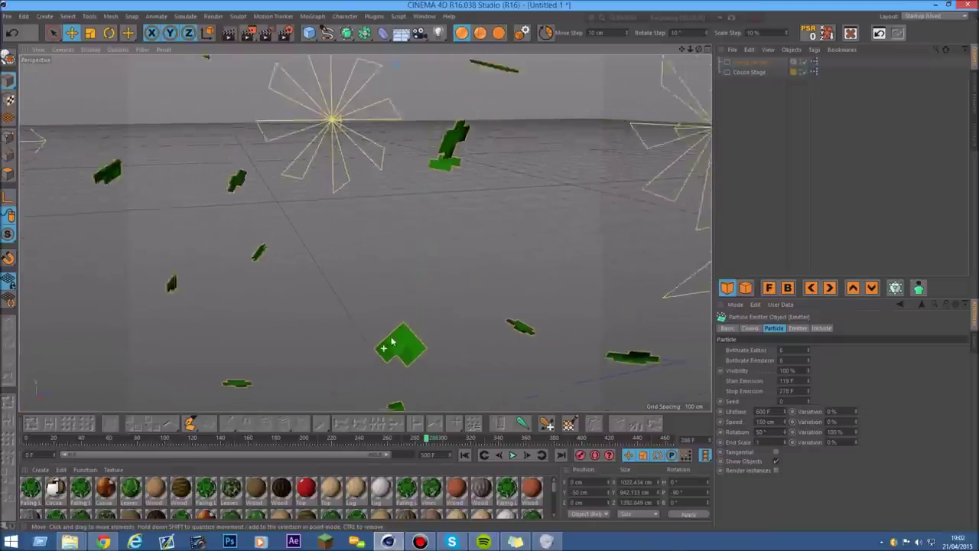
scroll(393, 340, up, 1)
scroll(395, 342, up, 6)
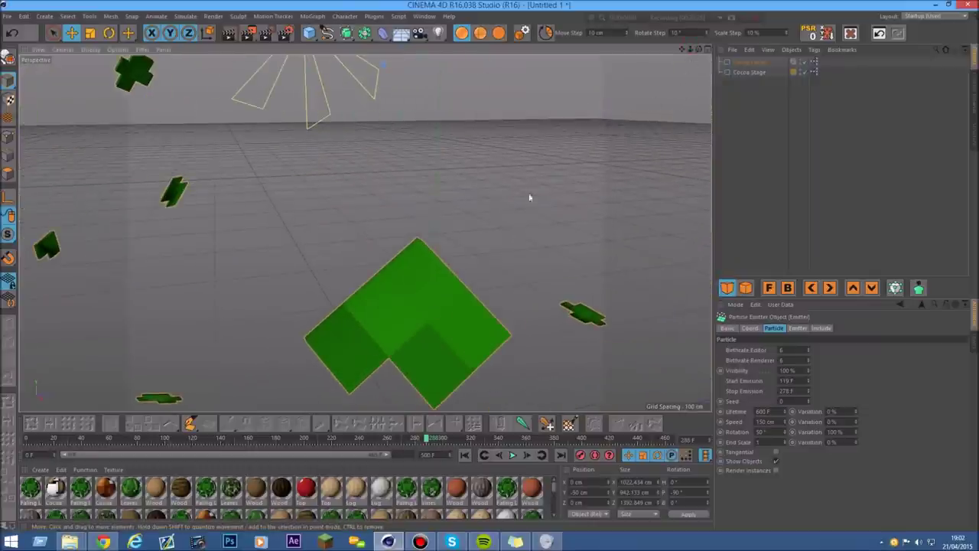
scroll(429, 343, down, 5)
scroll(566, 329, up, 5)
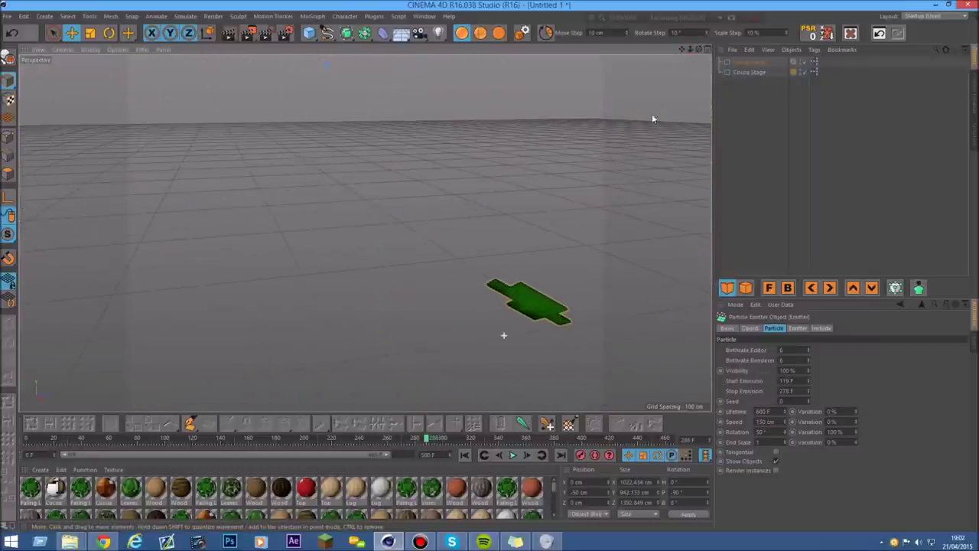
mouse_move(699, 50)
mouse_down()
mouse_move(699, 15)
mouse_move(699, 69)
mouse_move(698, 50)
mouse_up()
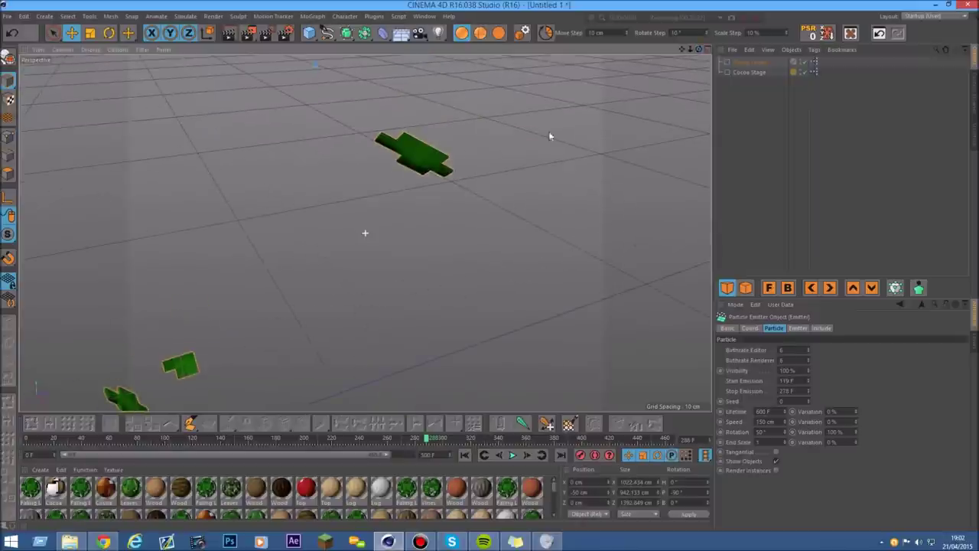
scroll(378, 155, up, 3)
scroll(378, 155, down, 3)
scroll(377, 157, down, 3)
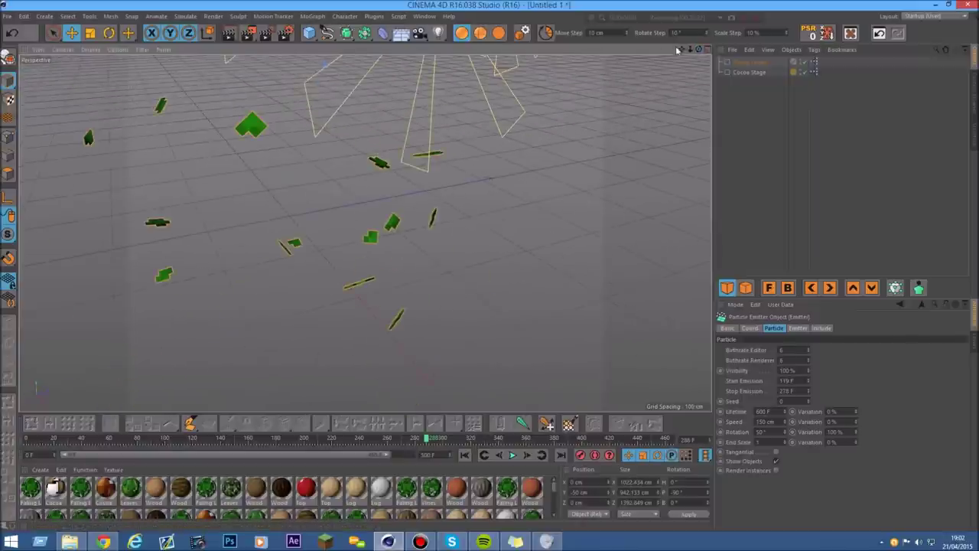
scroll(365, 232, up, 2)
mouse_move(365, 233)
alt+middle_down()
mouse_move(374, 286)
mouse_move(387, 228)
mouse_move(358, 223)
alt+middle_up()
scroll(272, 153, up, 5)
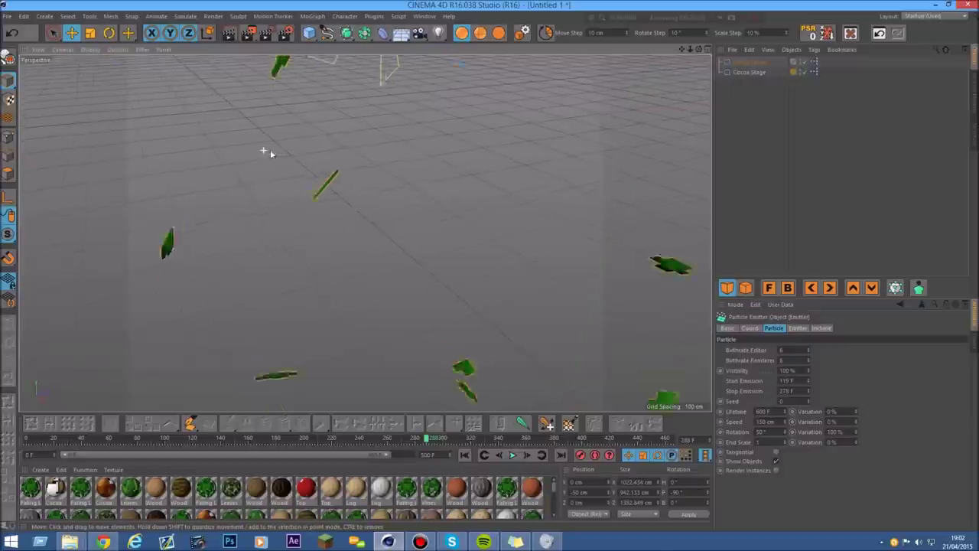
alt+drag(365, 232, 365, 133)
scroll(274, 146, up, 4)
scroll(277, 153, down, 6)
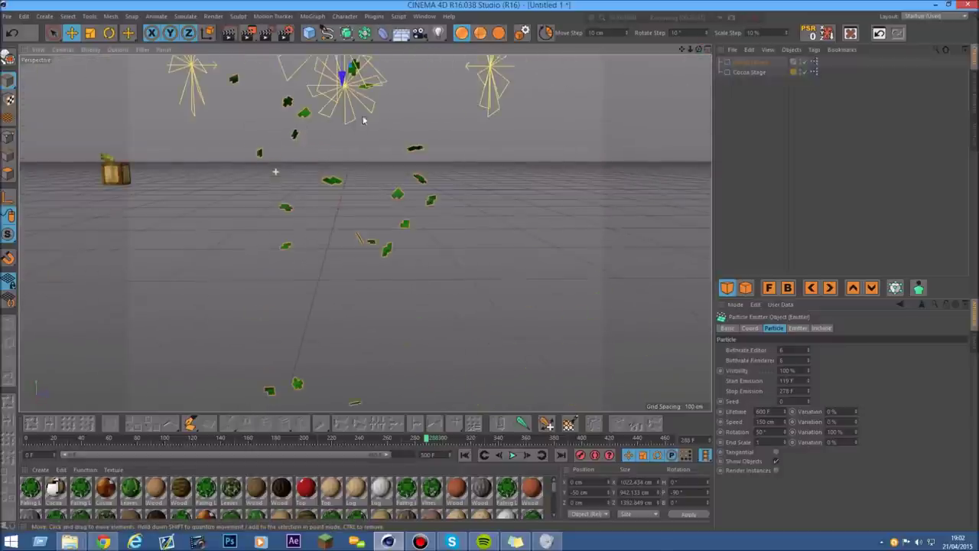
scroll(219, 130, up, 2)
alt+middle_drag(218, 130, 356, 208)
scroll(356, 208, down, 2)
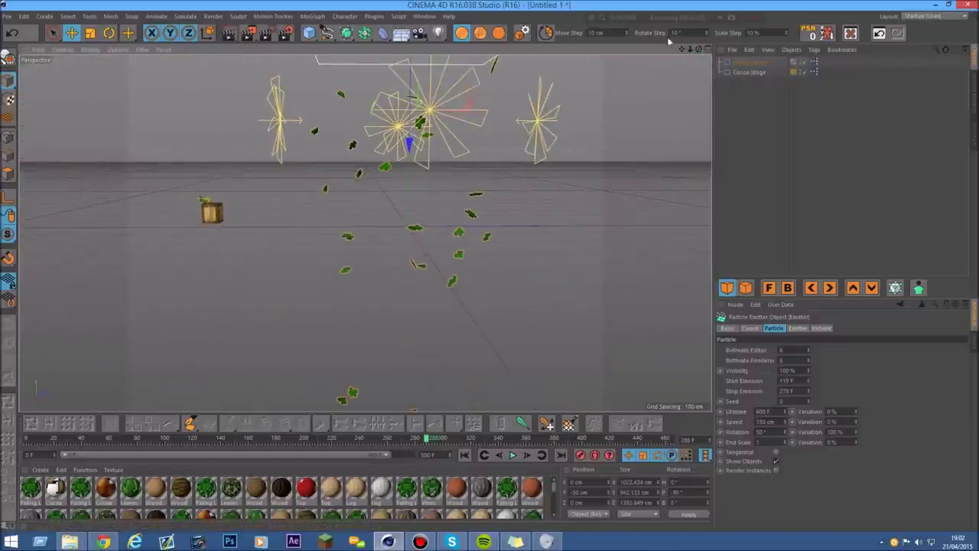
alt+middle_drag(363, 174, 365, 231)
scroll(365, 231, down, 4)
scroll(470, 230, up, 5)
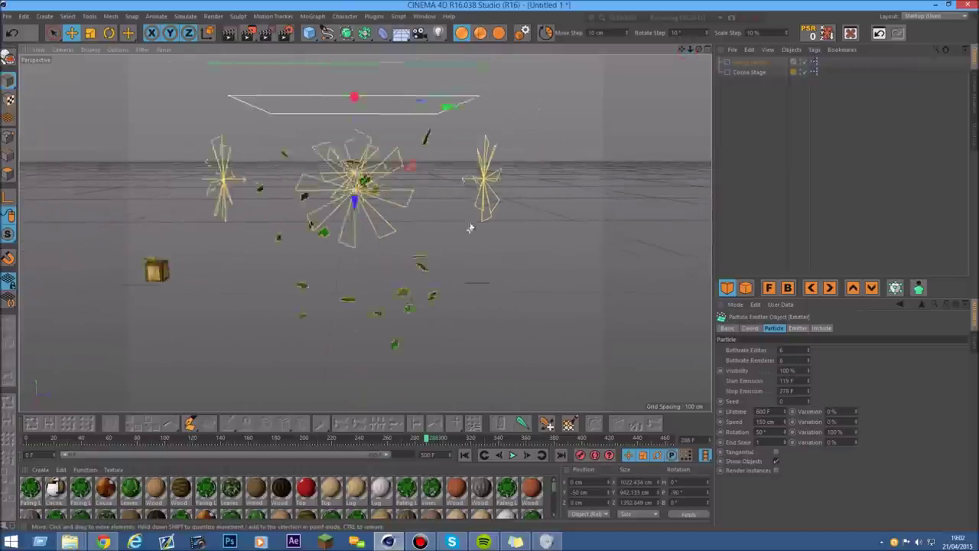
Step: Delete the Falling Leaves and Cocoa Stage objects, add the Vines preset from the Extra's folder and frame it closely
click(746, 62)
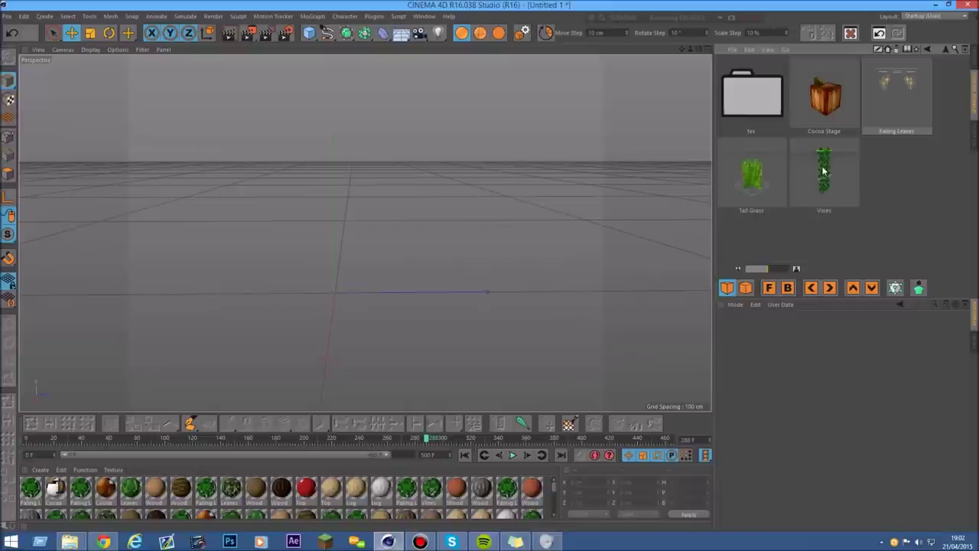
double_click(824, 171)
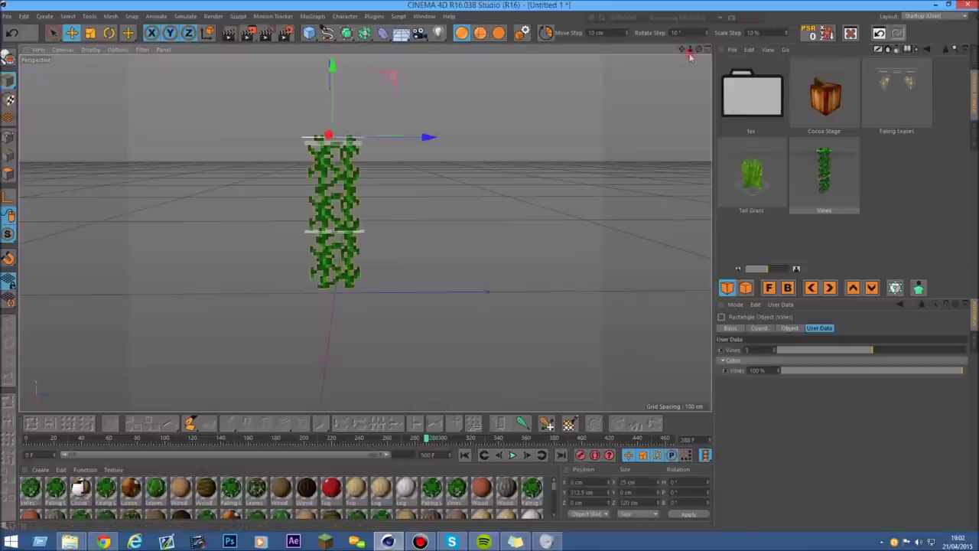
drag(690, 49, 658, 51)
click(973, 65)
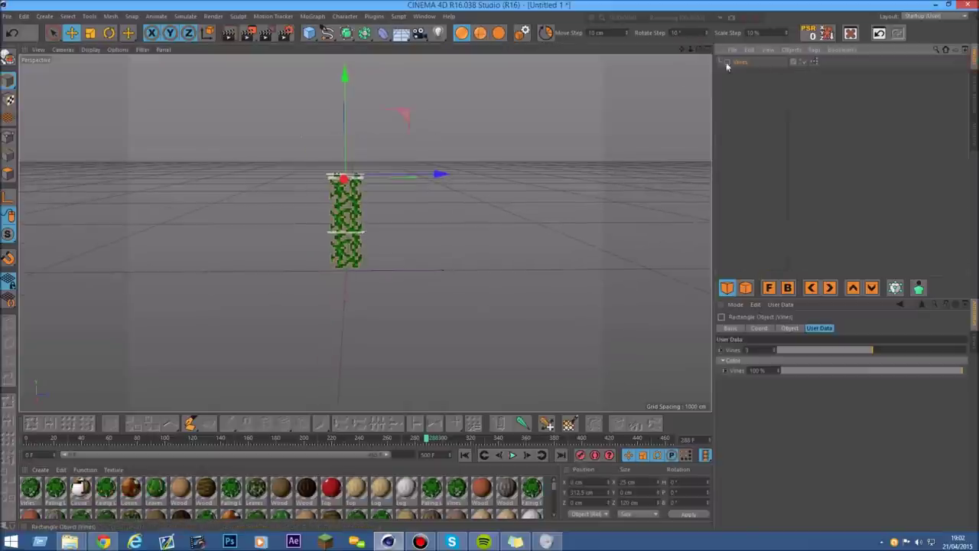
scroll(238, 113, up, 3)
scroll(372, 200, up, 8)
scroll(371, 200, down, 7)
scroll(303, 251, up, 3)
scroll(601, 73, up, 3)
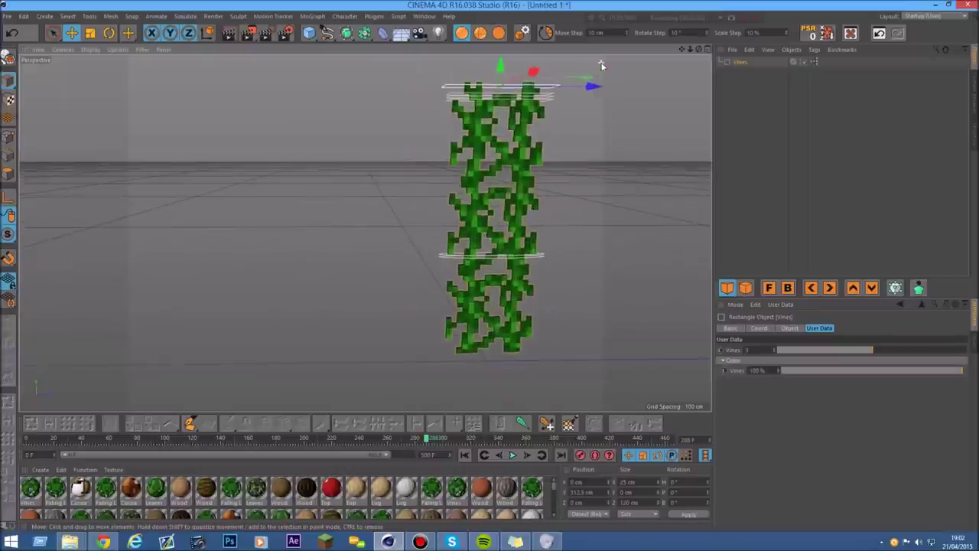
Step: Test the Vines color slider, keeping it at 100 %, and set the number of Vines to 5
mouse_move(957, 370)
mouse_down()
mouse_move(916, 370)
mouse_move(966, 373)
mouse_up()
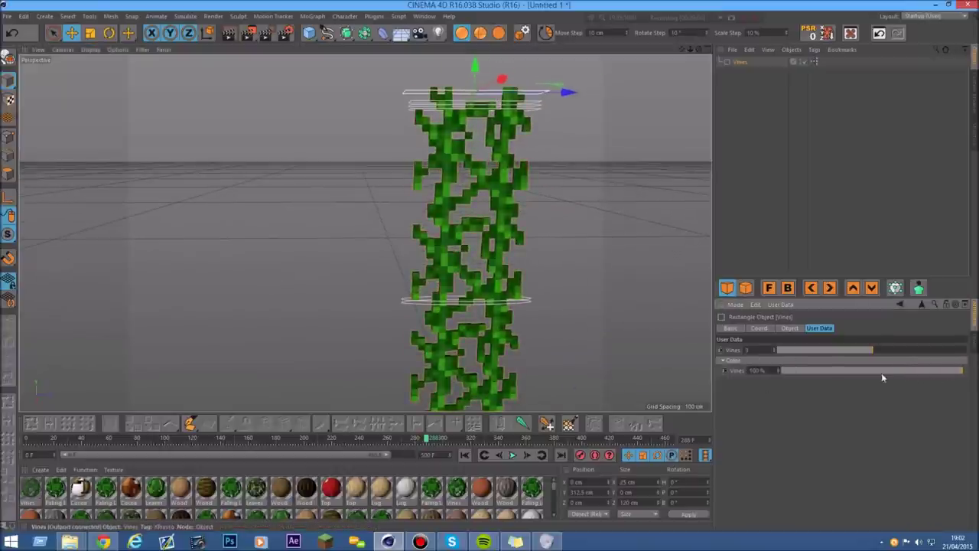
drag(690, 49, 746, 49)
scroll(313, 298, up, 2)
drag(877, 352, 968, 352)
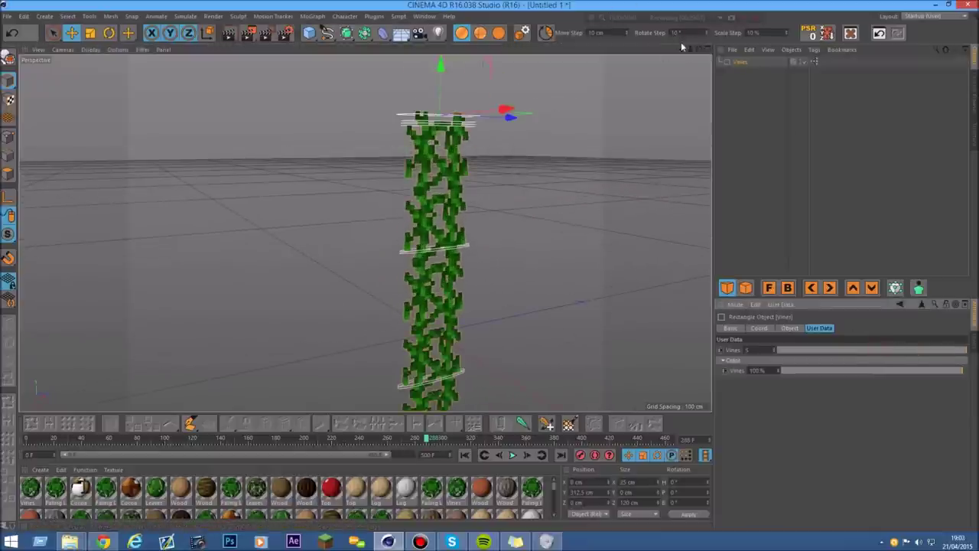
drag(681, 50, 672, 4)
mouse_move(951, 352)
mouse_down()
mouse_move(726, 353)
mouse_move(956, 354)
mouse_up()
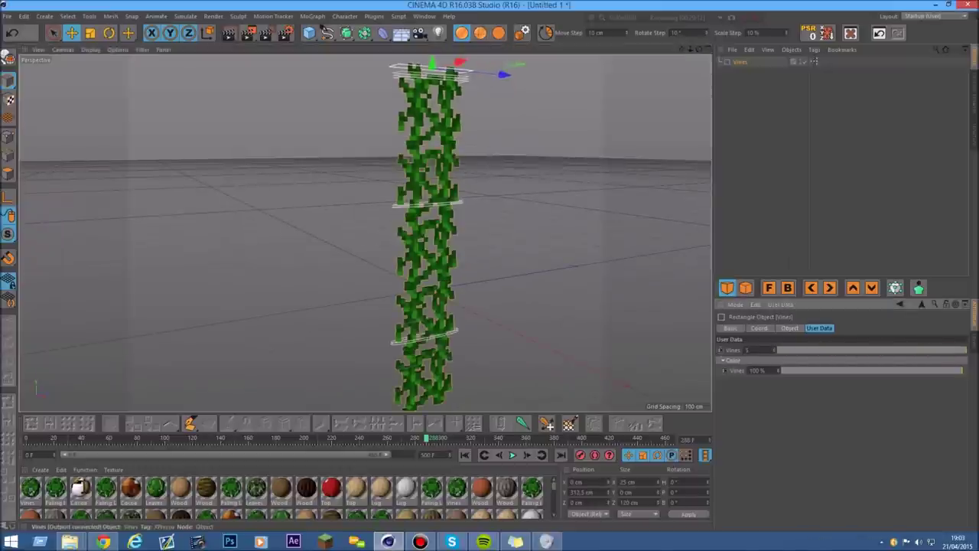
Step: Try moving and rotating the Vines object, and undo the rotation, the move and the last Vines count change
drag(688, 52, 517, 157)
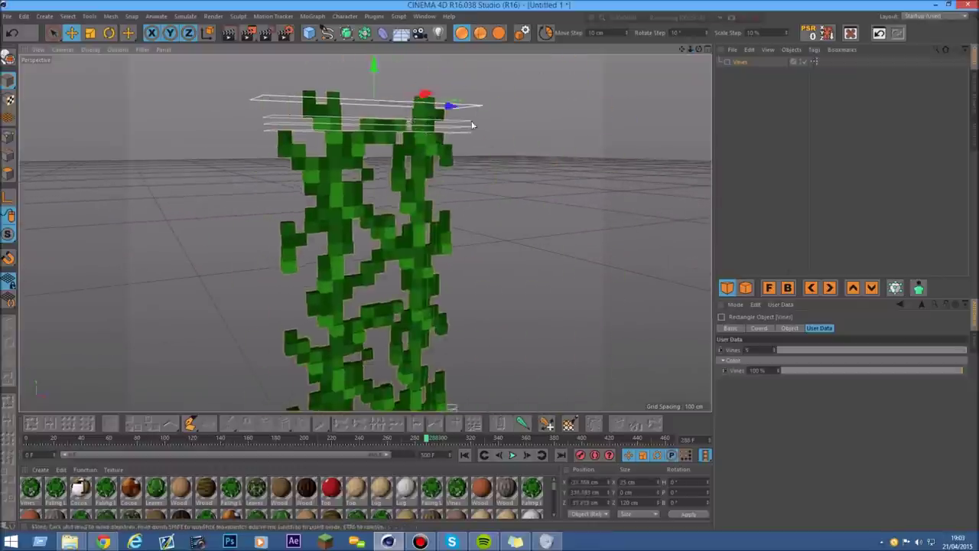
scroll(471, 121, down, 5)
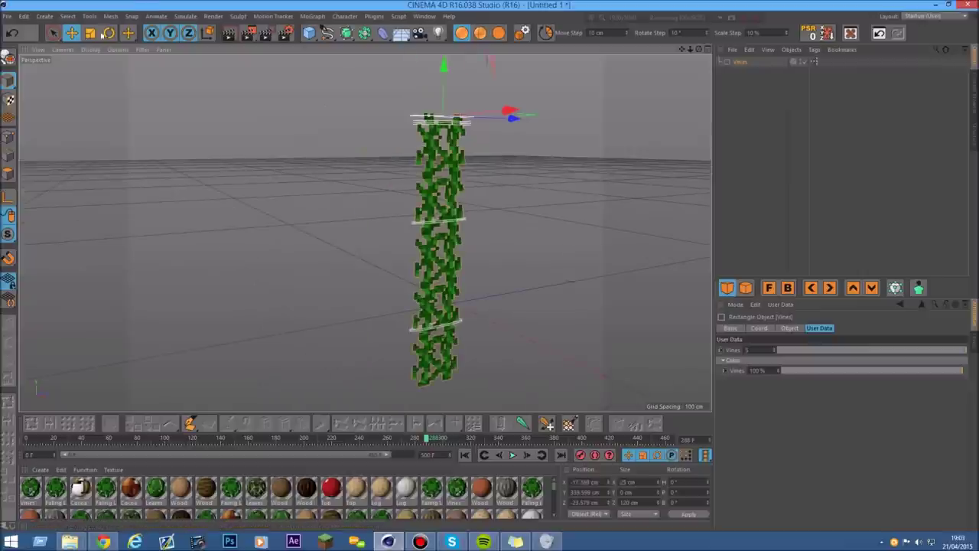
click(110, 33)
drag(479, 101, 433, 115)
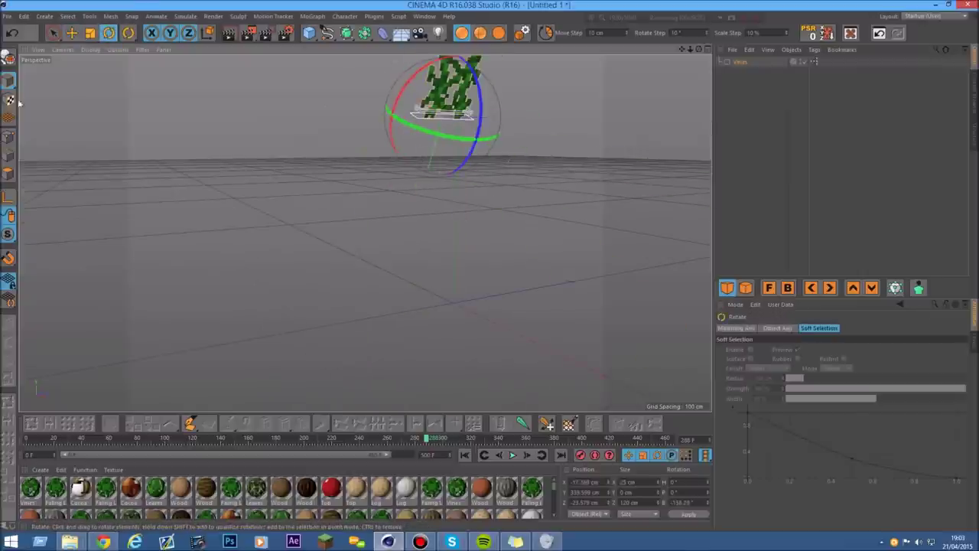
click(11, 32)
click(11, 32)
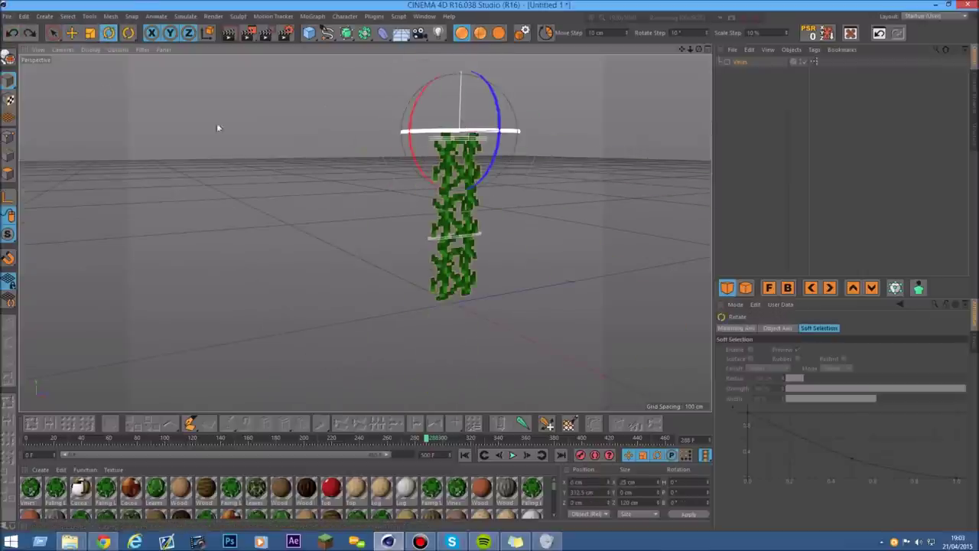
Step: Rotate the uppermost controller spline of the Vines to about 16° heading and -15° pitch, curling the whole strand sideways
click(29, 32)
click(571, 185)
scroll(474, 119, up, 7)
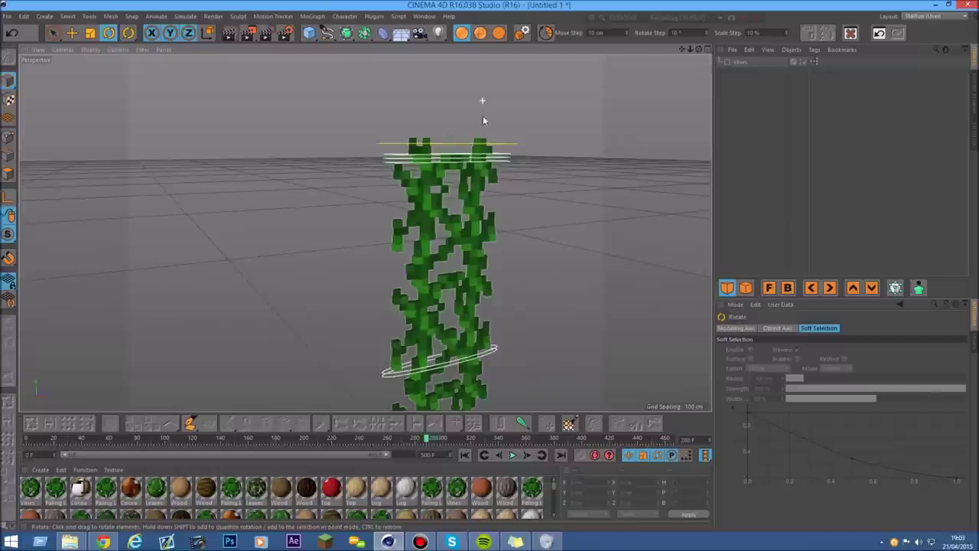
click(531, 169)
scroll(522, 180, up, 3)
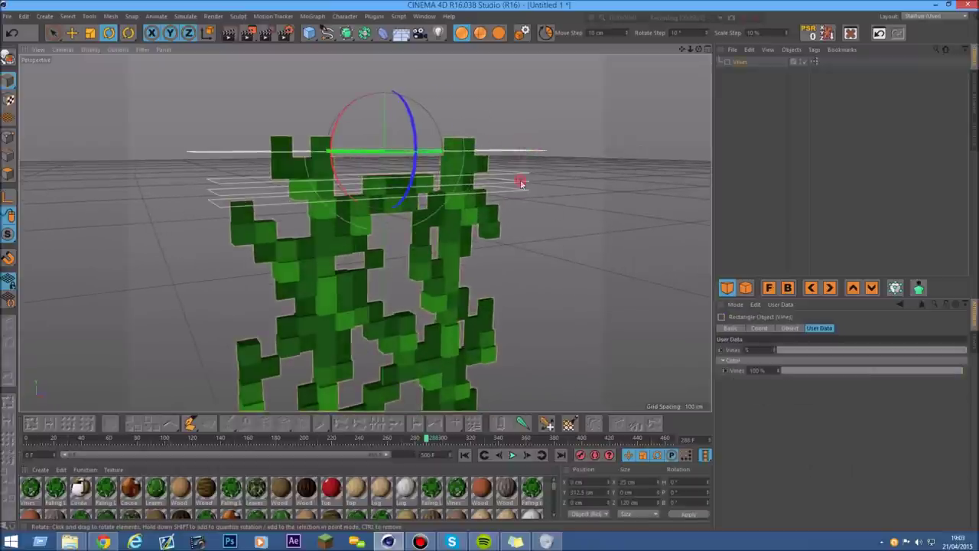
scroll(536, 222, down, 5)
click(589, 264)
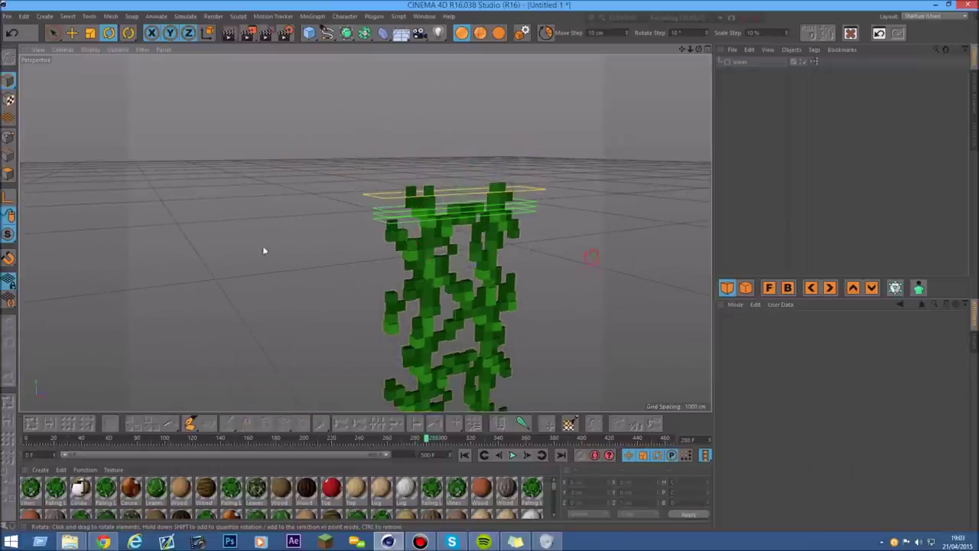
click(387, 228)
scroll(367, 233, up, 3)
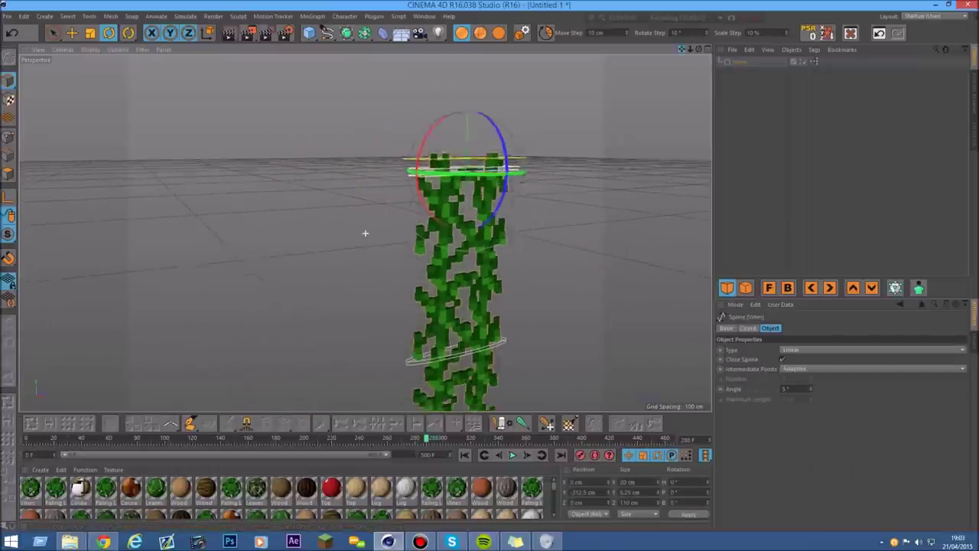
scroll(522, 134, down, 5)
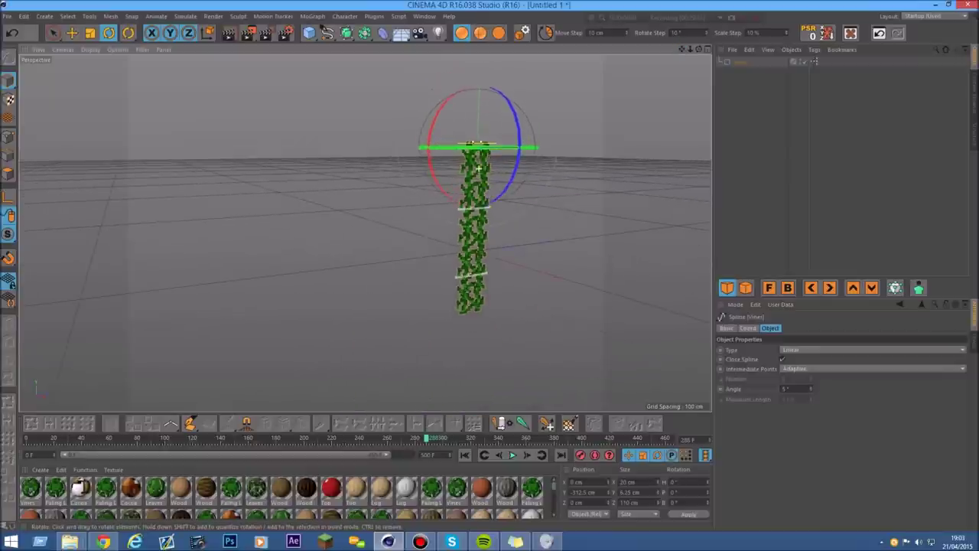
drag(490, 147, 505, 116)
scroll(480, 133, up, 6)
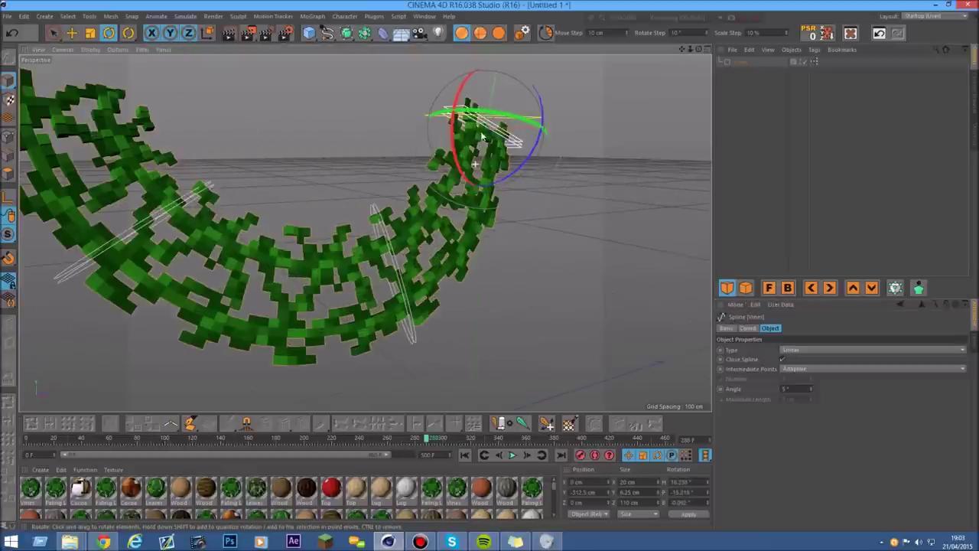
scroll(431, 201, down, 3)
Step: Rotate Vines Controller 1 and the lowest Vines controller to bend the middle and end of the strand
click(420, 309)
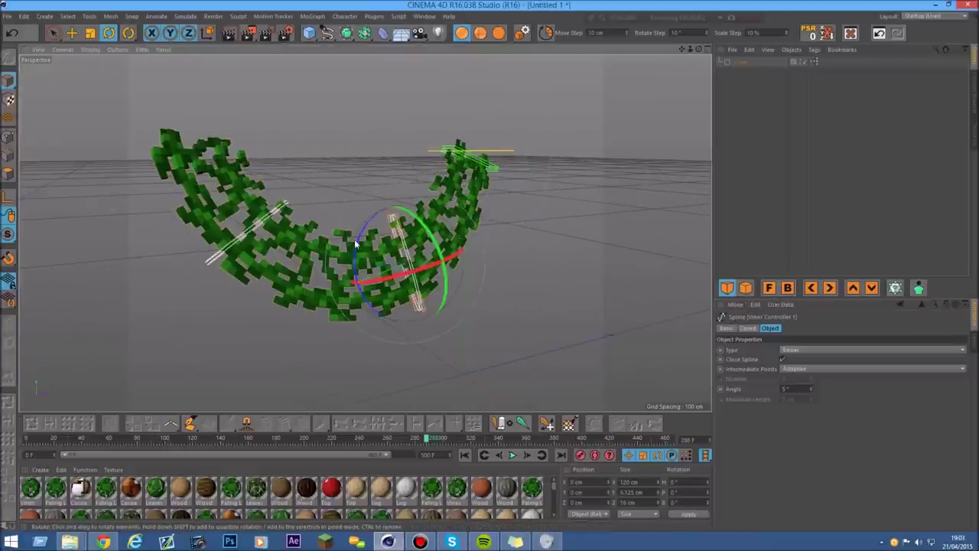
drag(358, 250, 367, 409)
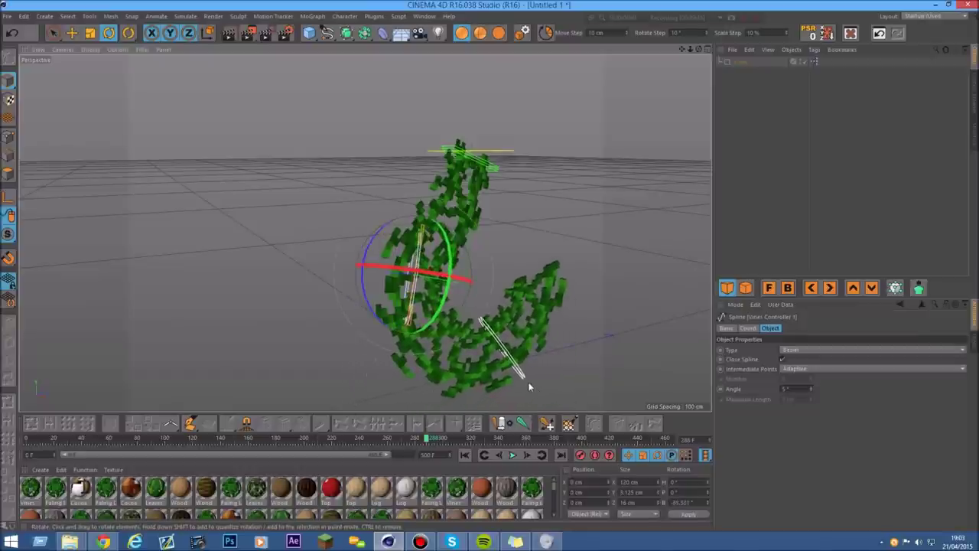
click(527, 386)
drag(497, 295, 580, 282)
Step: Rotate Vines Controller 1 again so the middle of the strand hangs more steeply beneath the upper bend
drag(698, 49, 649, 92)
scroll(363, 278, up, 4)
click(397, 212)
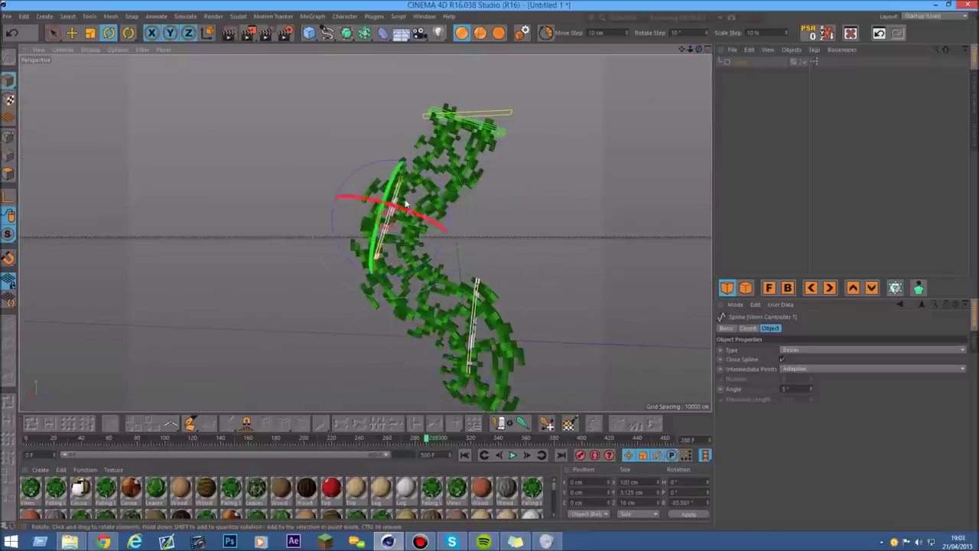
drag(458, 216, 463, 244)
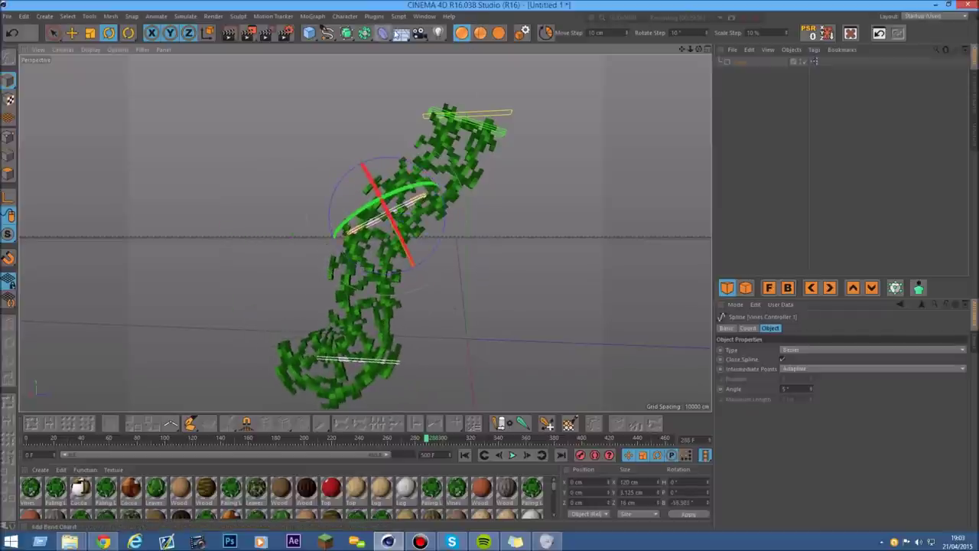
Step: Examine the bent Vines and their controllers from several angles, both close up and from a distance
click(383, 32)
click(748, 80)
mouse_move(692, 49)
mouse_down()
mouse_move(669, 49)
mouse_move(699, 64)
mouse_up()
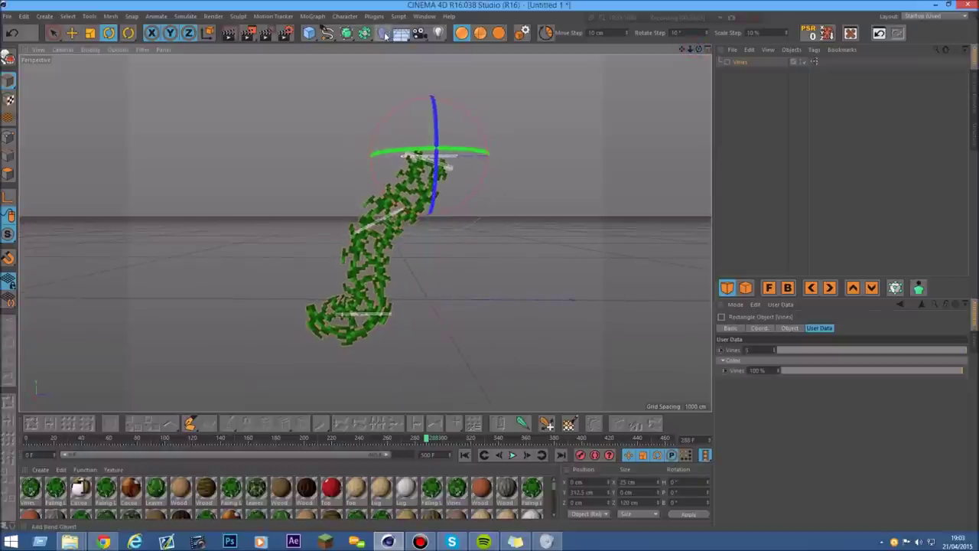
click(384, 33)
scroll(347, 215, up, 4)
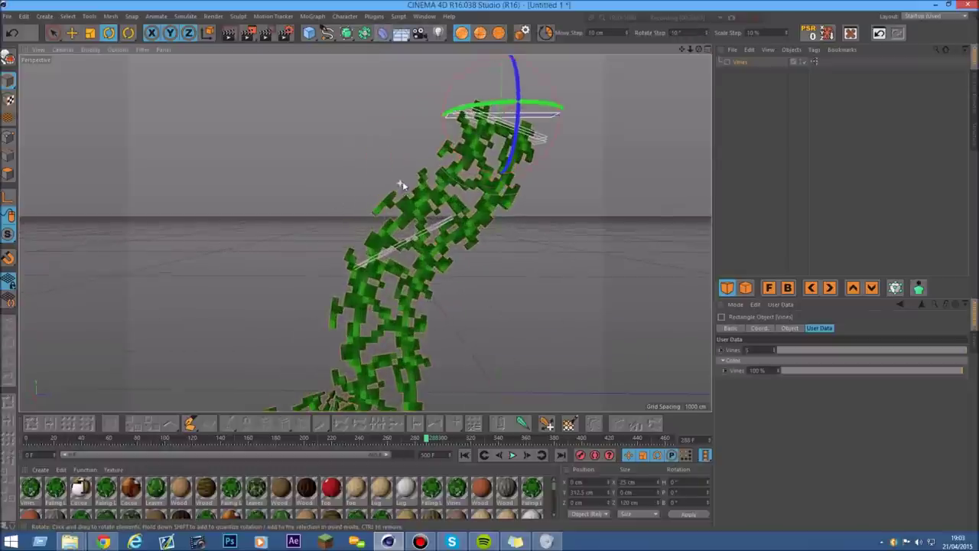
drag(690, 50, 669, 50)
scroll(349, 249, up, 6)
scroll(366, 250, down, 5)
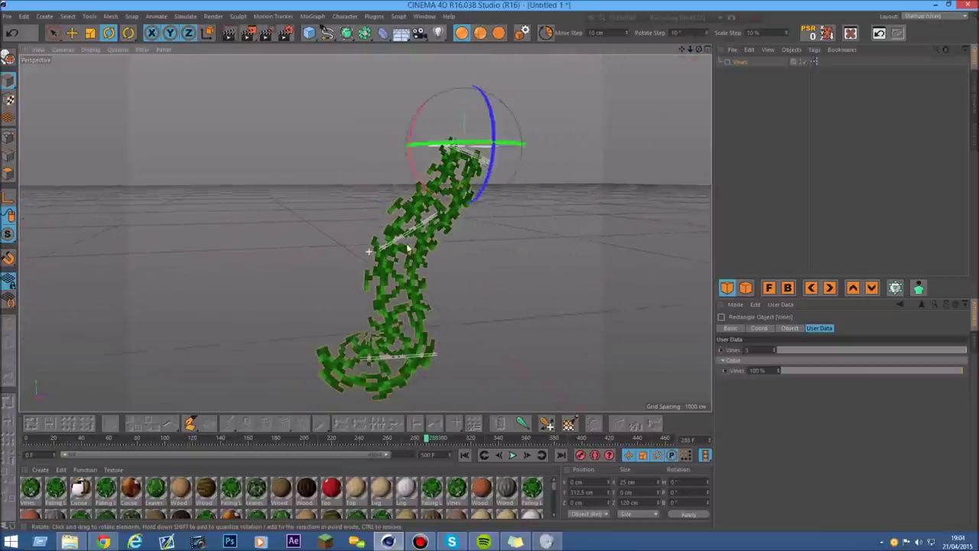
mouse_move(699, 50)
mouse_down()
mouse_move(698, 31)
mouse_move(698, 40)
mouse_up()
scroll(430, 296, up, 4)
scroll(431, 297, down, 3)
scroll(432, 297, down, 5)
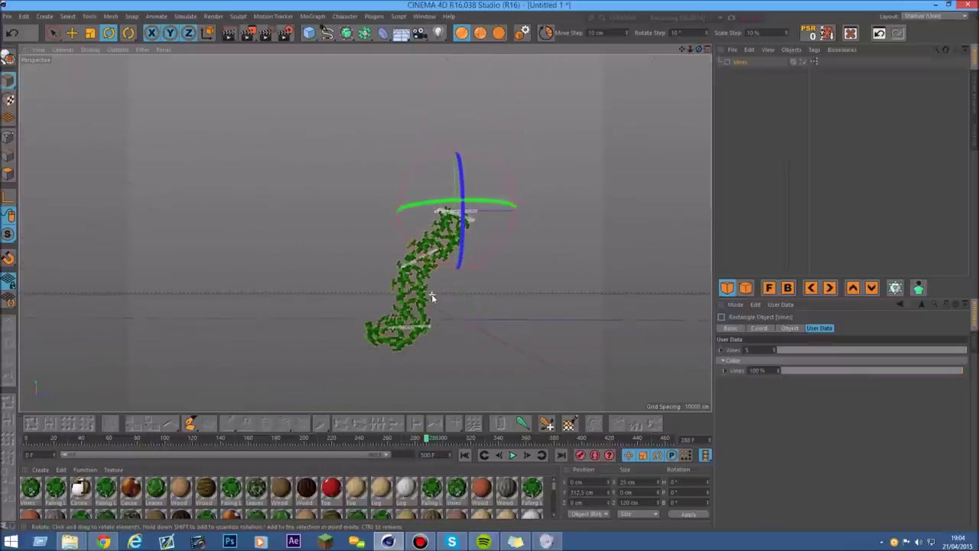
Step: Delete the Vines object from the scene
drag(383, 33, 490, 336)
drag(760, 106, 724, 61)
key(Delete)
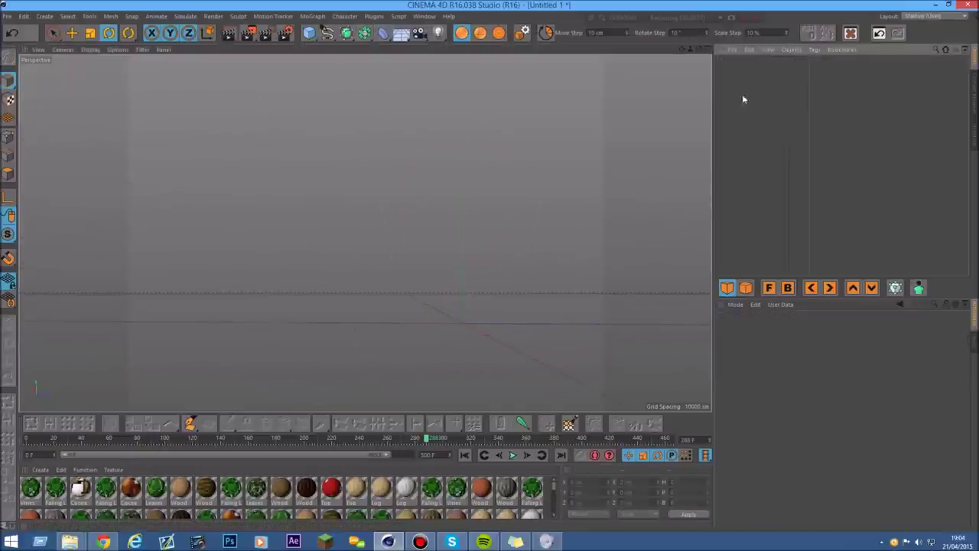
Step: Add the Acacia Tree preset from the main rig folder for a brief look and delete it again
click(975, 113)
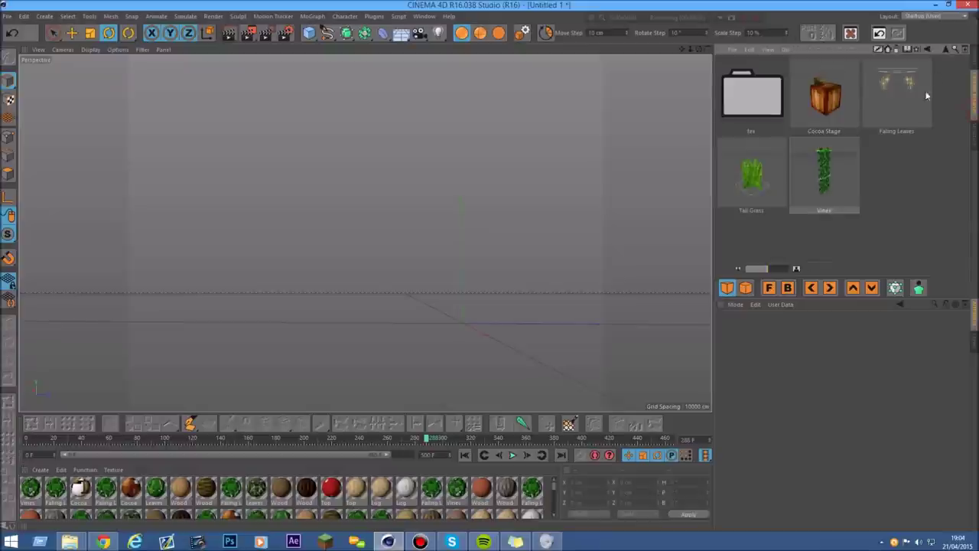
click(948, 51)
scroll(958, 153, down, 3)
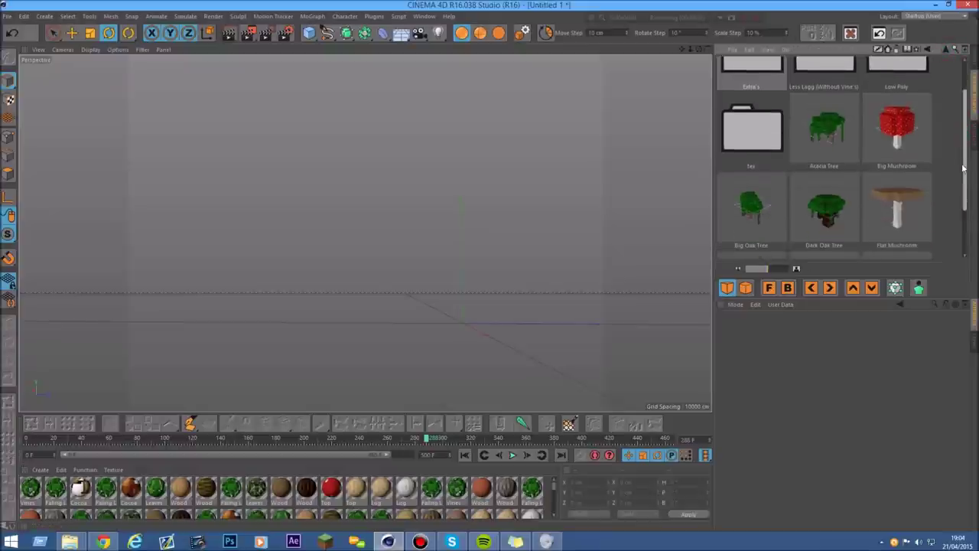
drag(835, 111, 477, 343)
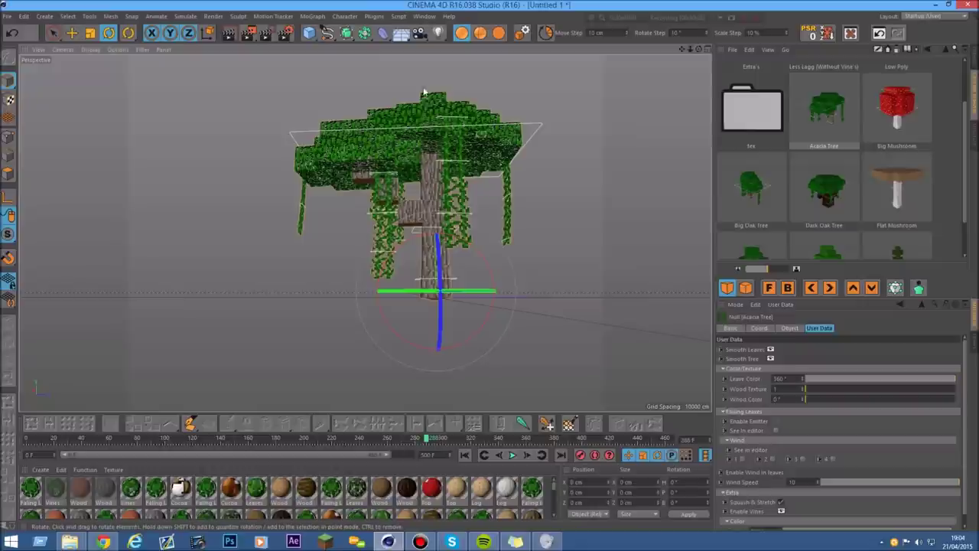
scroll(424, 92, up, 3)
drag(699, 49, 914, 52)
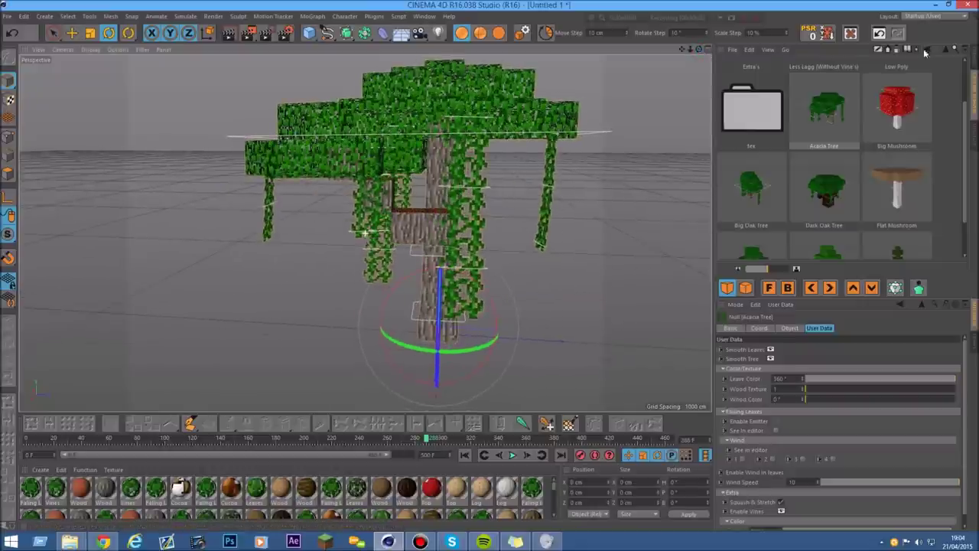
click(974, 61)
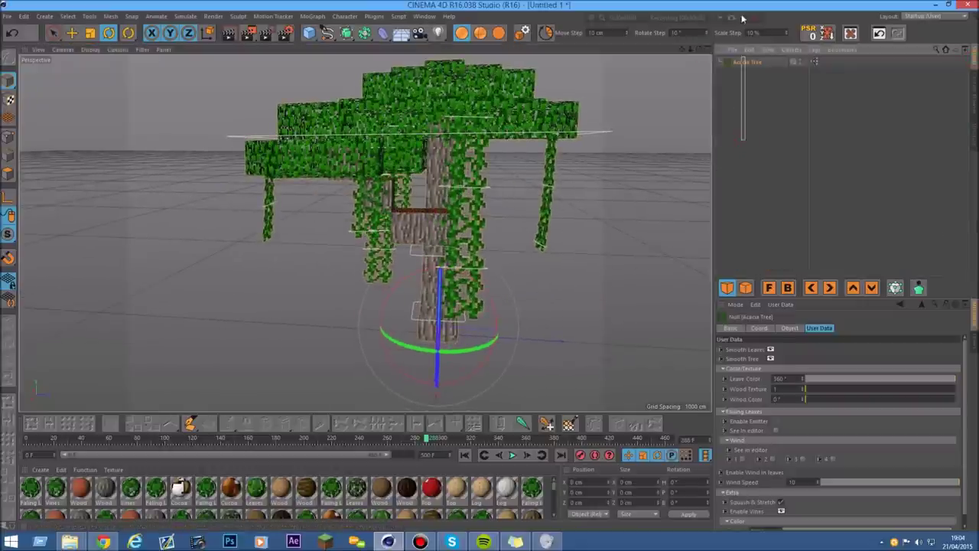
key(Delete)
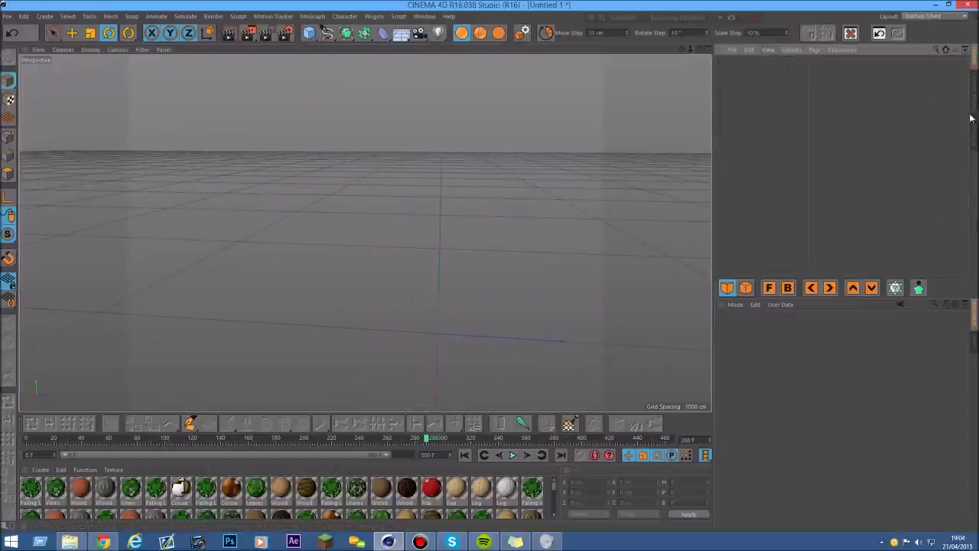
Step: Look through the rig's preset folder, covering its subfolders and all the tree and mushroom presets
click(973, 108)
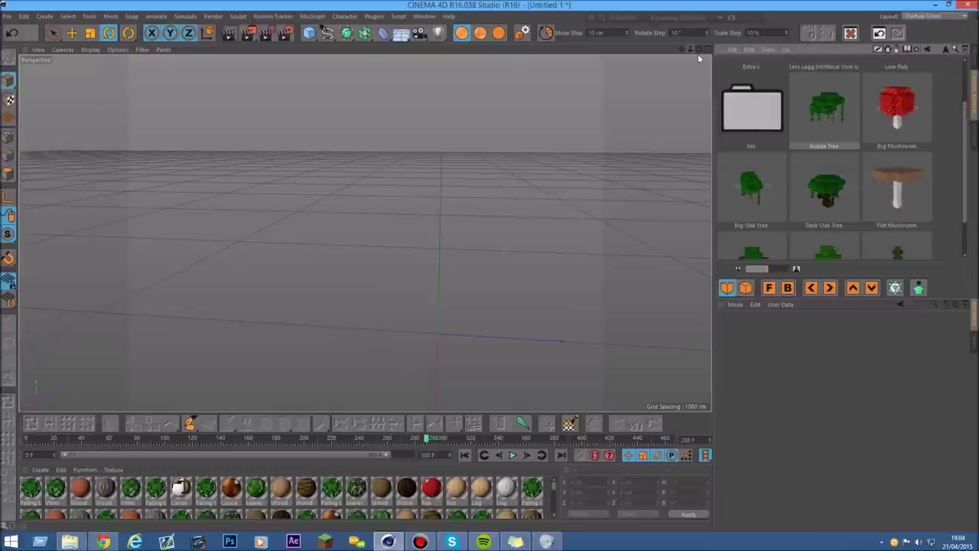
drag(690, 50, 629, 49)
scroll(861, 214, down, 2)
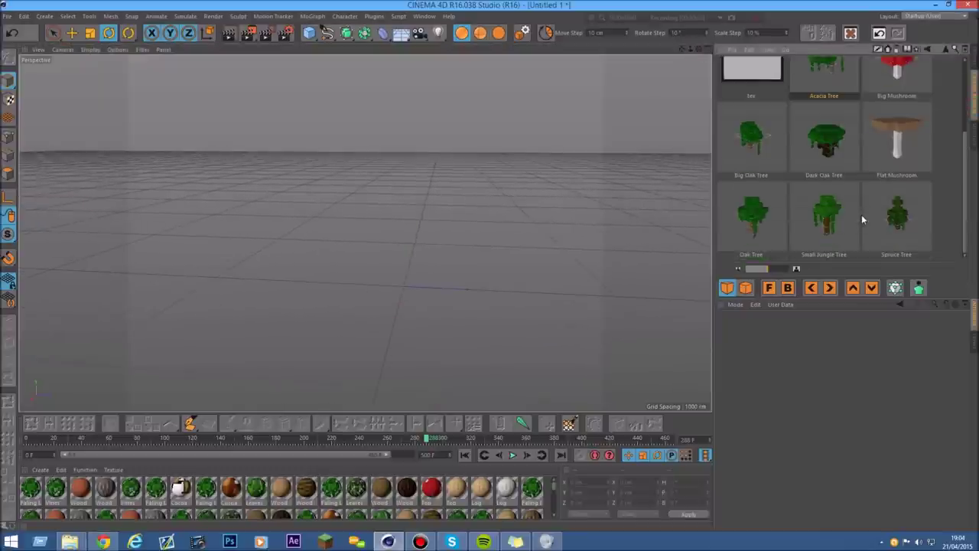
scroll(849, 191, up, 2)
scroll(849, 188, down, 2)
scroll(849, 189, up, 1)
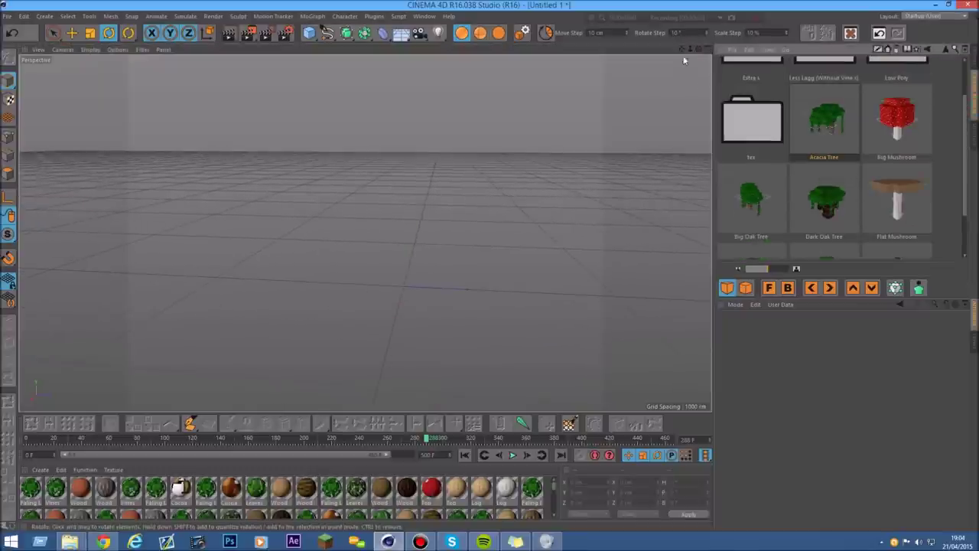
drag(691, 52, 700, 27)
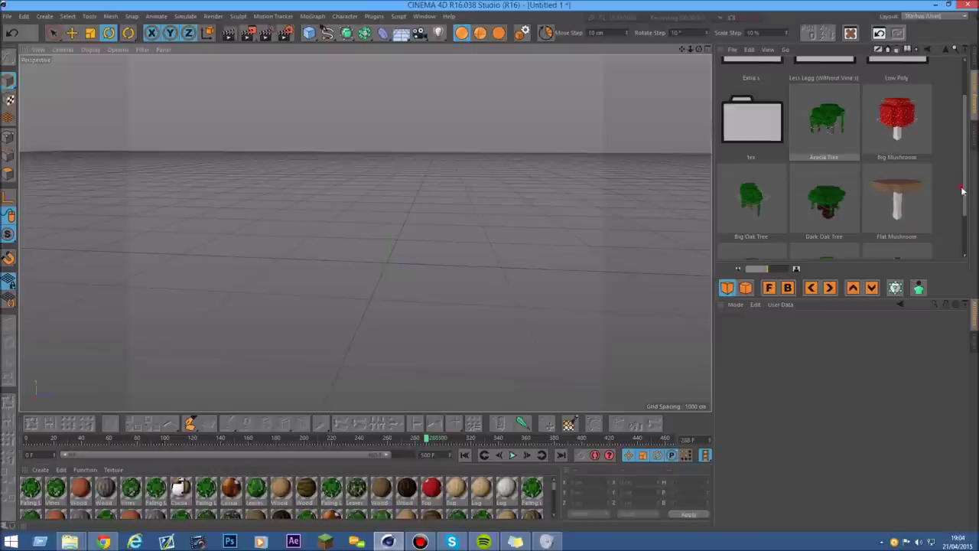
scroll(957, 215, down, 2)
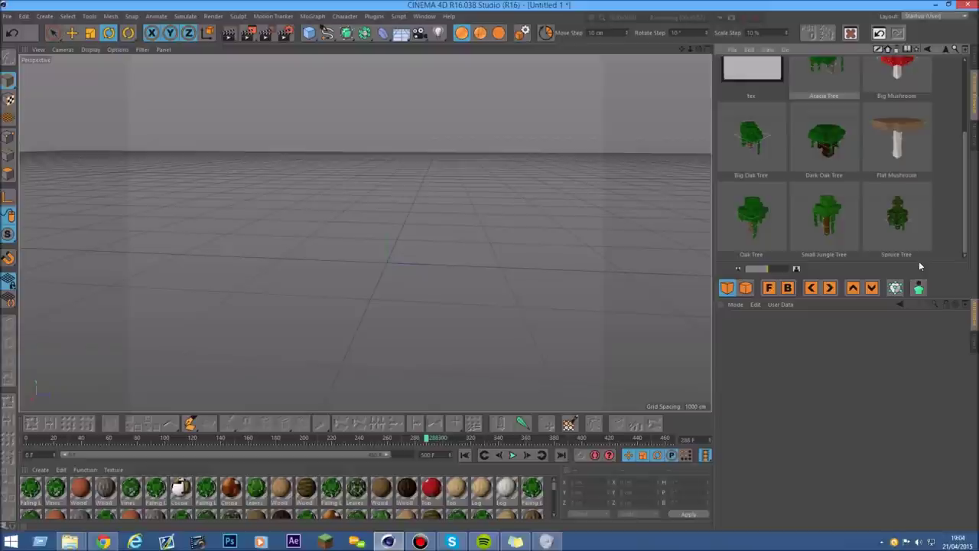
drag(966, 175, 968, 83)
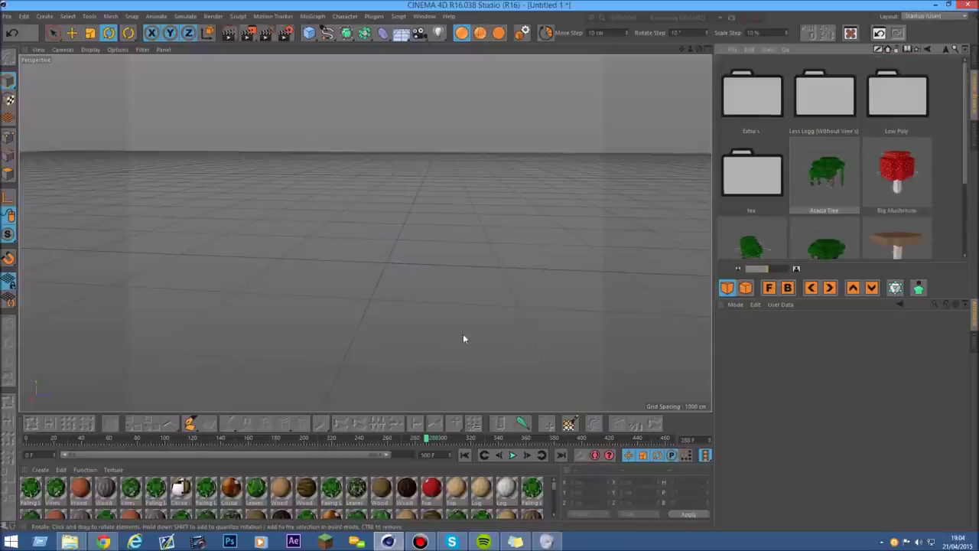
Step: Extend the visible timeline range to the last frame, 500
drag(392, 454, 414, 454)
scroll(892, 143, down, 3)
scroll(892, 145, up, 3)
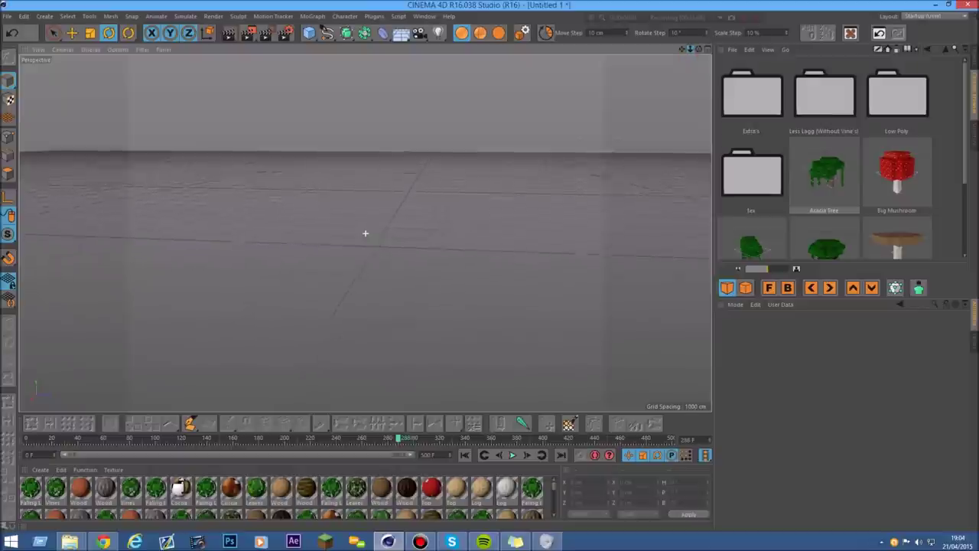
scroll(965, 211, down, 3)
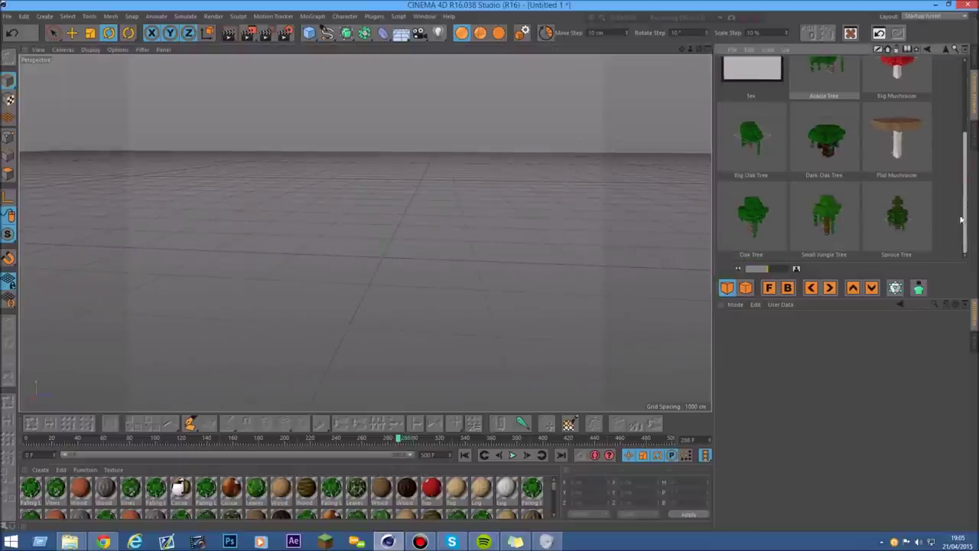
scroll(407, 244, up, 4)
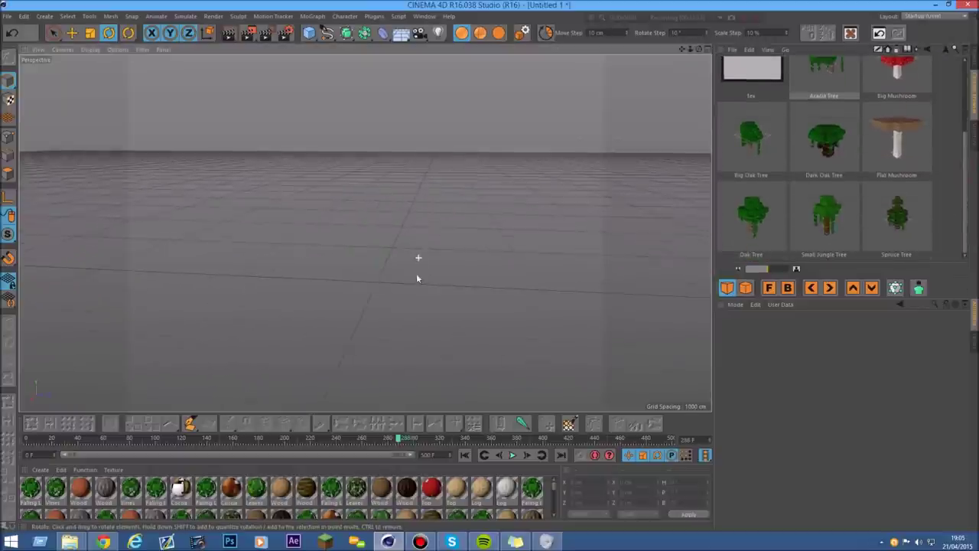
drag(699, 49, 682, 57)
scroll(365, 233, up, 5)
scroll(365, 232, down, 5)
scroll(365, 233, up, 4)
scroll(365, 232, up, 3)
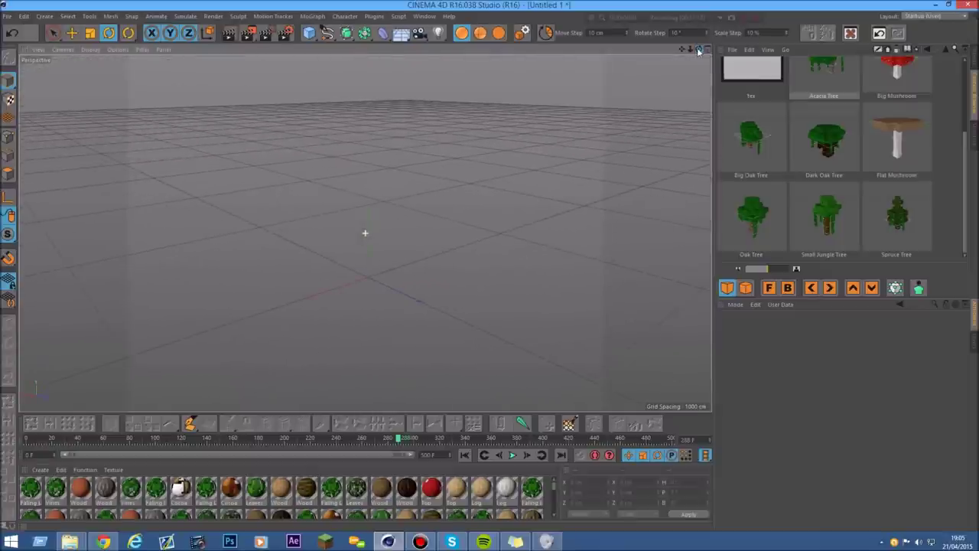